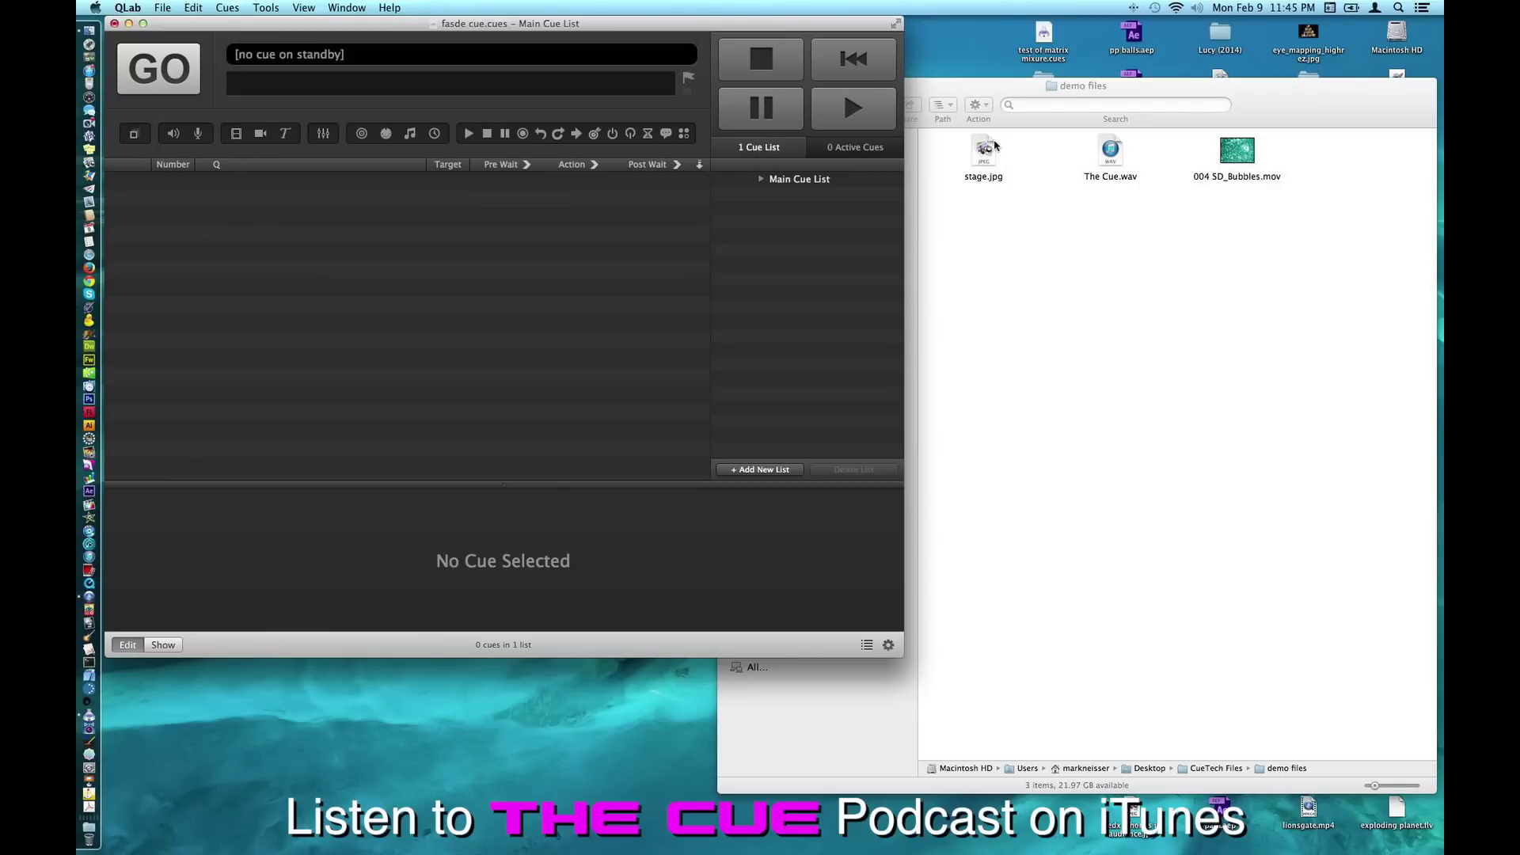
Add stage.jpg from the demo files folder to the main cue list as a cue
{"action": "left_click_drag", "start_coordinate": [984, 148], "coordinate": [383, 193]}
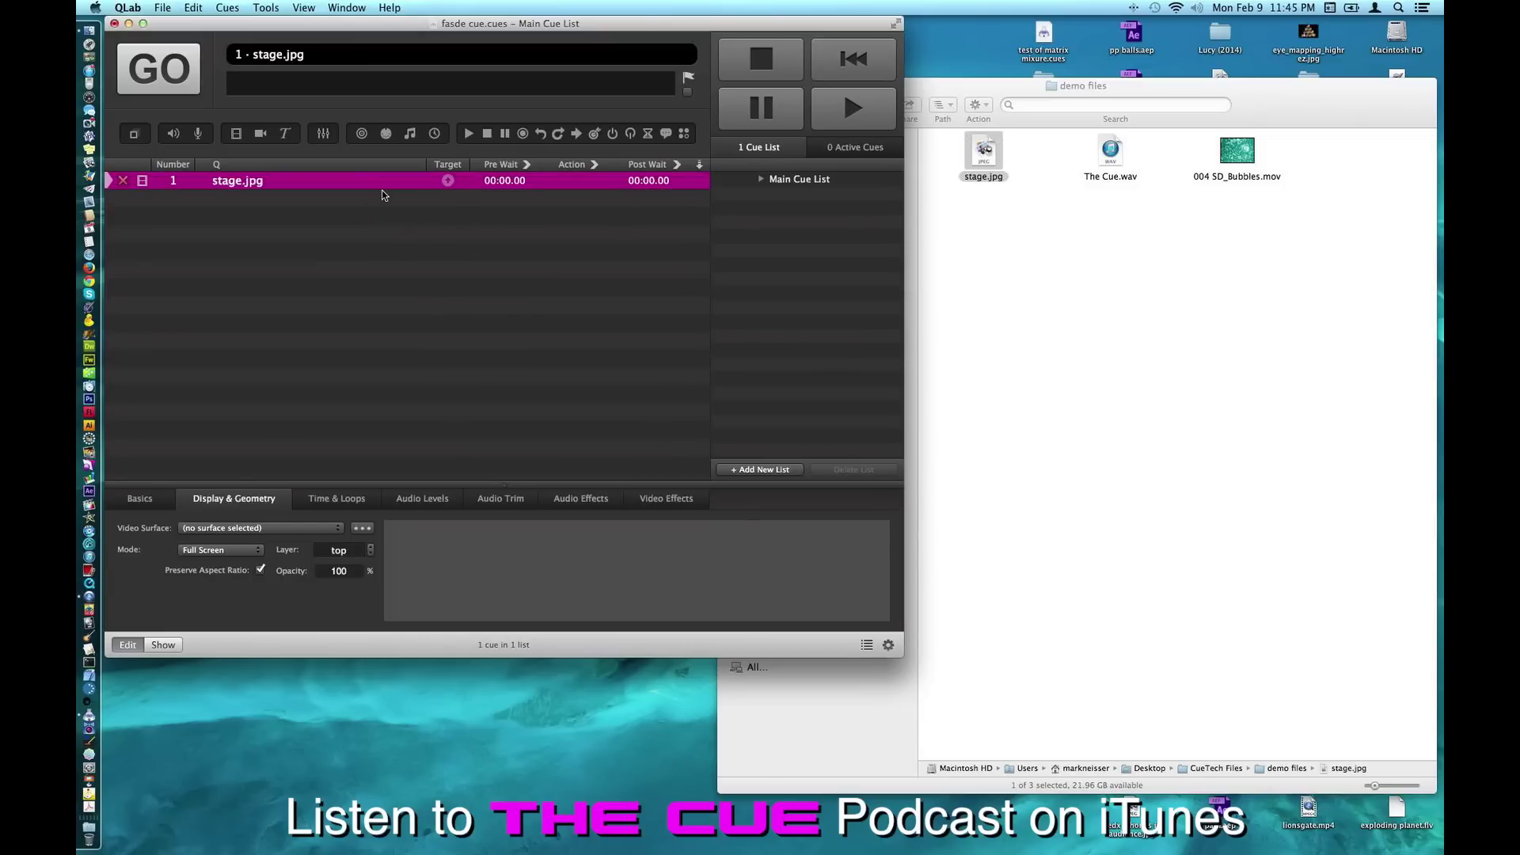
{"action": "mouse_move", "coordinate": [127, 184]}
Create a new empty video surface in the workspace settings and assign the MacBook Pro 17" screen to it
{"action": "left_click", "coordinate": [887, 645]}
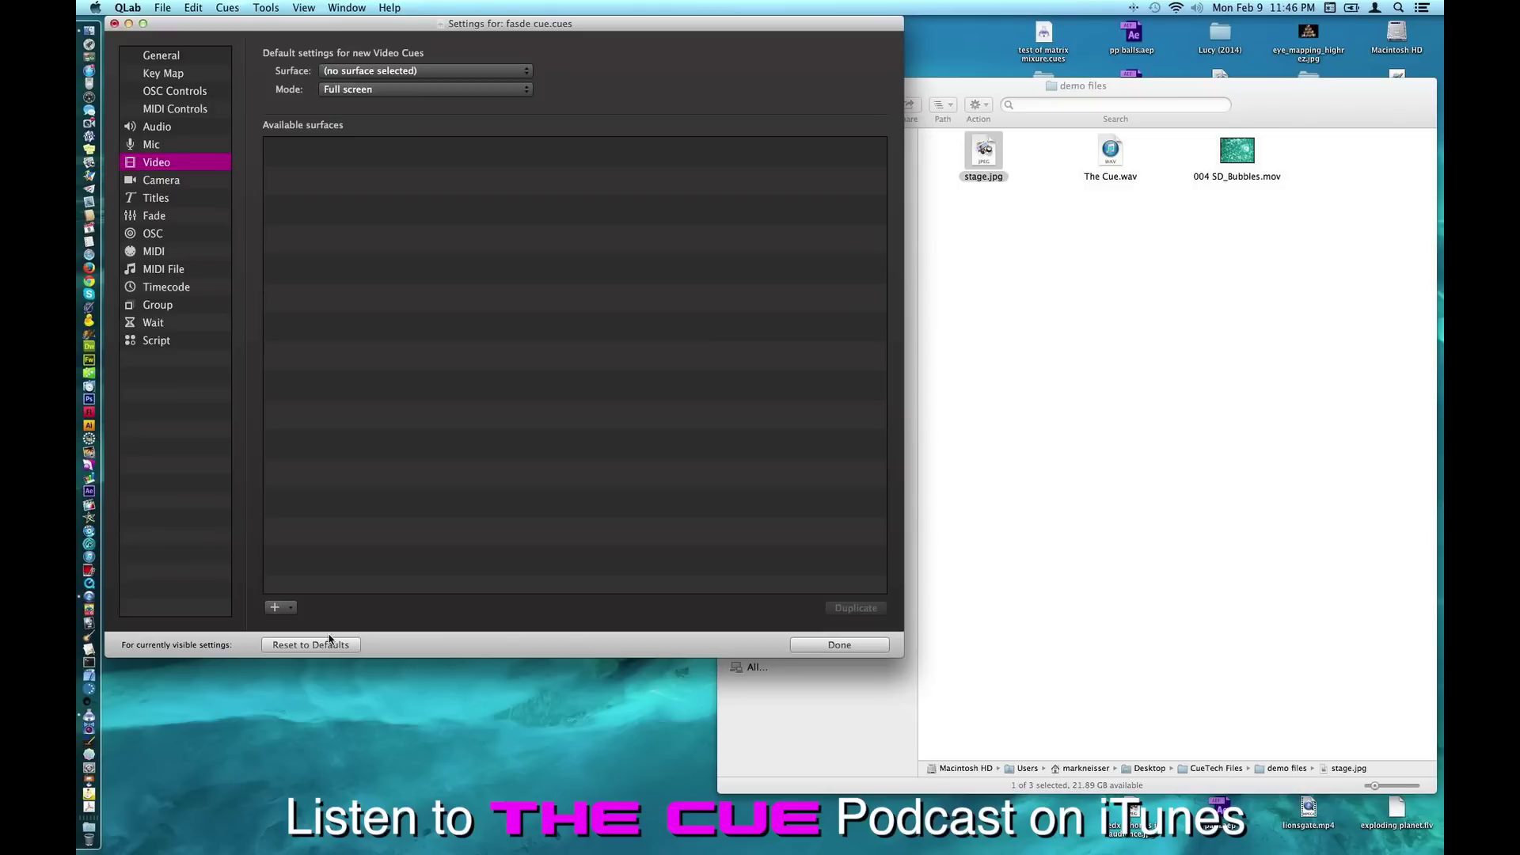
{"action": "left_click", "coordinate": [287, 610]}
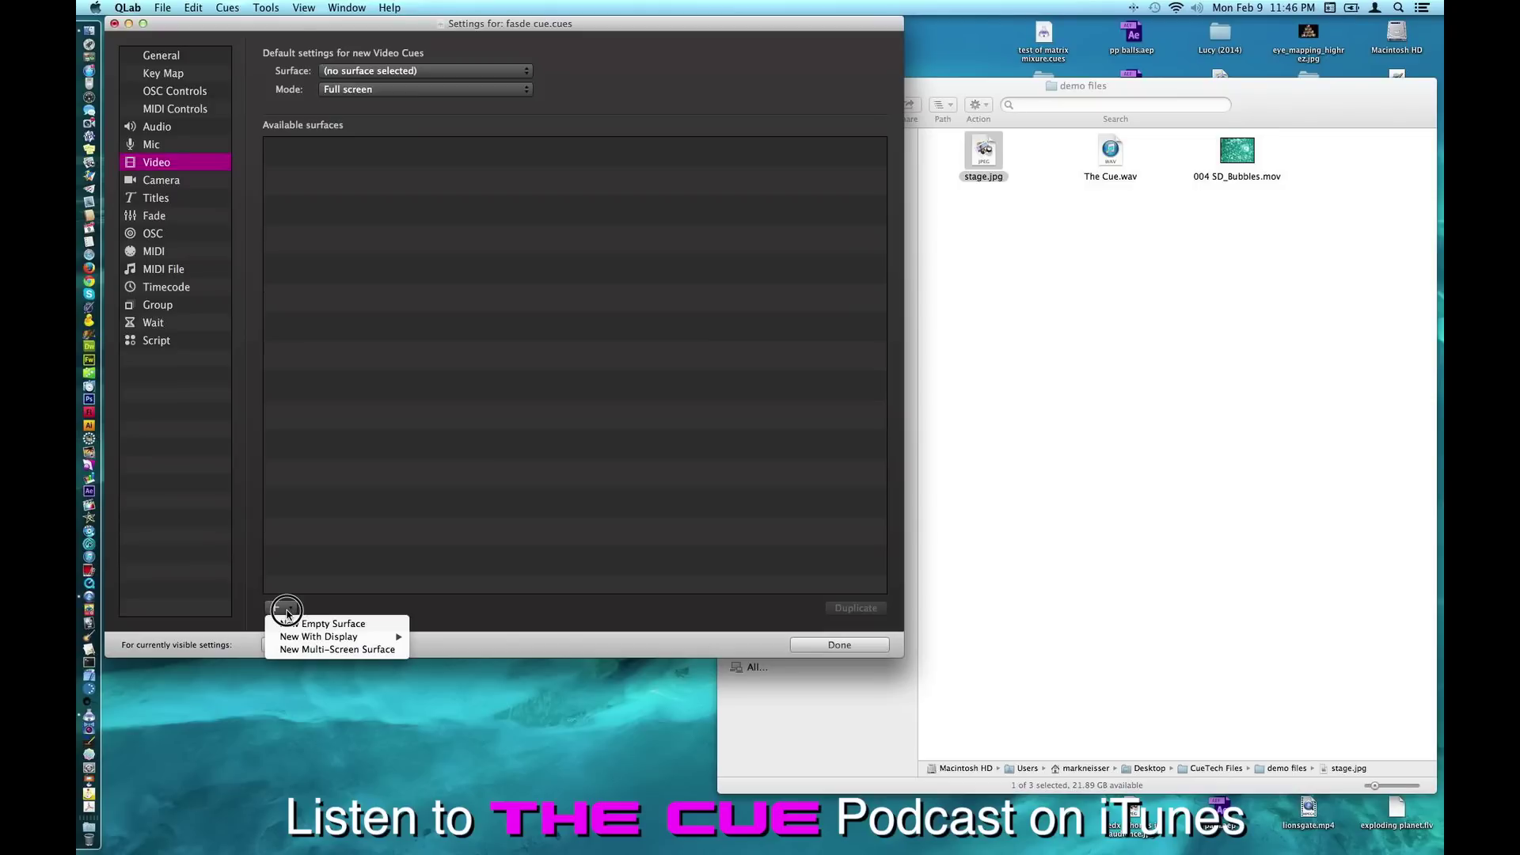
{"action": "left_click", "coordinate": [320, 624]}
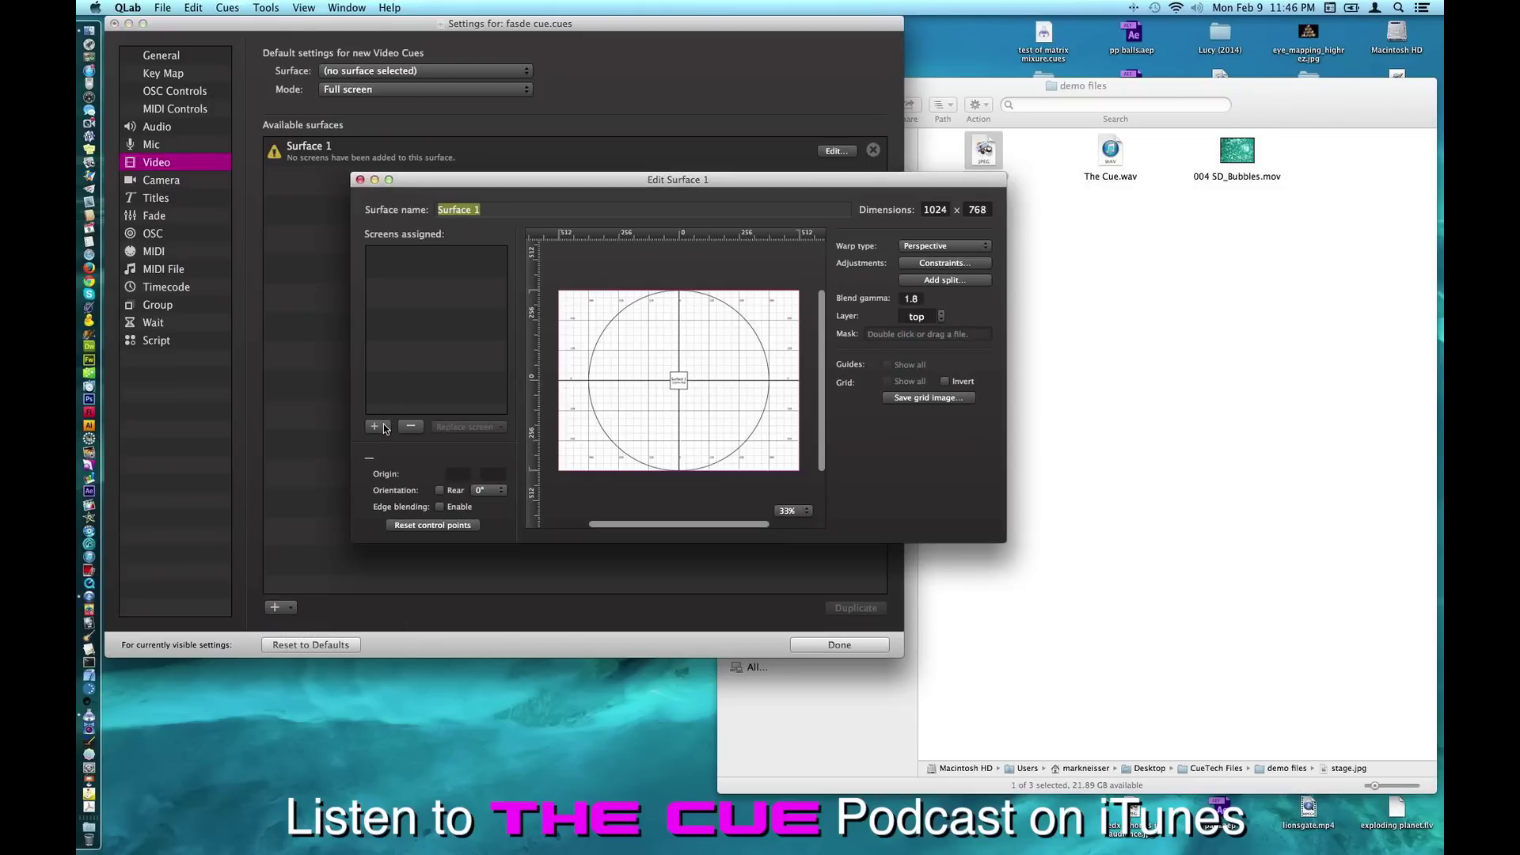
{"action": "left_click", "coordinate": [377, 427]}
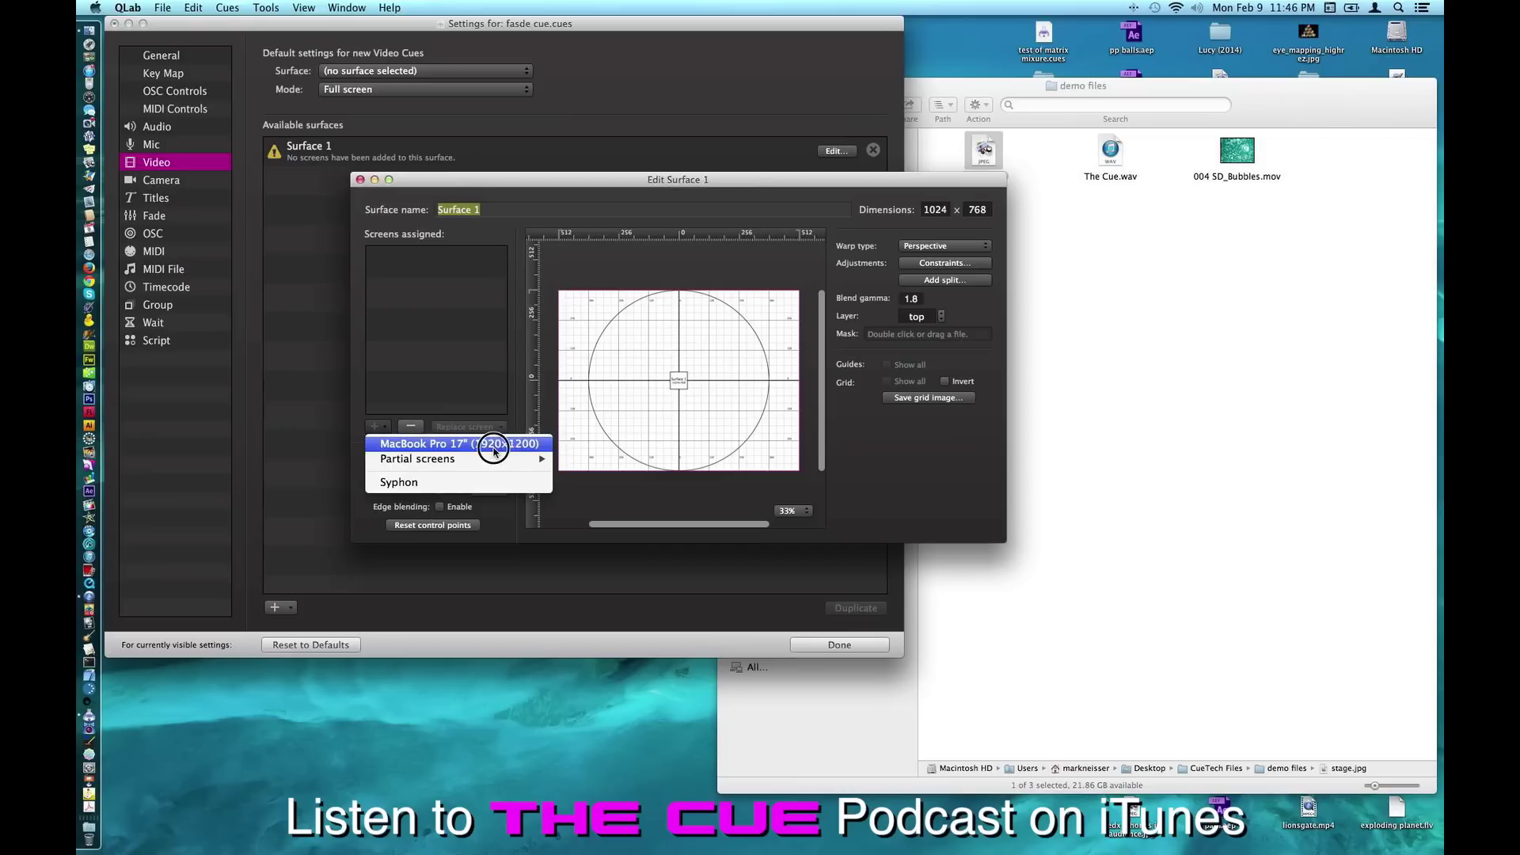
{"action": "left_click", "coordinate": [411, 445]}
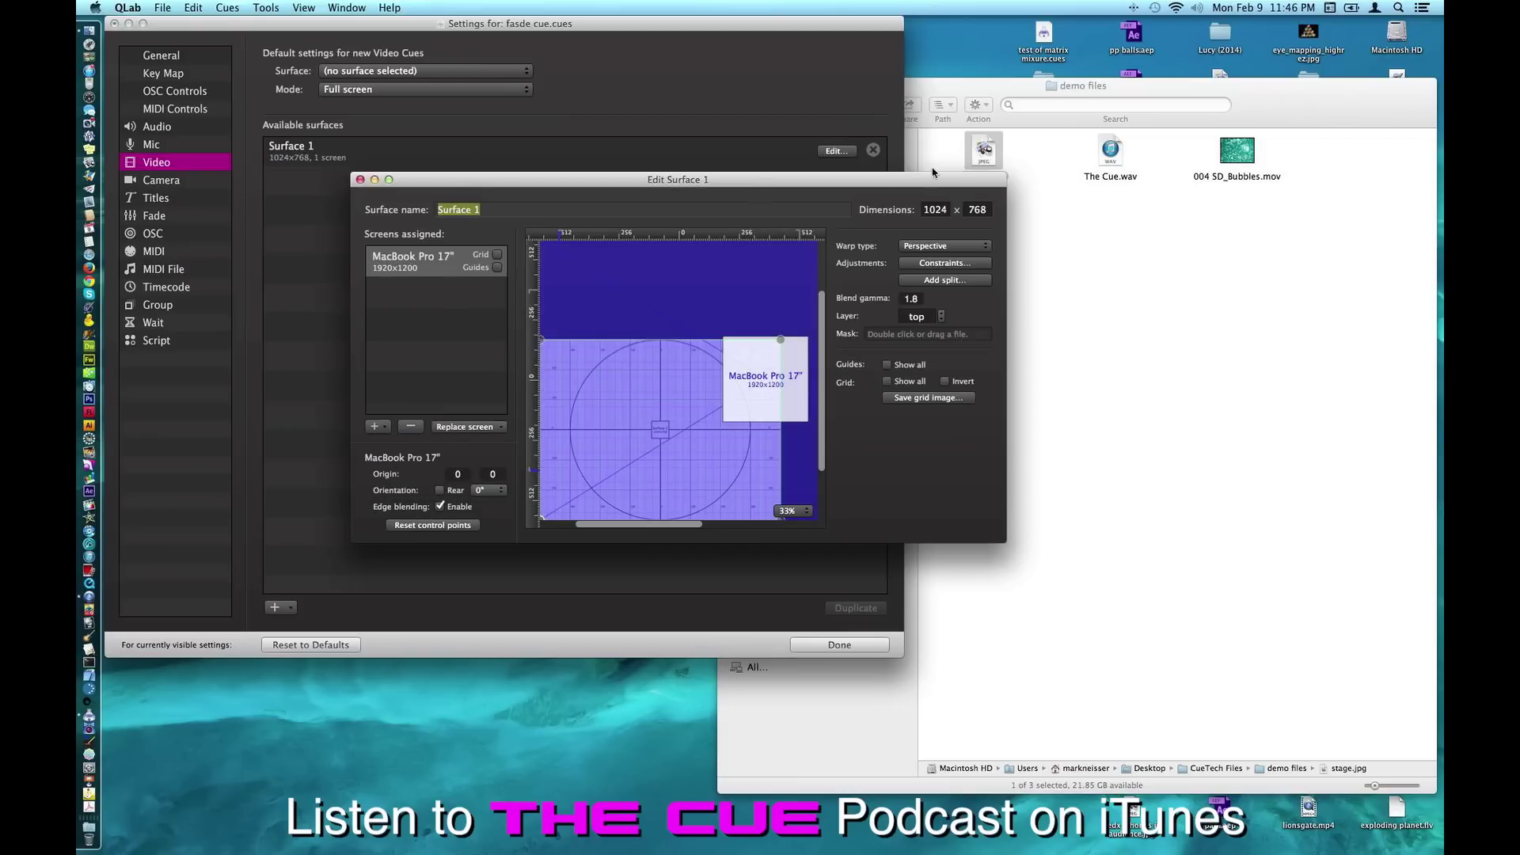
Set the surface's dimensions to 1920 x 1200
{"action": "left_click", "coordinate": [928, 210]}
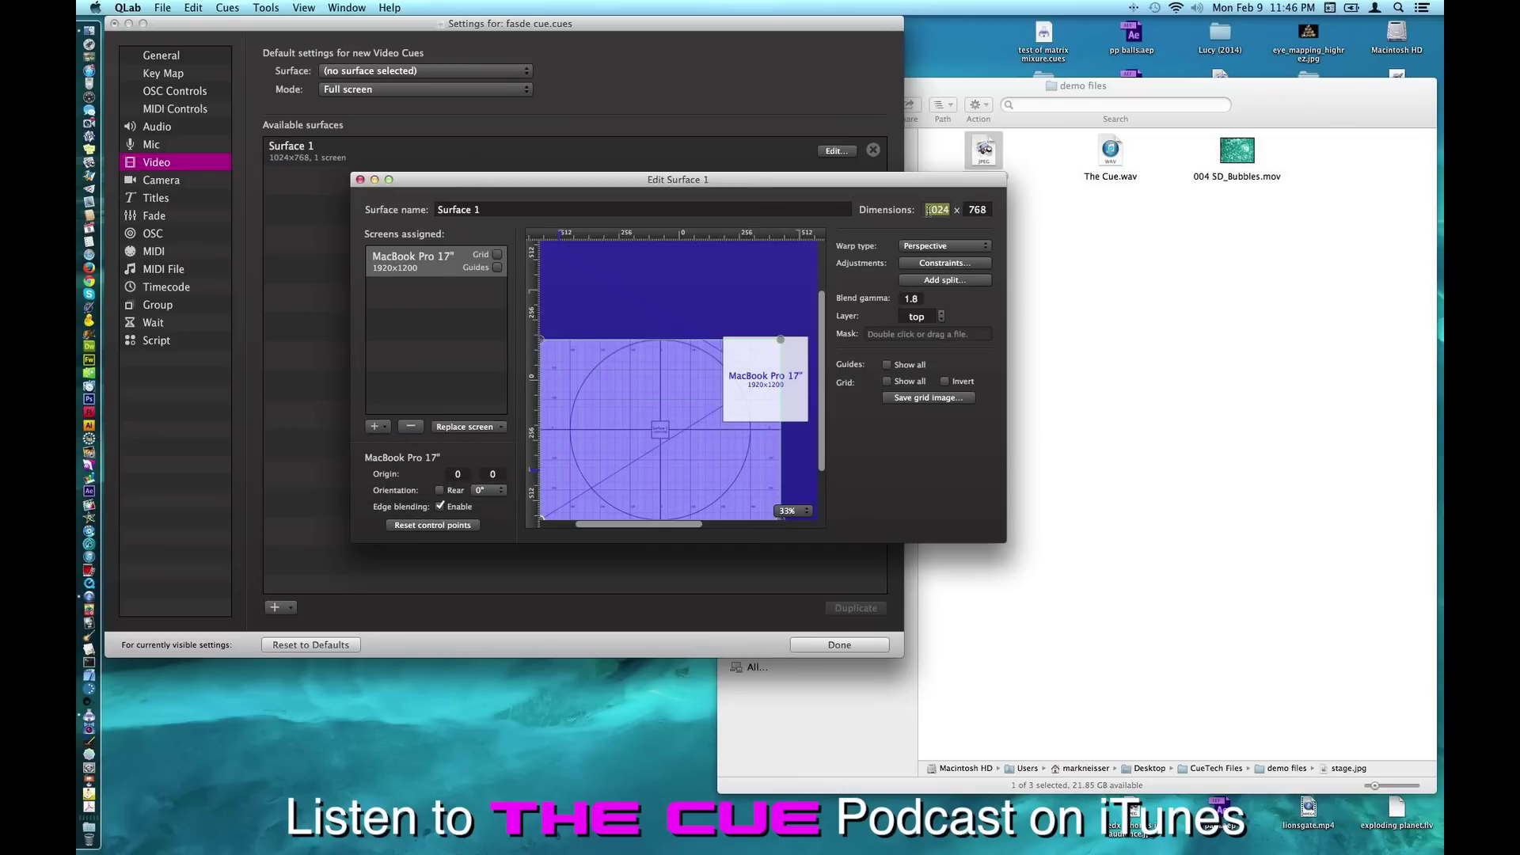
{"action": "type", "text": "1920"}
{"action": "key", "text": "Tab"}
{"action": "type", "text": "1200"}
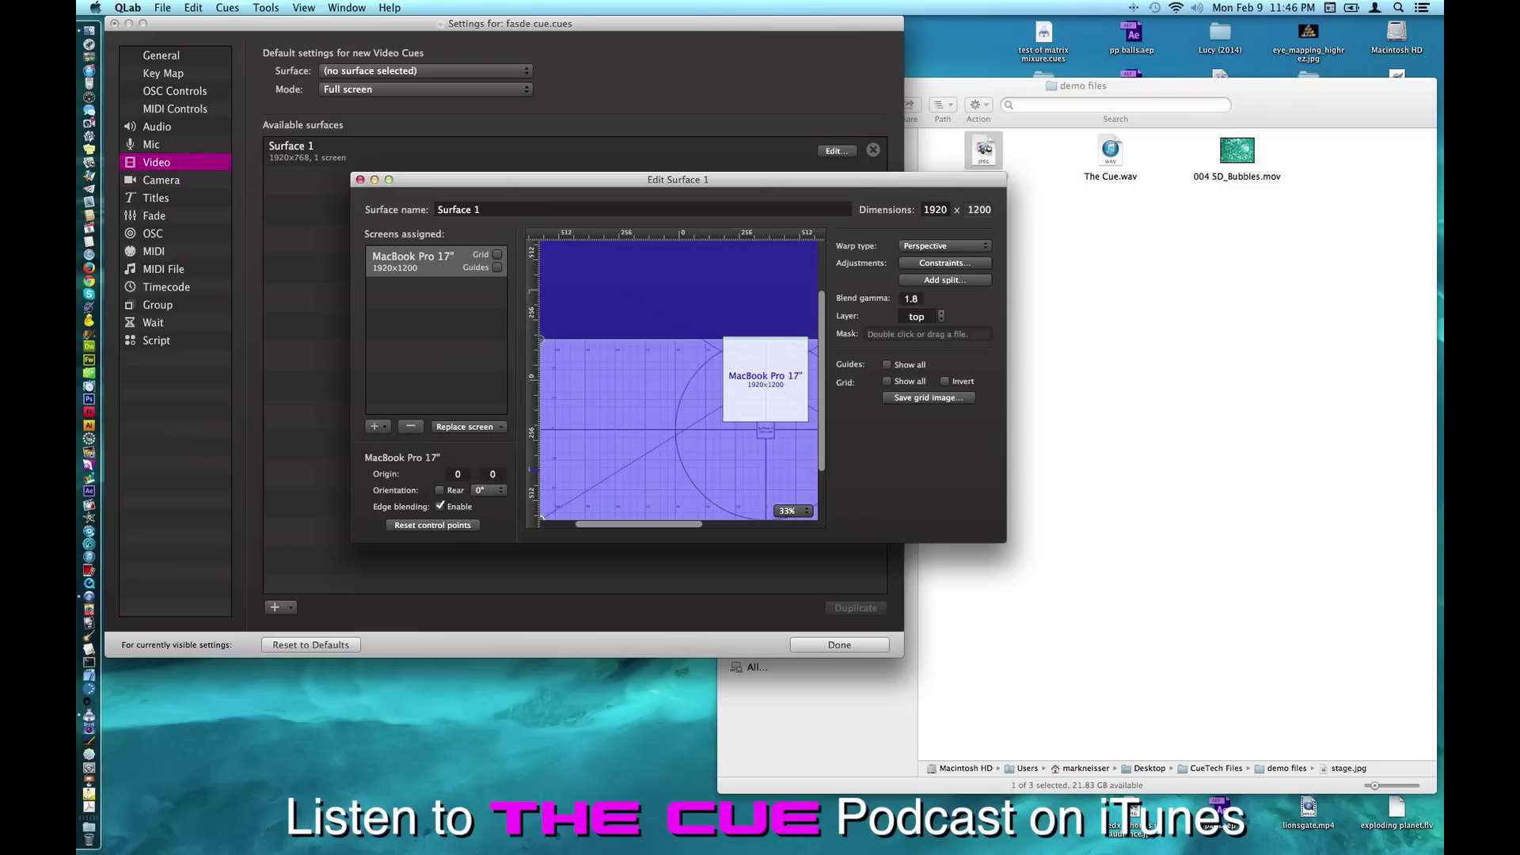
{"action": "key", "text": "Return"}
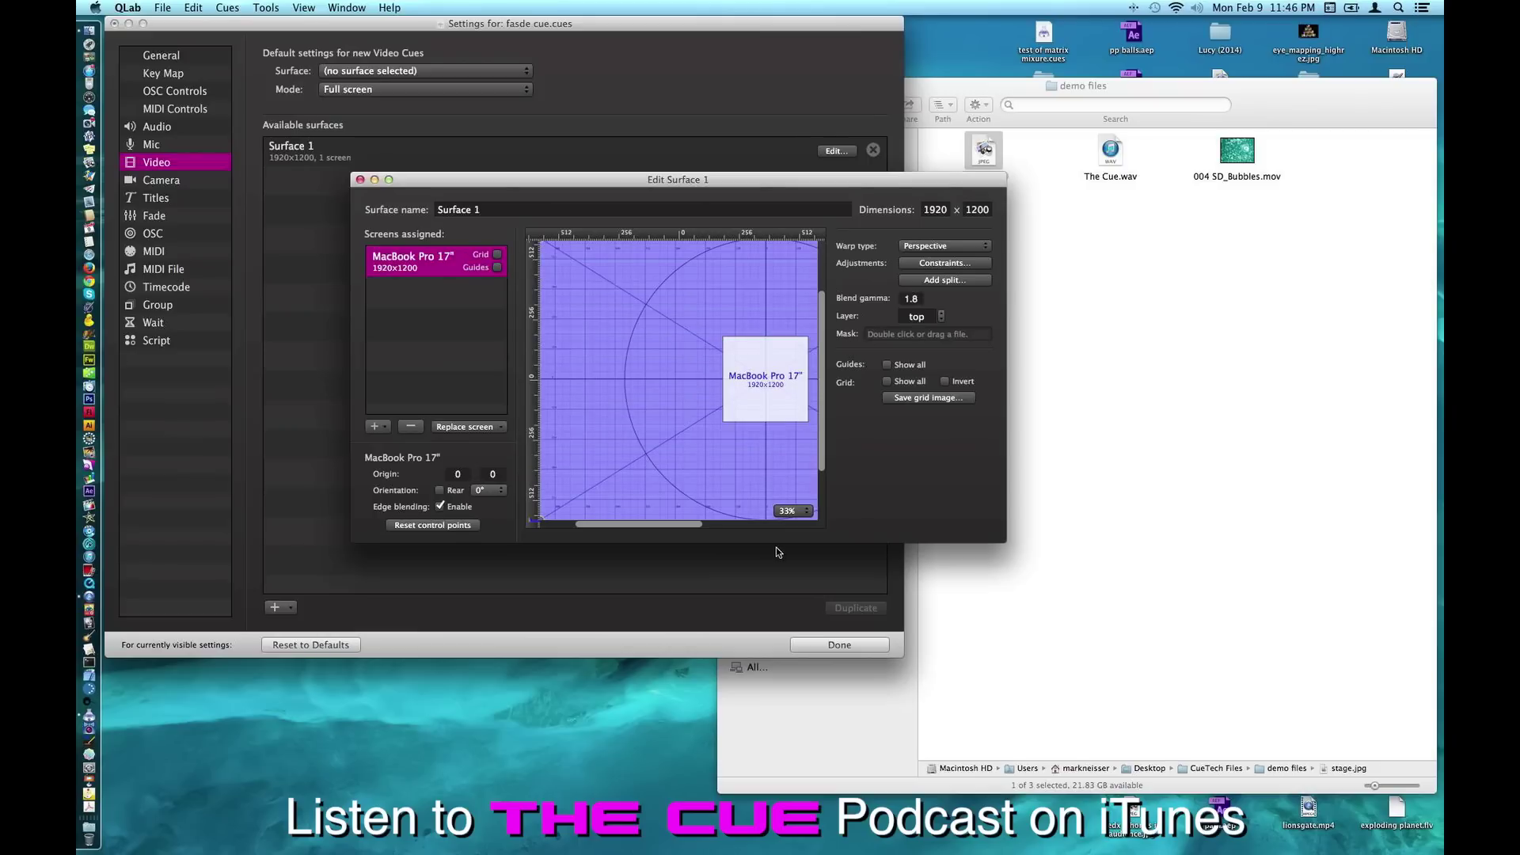
Rename the surface as Mac Screen, close its editor and leave the workspace settings
{"action": "left_click_drag", "start_coordinate": [1002, 539], "coordinate": [1151, 646]}
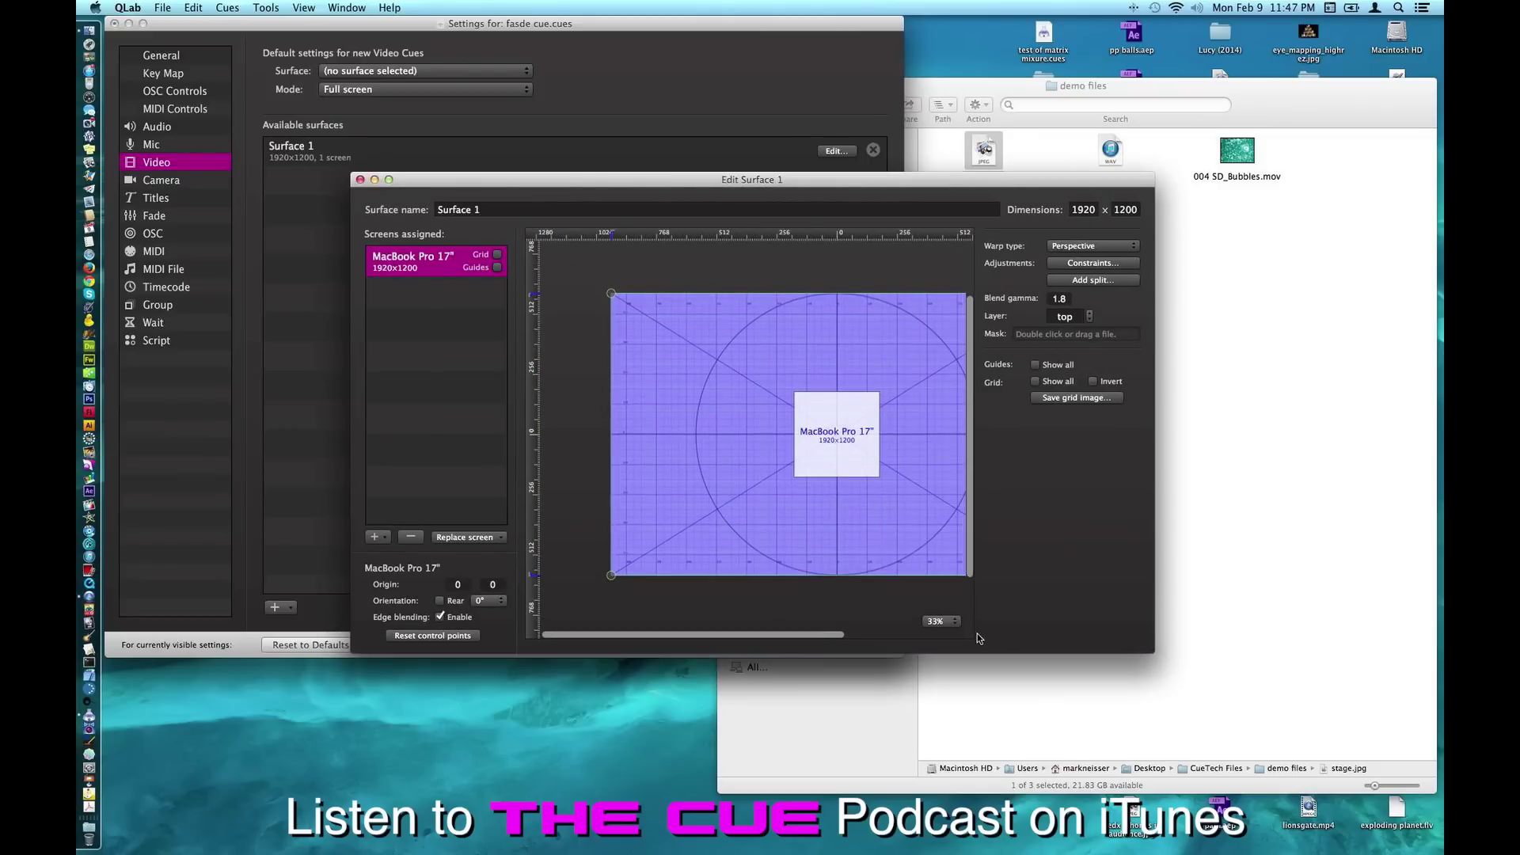
{"action": "left_click", "coordinate": [937, 620]}
{"action": "left_click", "coordinate": [942, 599]}
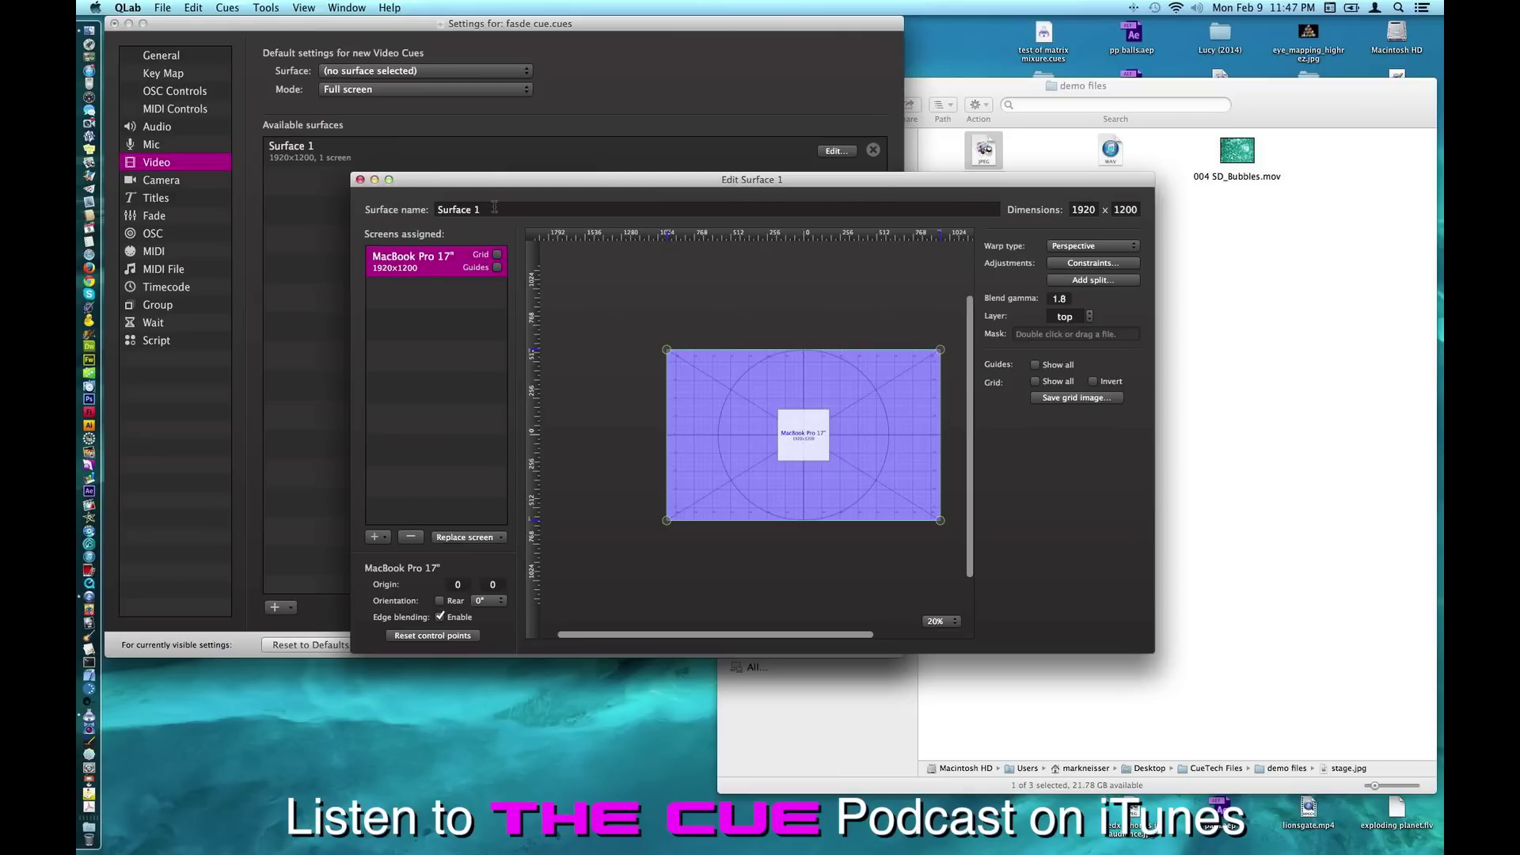
{"action": "left_click", "coordinate": [433, 206]}
{"action": "type", "text": "Mac Screen"}
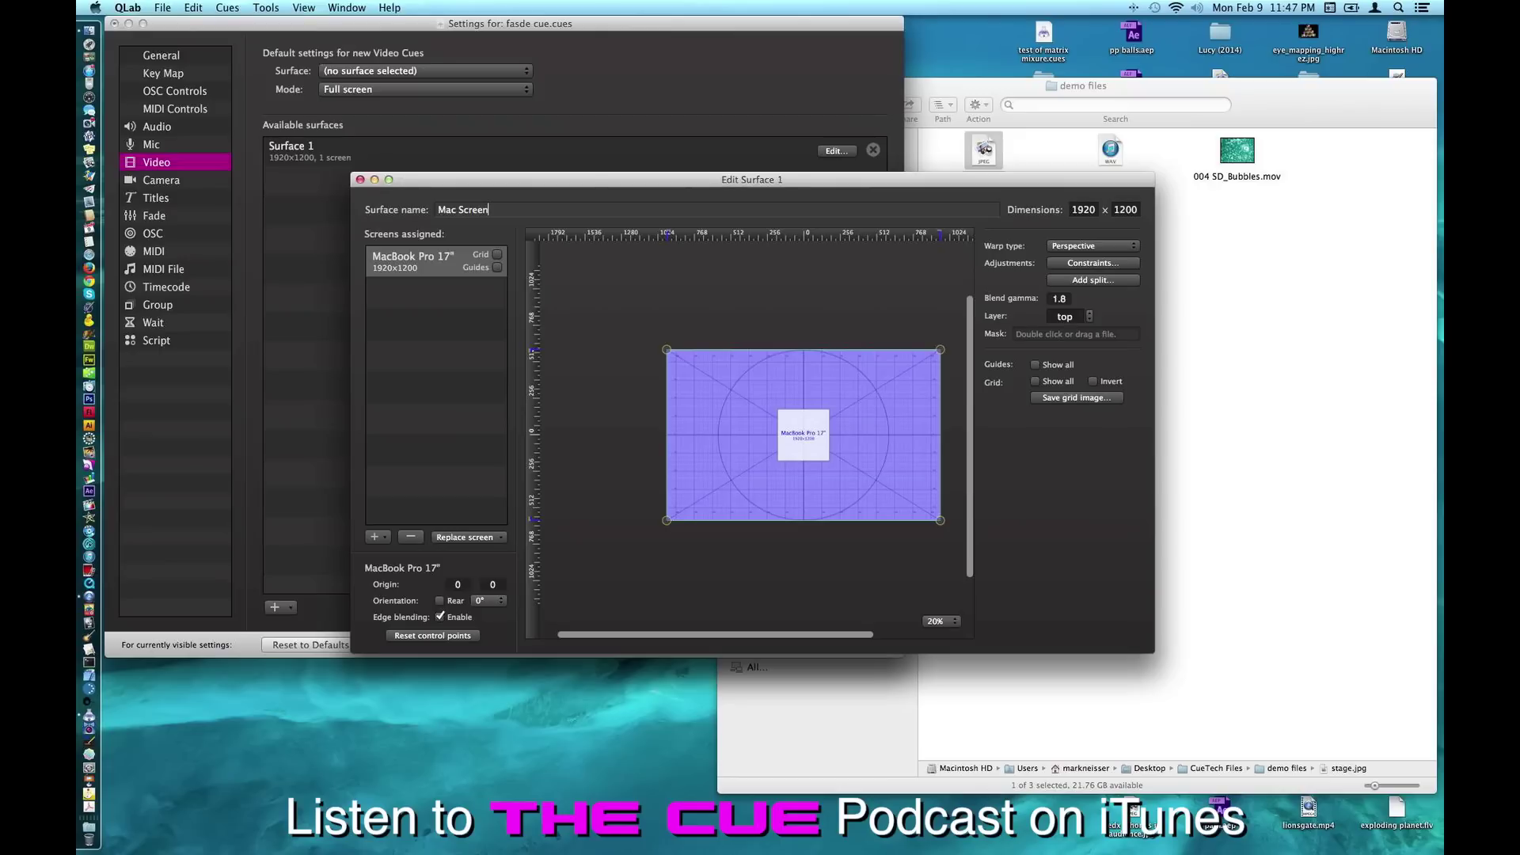
{"action": "key", "text": "Tab"}
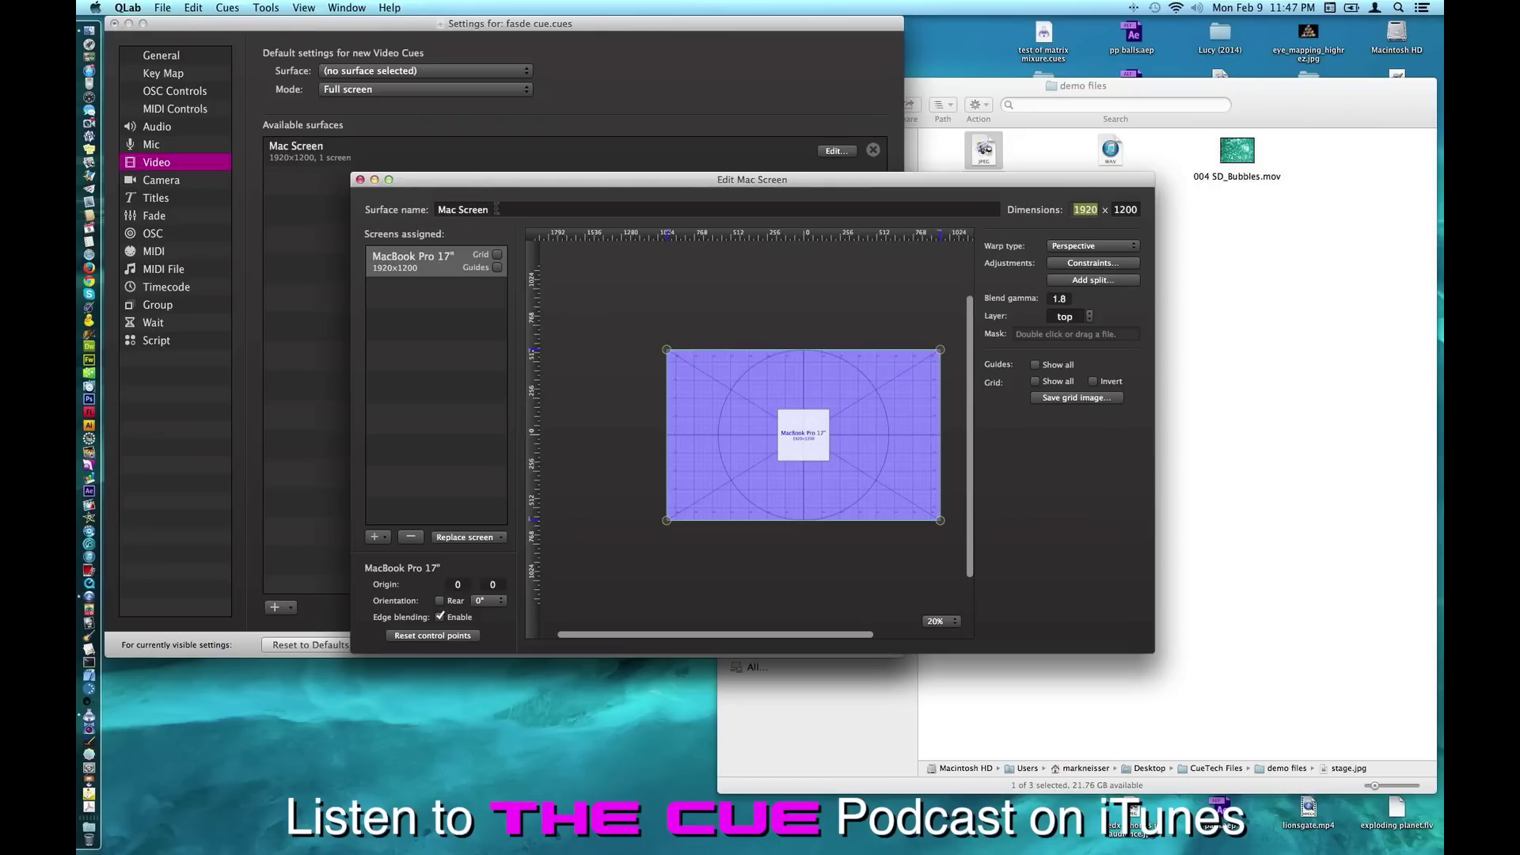
{"action": "left_click", "coordinate": [361, 179]}
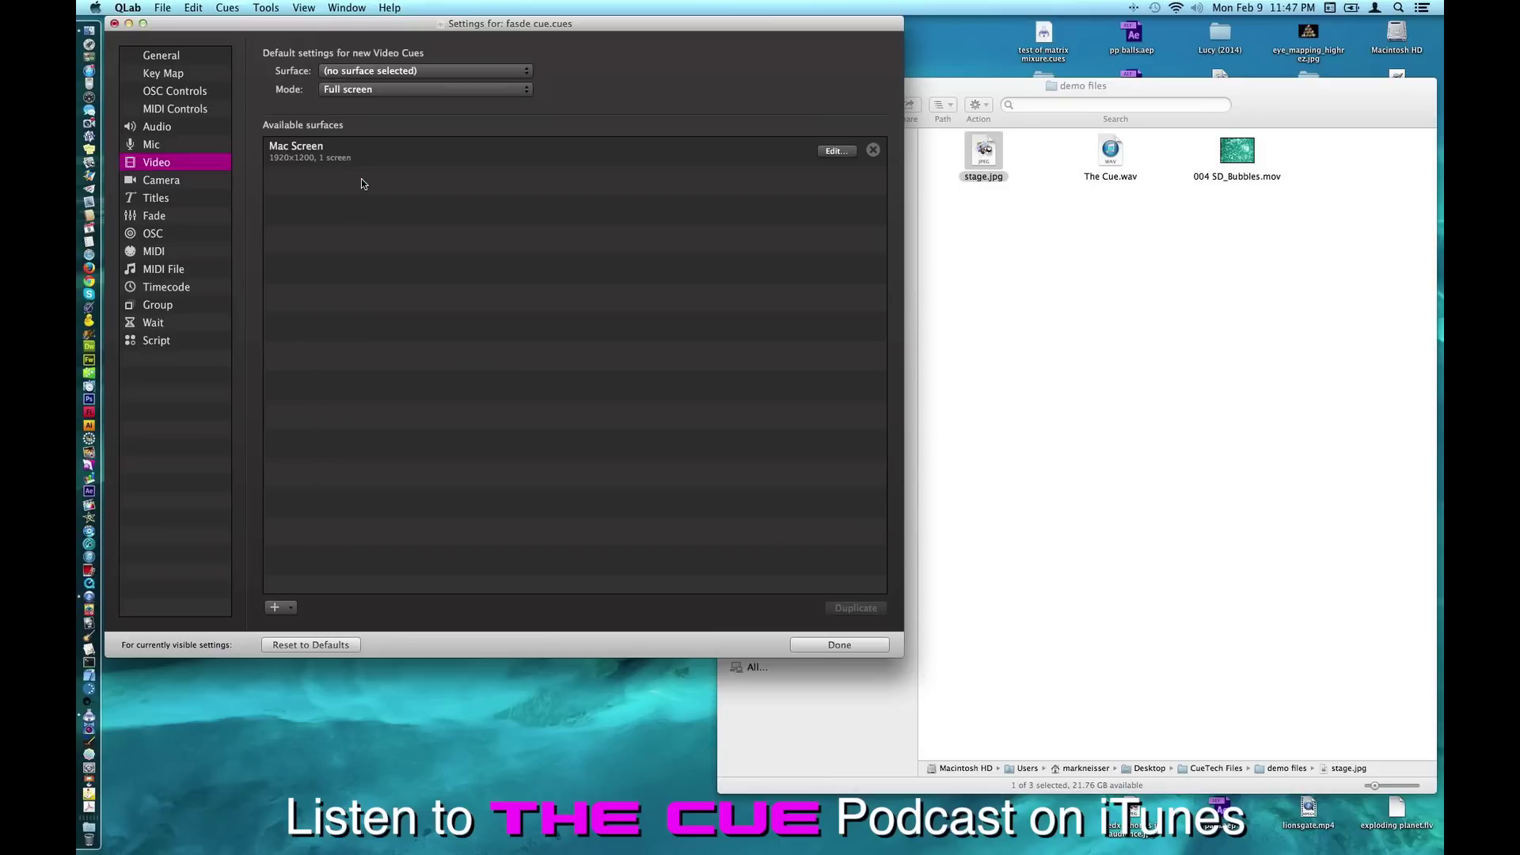
{"action": "left_click", "coordinate": [845, 643]}
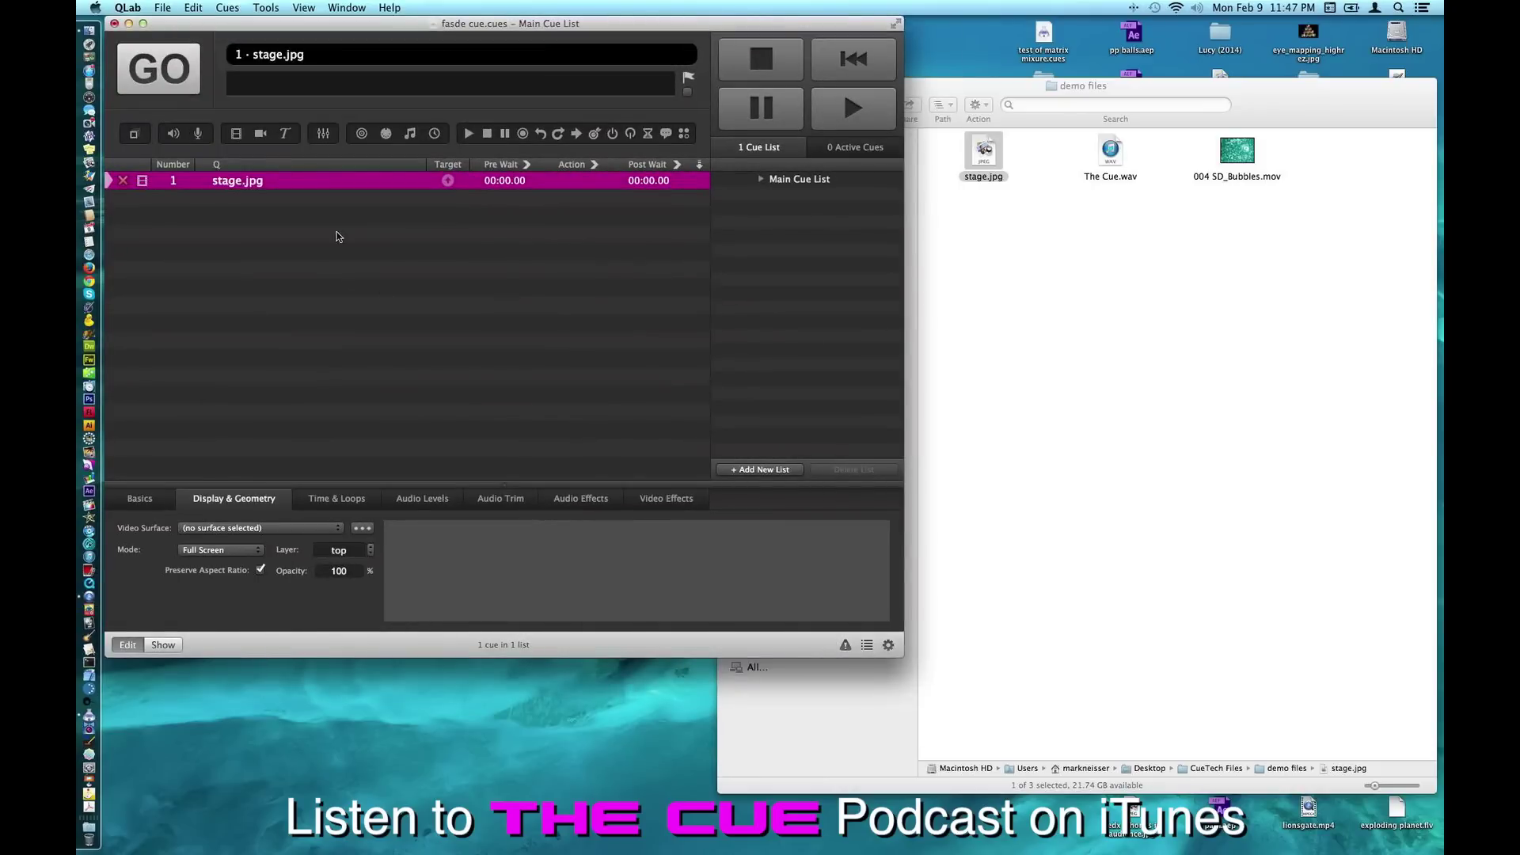
Assign the stage.jpg cue to the Mac Screen surface and turn off Preserve Aspect Ratio
{"action": "mouse_move", "coordinate": [241, 185]}
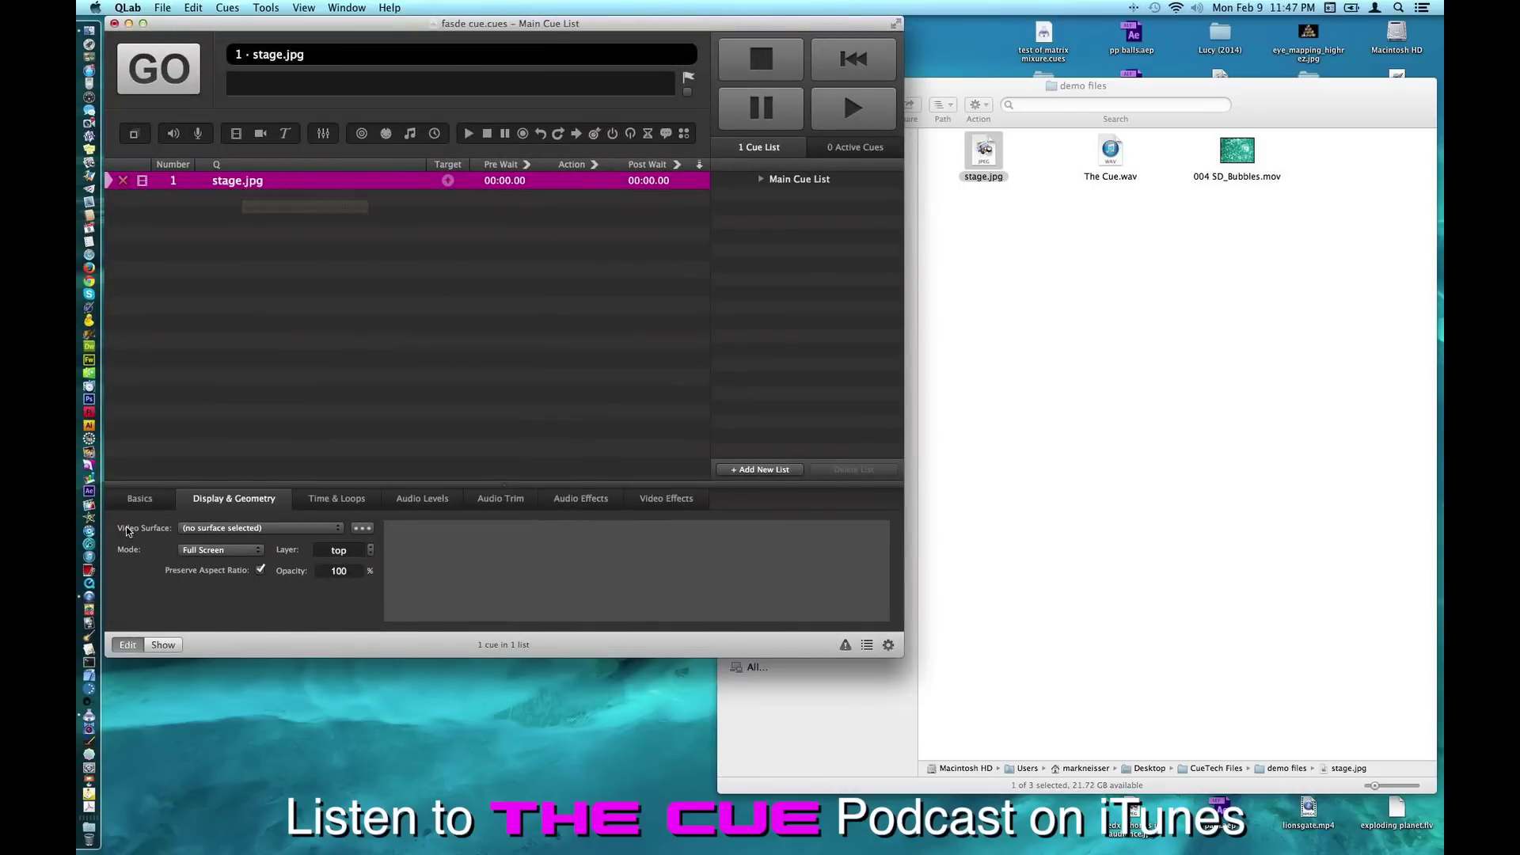
{"action": "left_click", "coordinate": [219, 528]}
{"action": "left_click", "coordinate": [220, 539]}
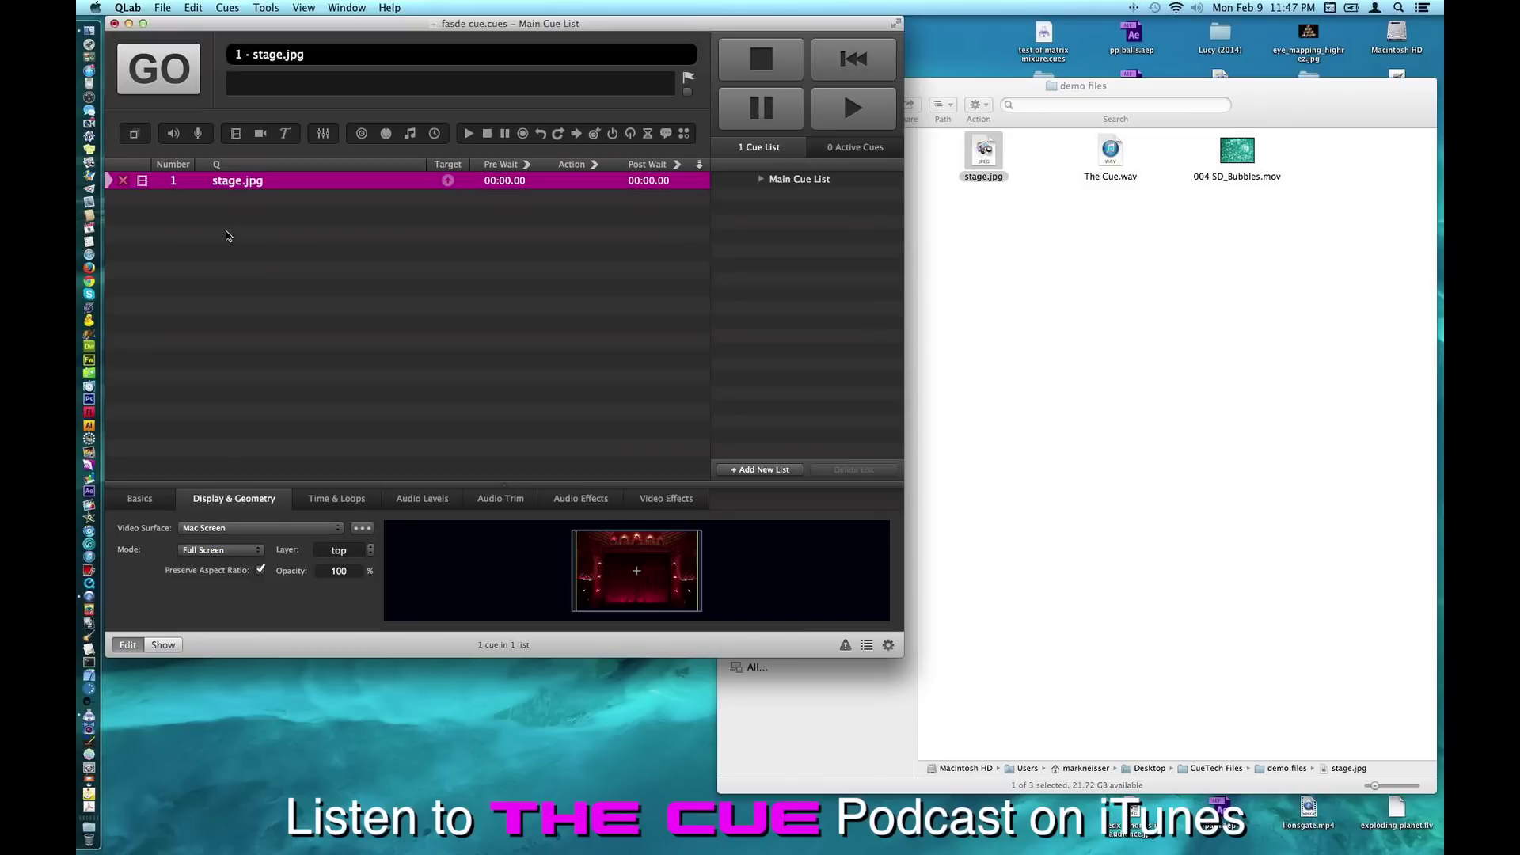
{"action": "left_click", "coordinate": [187, 220]}
{"action": "left_click", "coordinate": [239, 183]}
{"action": "left_click", "coordinate": [260, 570]}
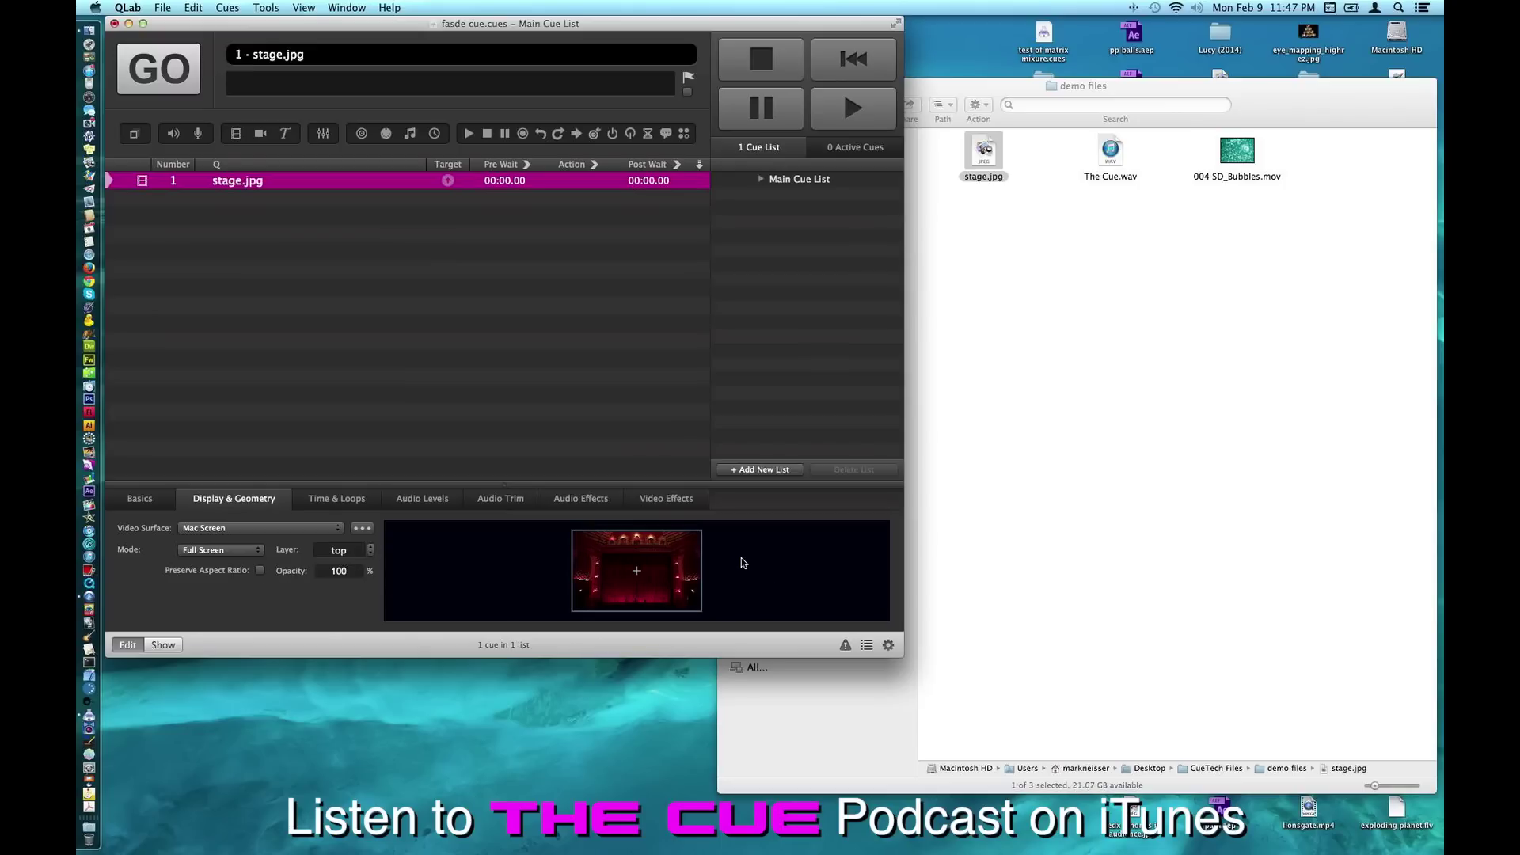
Open the Audition window and place it beside the cue list, clear of the workspace
{"action": "left_click", "coordinate": [346, 7]}
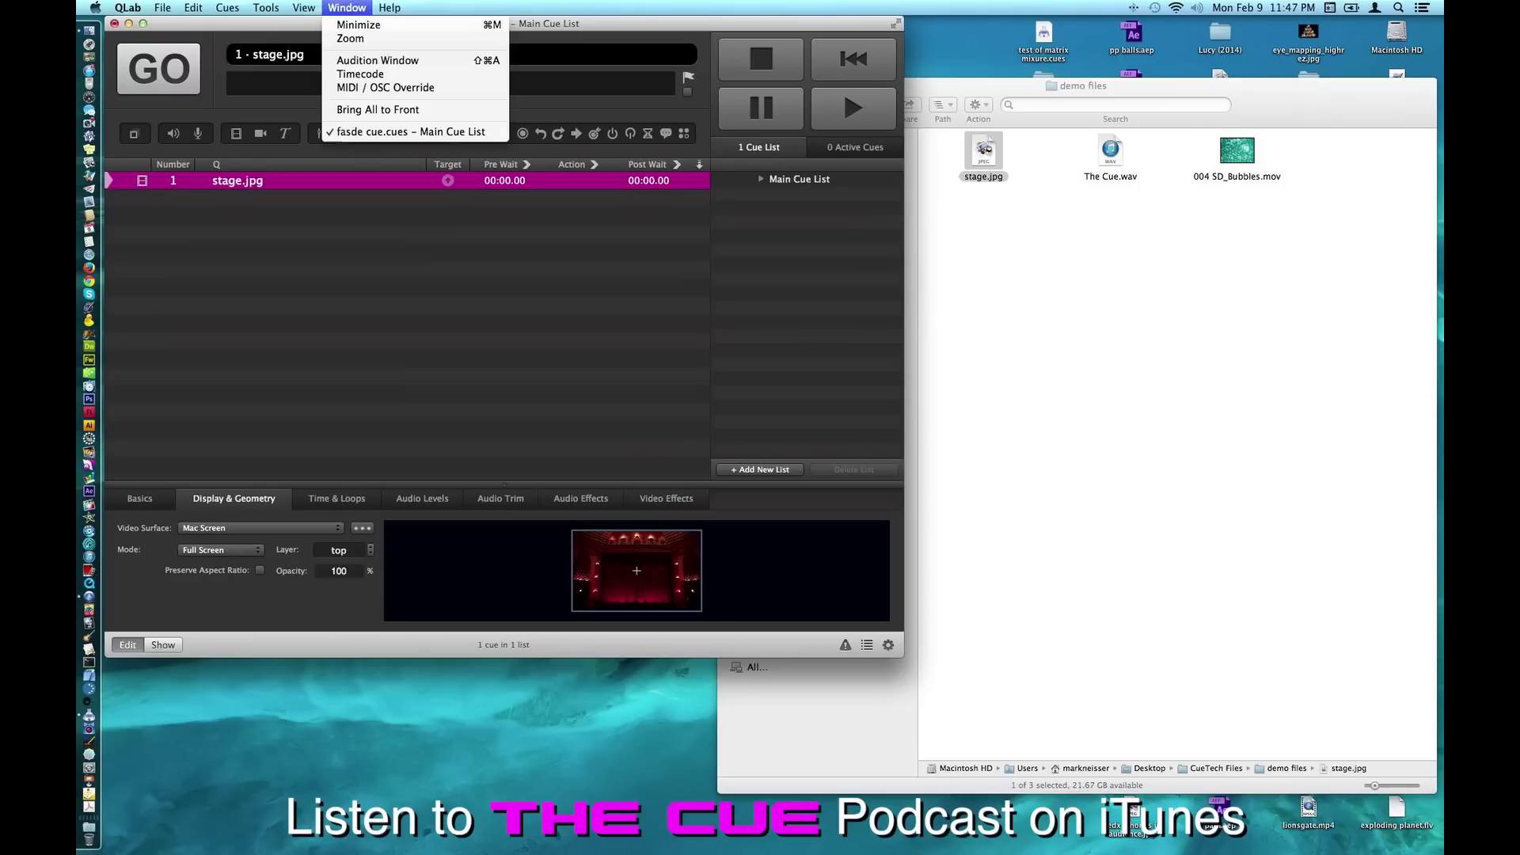
{"action": "left_click", "coordinate": [341, 60]}
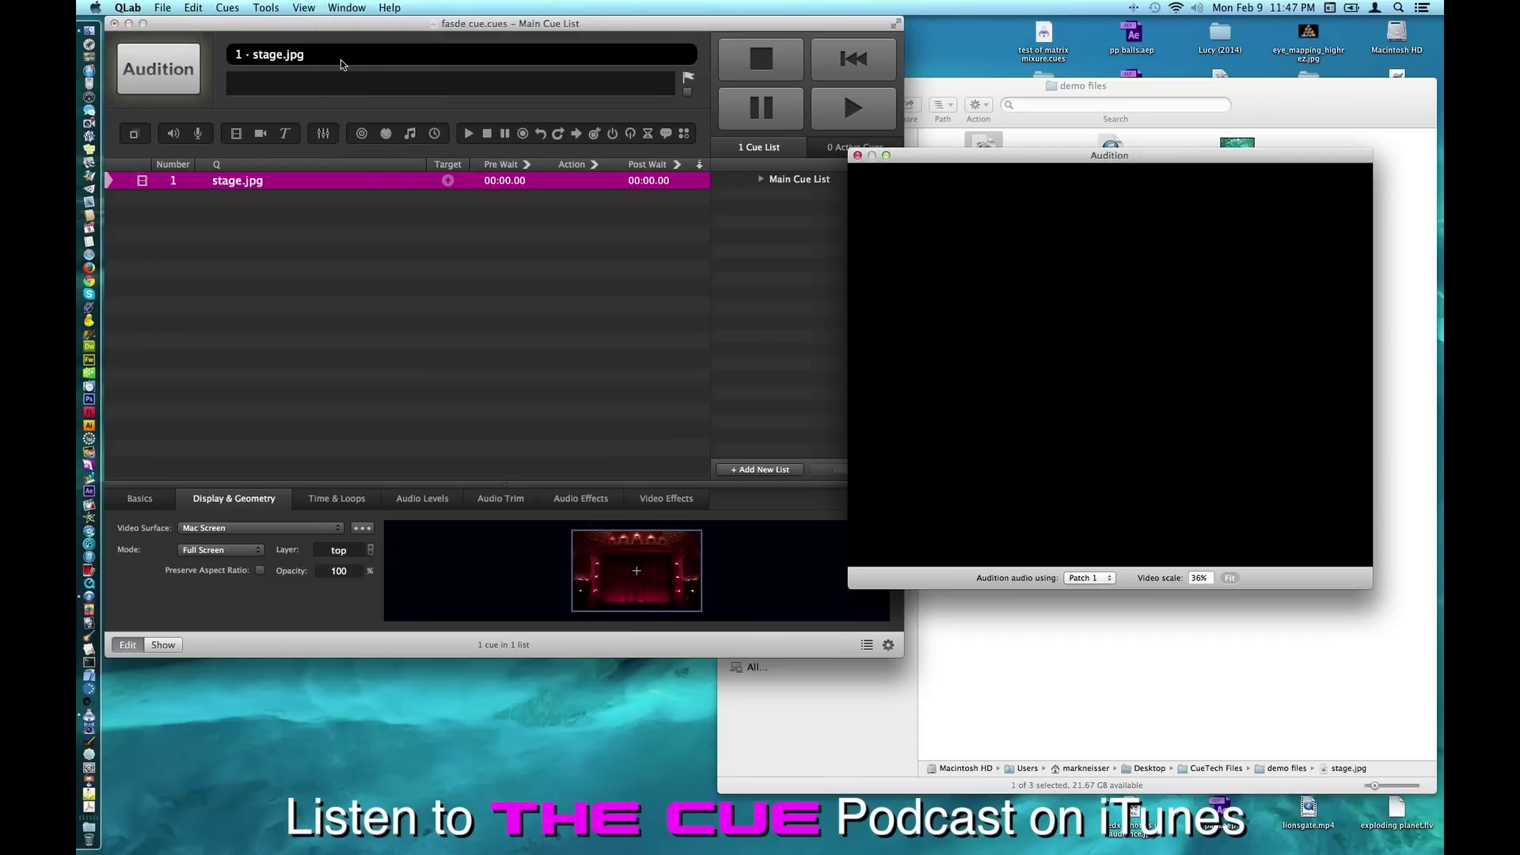
{"action": "left_click_drag", "start_coordinate": [991, 156], "coordinate": [1021, 231]}
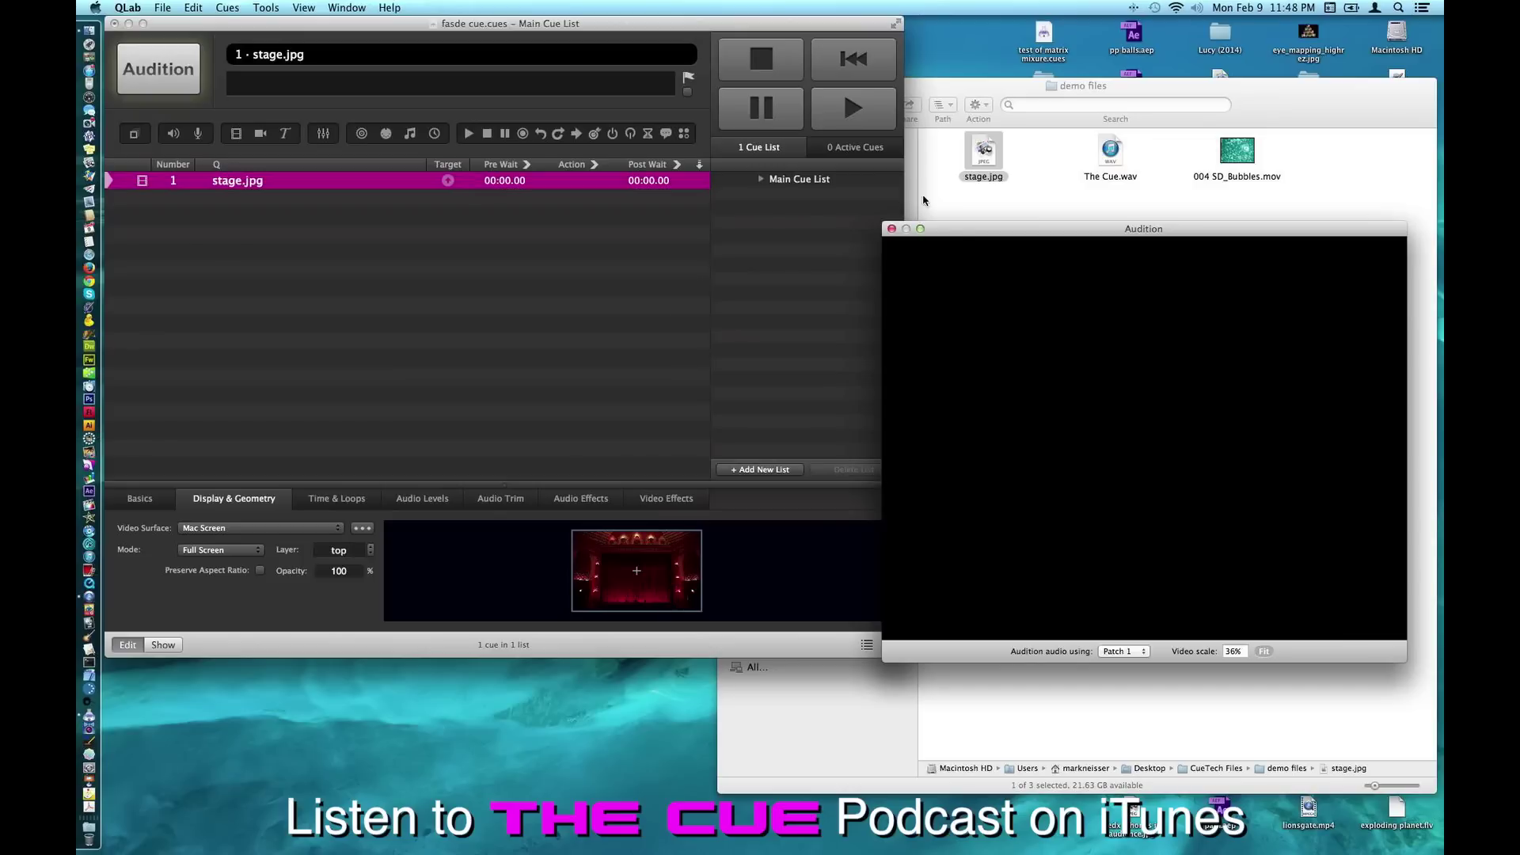
{"action": "left_click_drag", "start_coordinate": [962, 231], "coordinate": [987, 207]}
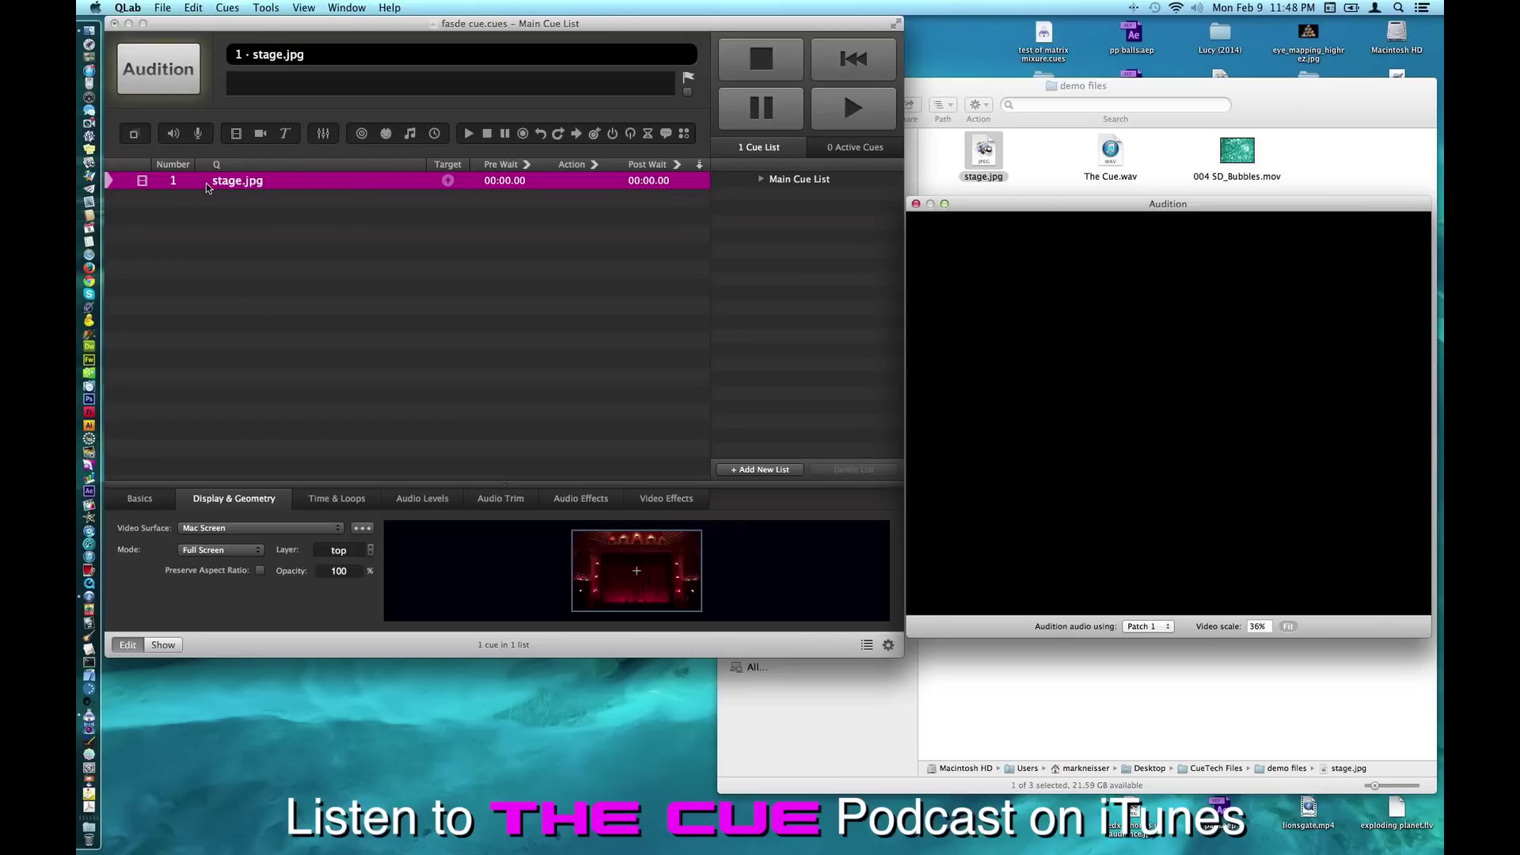
Audition the stage.jpg cue, view its time and loop settings, and stop playback
{"action": "left_click", "coordinate": [158, 71]}
{"action": "left_click", "coordinate": [158, 72]}
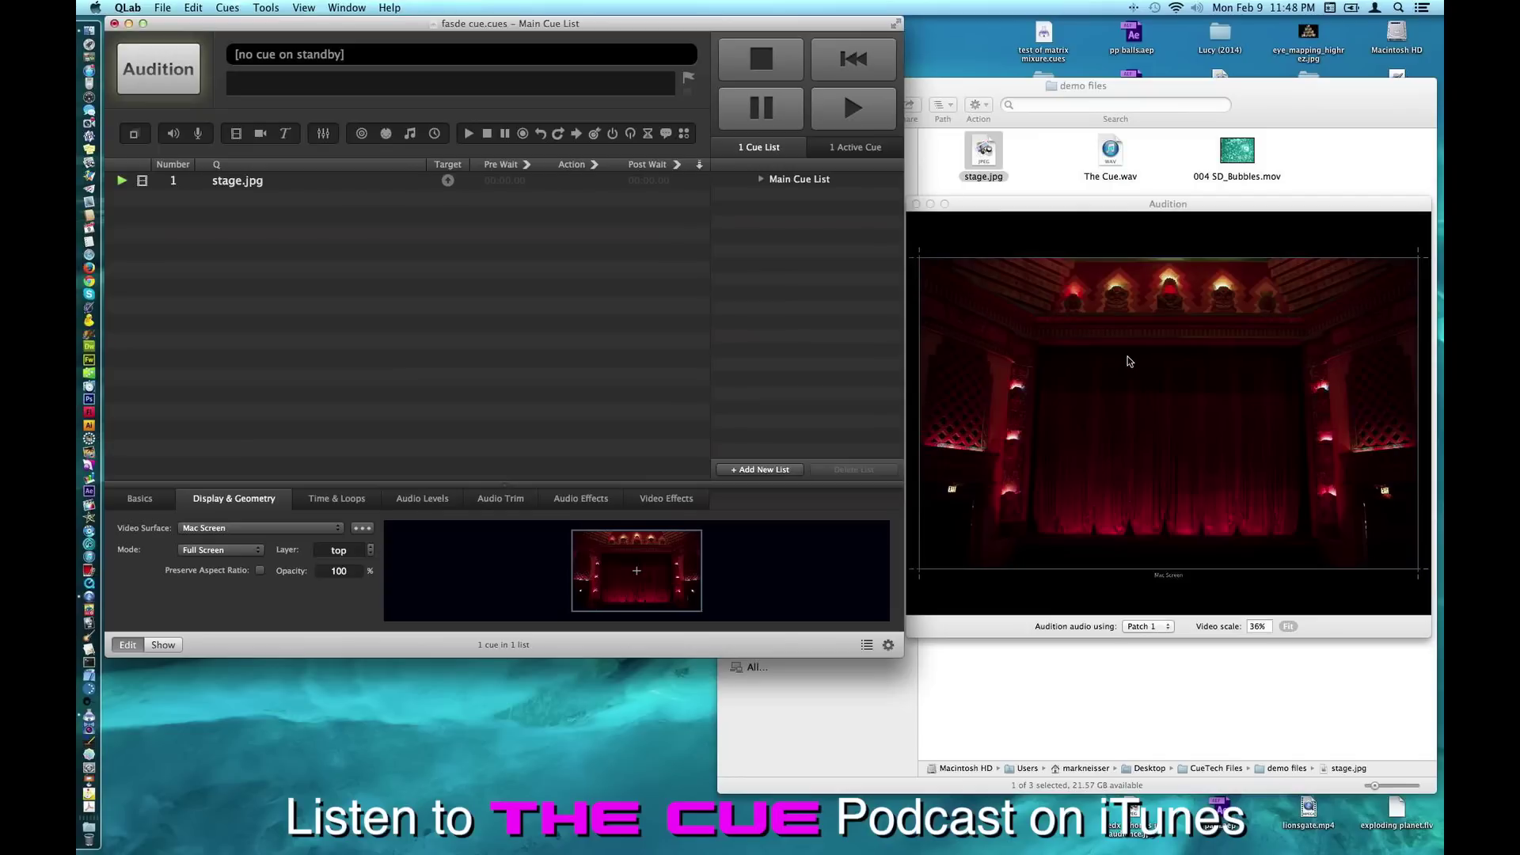
{"action": "left_click", "coordinate": [343, 501]}
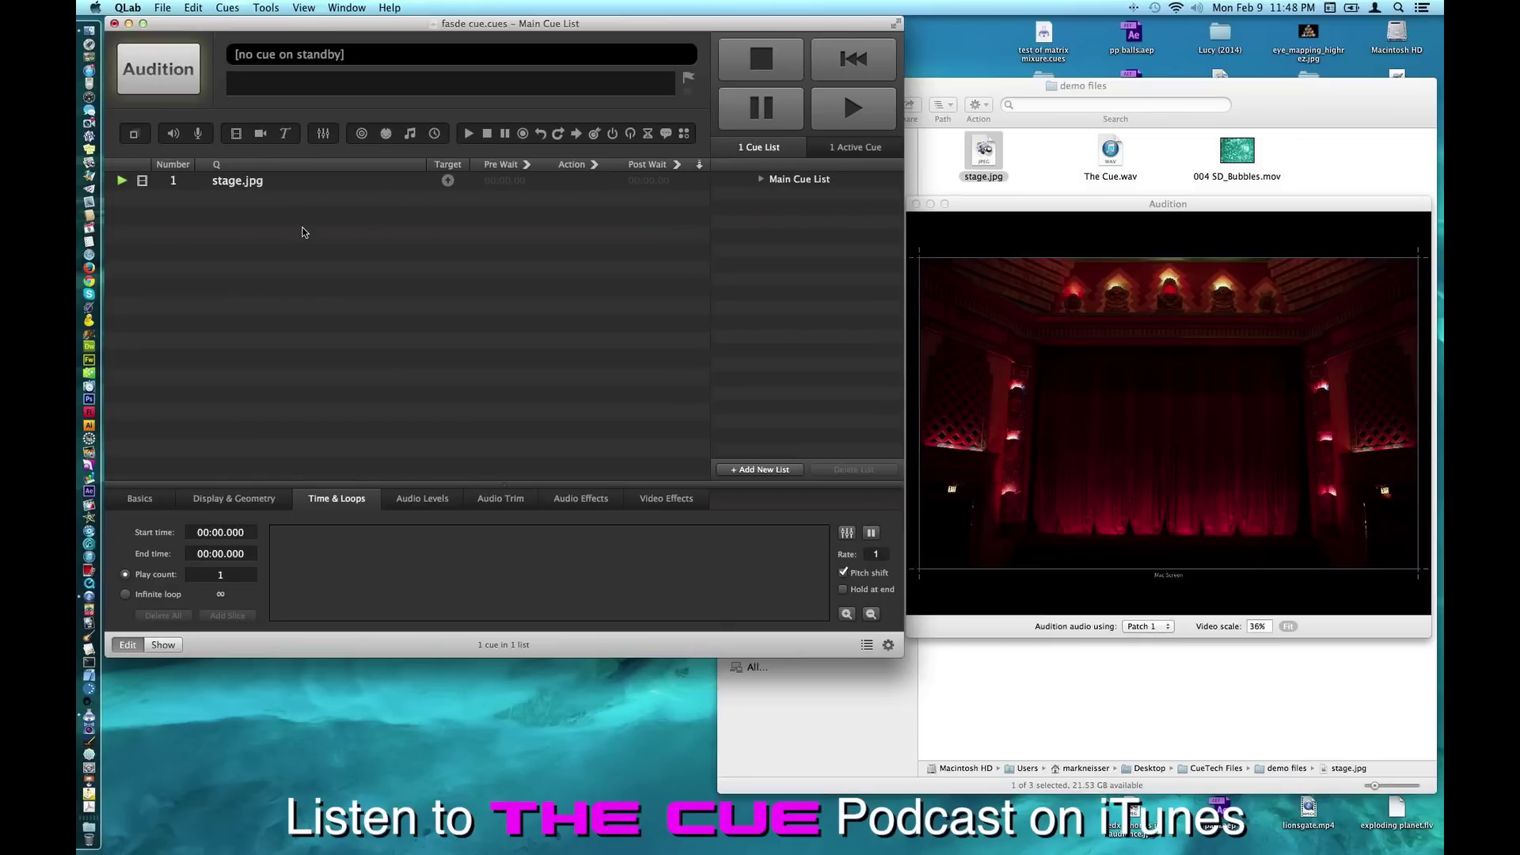
{"action": "left_click", "coordinate": [767, 60]}
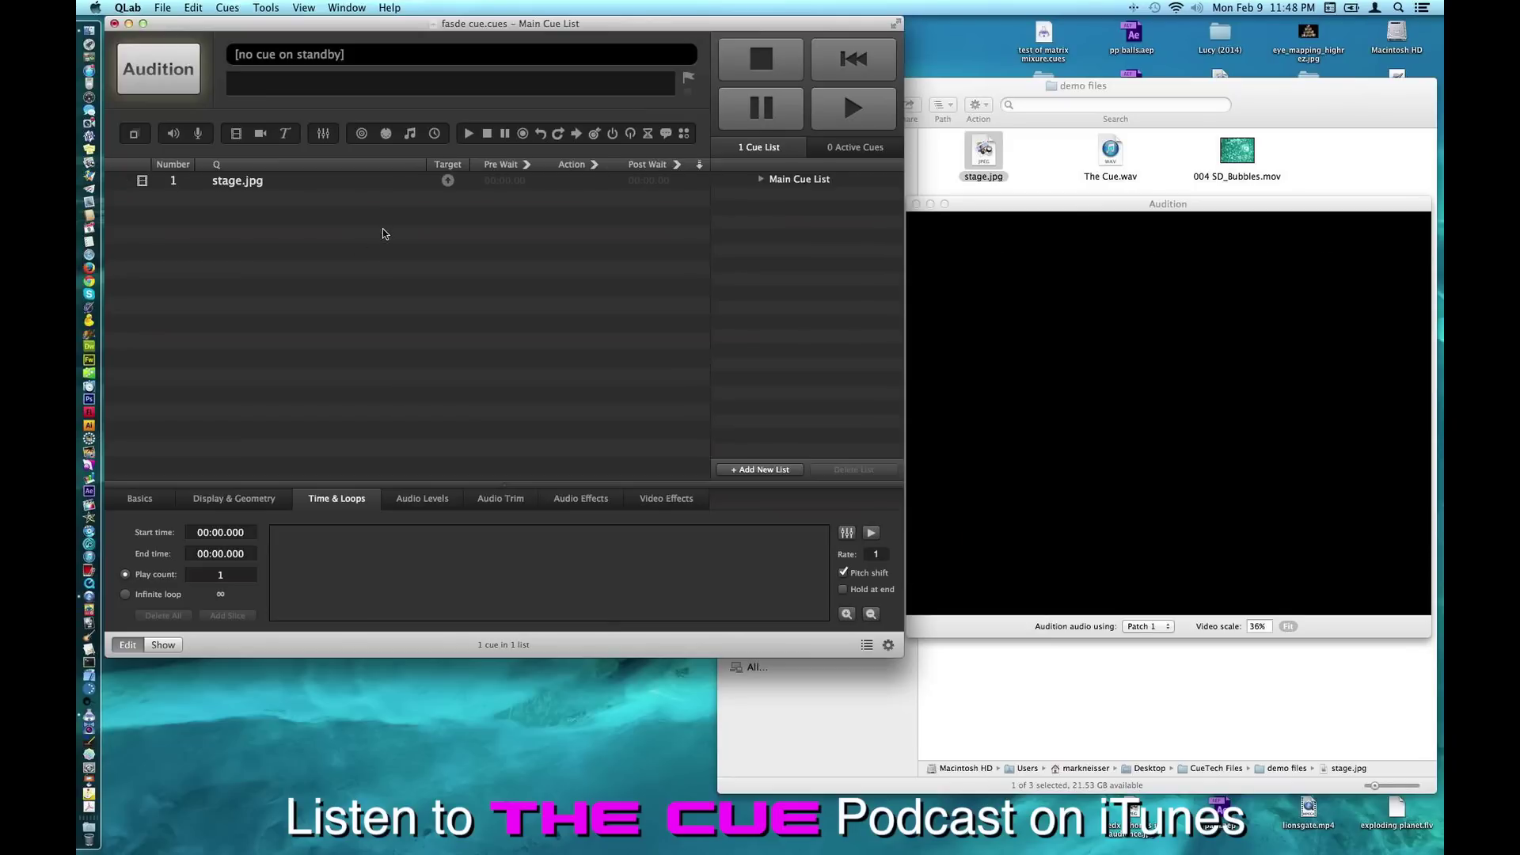
Switch the sidebar to the active cues list, hide the sidebar and show it again
{"action": "left_click", "coordinate": [834, 149]}
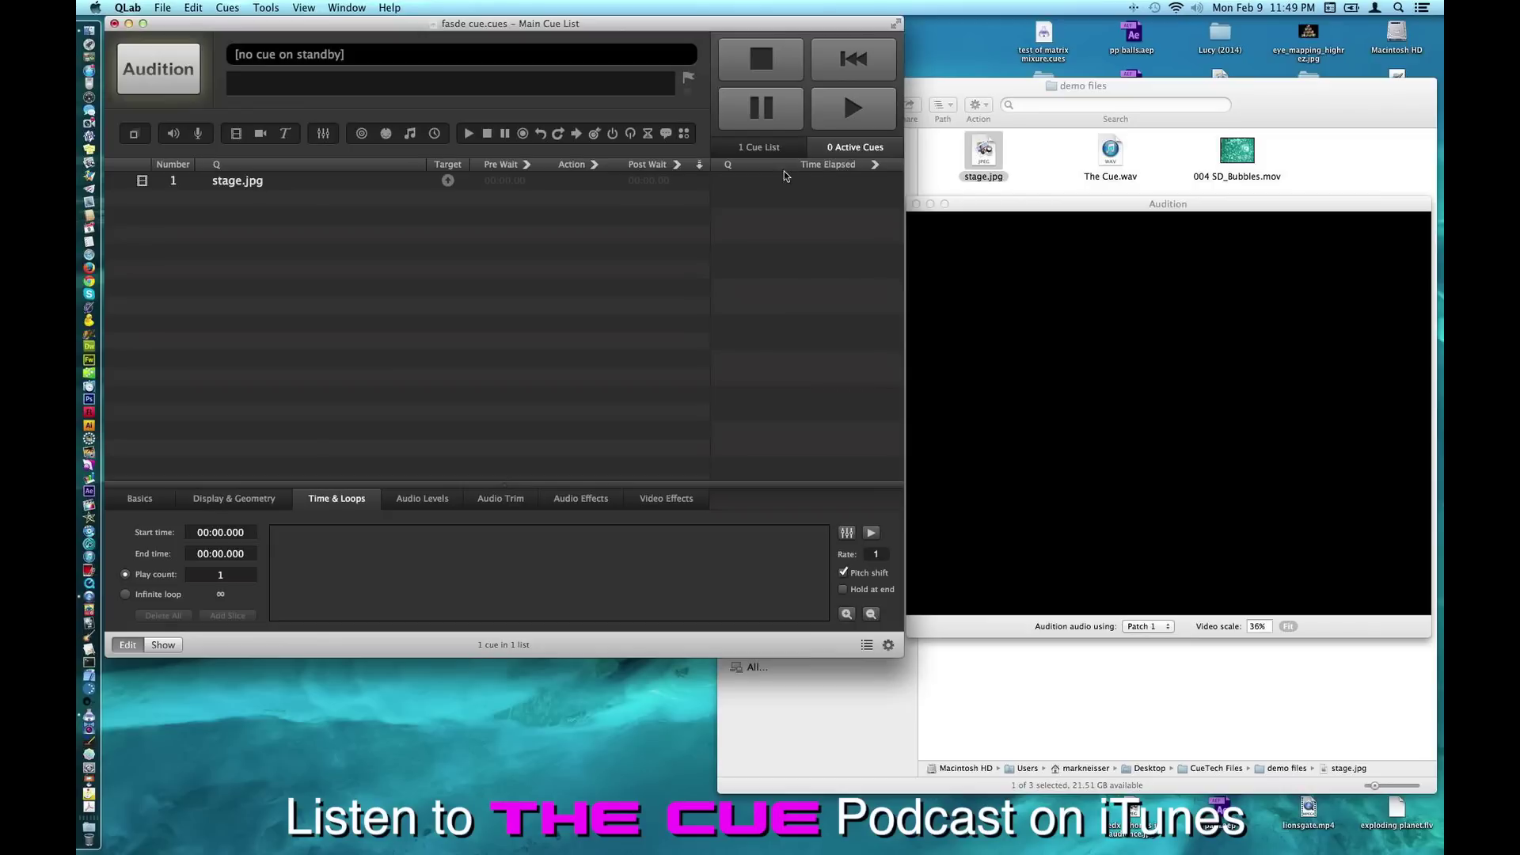
{"action": "left_click", "coordinate": [863, 645]}
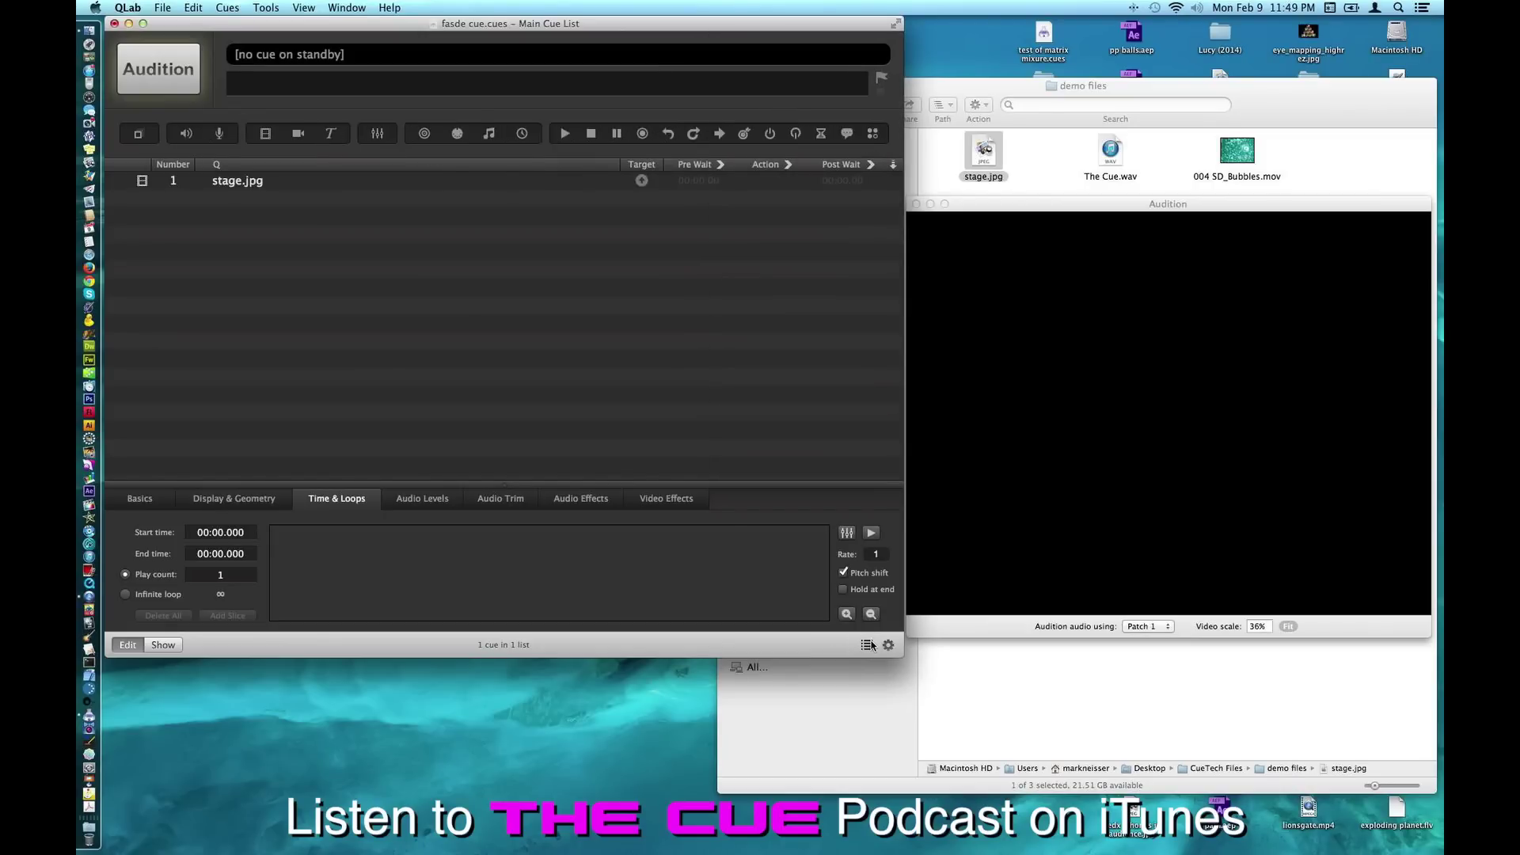
{"action": "left_click", "coordinate": [868, 645]}
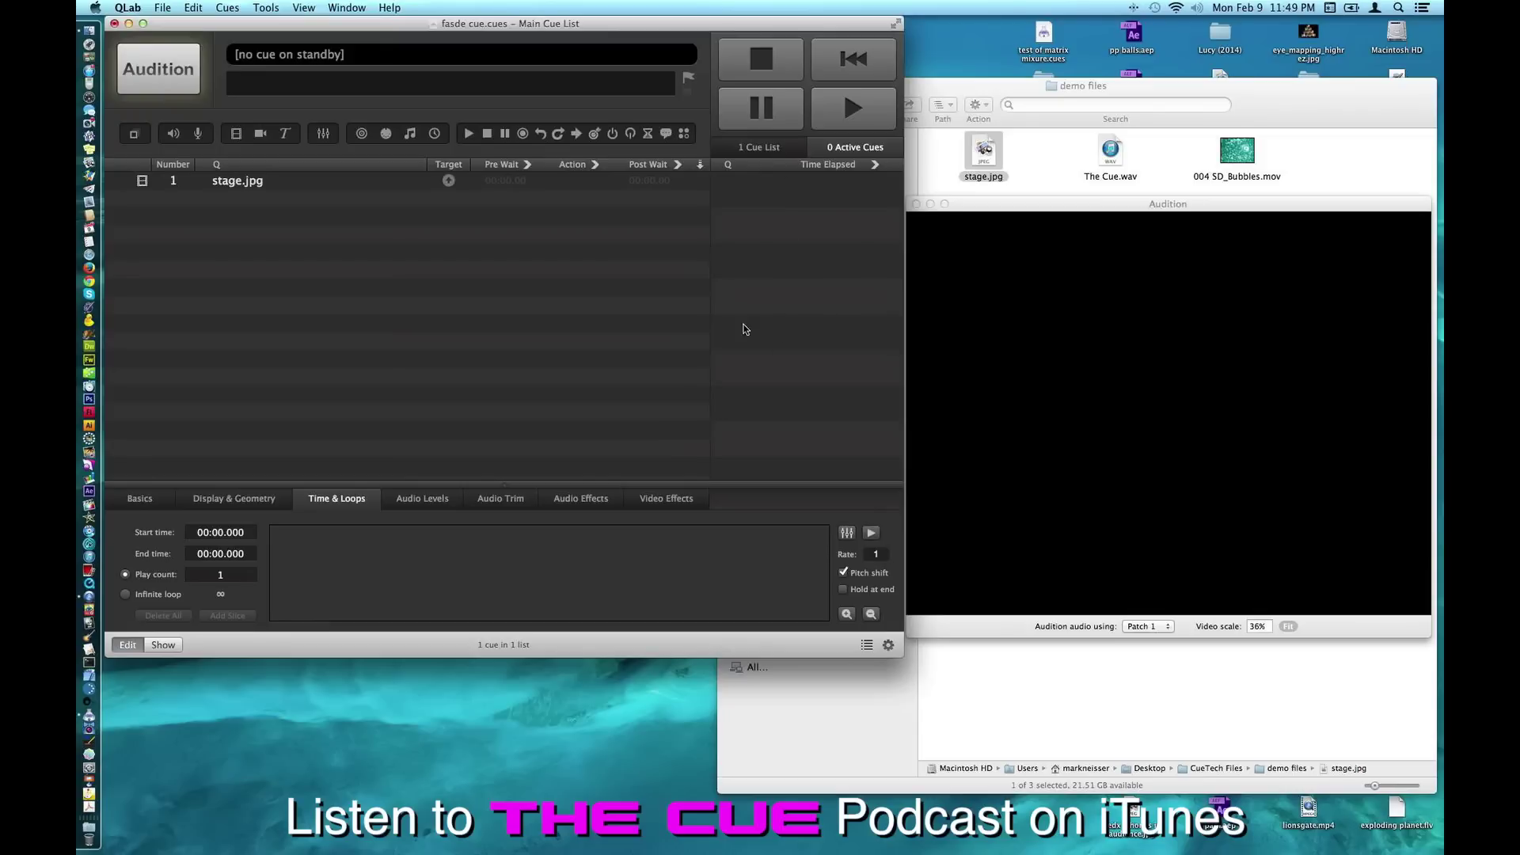
Add a fade cue after the stage.jpg video cue and make stage.jpg its target
{"action": "left_click", "coordinate": [298, 179]}
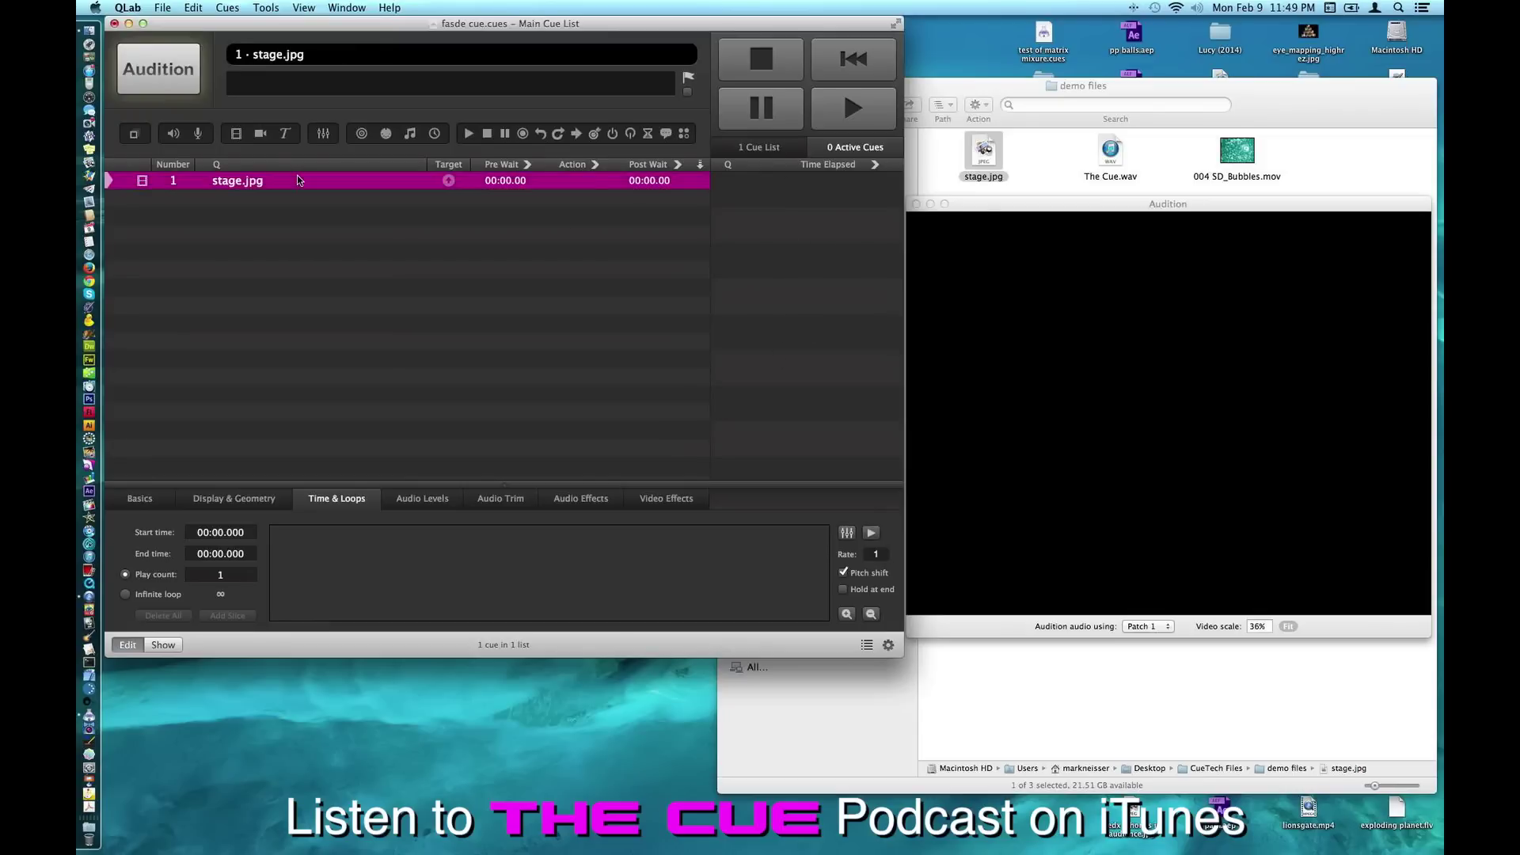
{"action": "left_click", "coordinate": [220, 497]}
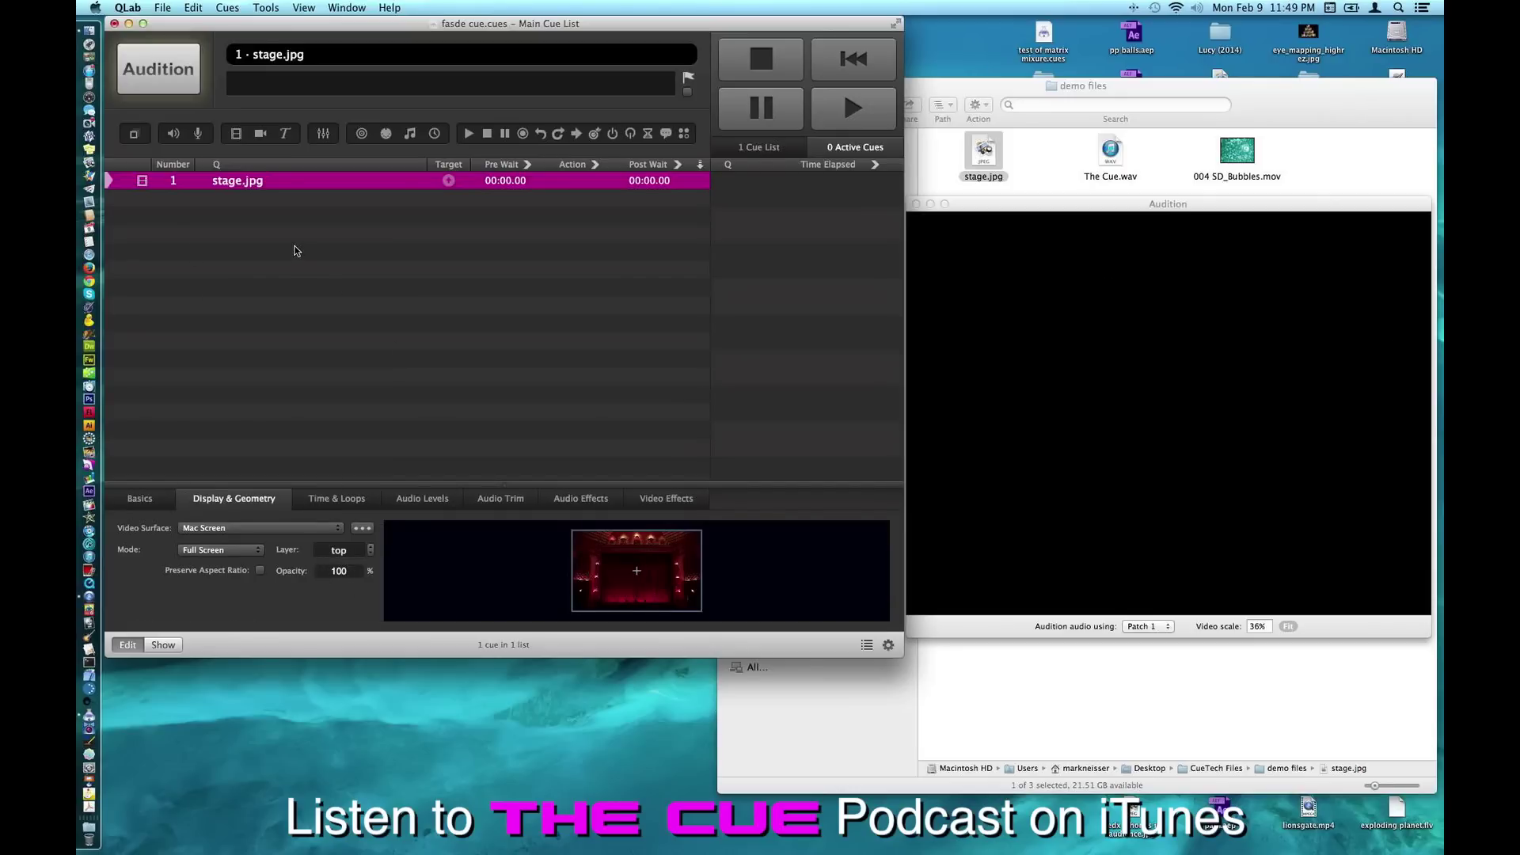
{"action": "left_click", "coordinate": [323, 134]}
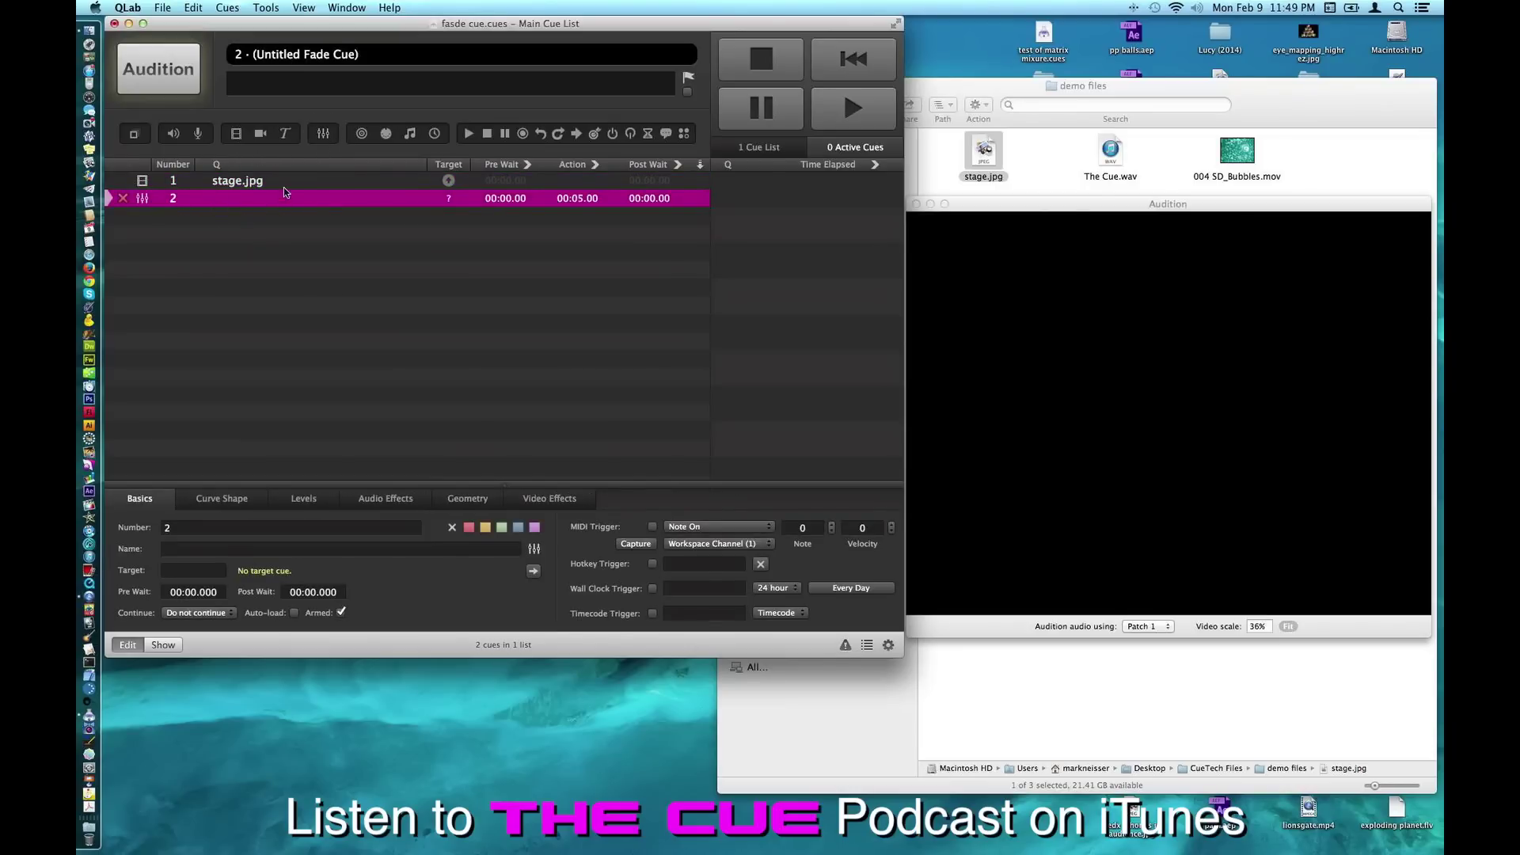
{"action": "left_click_drag", "start_coordinate": [284, 177], "coordinate": [221, 197]}
{"action": "mouse_move", "coordinate": [125, 202]}
{"action": "mouse_move", "coordinate": [290, 201]}
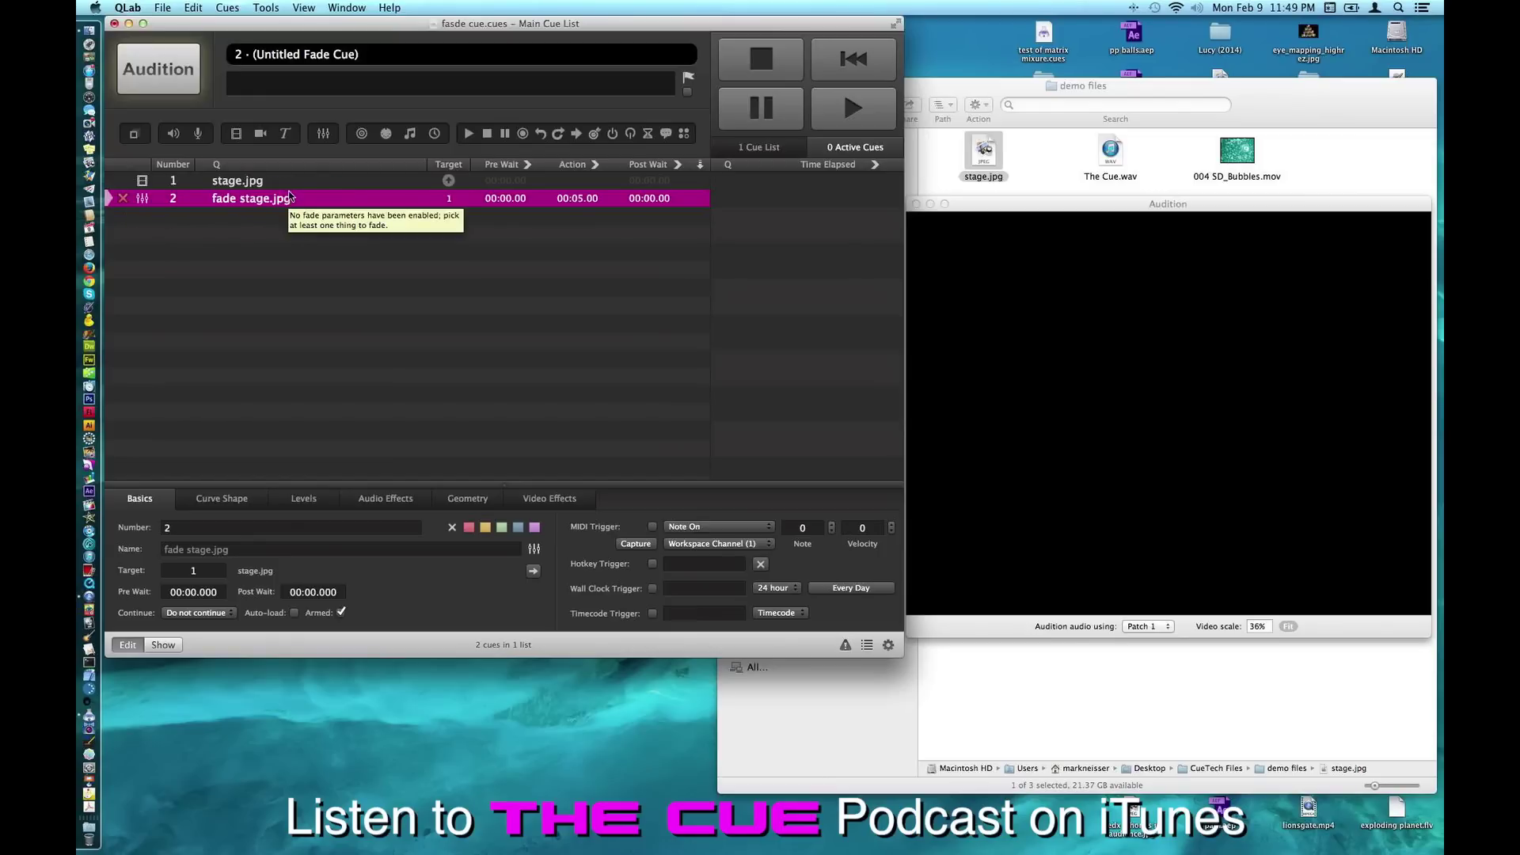
Enable the opacity parameter in the geometry settings of the fade stage.jpg cue and set it to 0%
{"action": "left_click", "coordinate": [290, 182]}
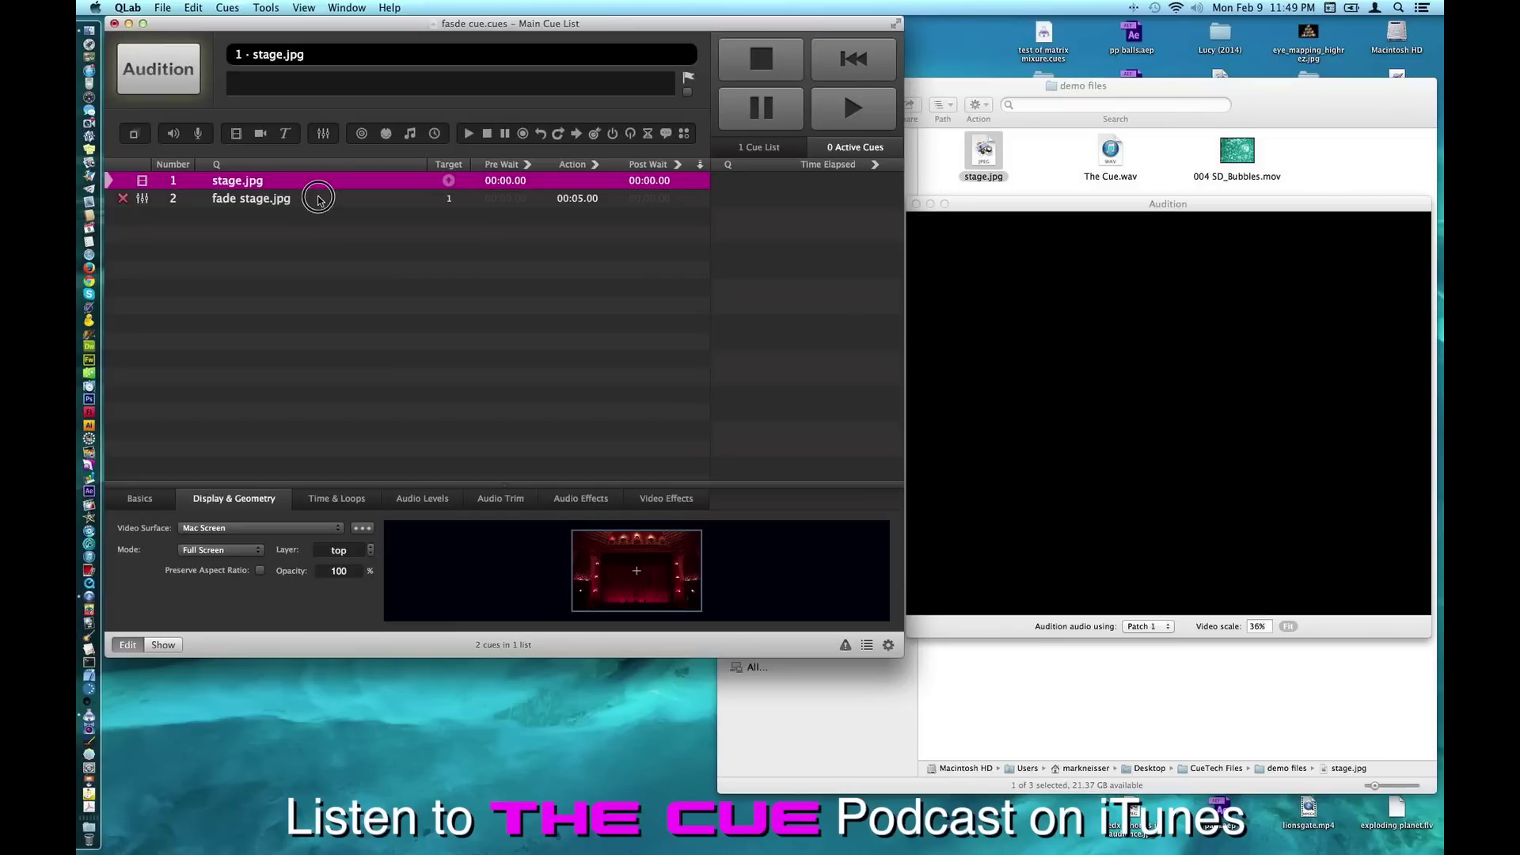
{"action": "left_click", "coordinate": [317, 198]}
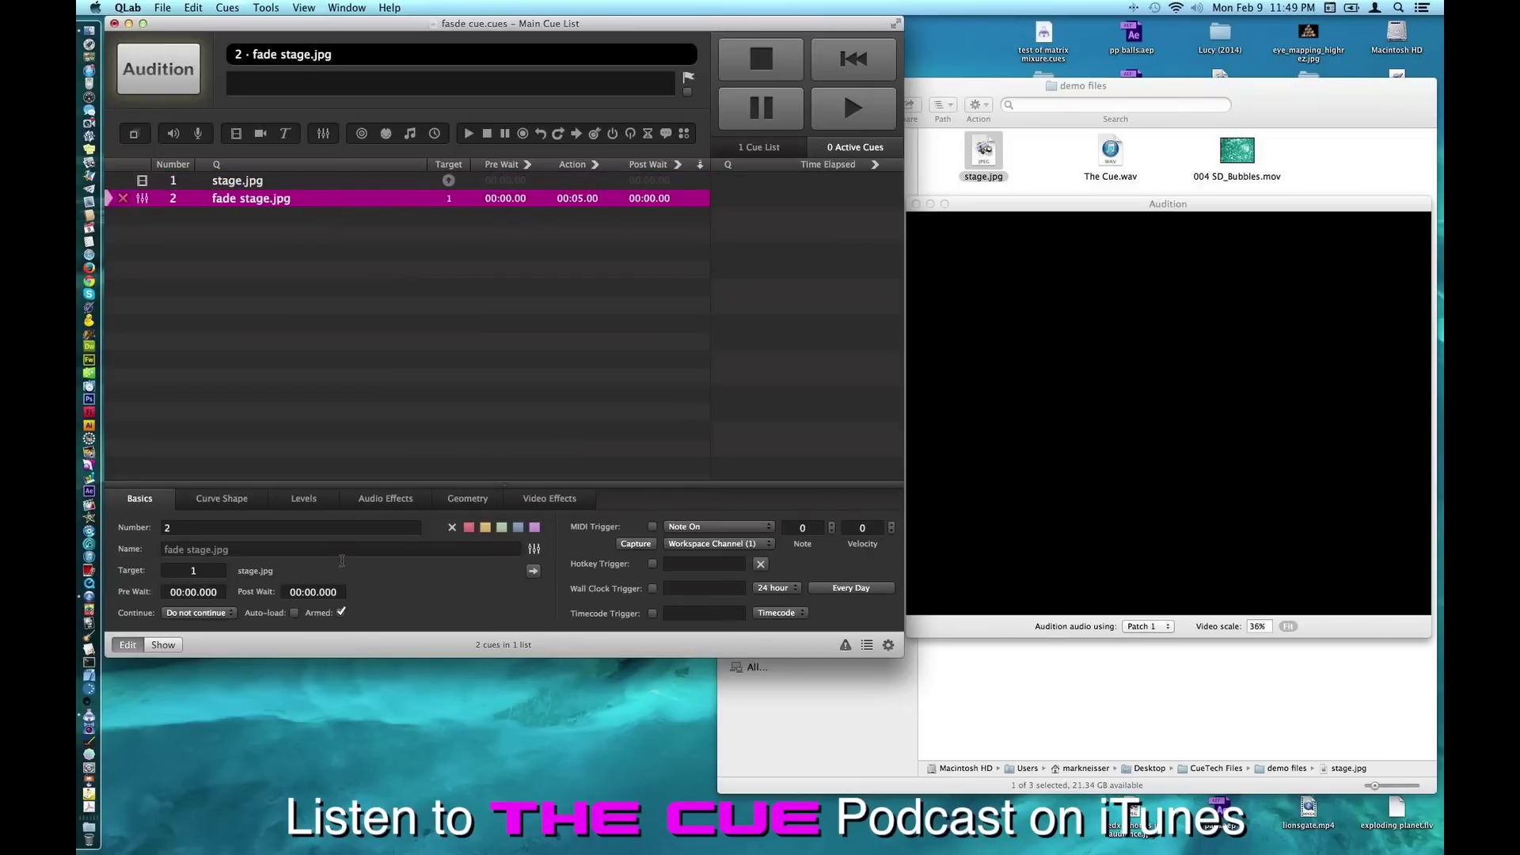
{"action": "left_click", "coordinate": [464, 498]}
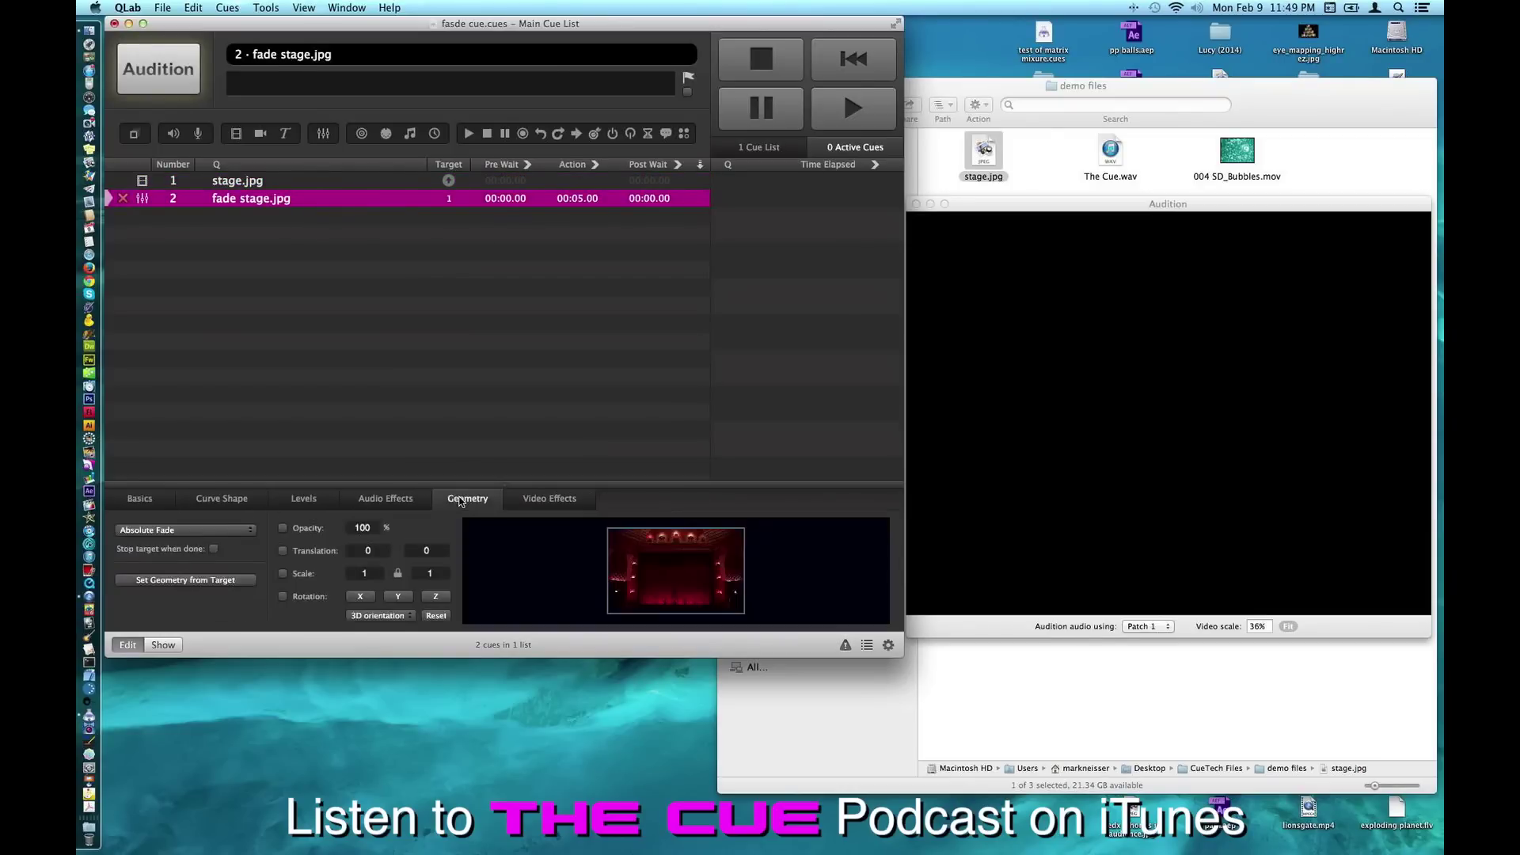
{"action": "left_click", "coordinate": [282, 528]}
{"action": "double_click", "coordinate": [362, 527]}
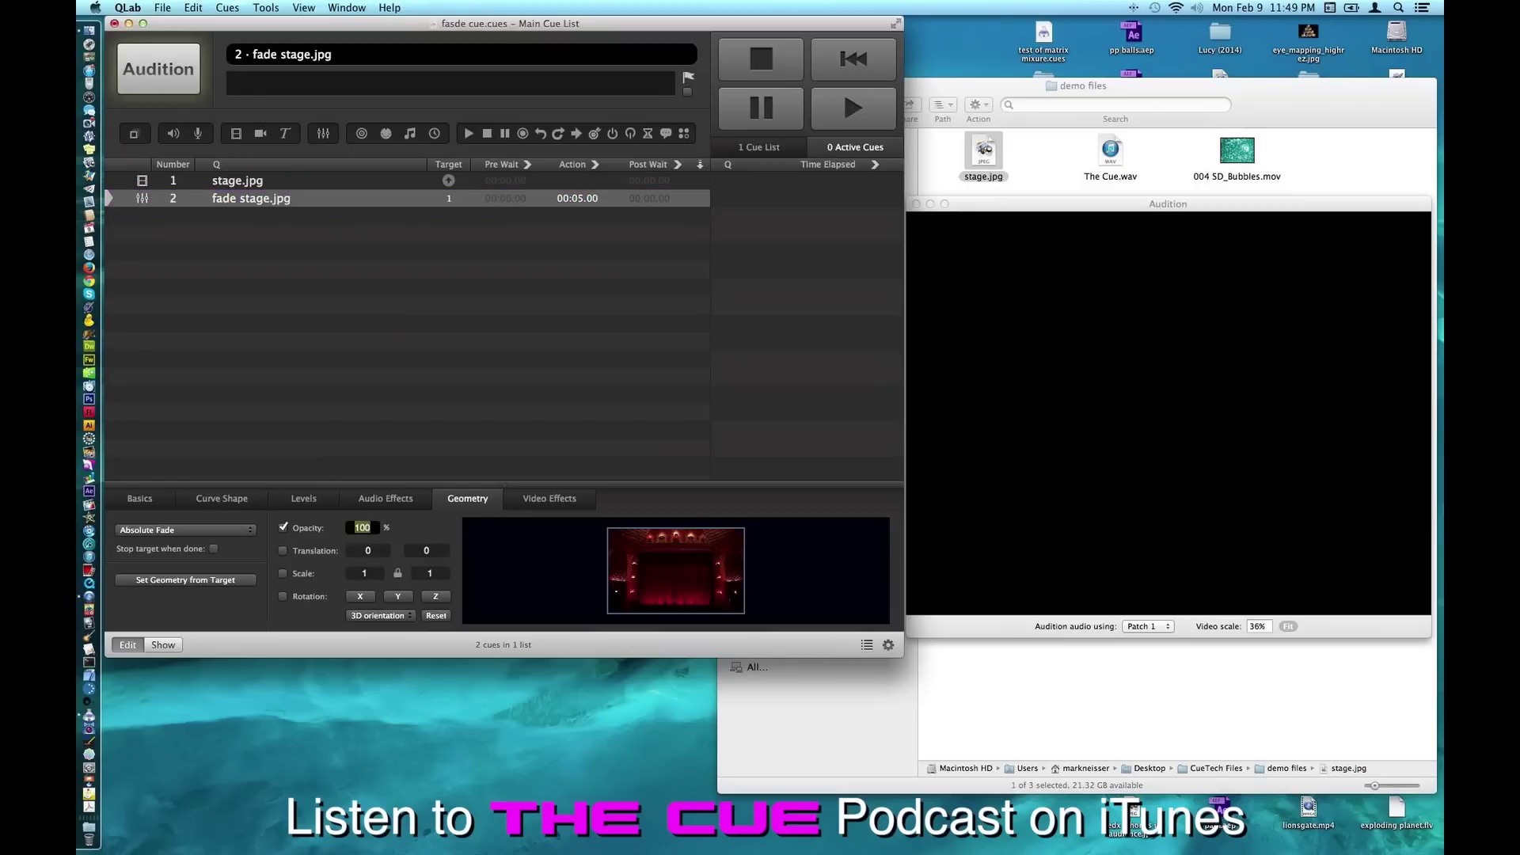
{"action": "type", "text": "0"}
{"action": "key", "text": "Tab"}
{"action": "left_click", "coordinate": [204, 276]}
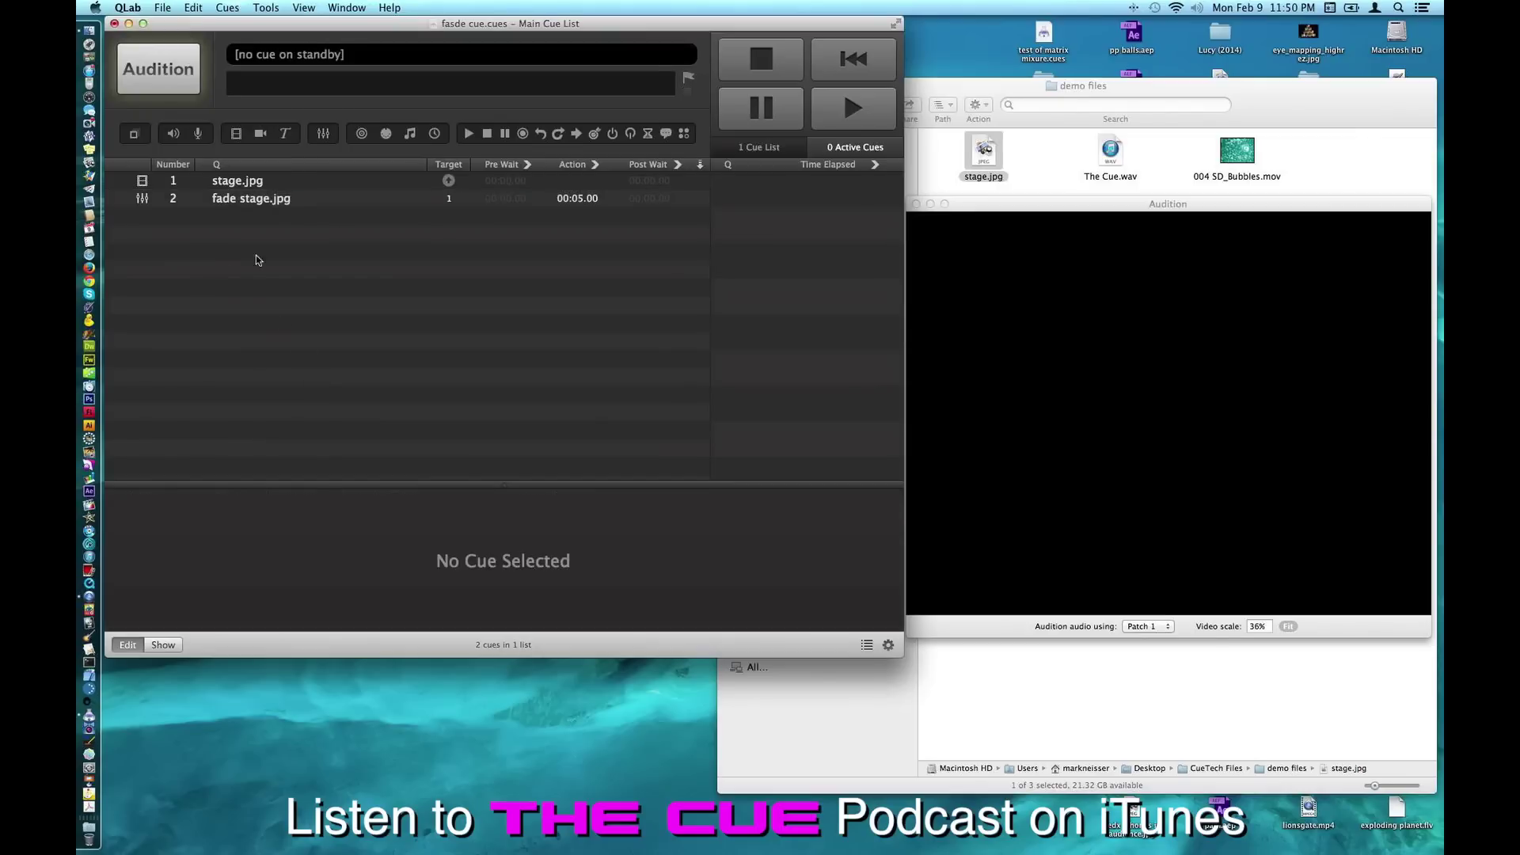
Set the stage.jpg cue to auto-continue into the fade cue, and audition the sequence until it is stopped
{"action": "left_click", "coordinate": [129, 182]}
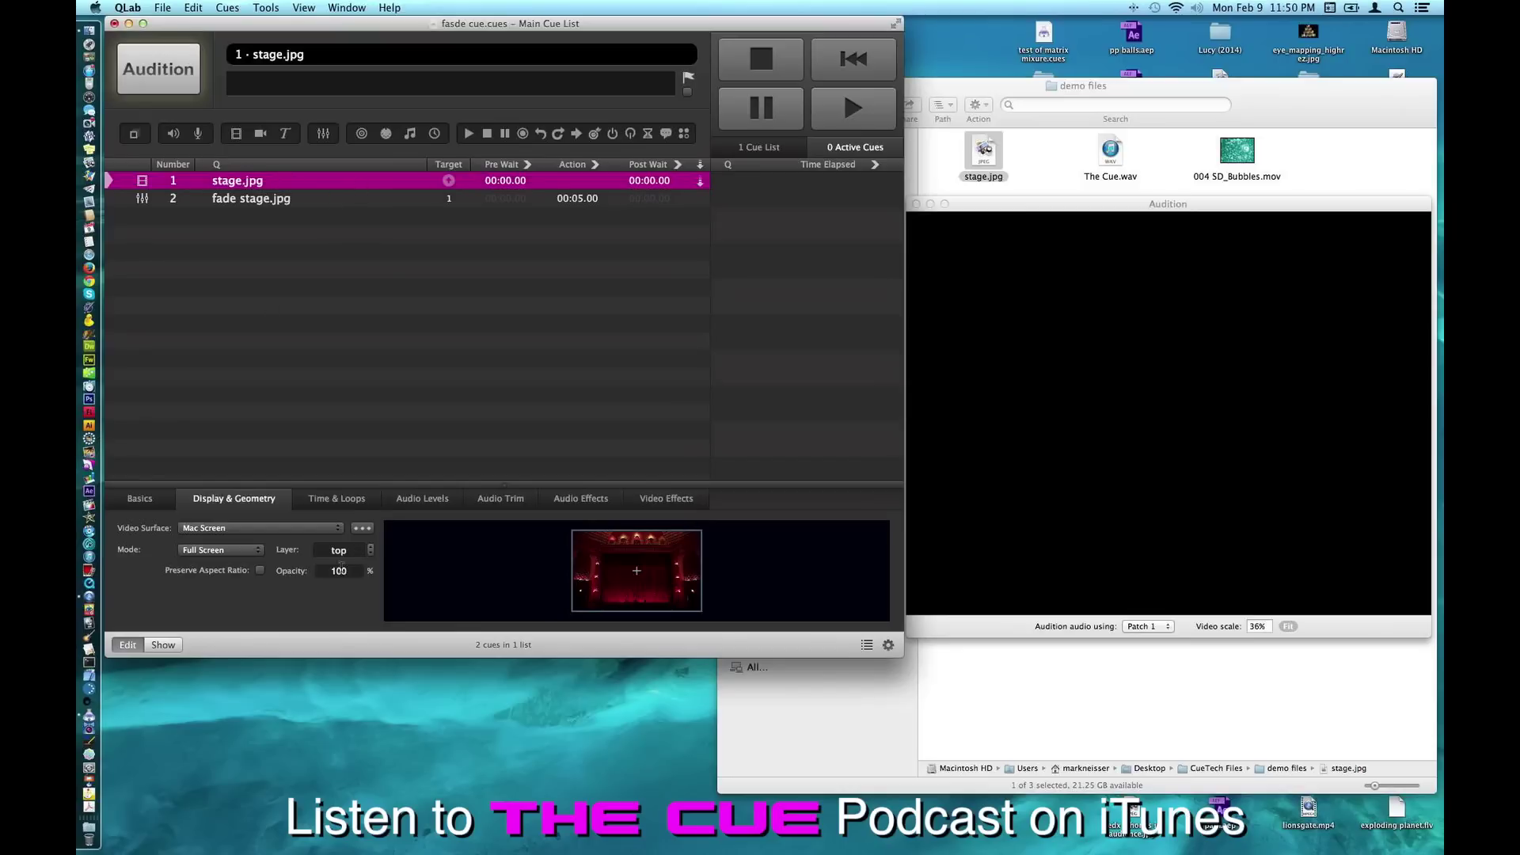
{"action": "left_click", "coordinate": [320, 202]}
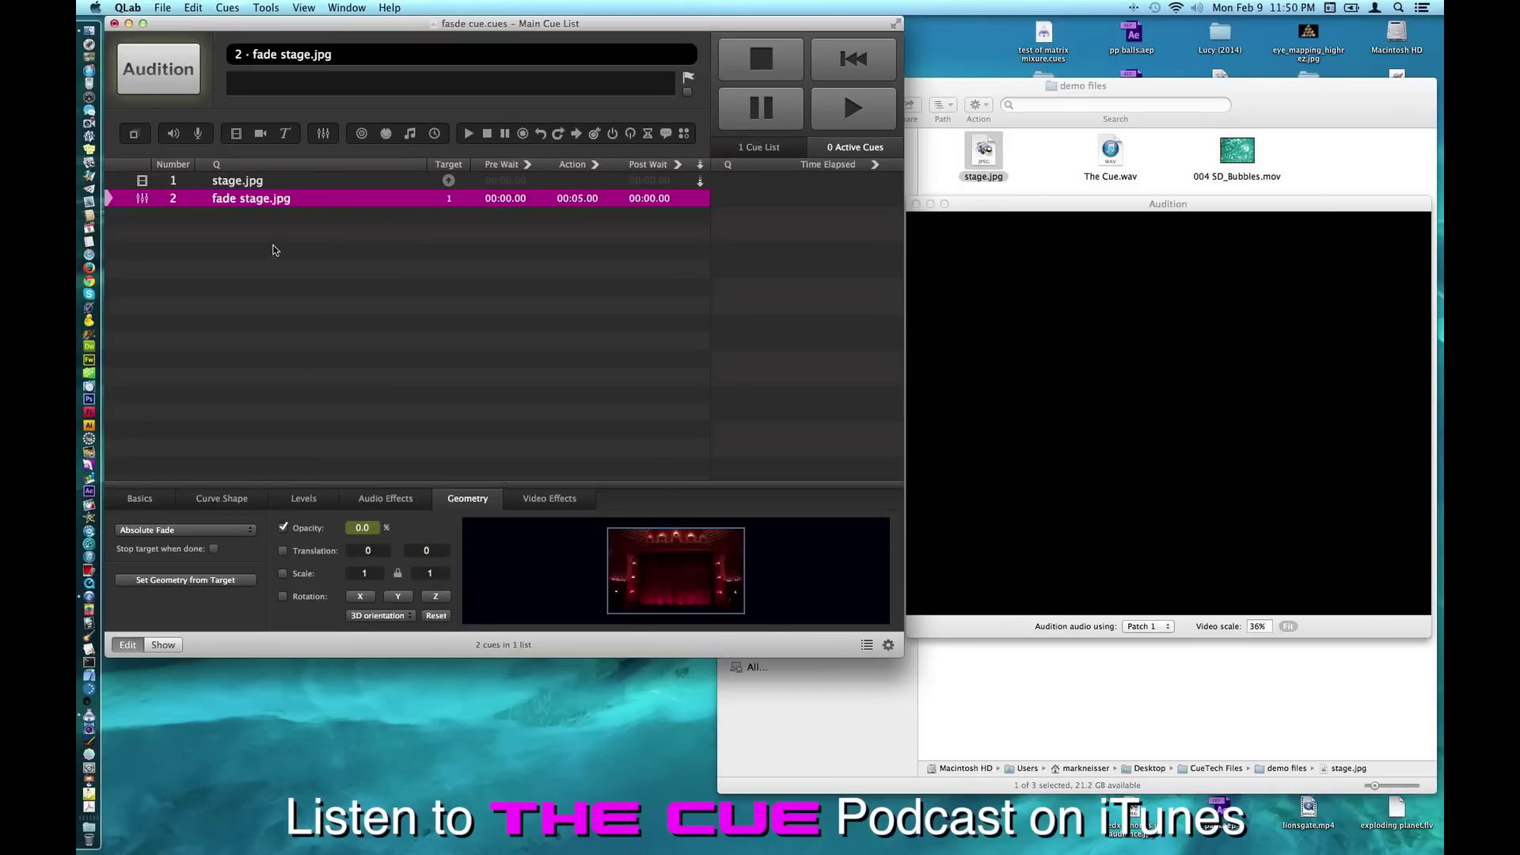
{"action": "left_click", "coordinate": [125, 184]}
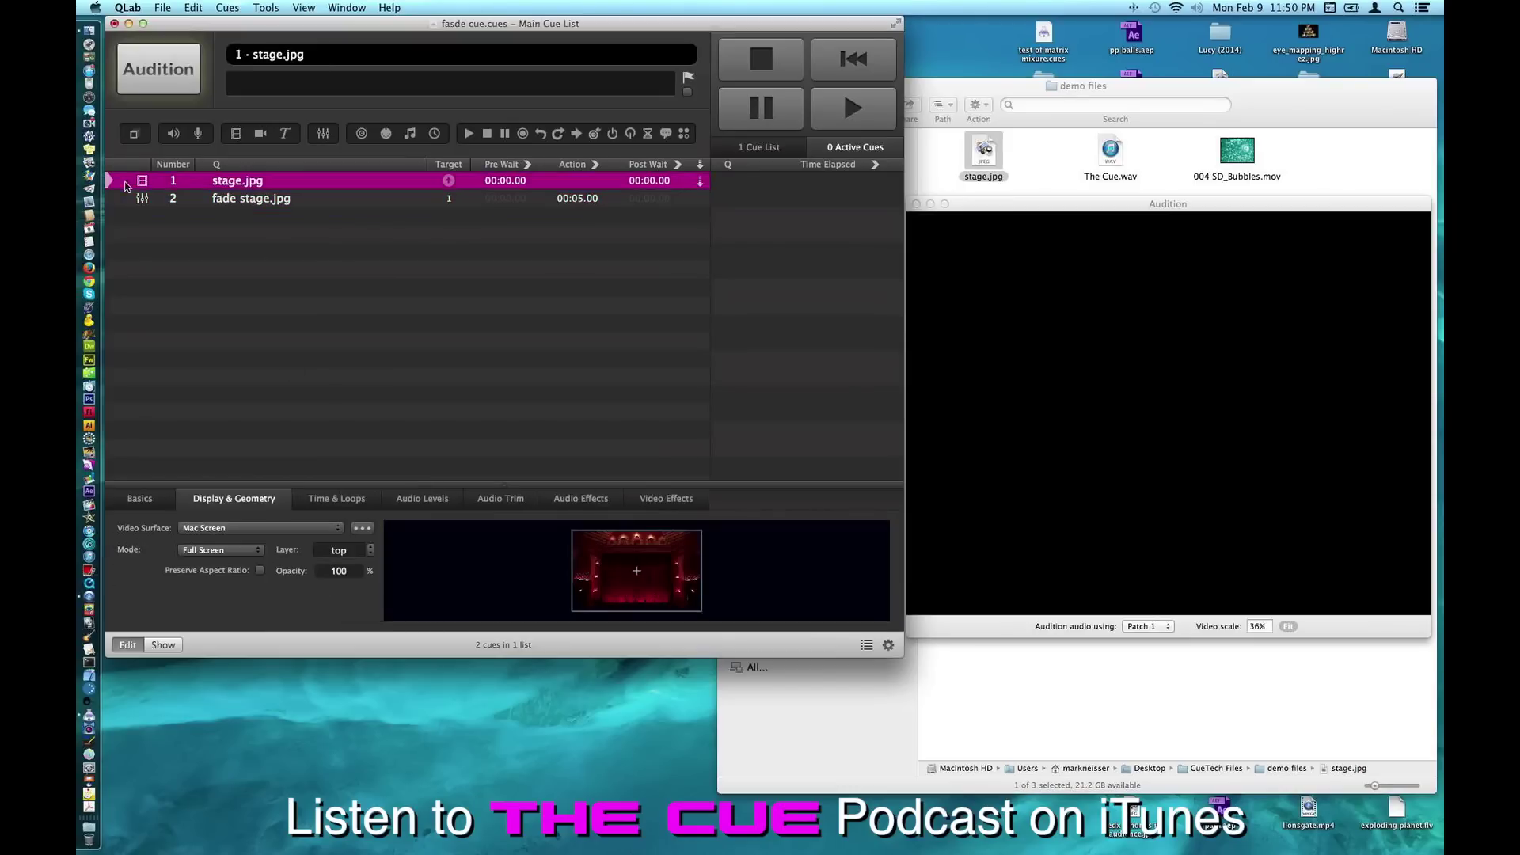
{"action": "left_click", "coordinate": [161, 64]}
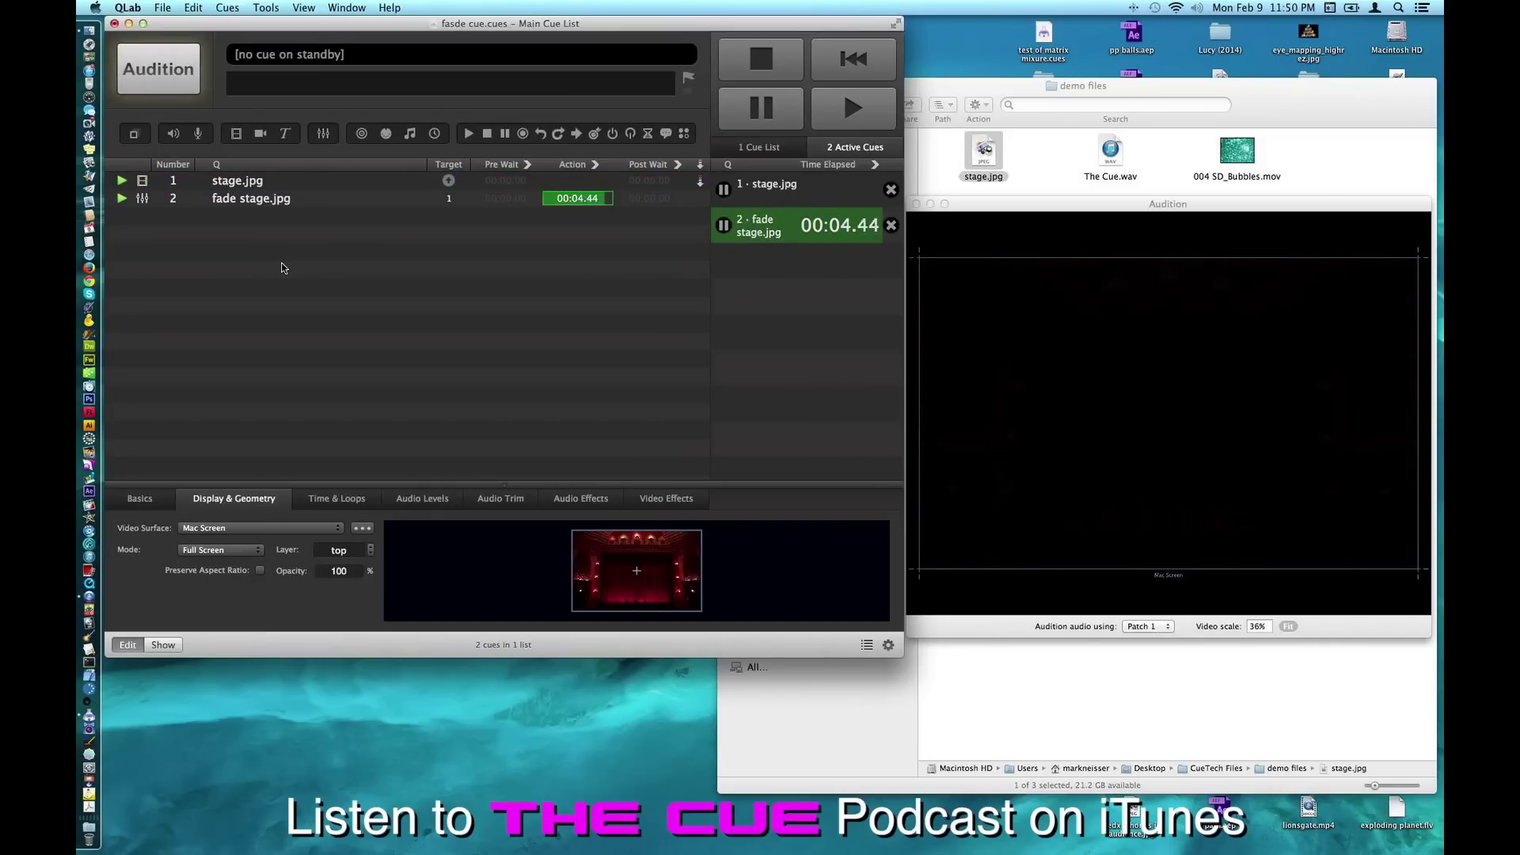
{"action": "key", "text": "Escape"}
{"action": "key", "text": "Escape"}
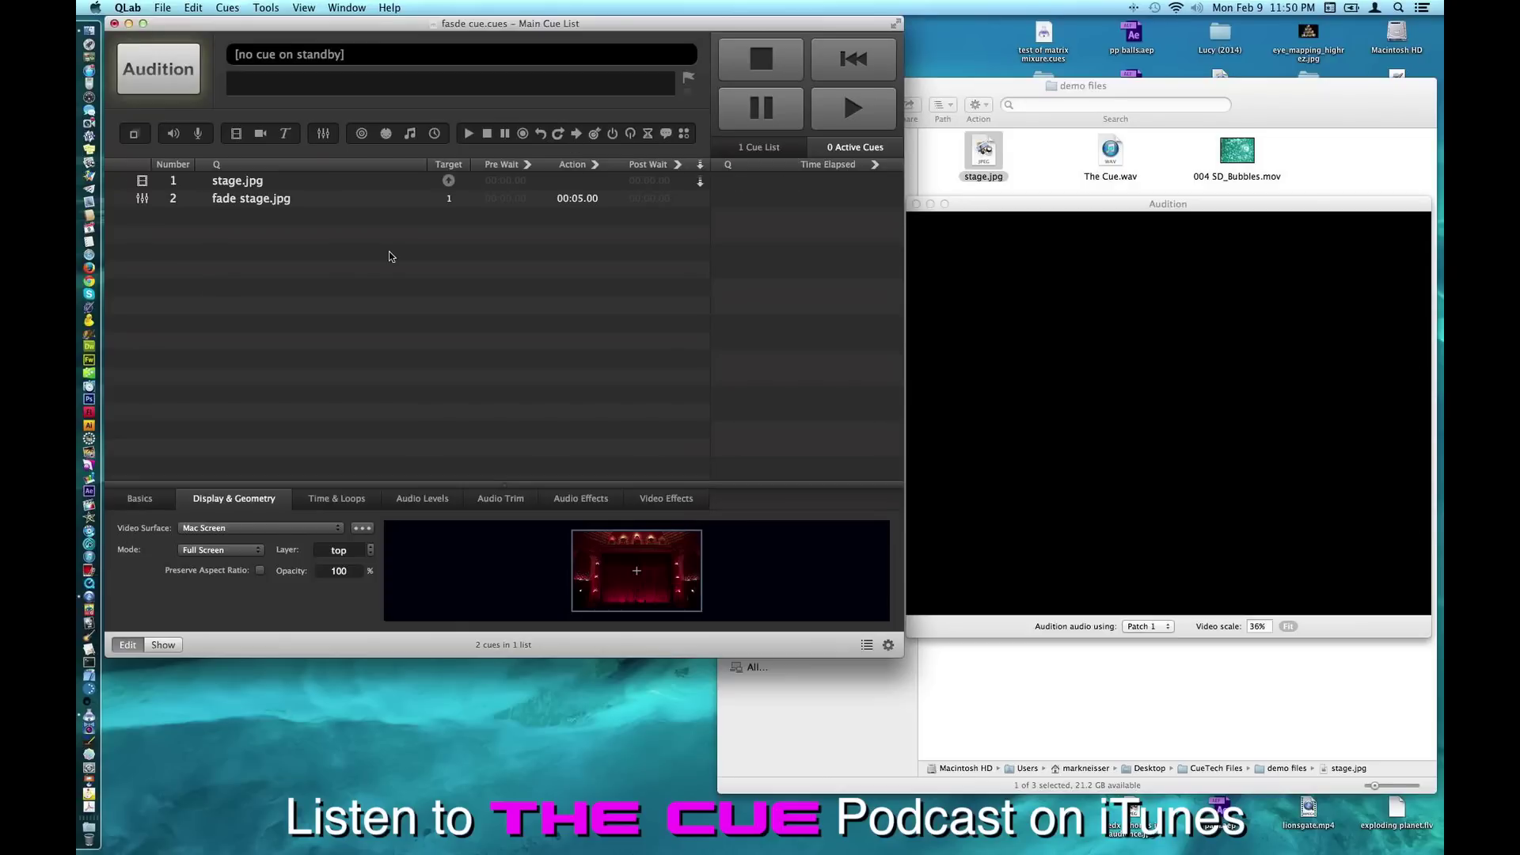
Insert another fade cue directly after stage.jpg and rename the existing fade cue 2 as fade stage.jpg OUT
{"action": "left_click", "coordinate": [291, 181]}
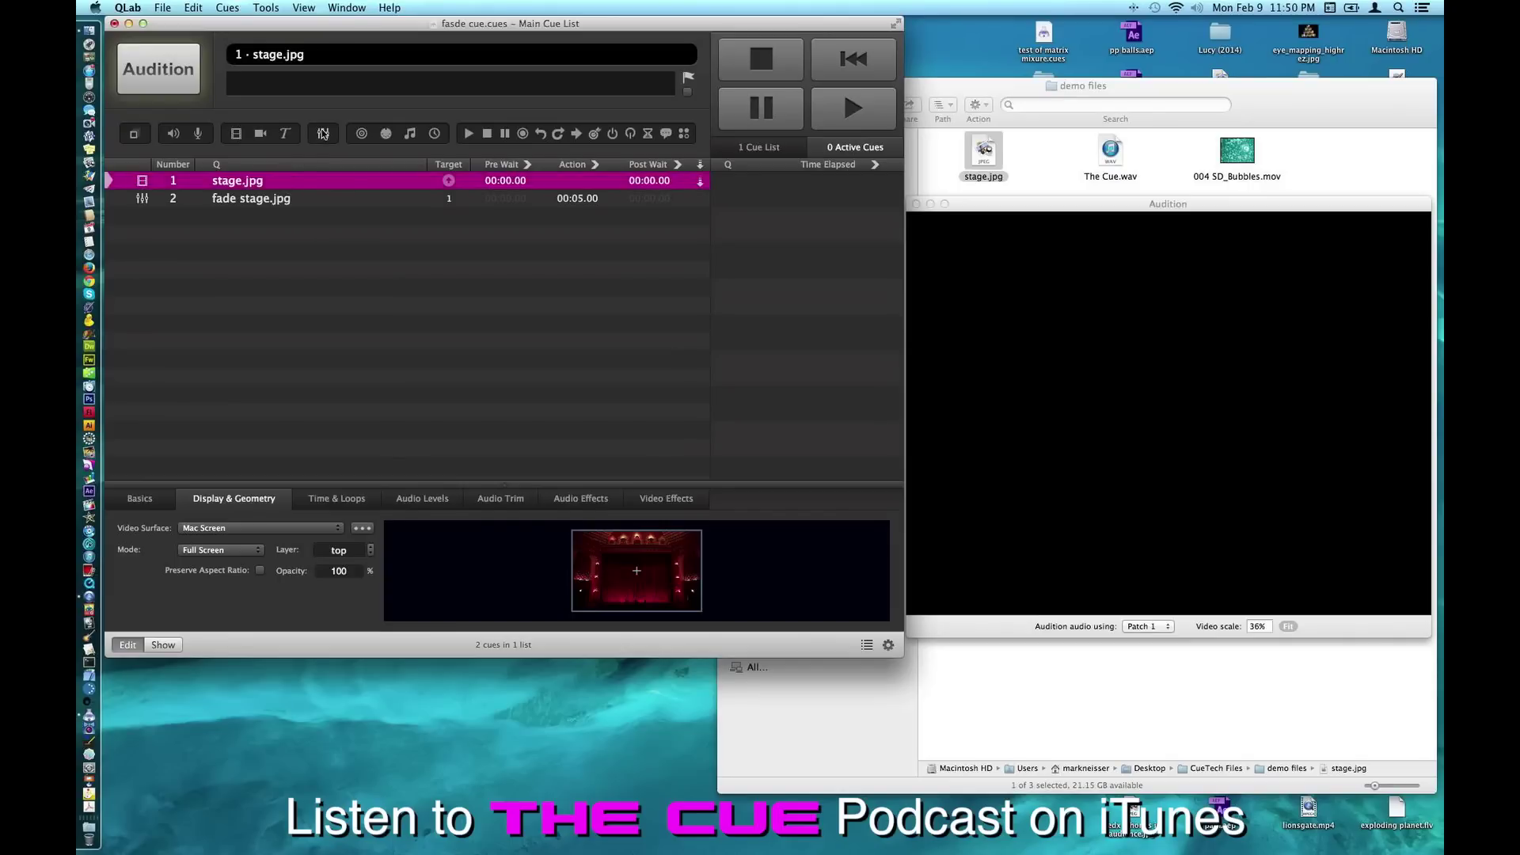
{"action": "left_click", "coordinate": [324, 135]}
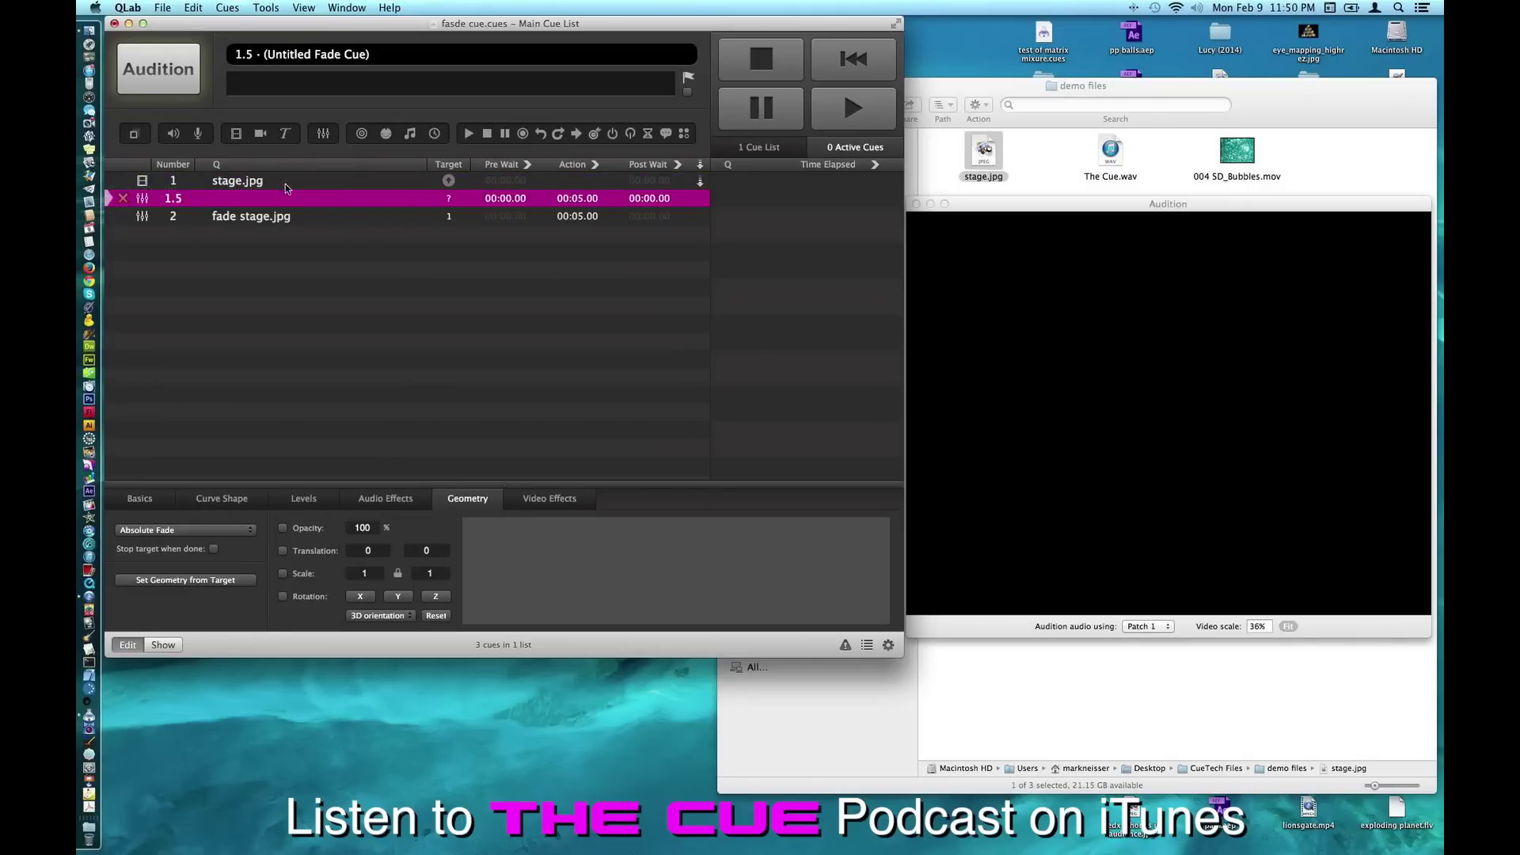
{"action": "left_click", "coordinate": [255, 217]}
{"action": "left_click", "coordinate": [296, 215]}
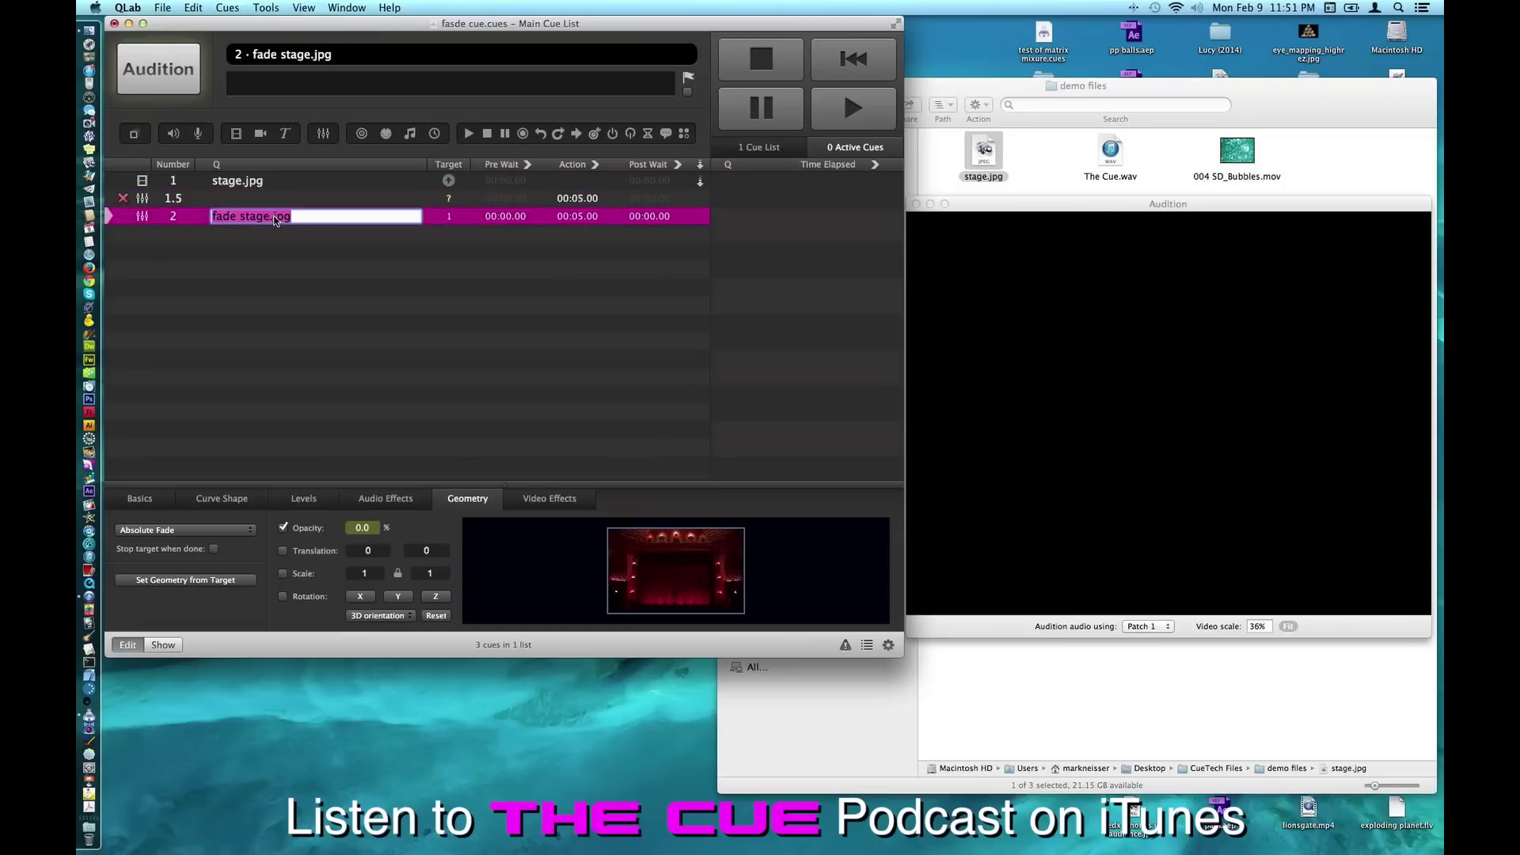
{"action": "left_click", "coordinate": [317, 217]}
{"action": "type", "text": "OUT"}
Assign the stage.jpg cue as the target of fade cue 1.5
{"action": "left_click", "coordinate": [238, 198]}
{"action": "left_click_drag", "start_coordinate": [233, 183], "coordinate": [205, 203]}
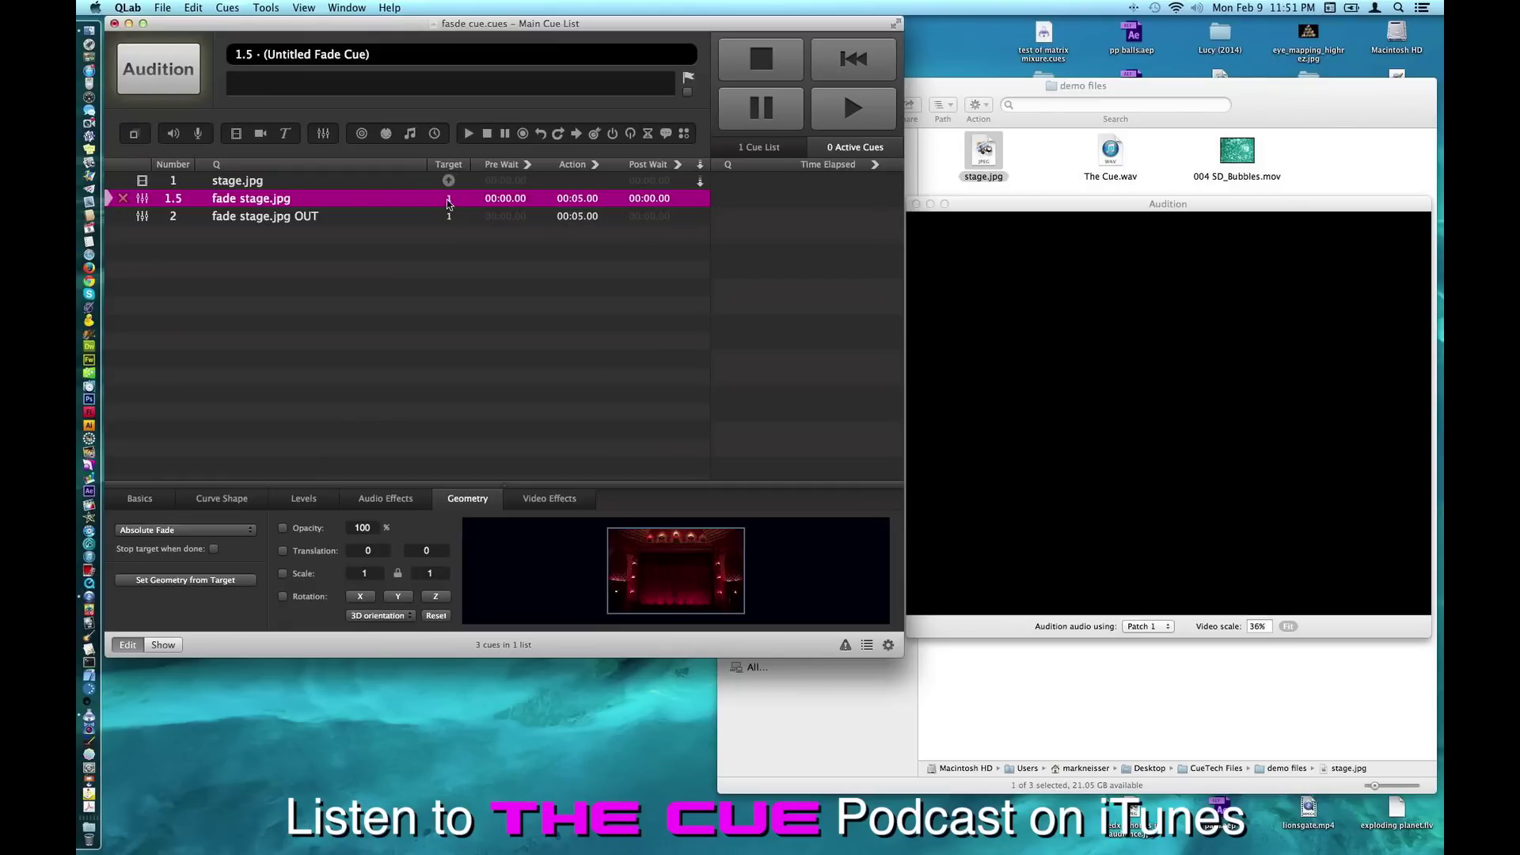
{"action": "left_click", "coordinate": [210, 281]}
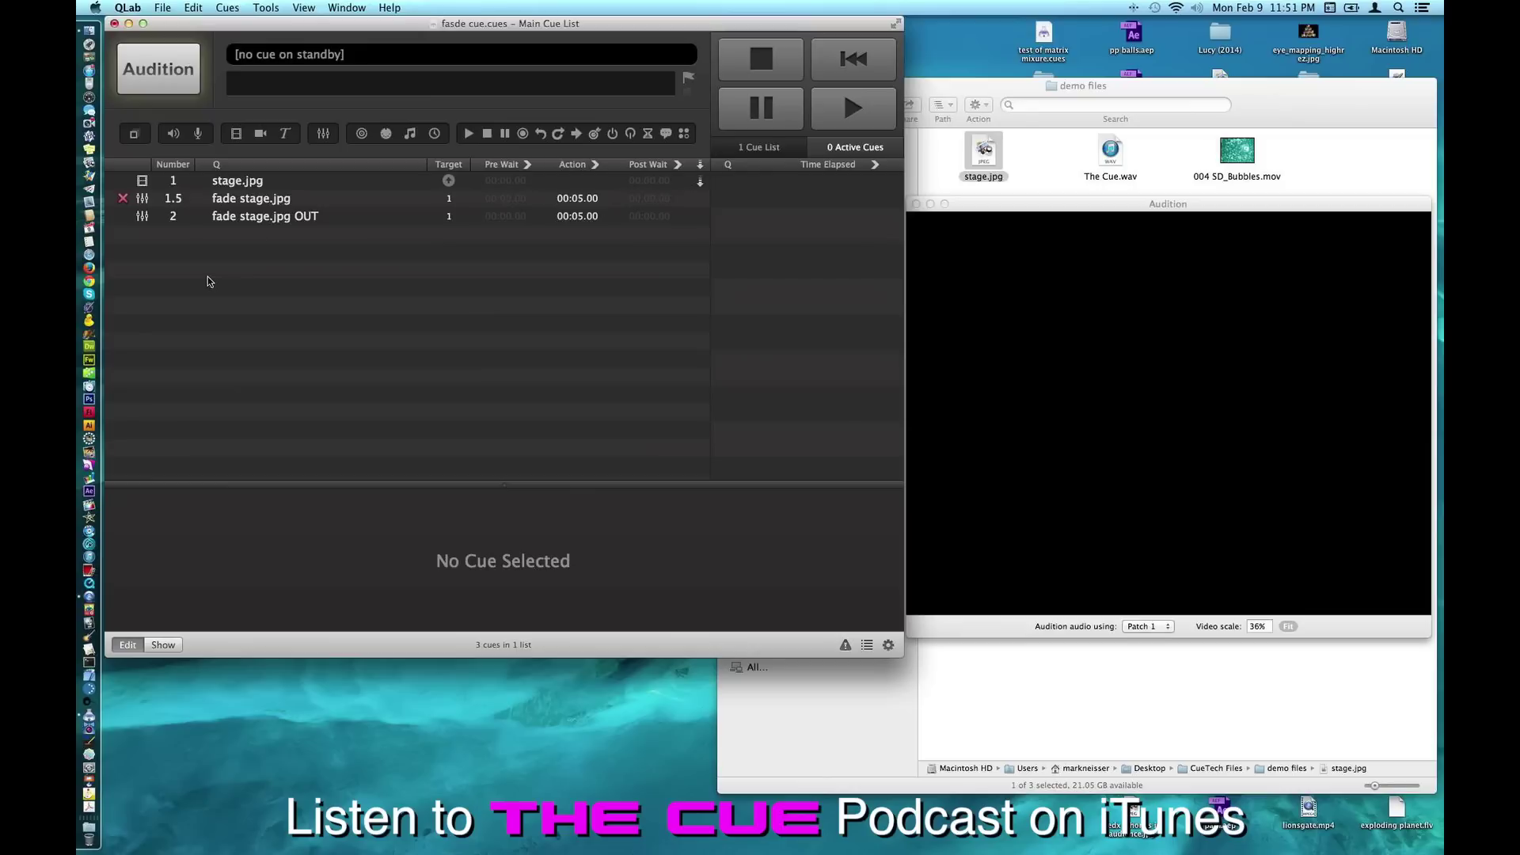
Set the stage.jpg cue's opacity to 0% in its display and geometry settings
{"action": "left_click", "coordinate": [288, 182]}
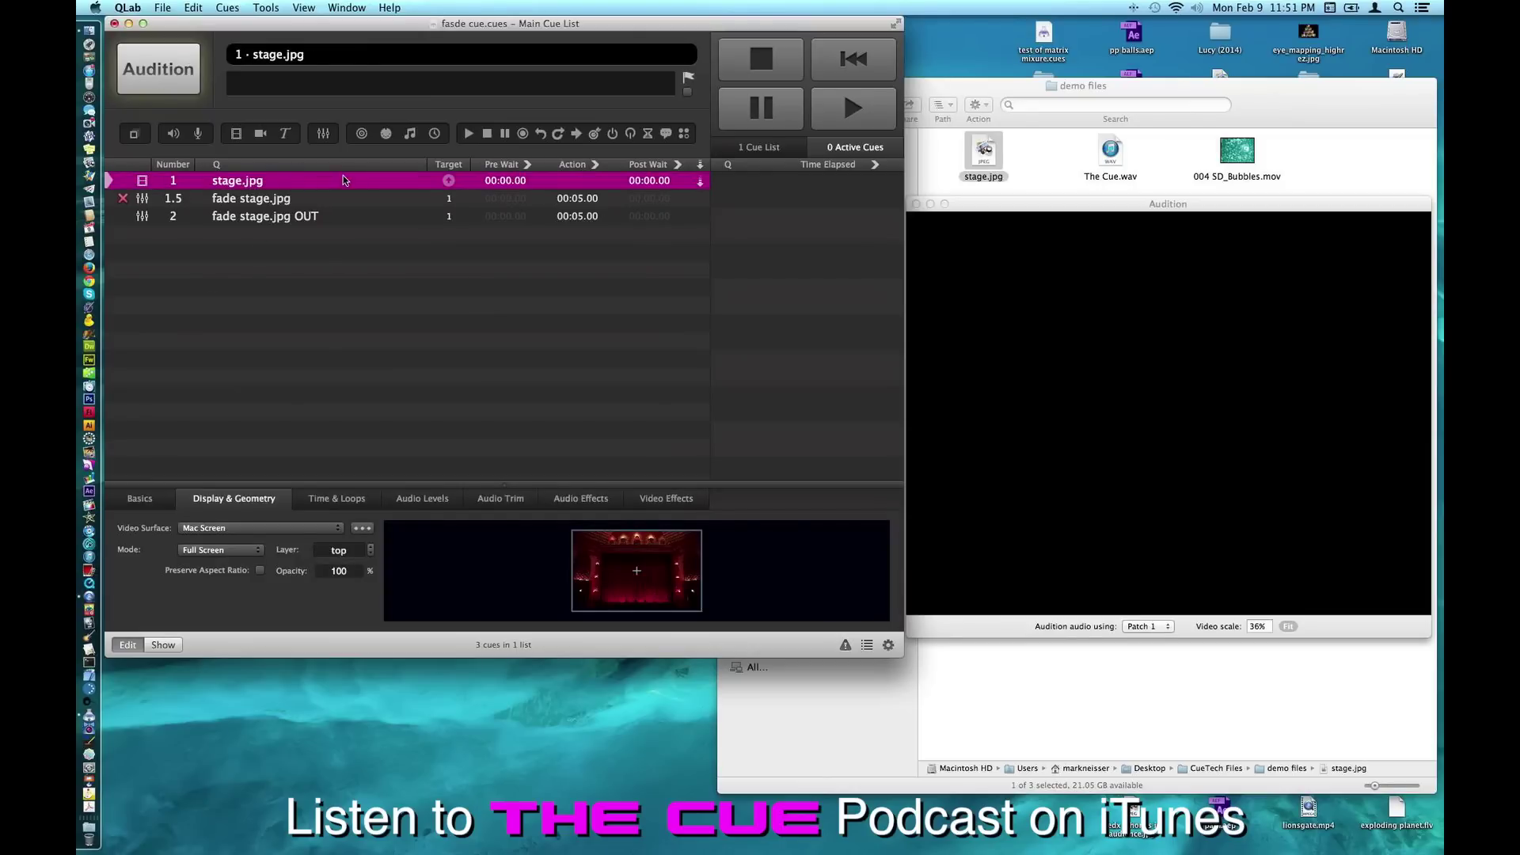
{"action": "left_click", "coordinate": [333, 566]}
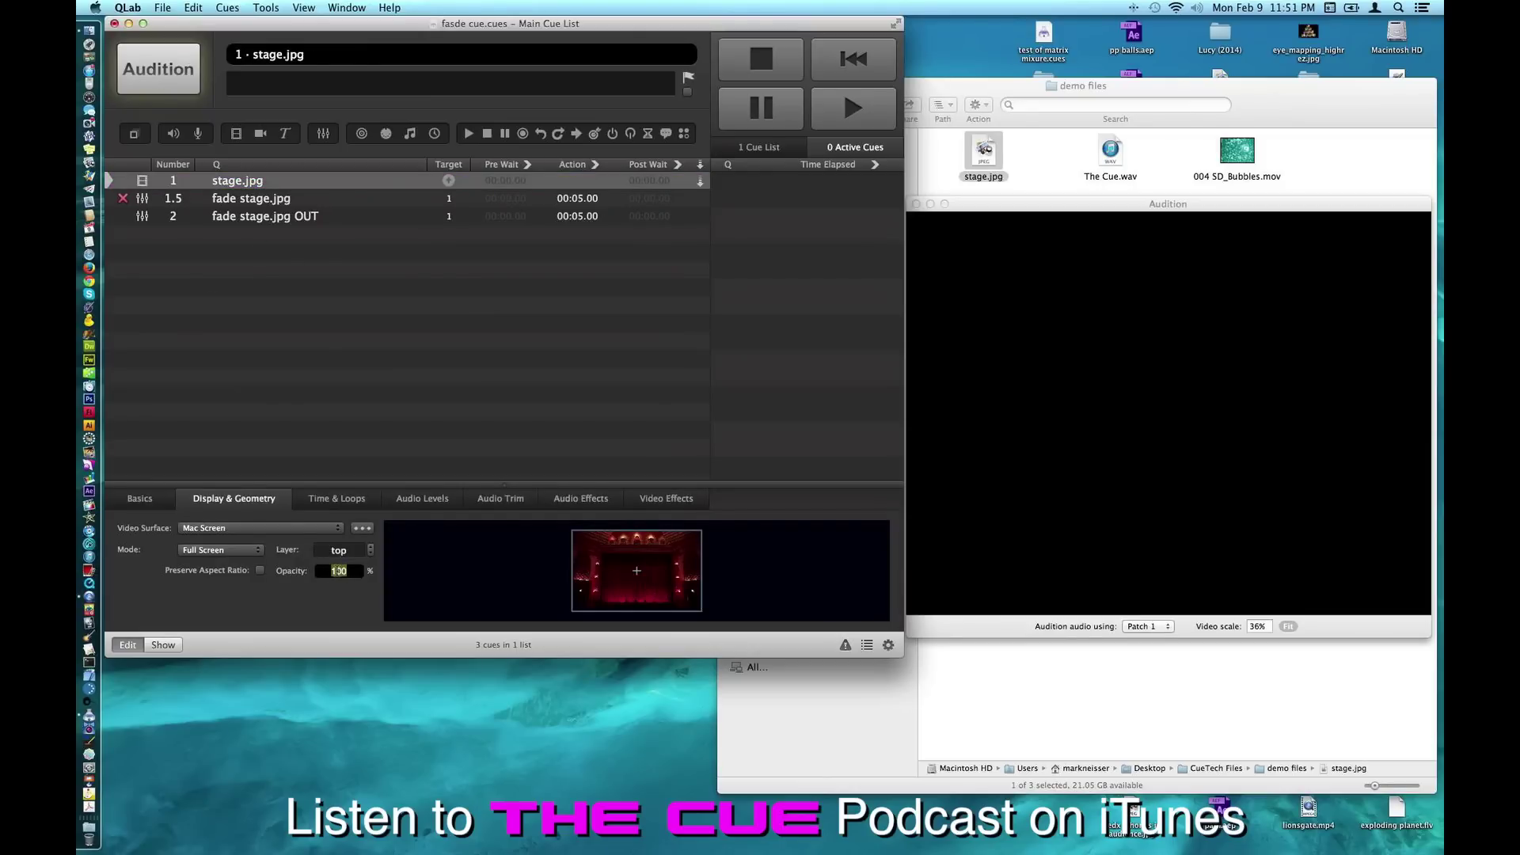
{"action": "type", "text": "0"}
{"action": "key", "text": "Return"}
Enable the opacity parameter at 100% for fade cue 1.5 and set that cue to auto-continue
{"action": "left_click", "coordinate": [269, 202]}
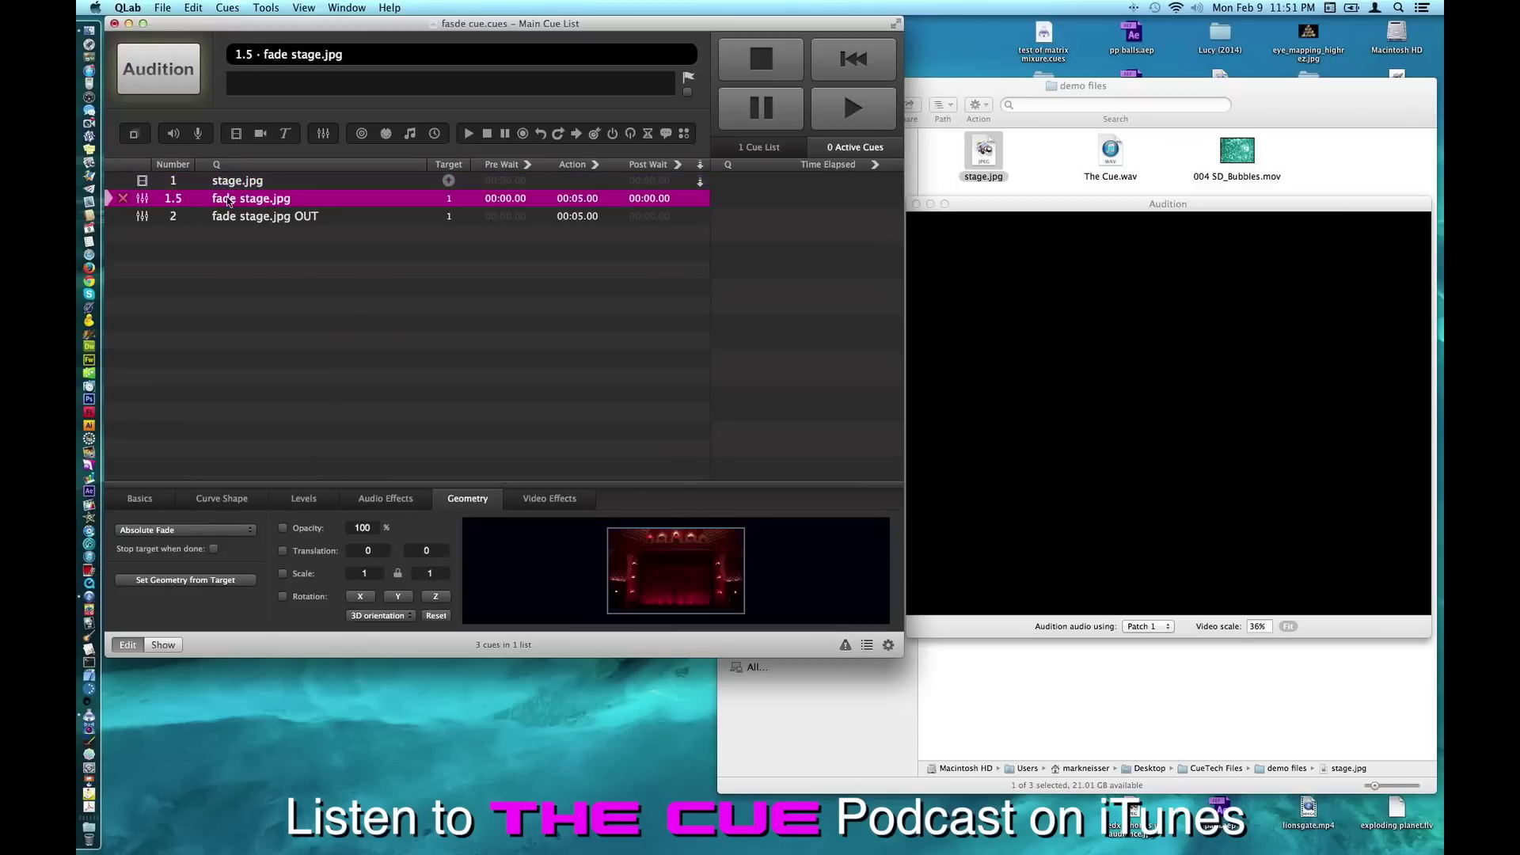
{"action": "left_click", "coordinate": [283, 528]}
{"action": "left_click", "coordinate": [700, 198]}
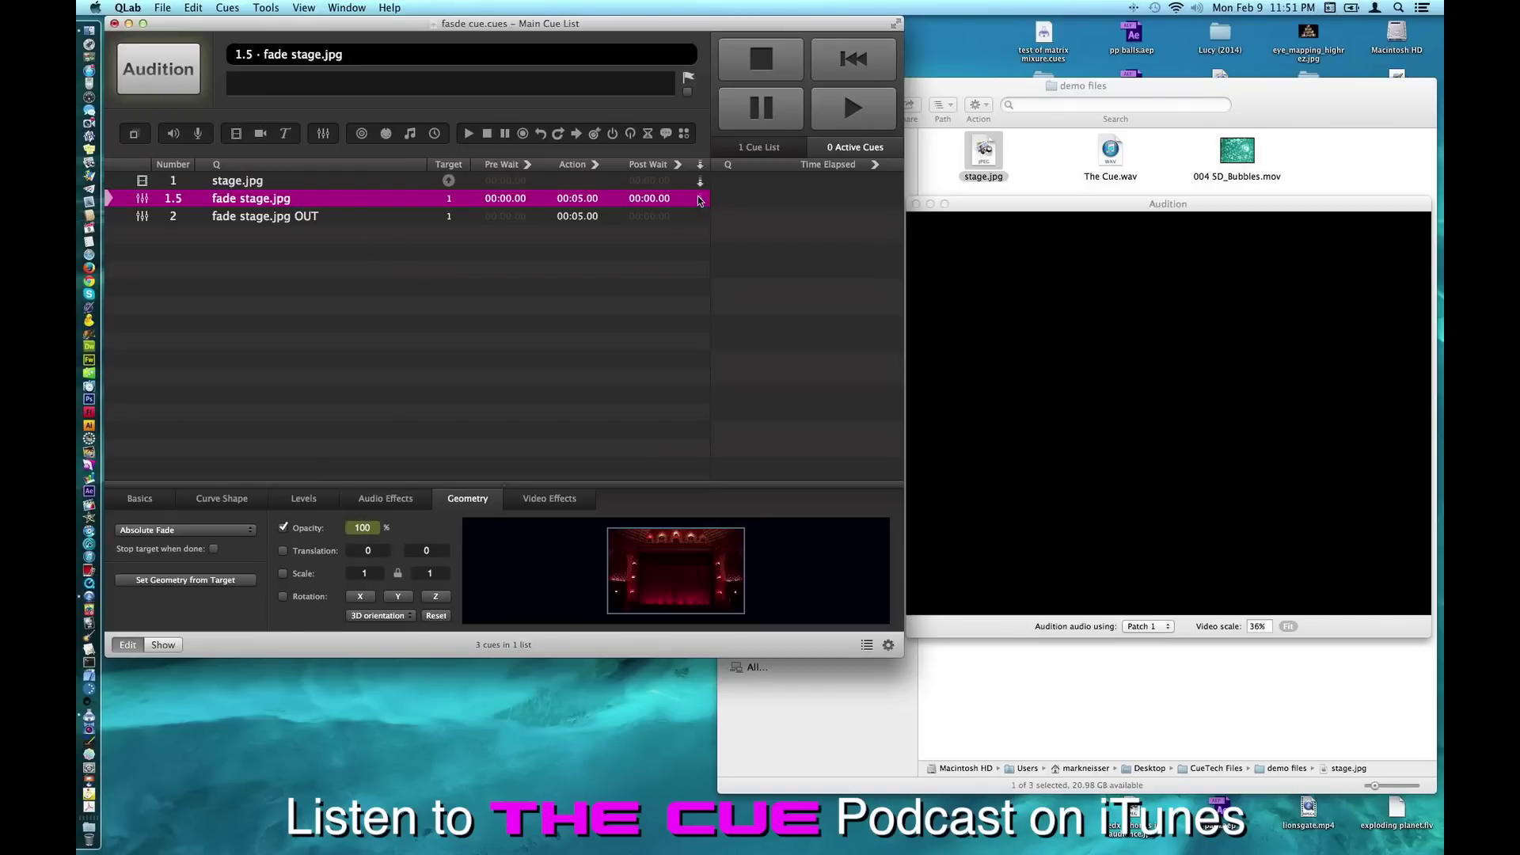
Set the post wait of fade cue 1.5 to 8 seconds
{"action": "left_click", "coordinate": [125, 184]}
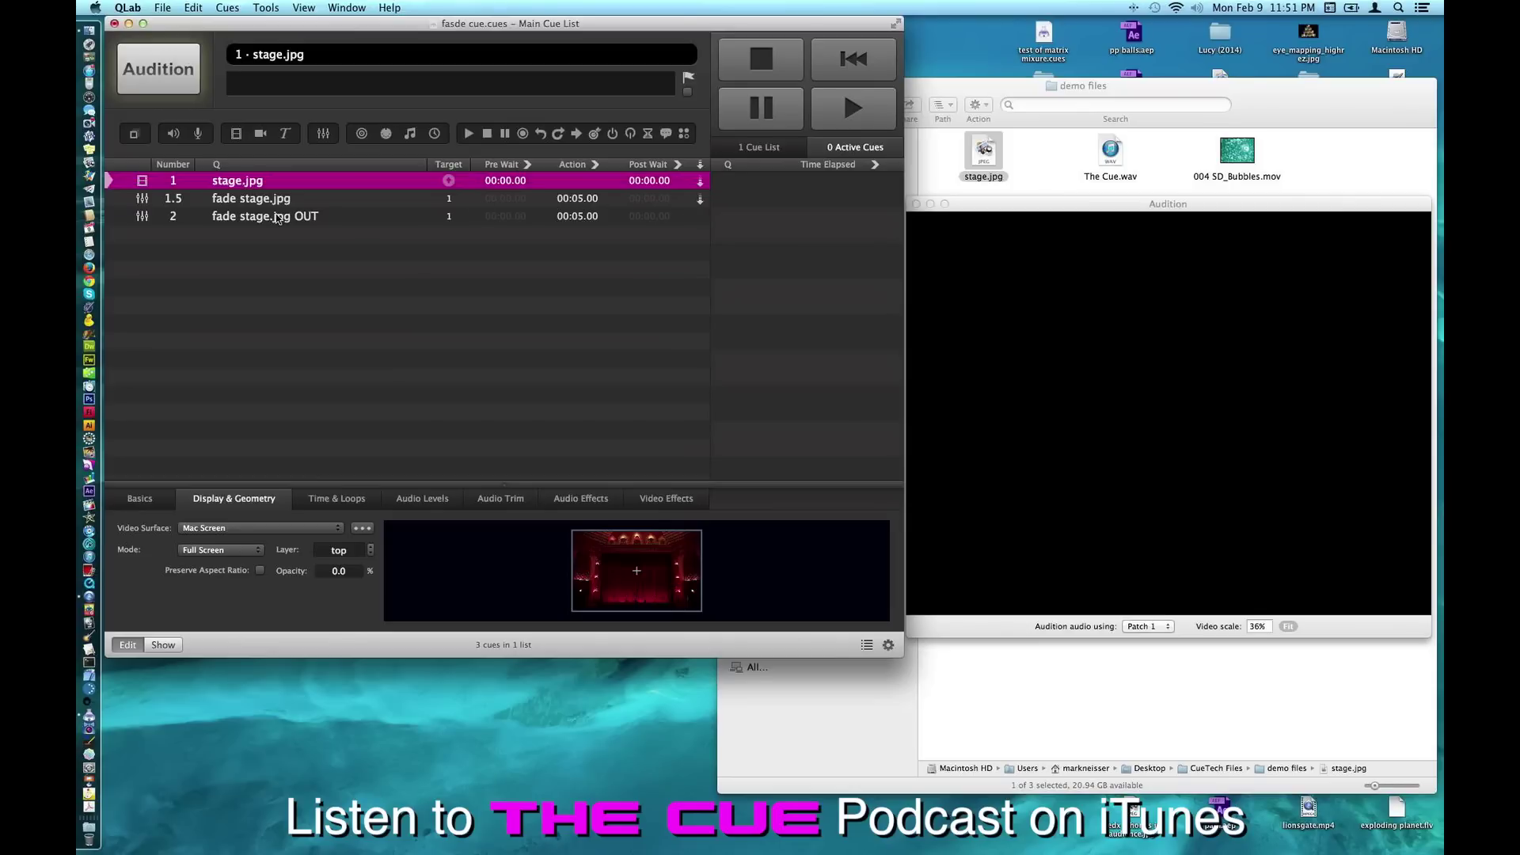
{"action": "left_click", "coordinate": [649, 198]}
{"action": "left_click", "coordinate": [649, 198]}
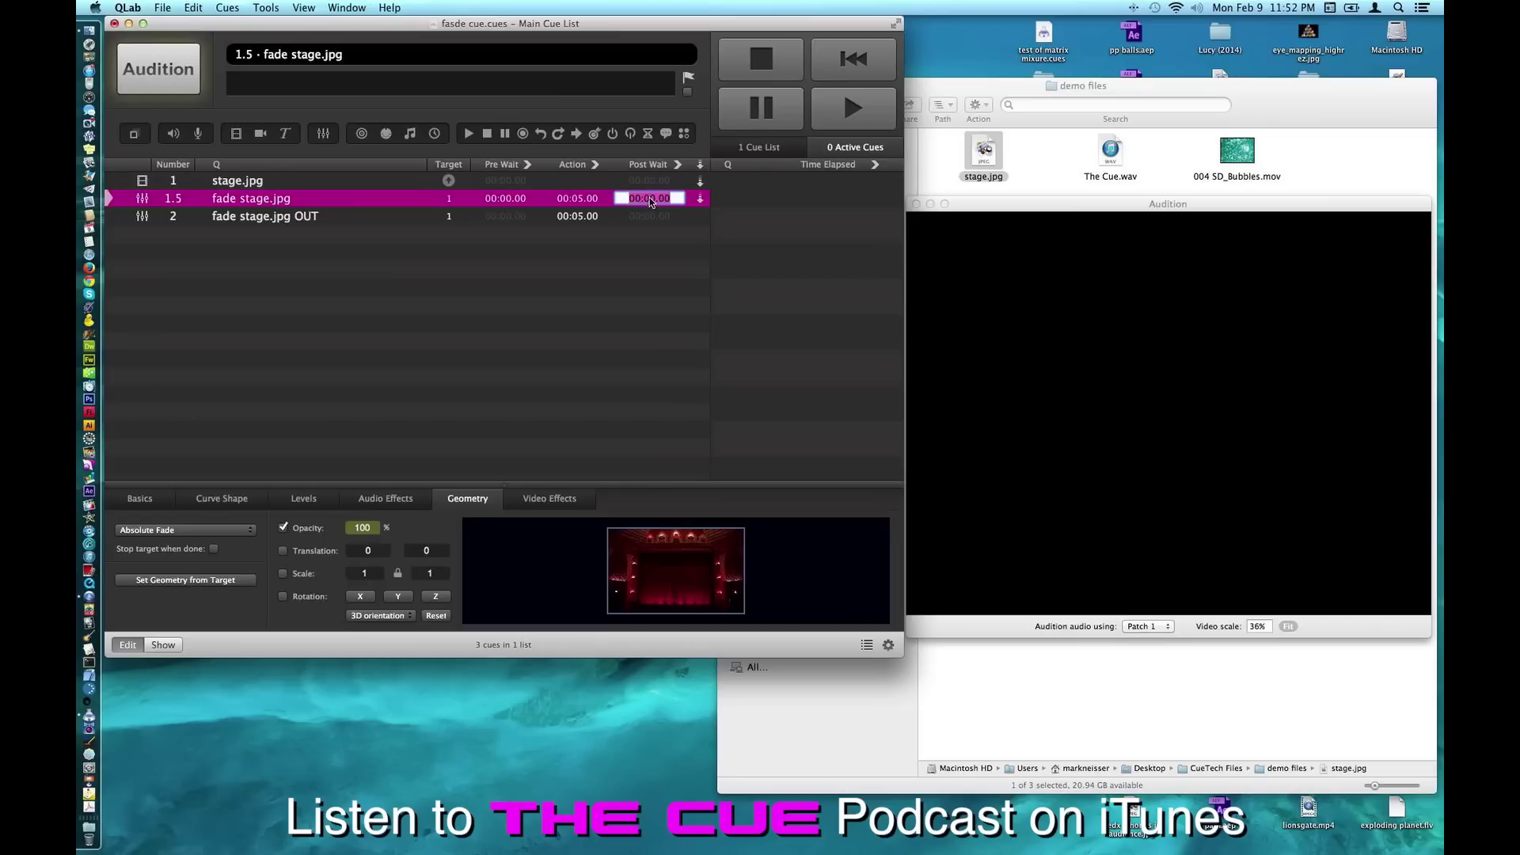
{"action": "type", "text": "8"}
{"action": "key", "text": "Return"}
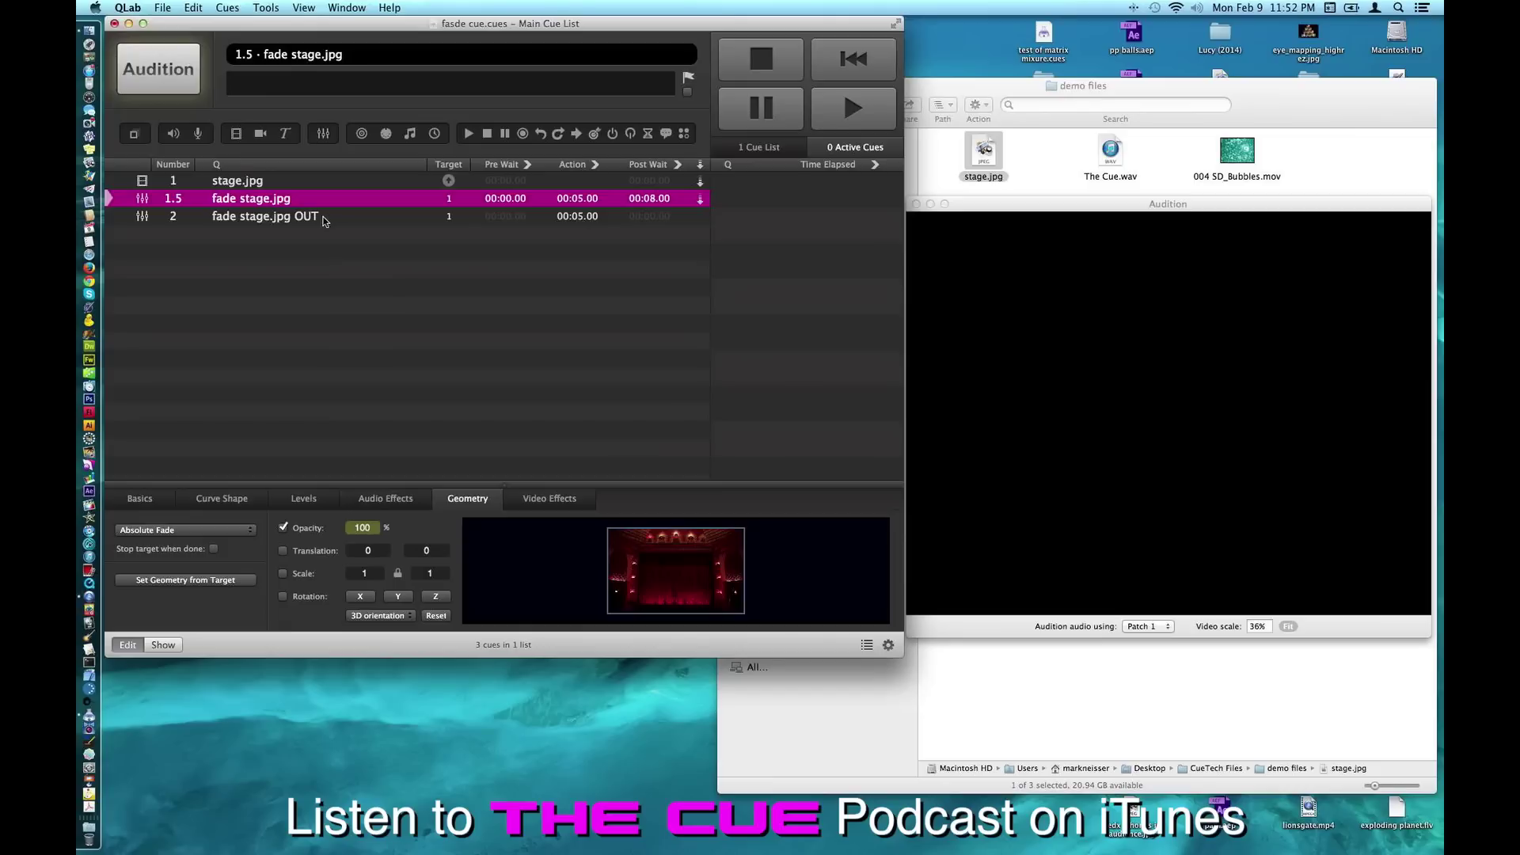
Switch on stopping the target when done for fade stage.jpg OUT and audition the sequence from stage.jpg
{"action": "left_click", "coordinate": [363, 220]}
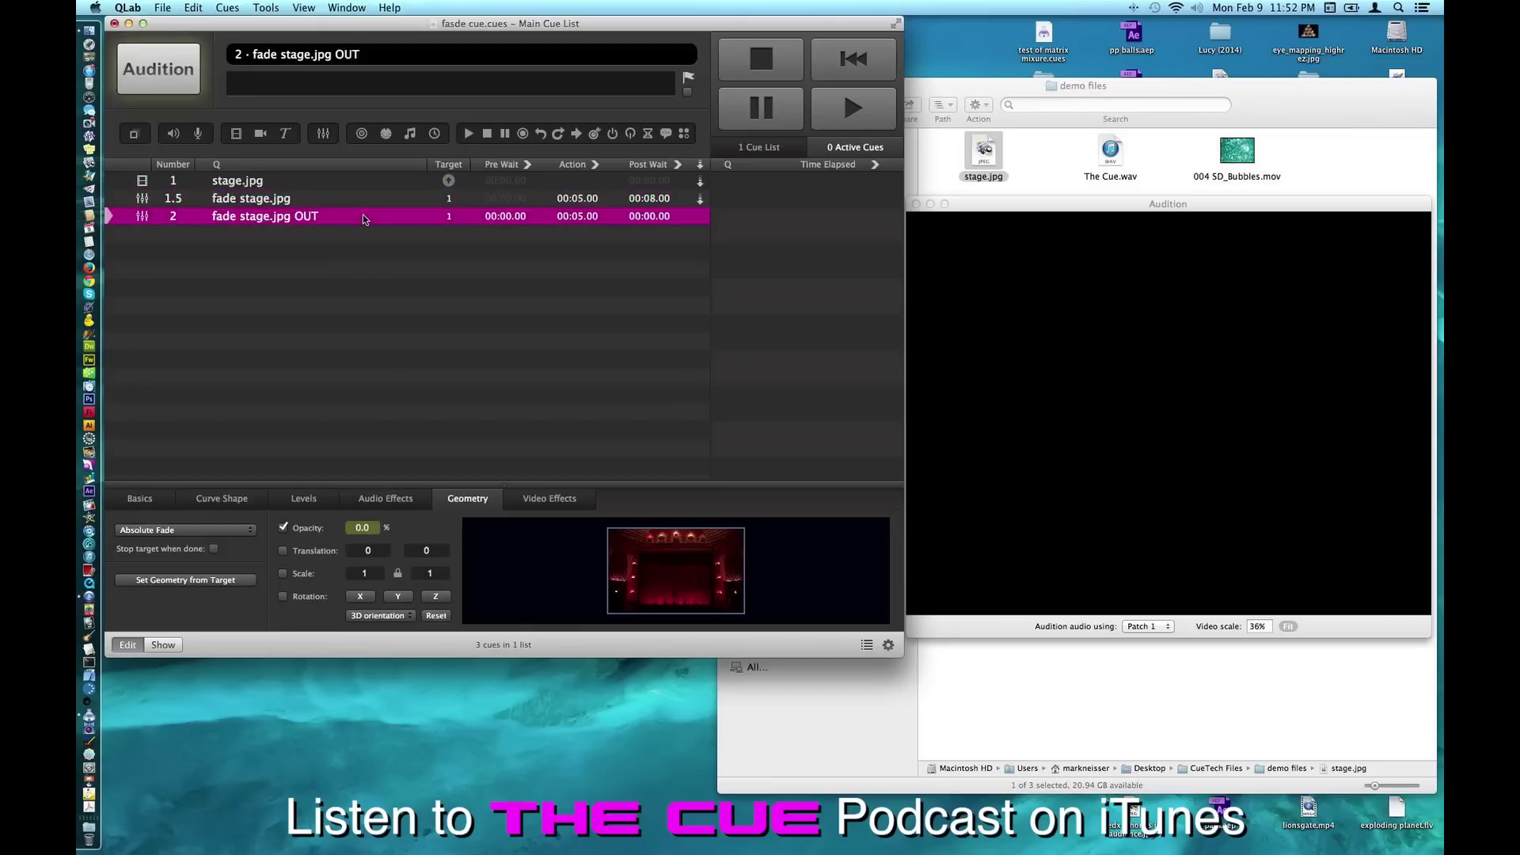
{"action": "left_click", "coordinate": [213, 549]}
{"action": "left_click", "coordinate": [124, 184]}
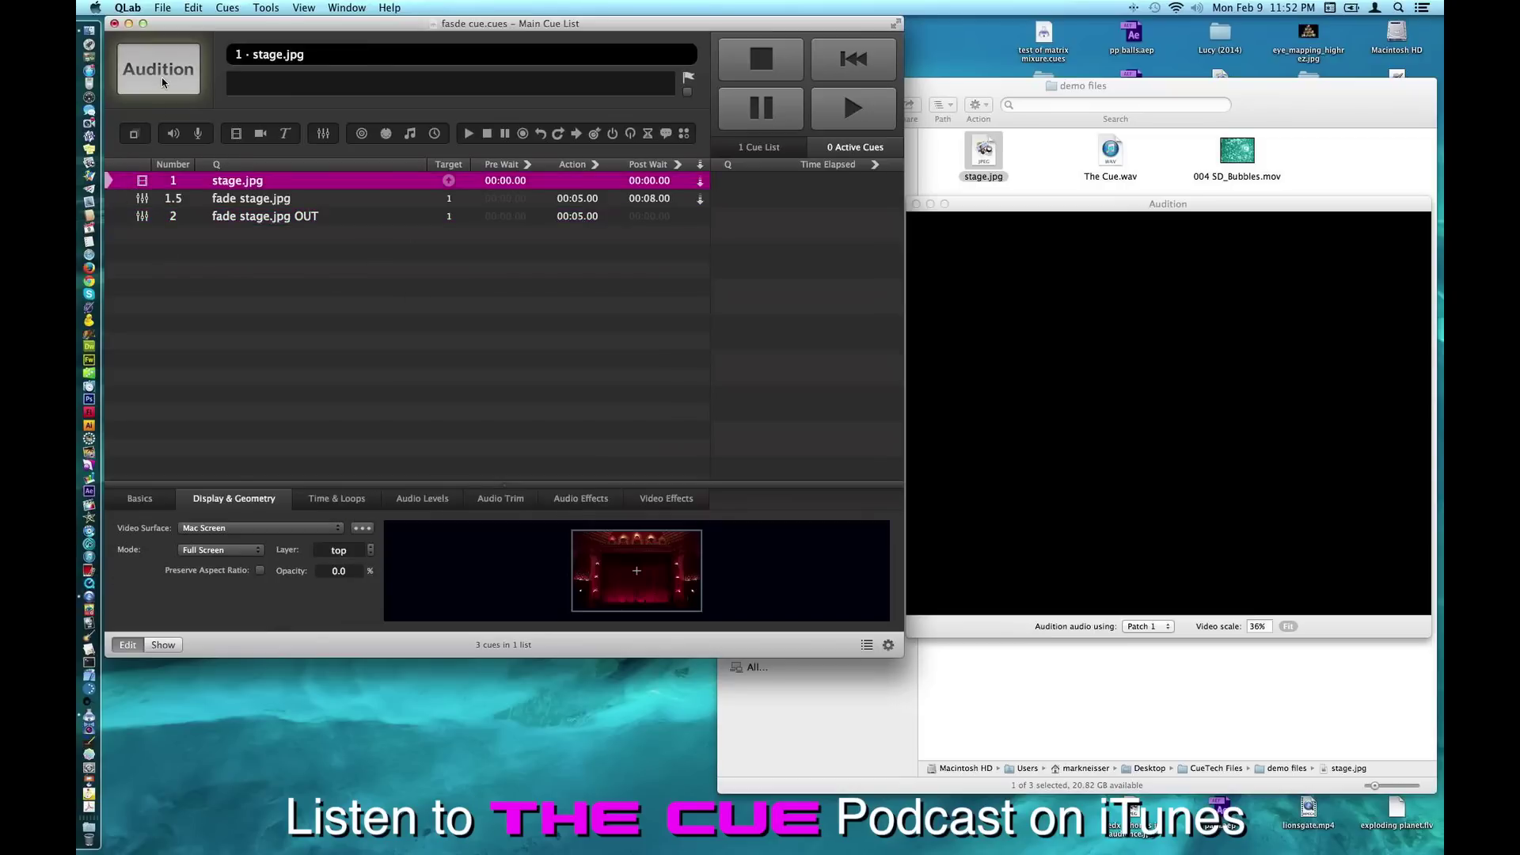
{"action": "key", "text": "space"}
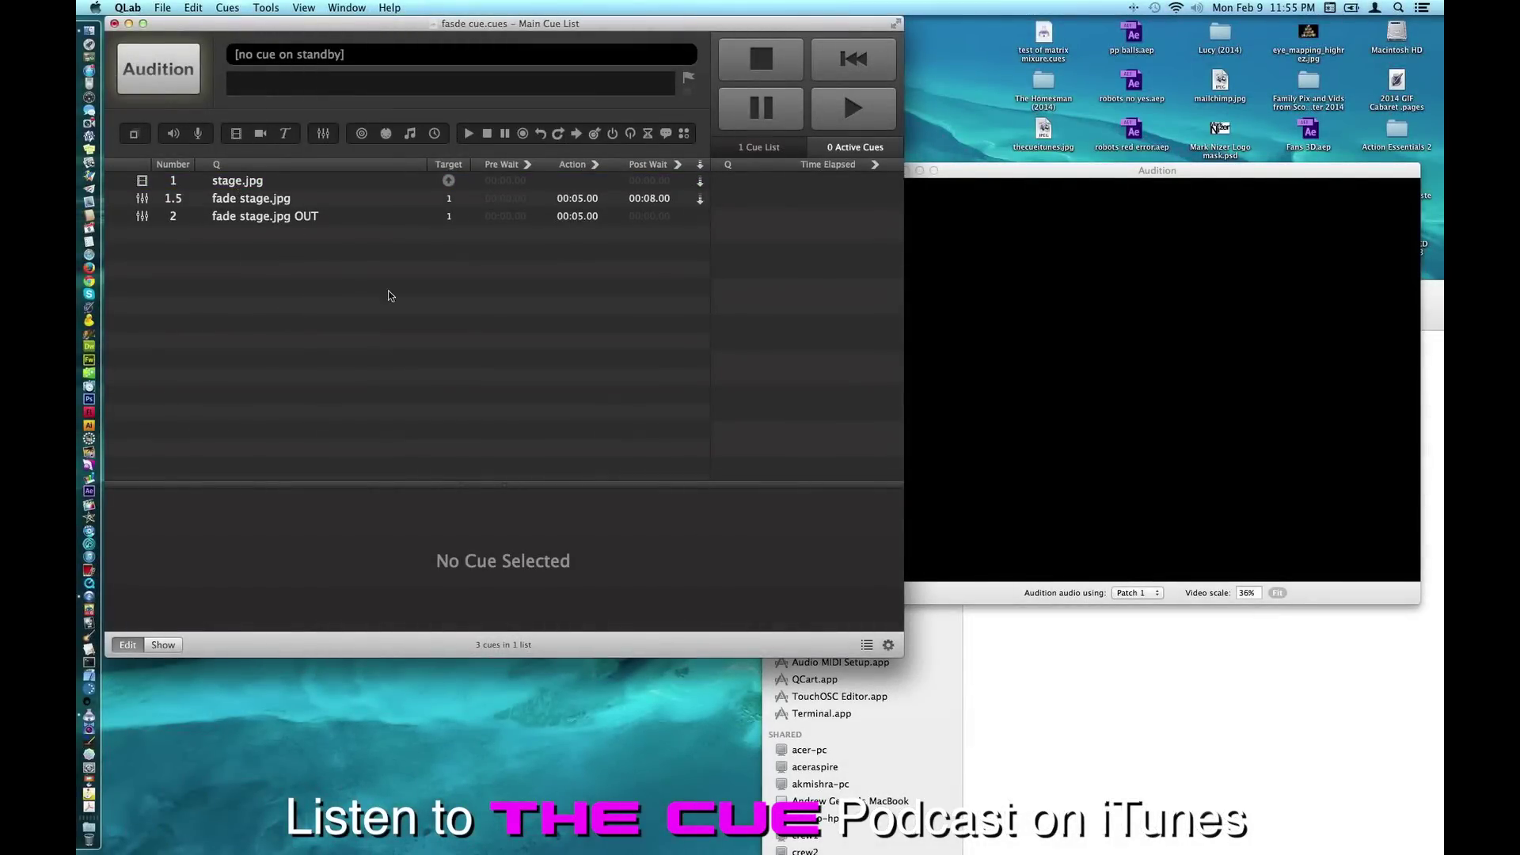
Replace the media of video cue 1 with 004 SD_Bubbles.mov from the demo files folder
{"action": "left_click", "coordinate": [1102, 690]}
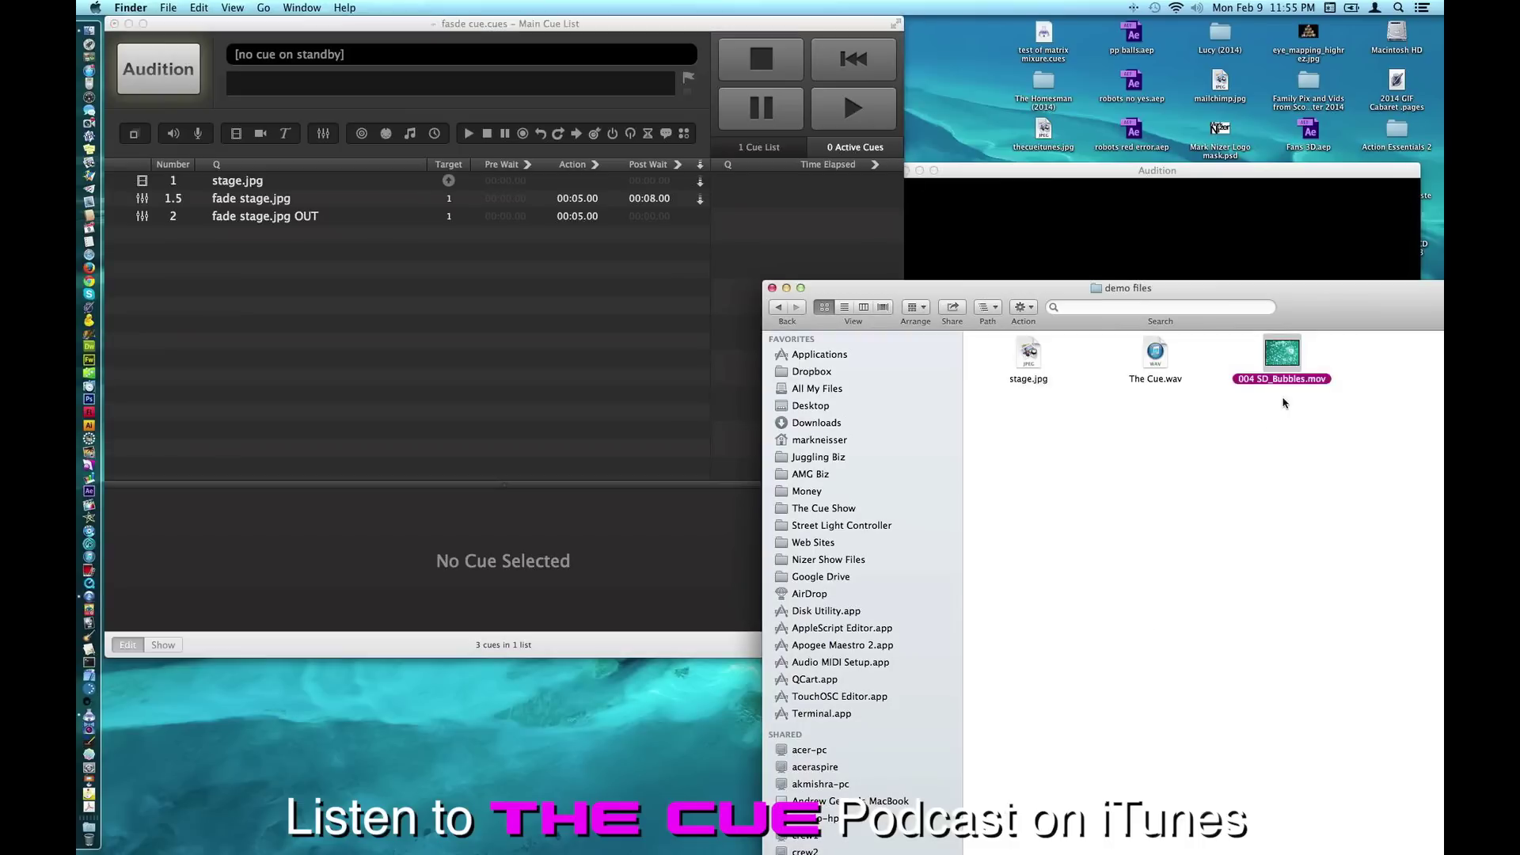
{"action": "left_click_drag", "start_coordinate": [1293, 350], "coordinate": [291, 182]}
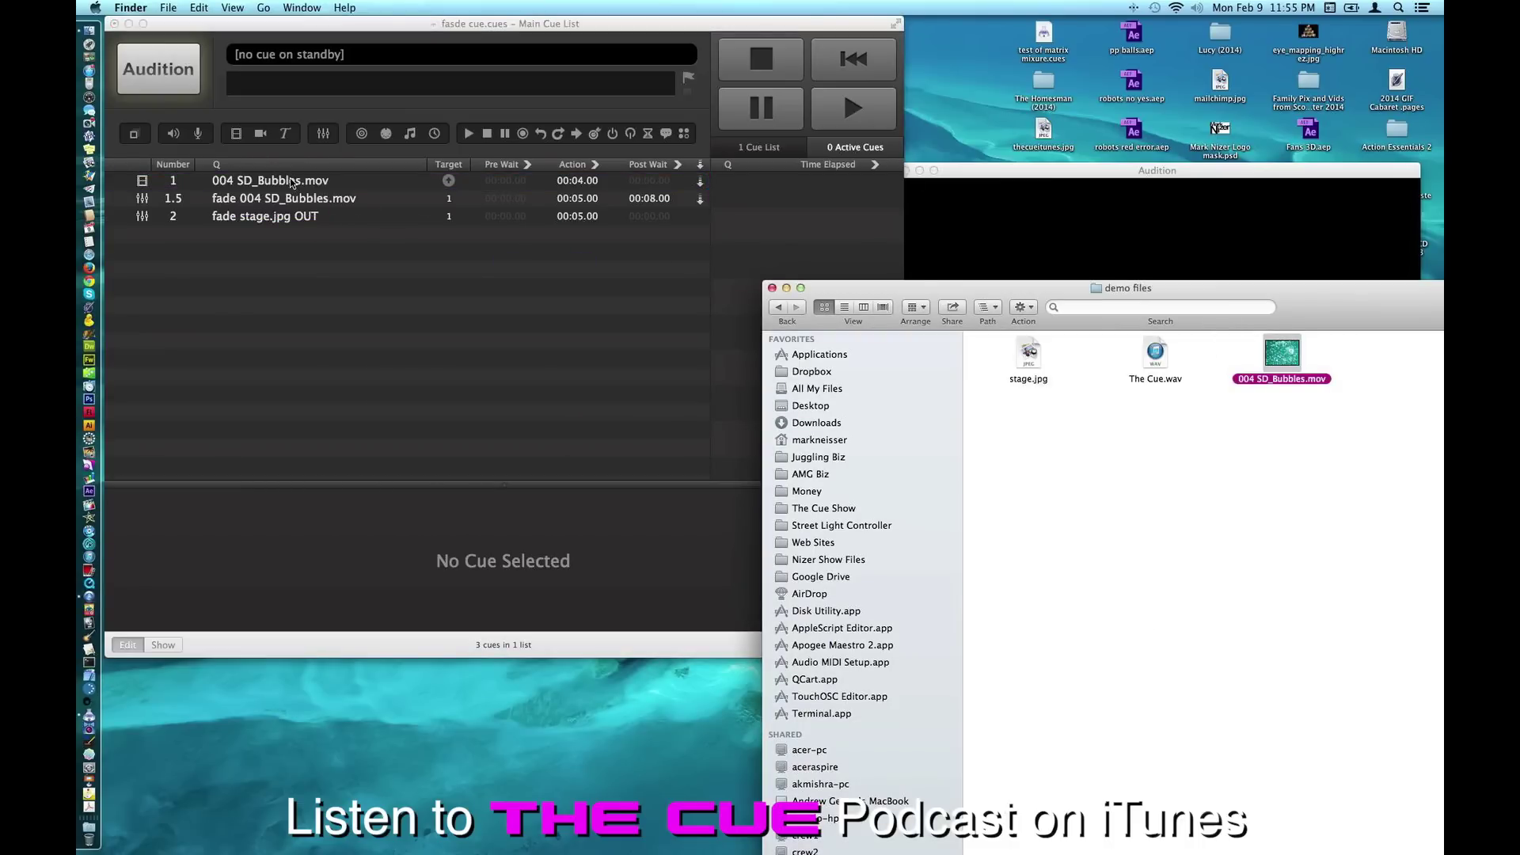
{"action": "left_click", "coordinate": [307, 355]}
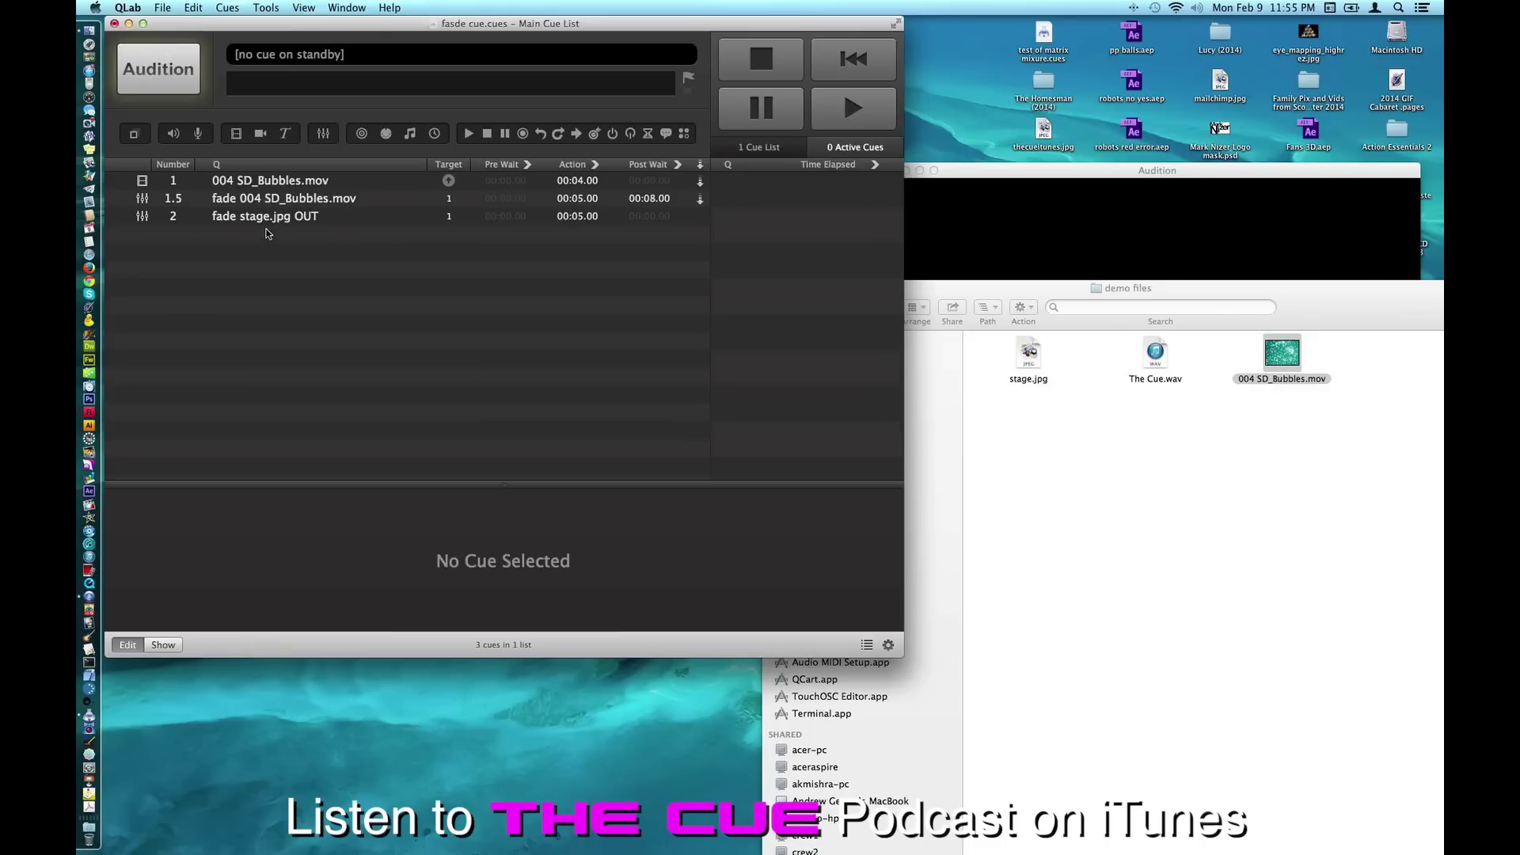
Set the 004 SD_Bubbles.mov cue to loop infinitely and audition it with the Audition window in front
{"action": "left_click", "coordinate": [372, 182]}
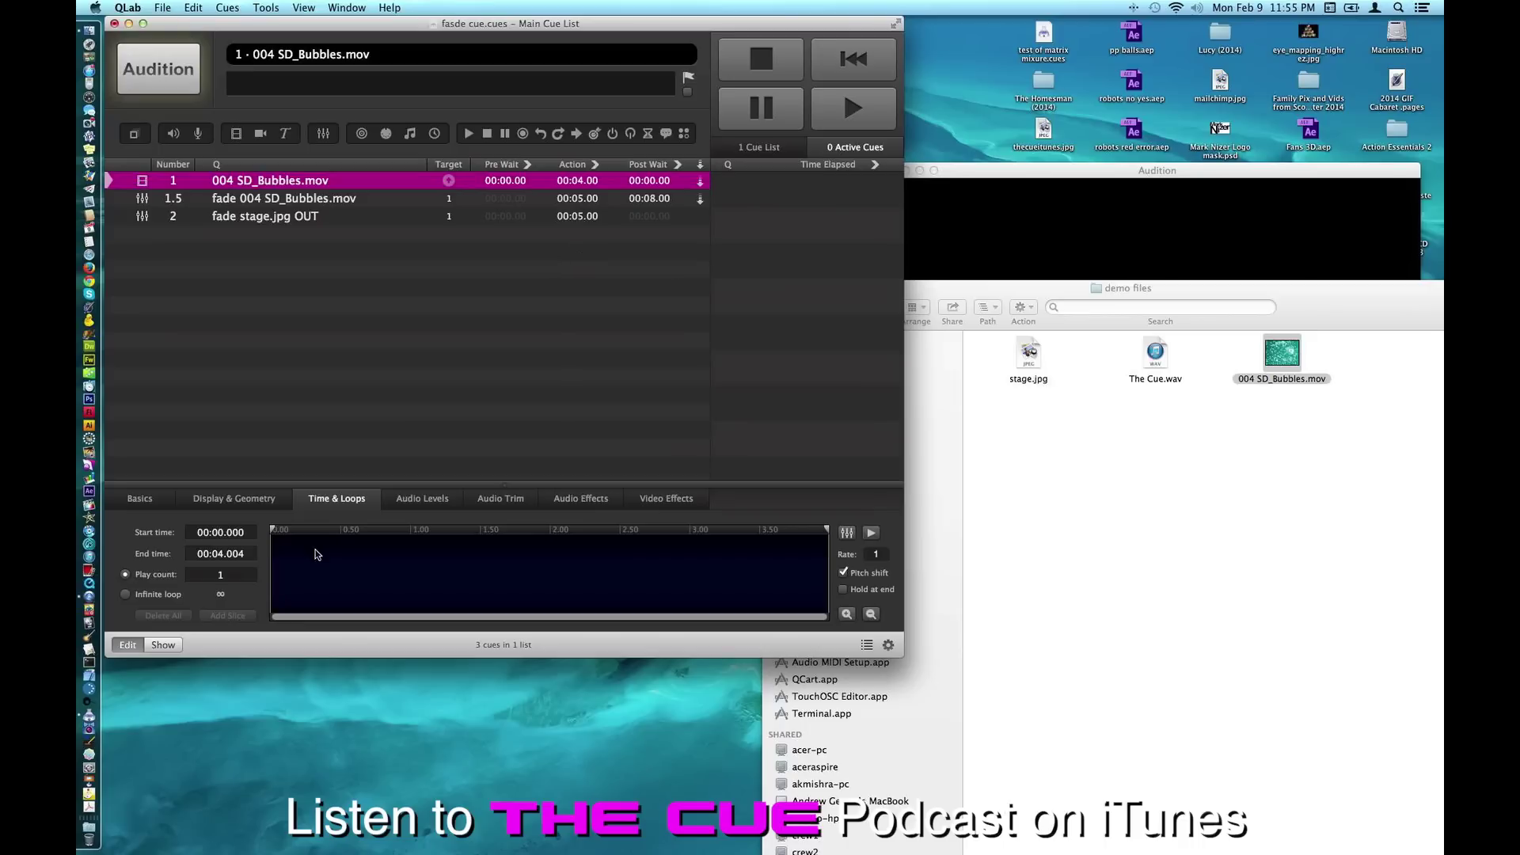
{"action": "left_click", "coordinate": [126, 595]}
{"action": "left_click", "coordinate": [942, 179]}
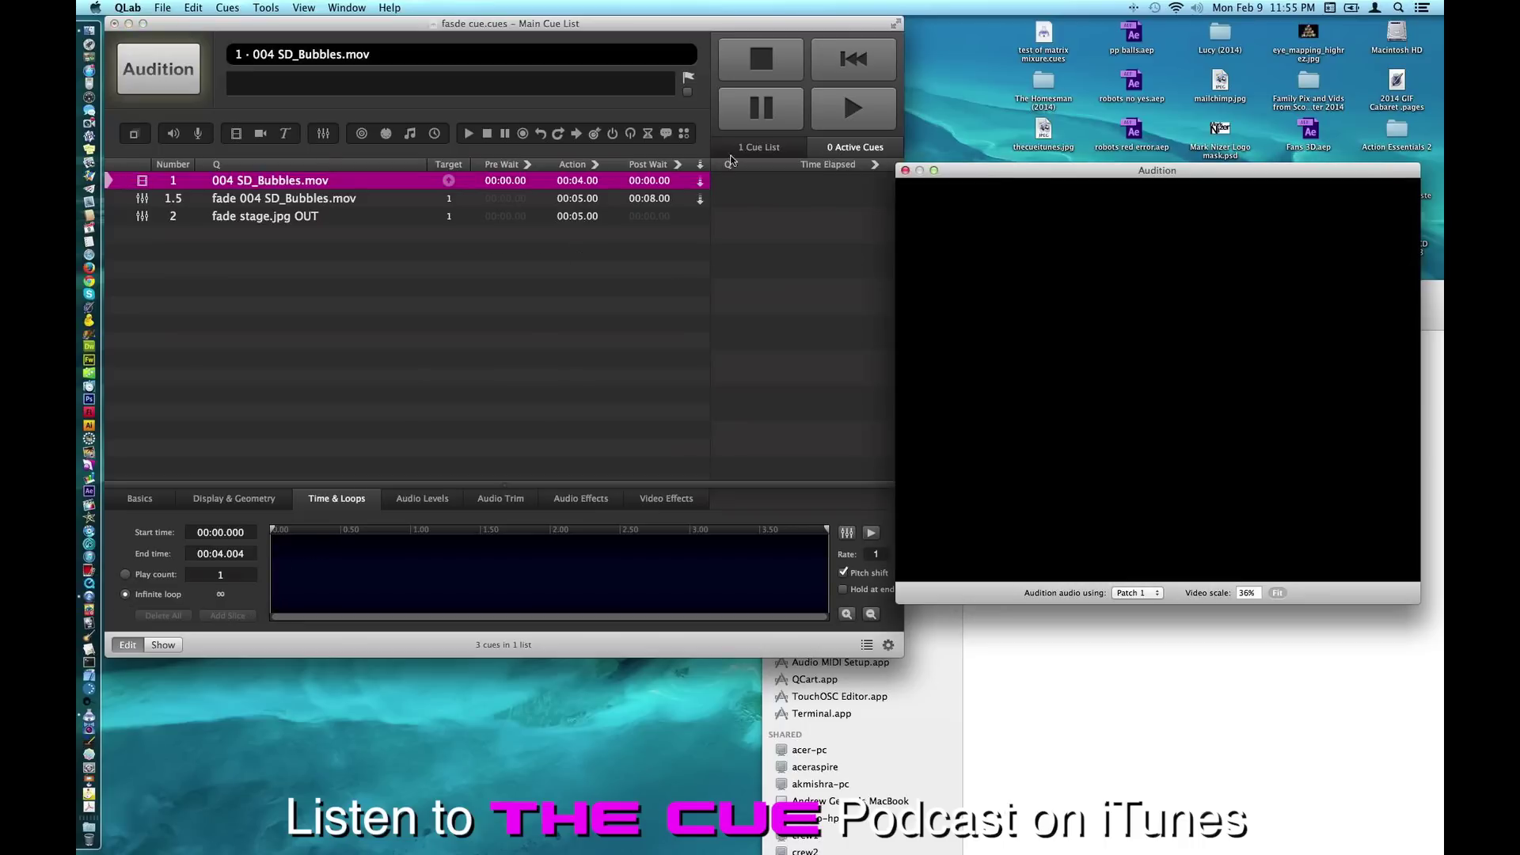
{"action": "left_click", "coordinate": [158, 69]}
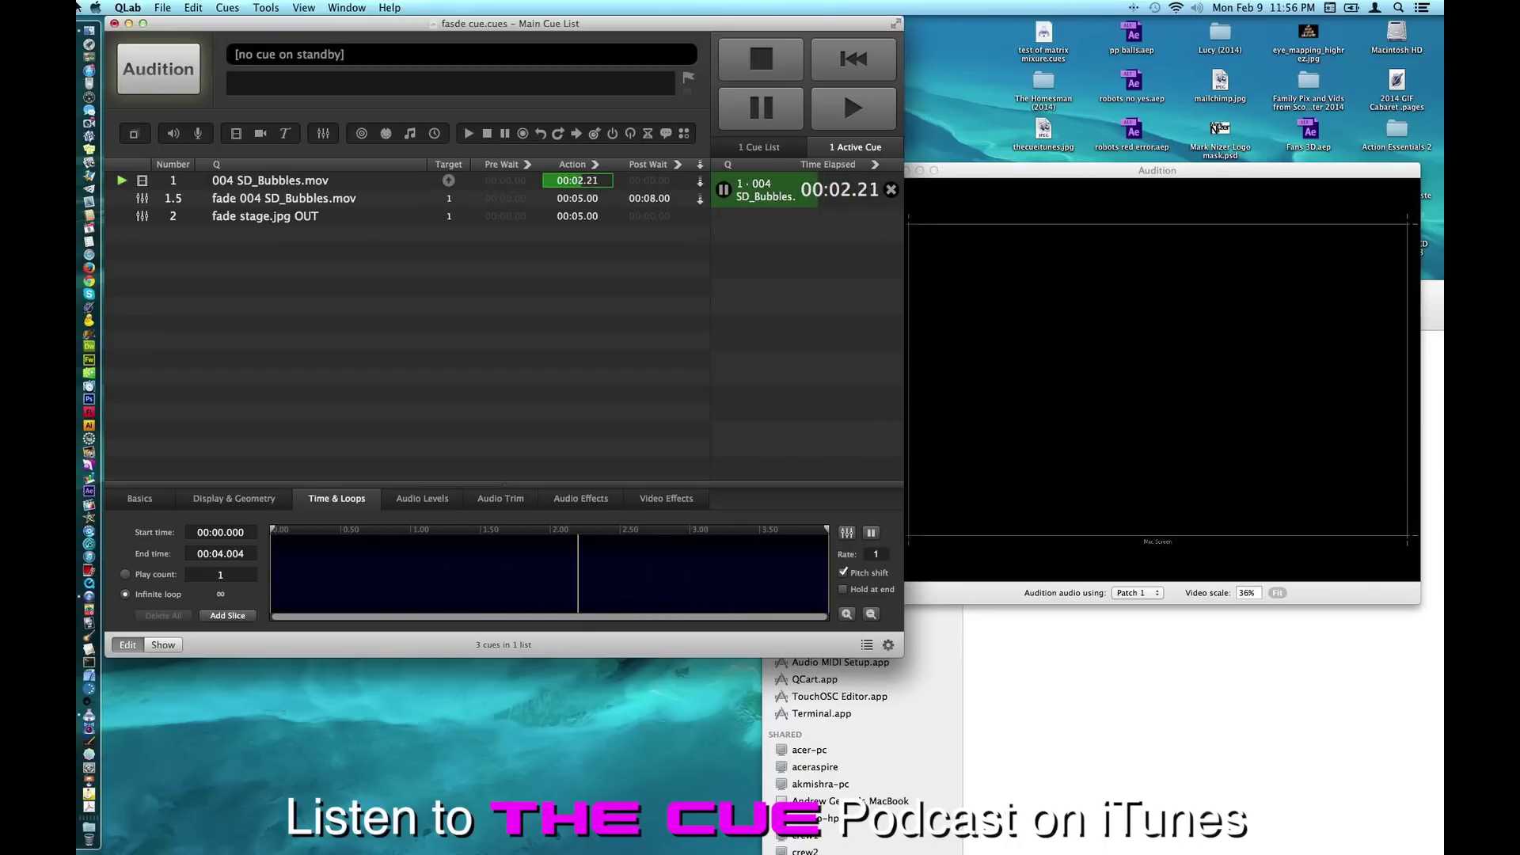
Make the fade stage.jpg OUT cue stop its target when done, and stop playback with cue 1 back on standby
{"action": "left_click", "coordinate": [378, 215]}
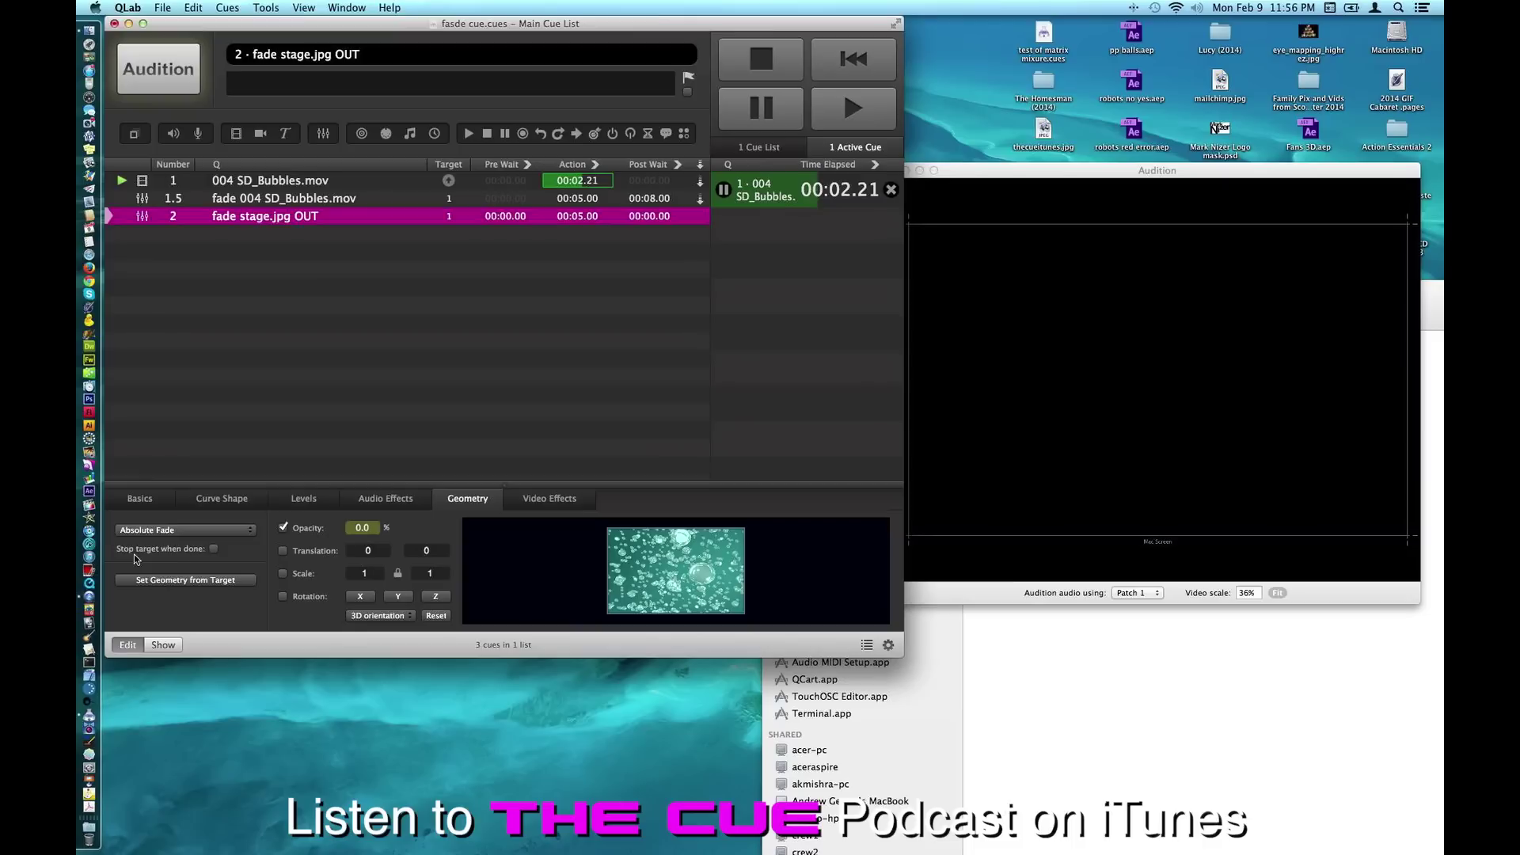
{"action": "left_click", "coordinate": [215, 550]}
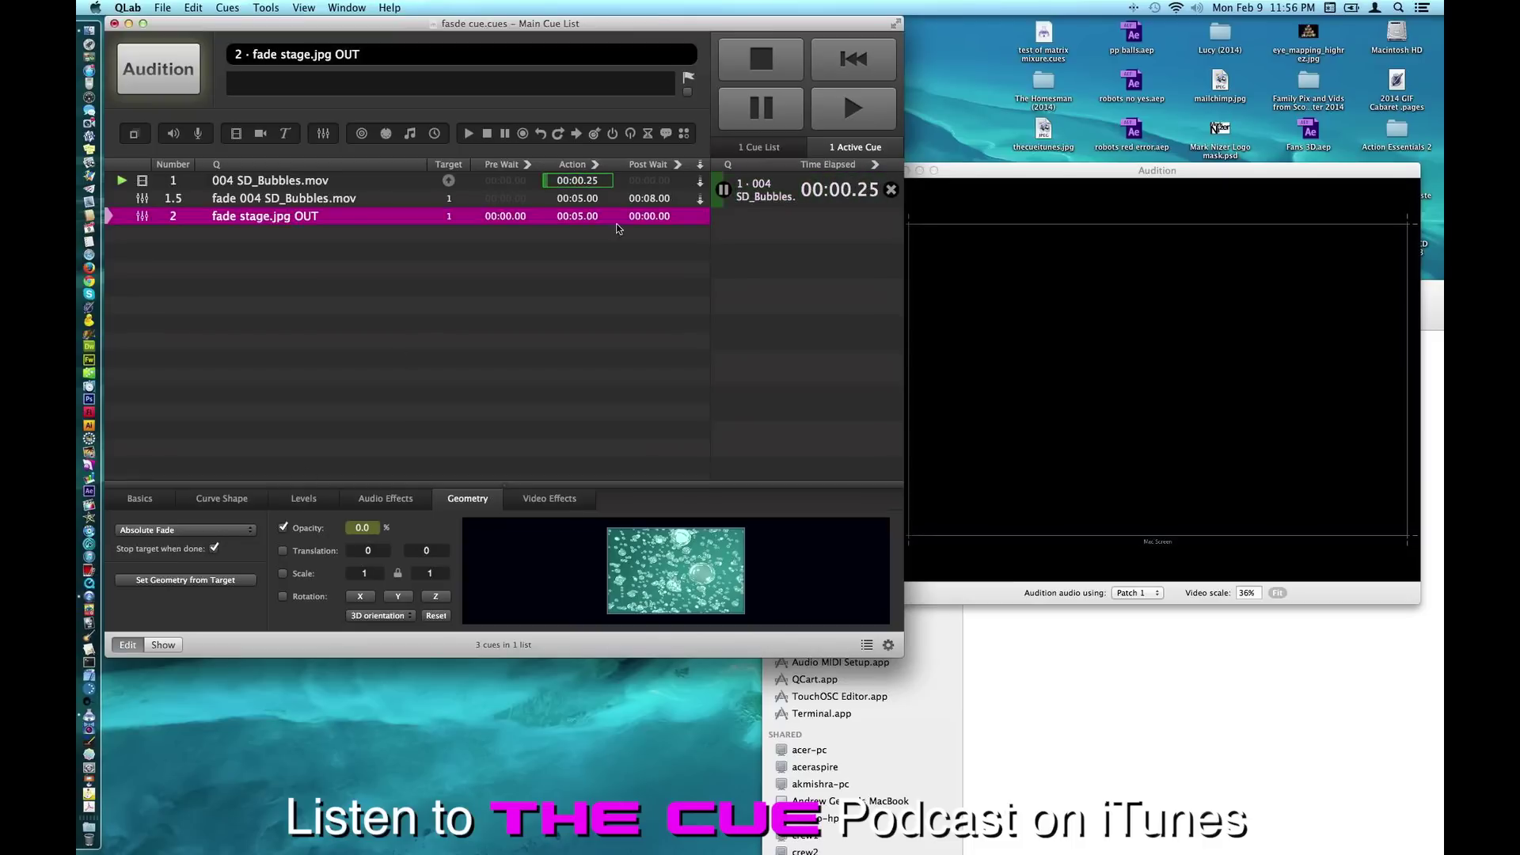
{"action": "left_click", "coordinate": [772, 57]}
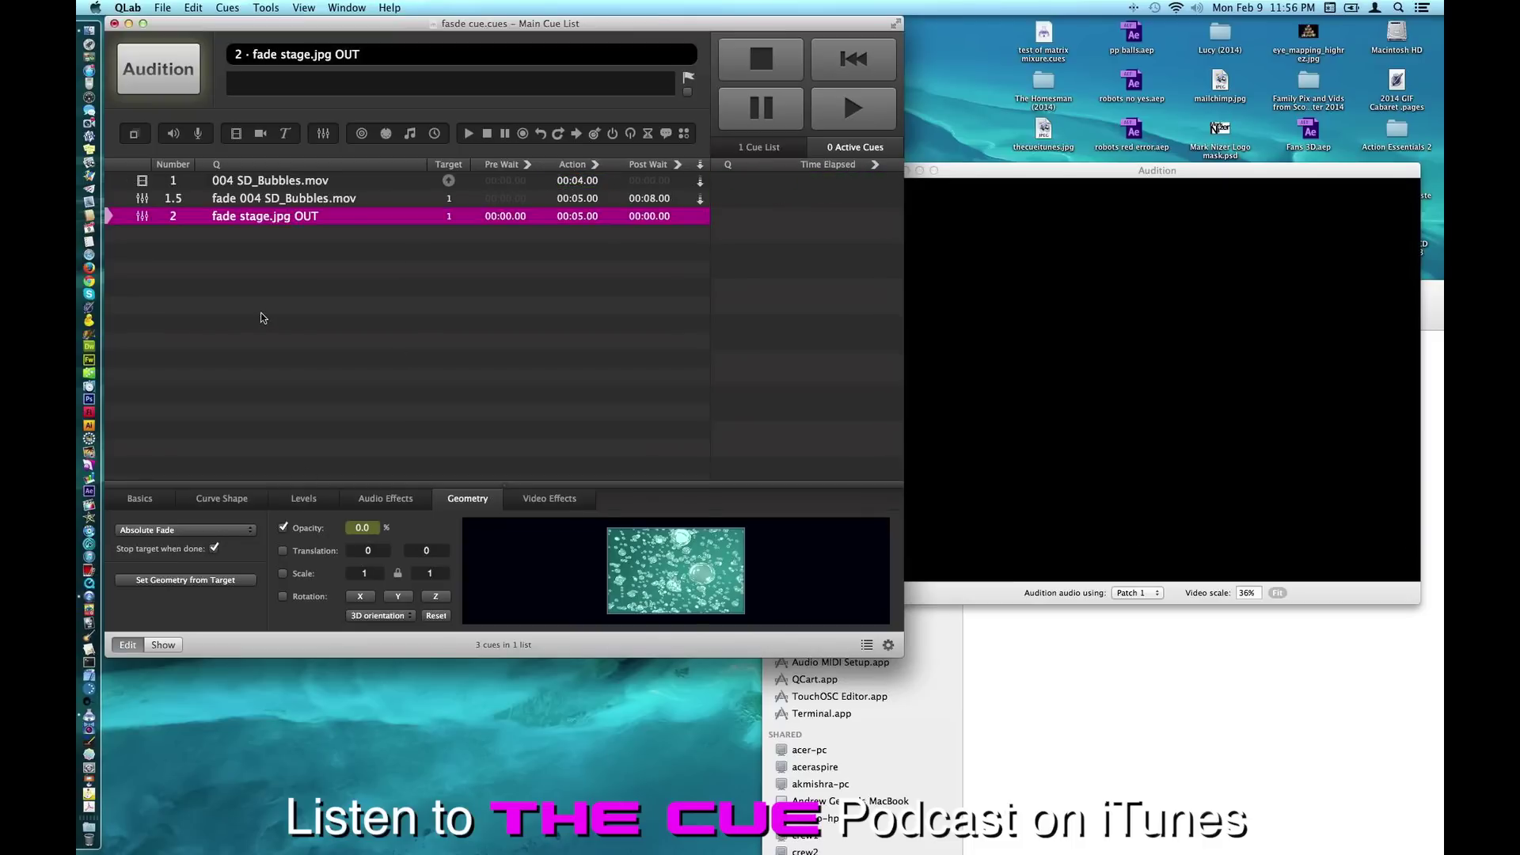
{"action": "left_click", "coordinate": [127, 182]}
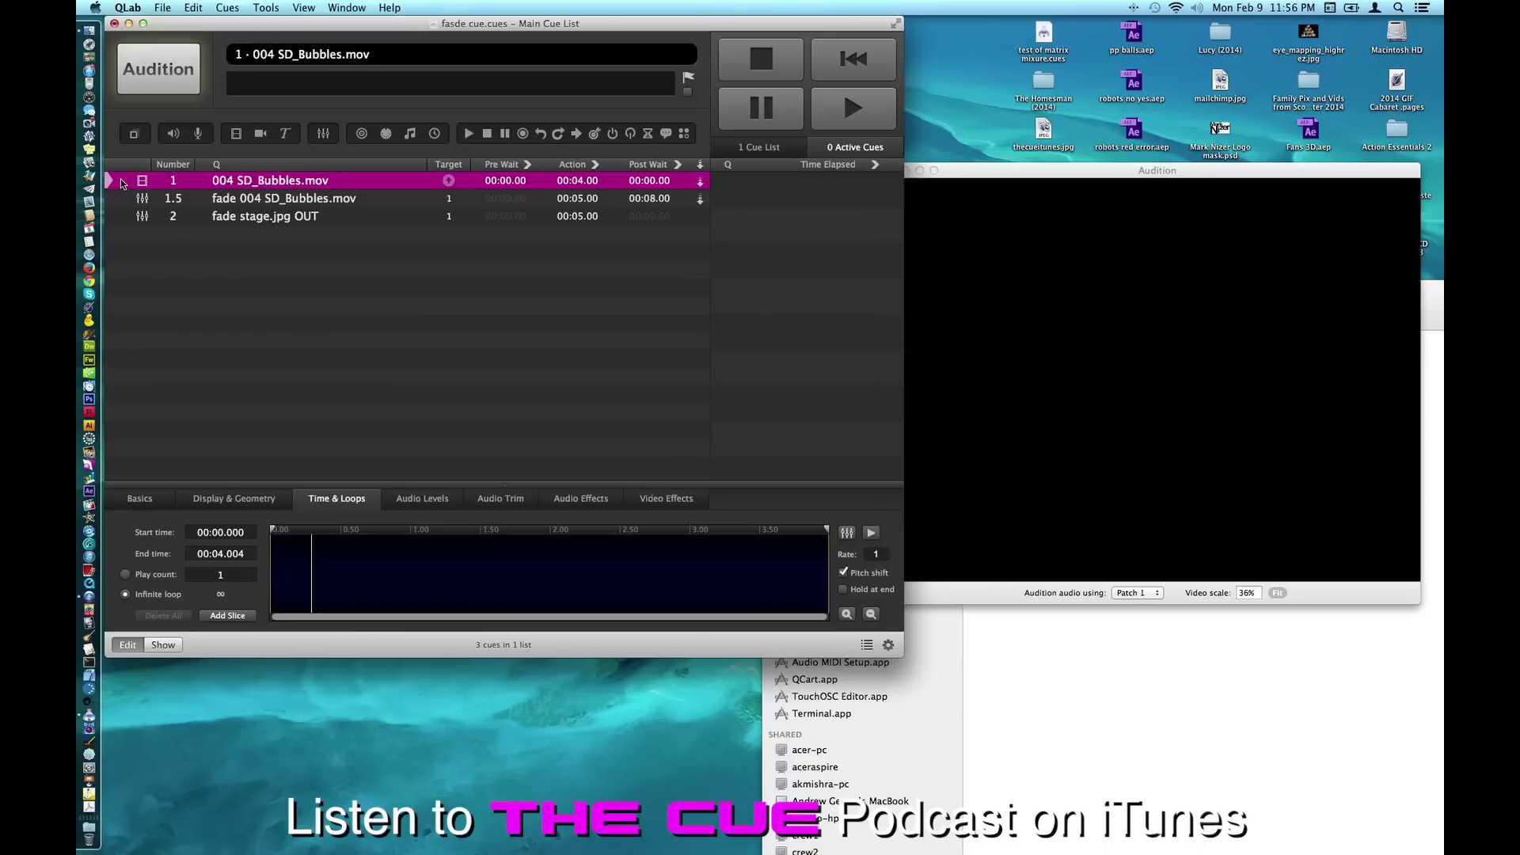
Audition the looping 004 SD_Bubbles.mov sequence from cue 1
{"action": "left_click", "coordinate": [155, 77]}
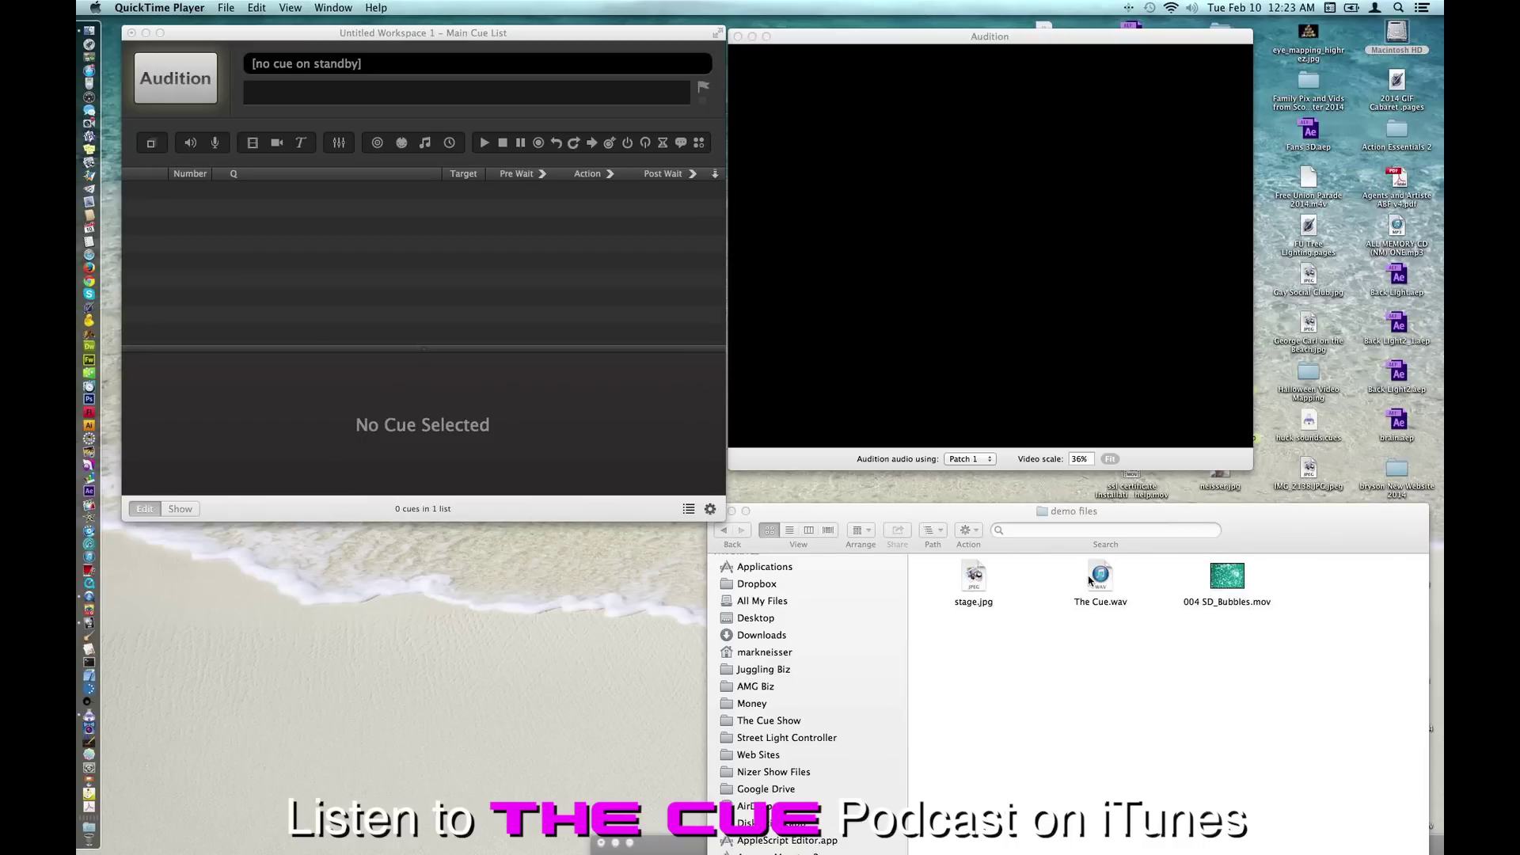
Add The Cue.wav from the demo files folder to the empty cue list as an audio cue
{"action": "left_click", "coordinate": [284, 28]}
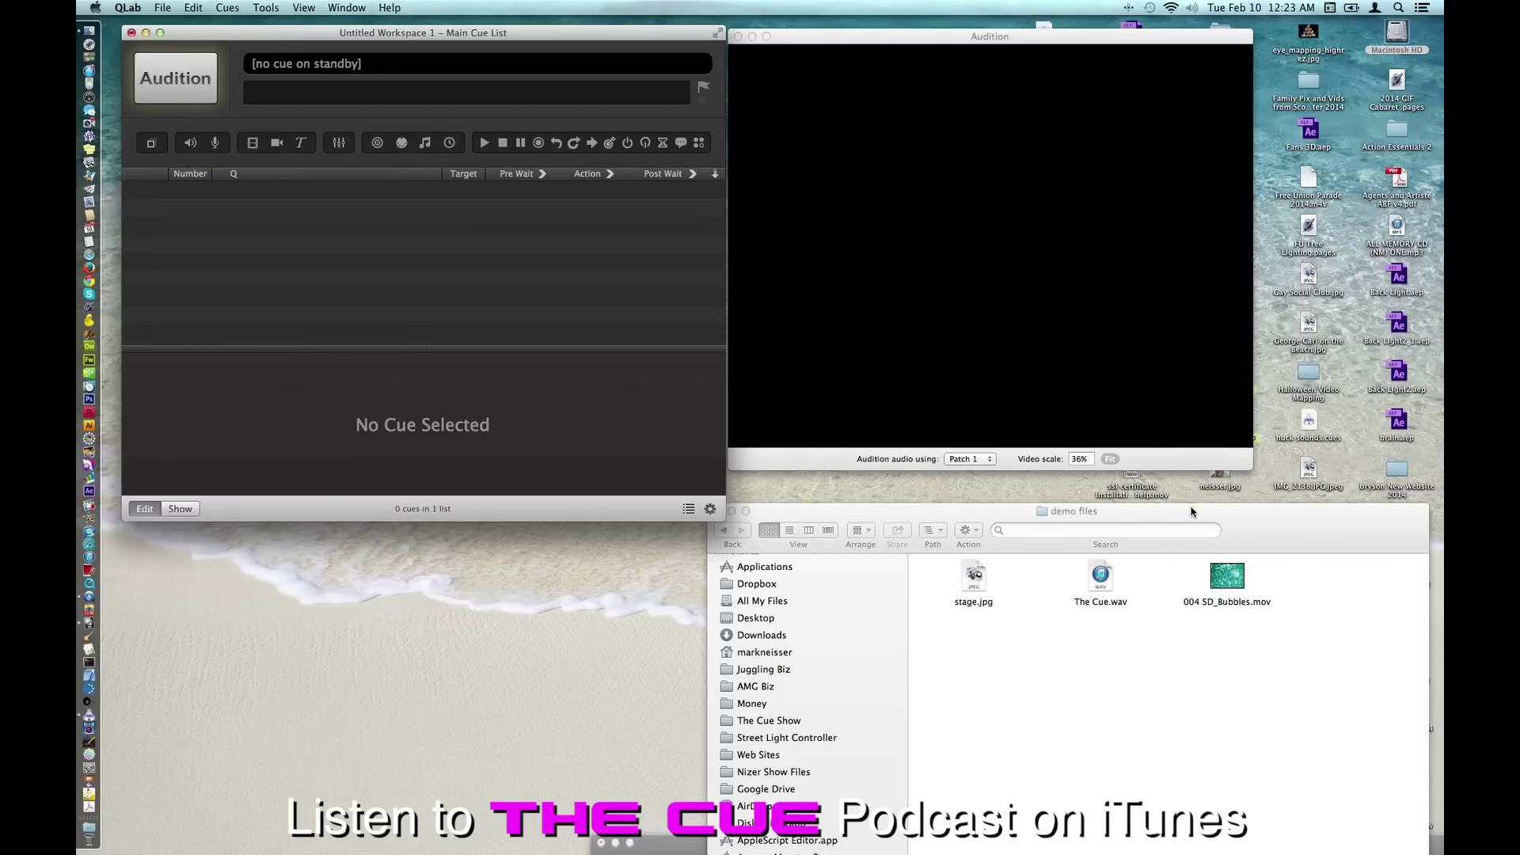
{"action": "left_click_drag", "start_coordinate": [1103, 580], "coordinate": [303, 224]}
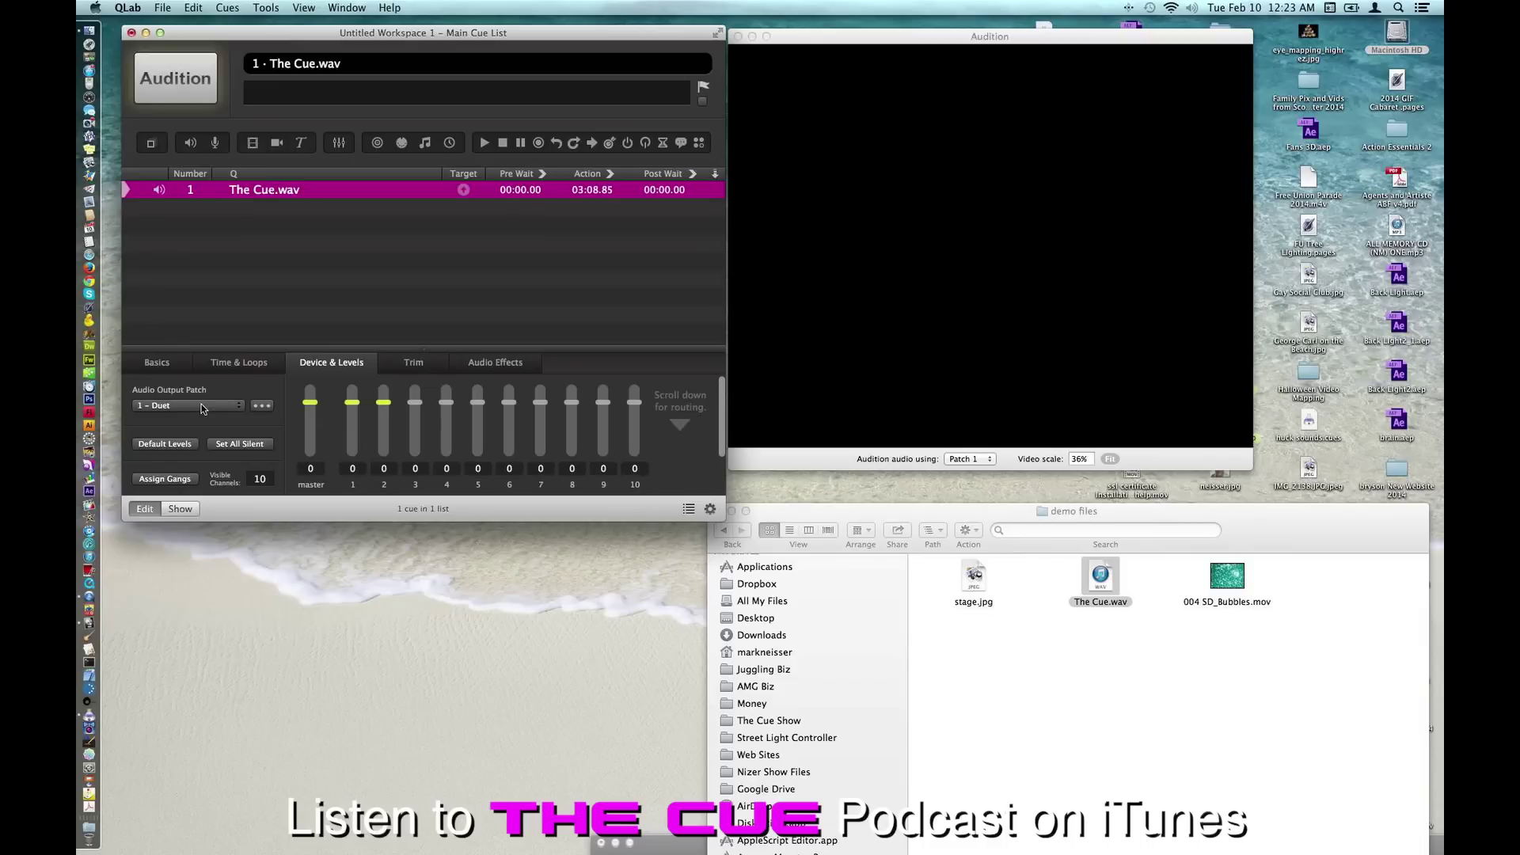
Examine The Cue.wav's output patch choices and crosspoint levels, and audition the cue briefly before stopping it
{"action": "left_click", "coordinate": [201, 407]}
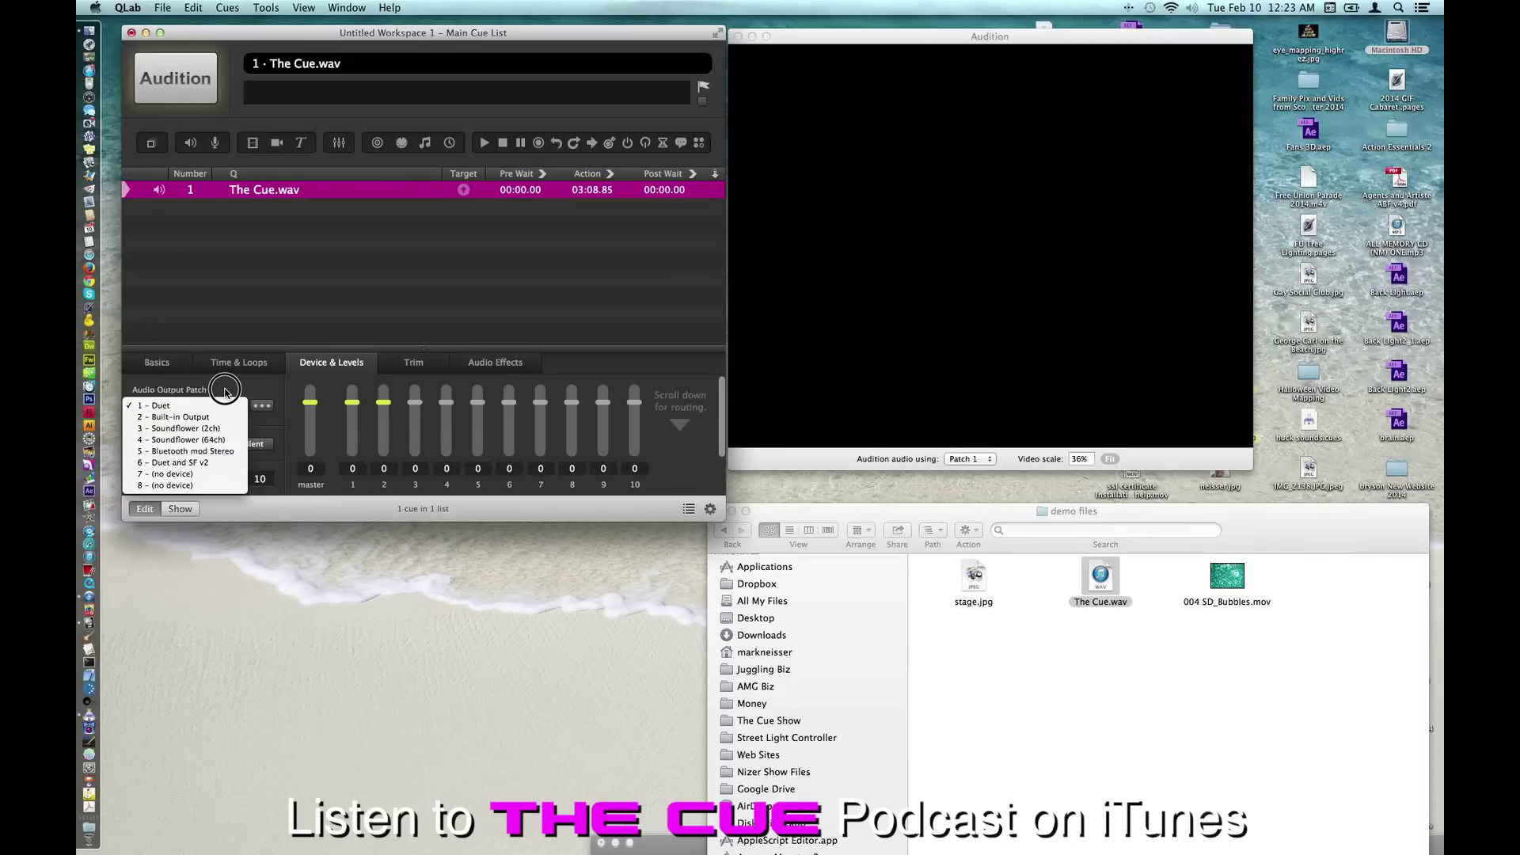
{"action": "left_click", "coordinate": [226, 393]}
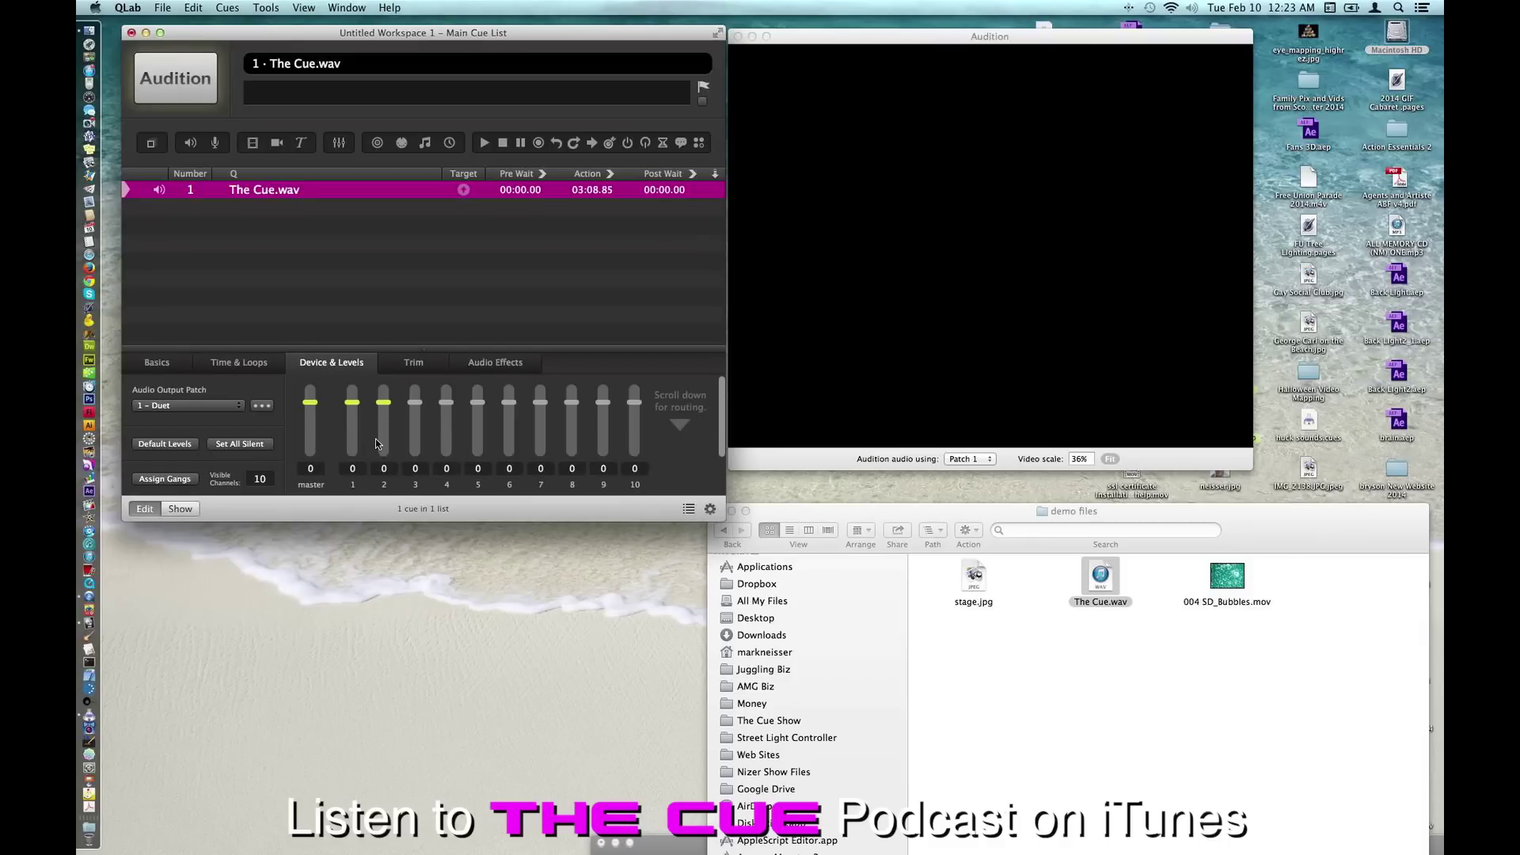
{"action": "scroll", "coordinate": [376, 438], "scroll_direction": "down", "scroll_amount": 3}
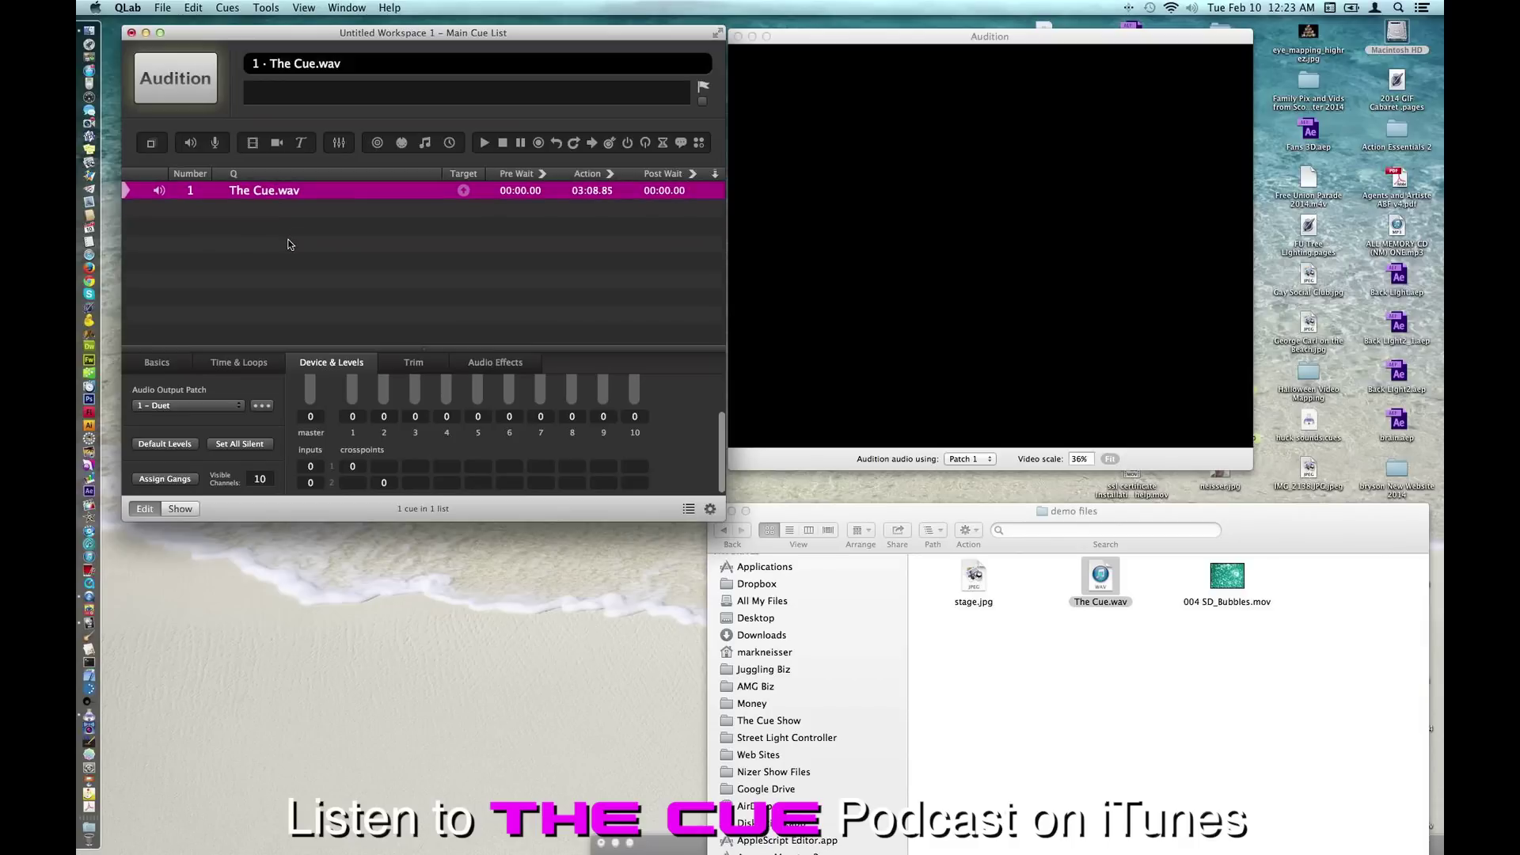
{"action": "left_click", "coordinate": [167, 78]}
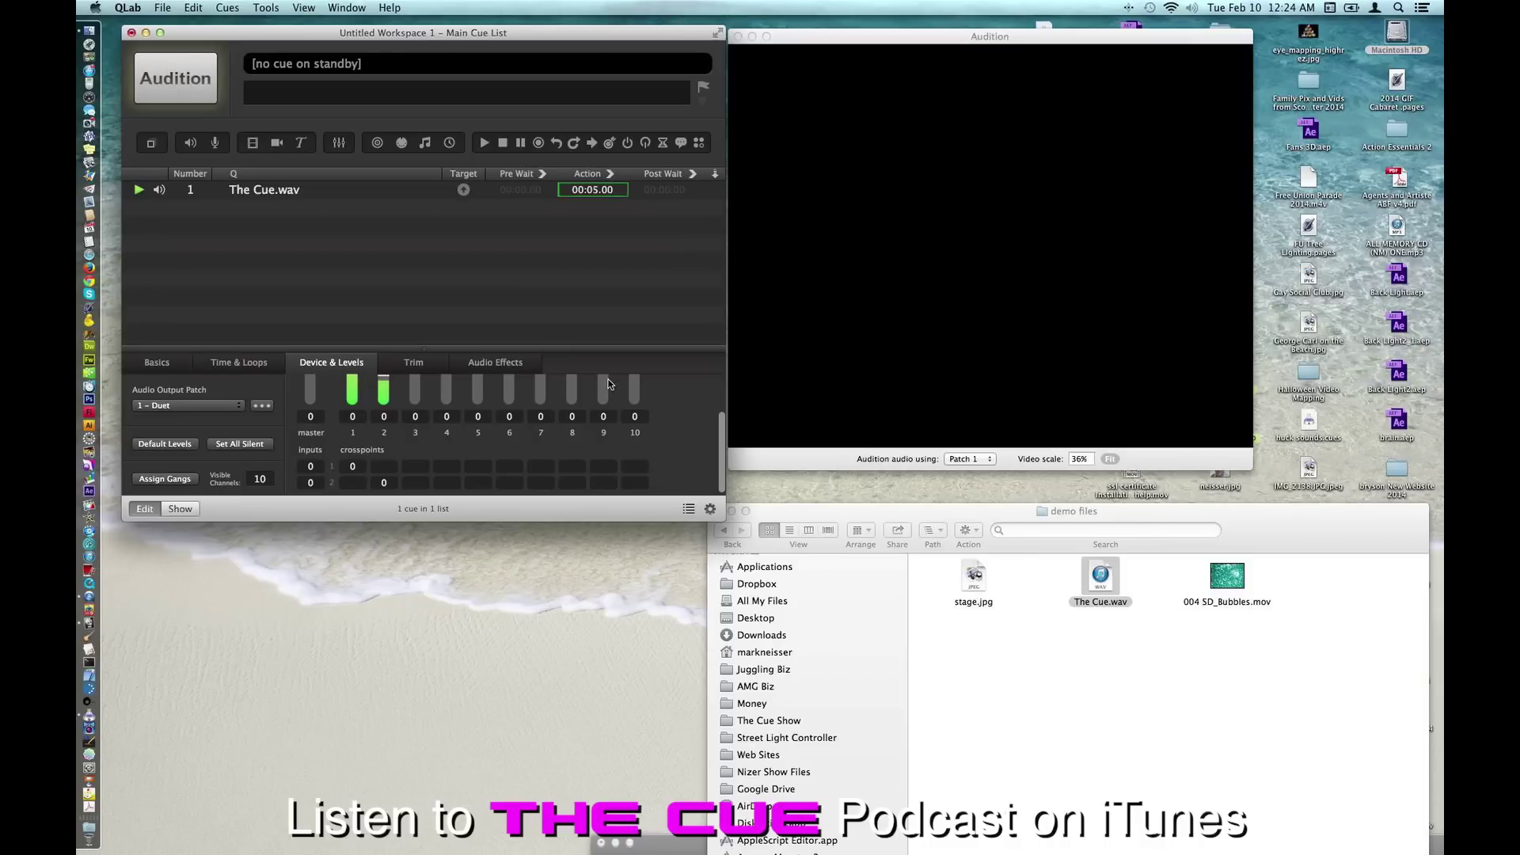
{"action": "key", "text": "Escape"}
Show the active cues list, enlarge the workspace window and its inspector, and move the Audition window clear of it
{"action": "left_click", "coordinate": [688, 510]}
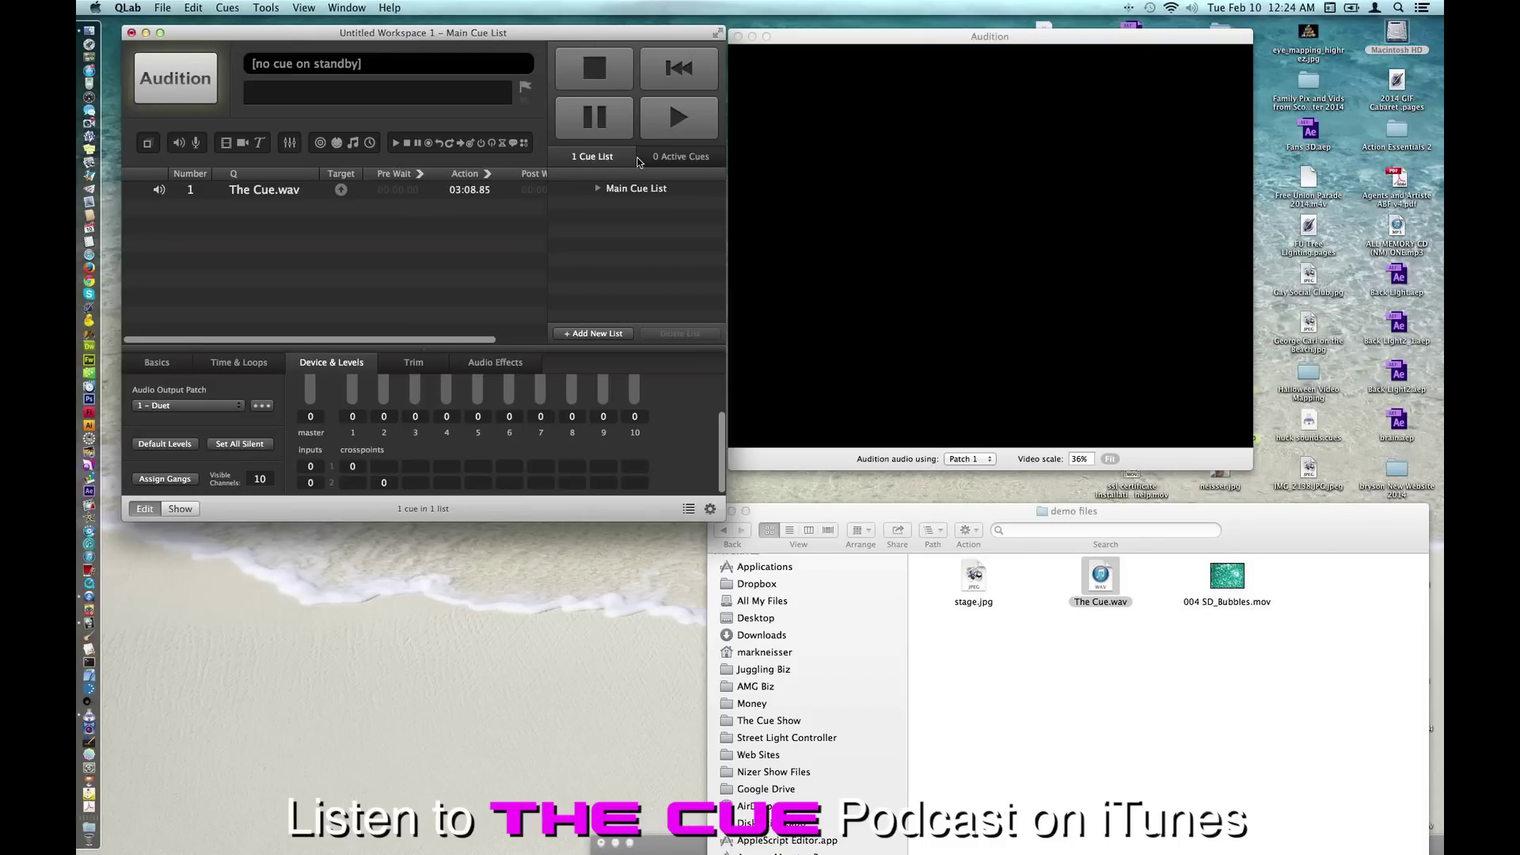
{"action": "left_click", "coordinate": [685, 157]}
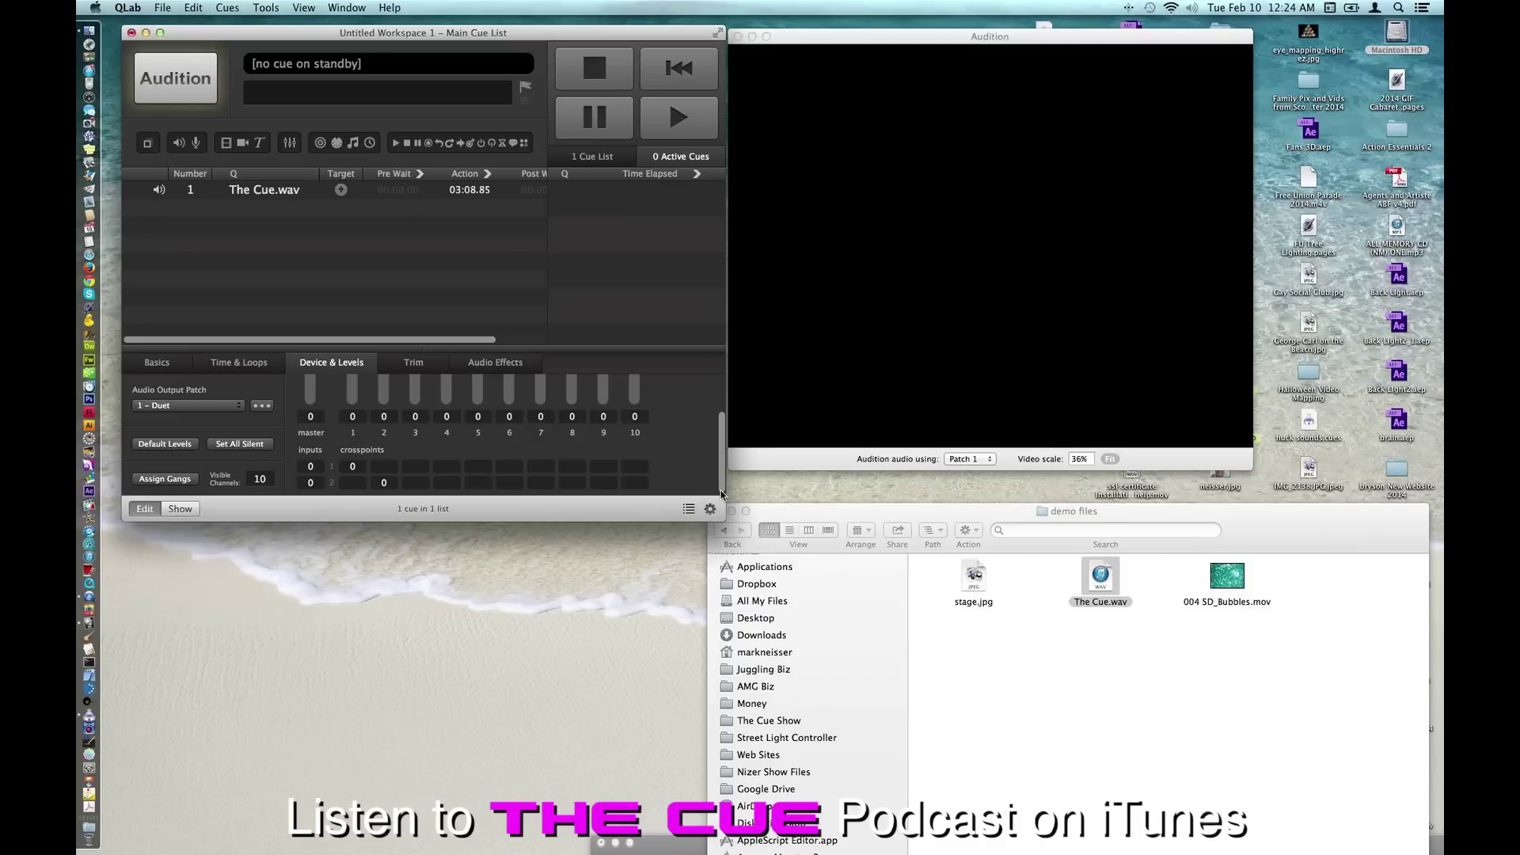
{"action": "left_click_drag", "start_coordinate": [720, 517], "coordinate": [854, 581]}
{"action": "left_click_drag", "start_coordinate": [995, 36], "coordinate": [1058, 41]}
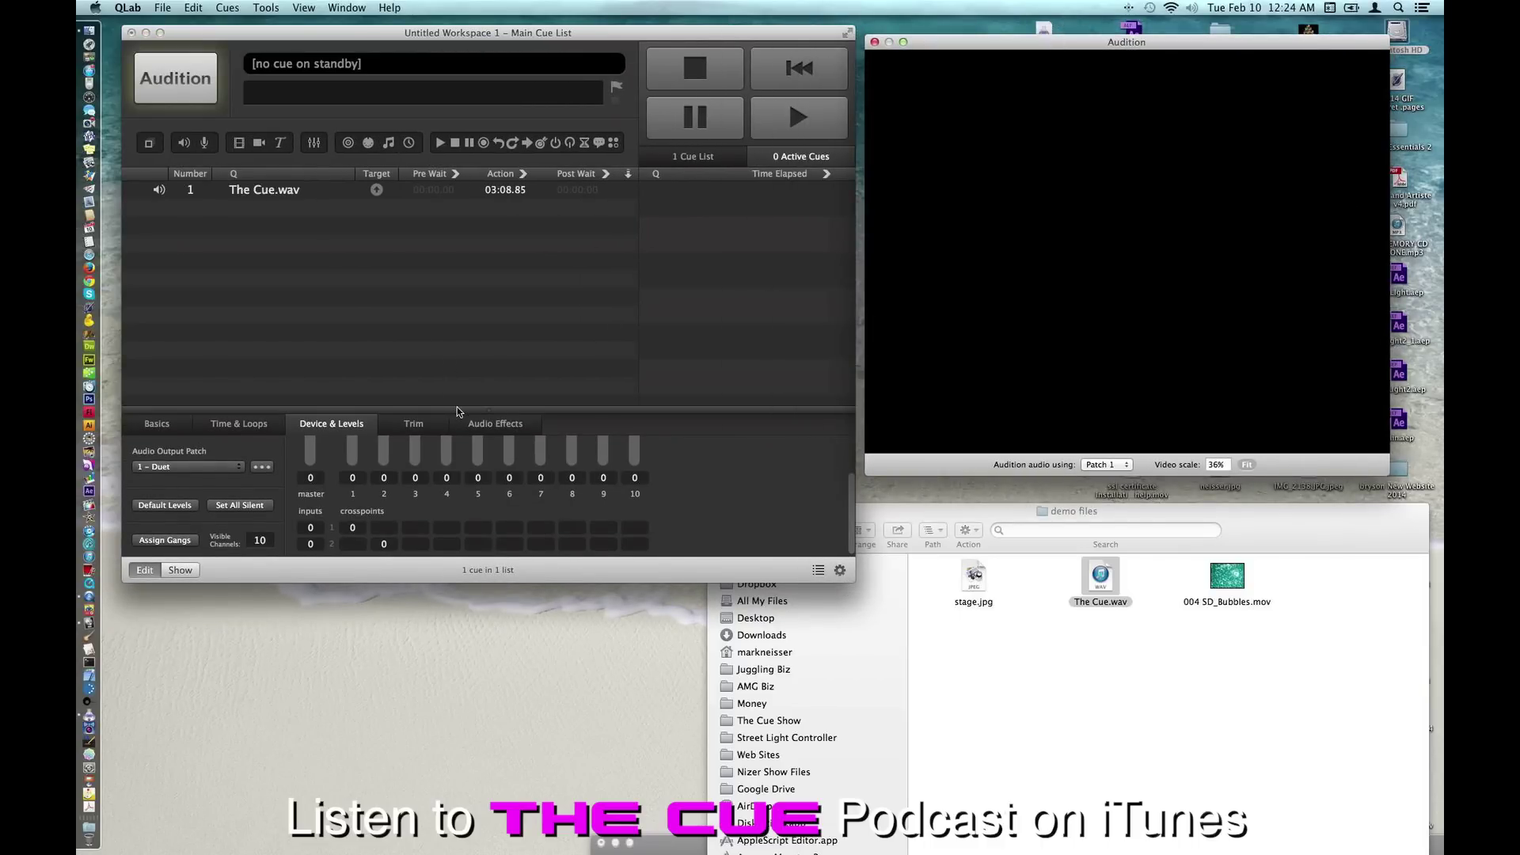
{"action": "left_click", "coordinate": [480, 412]}
{"action": "left_click_drag", "start_coordinate": [459, 293], "coordinate": [452, 282]}
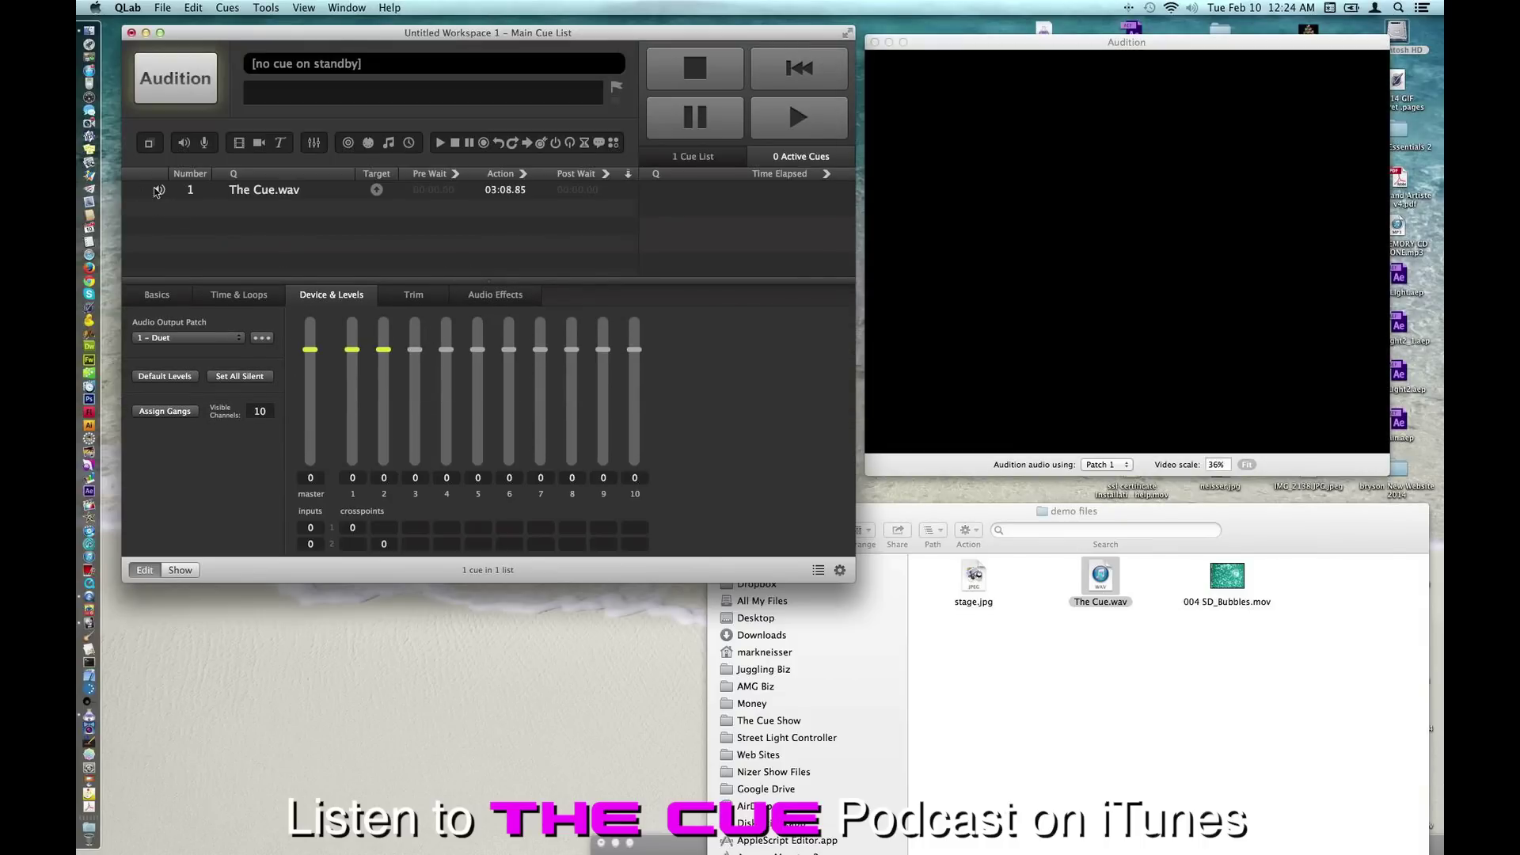
Add a fade cue after The Cue.wav and make The Cue.wav its target
{"action": "left_click", "coordinate": [300, 189]}
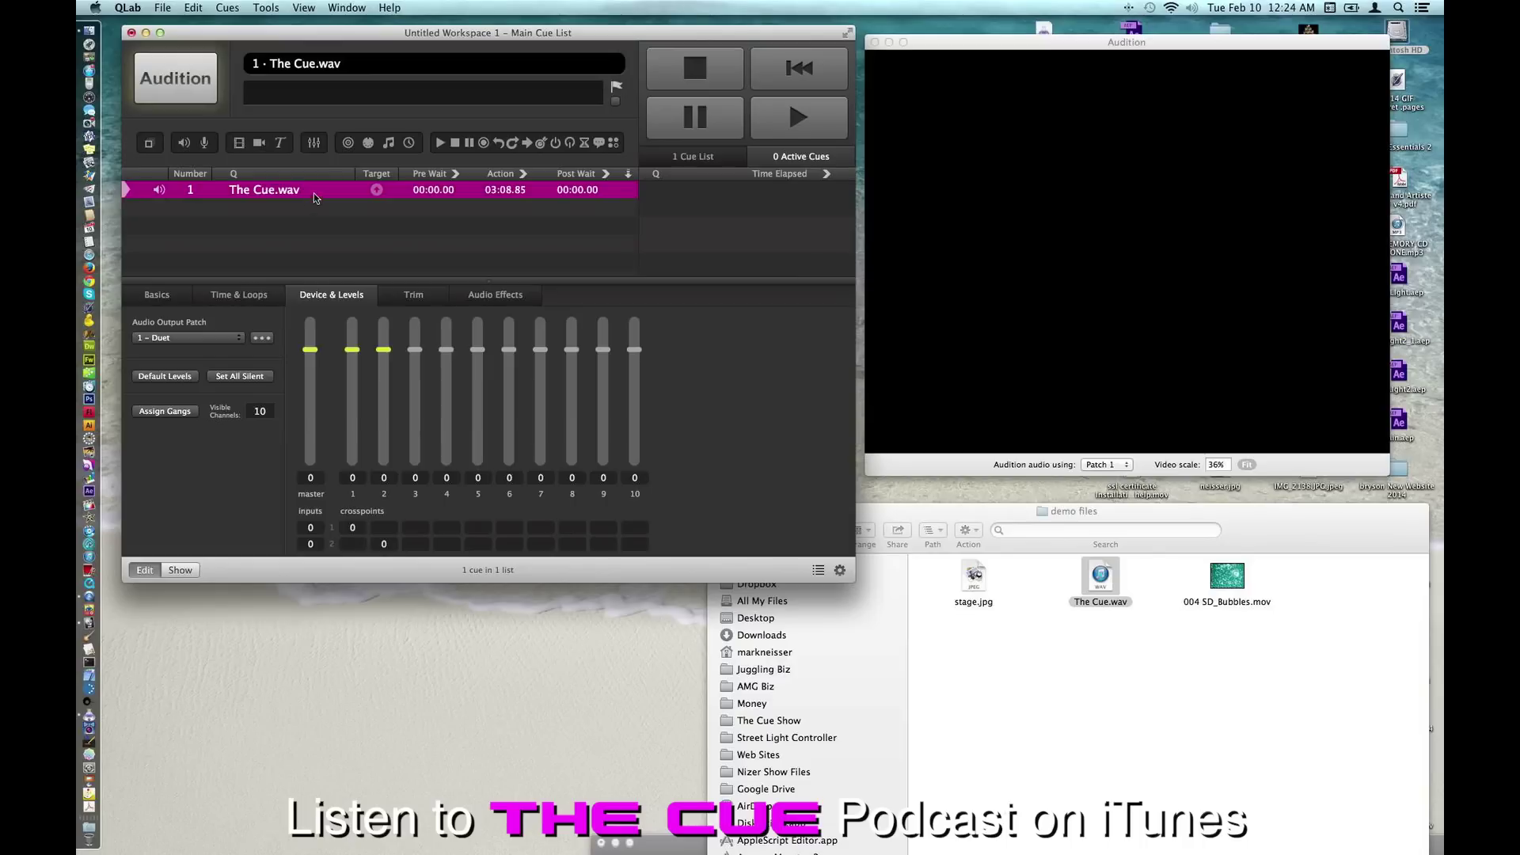
{"action": "left_click", "coordinate": [313, 142]}
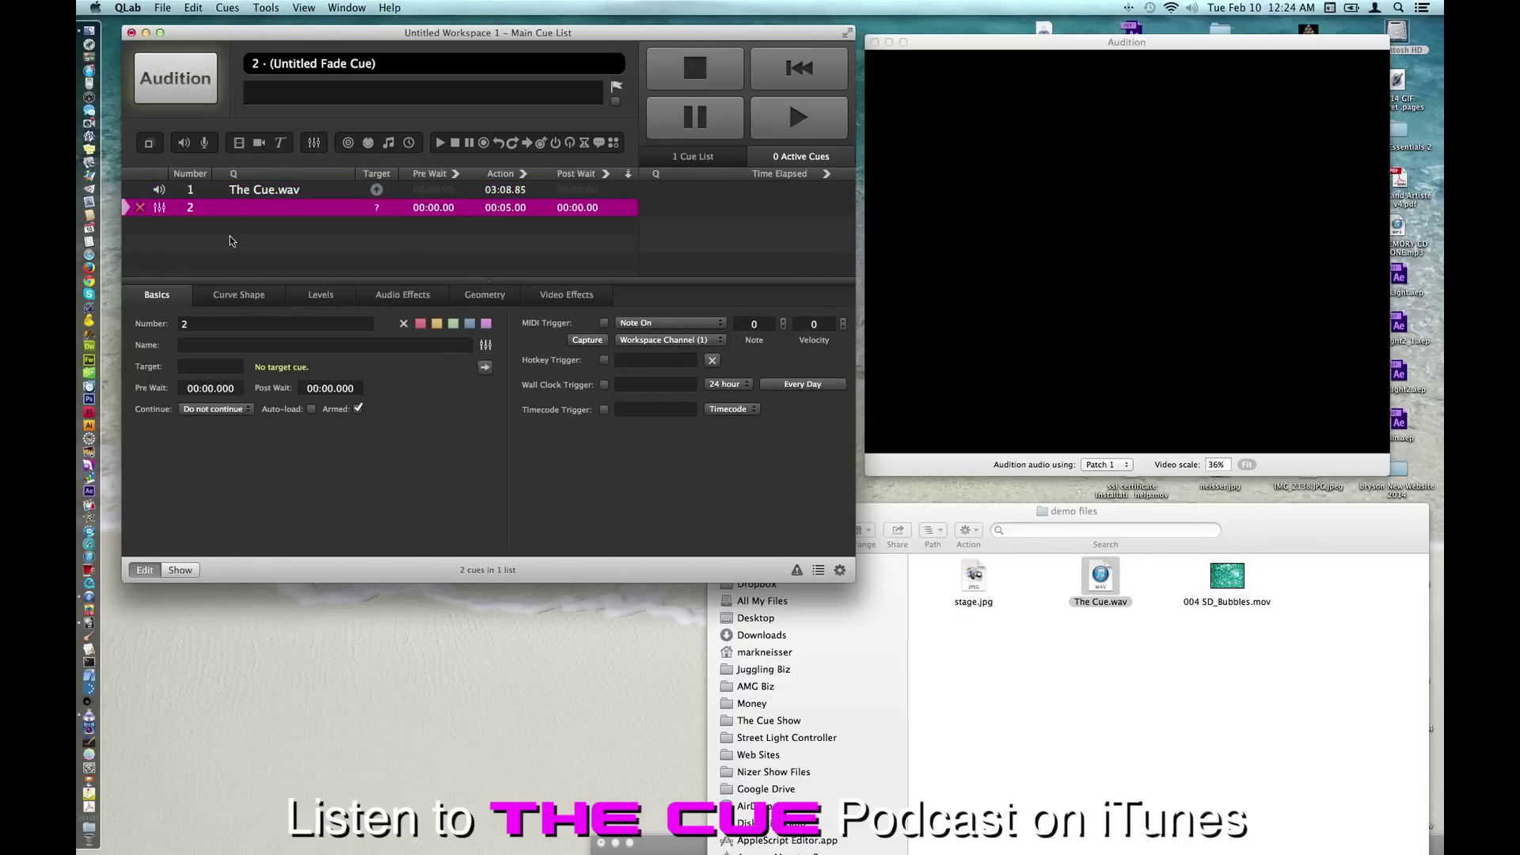
{"action": "left_click_drag", "start_coordinate": [267, 190], "coordinate": [222, 209]}
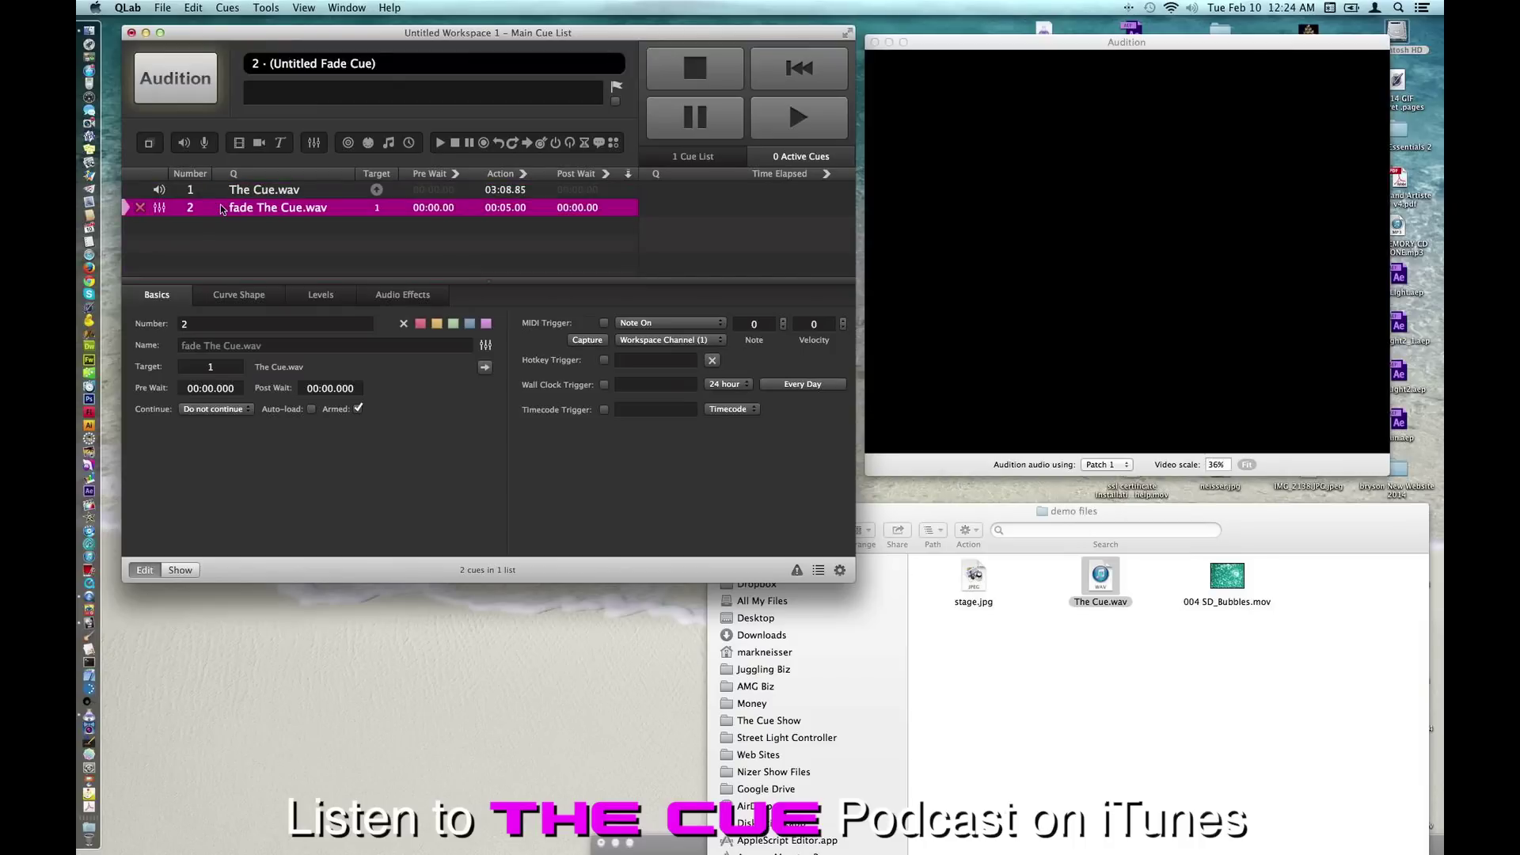
Lower output channels 1 and 2 of The Cue.wav to silence, audition the cue and stop playback
{"action": "left_click", "coordinate": [332, 190]}
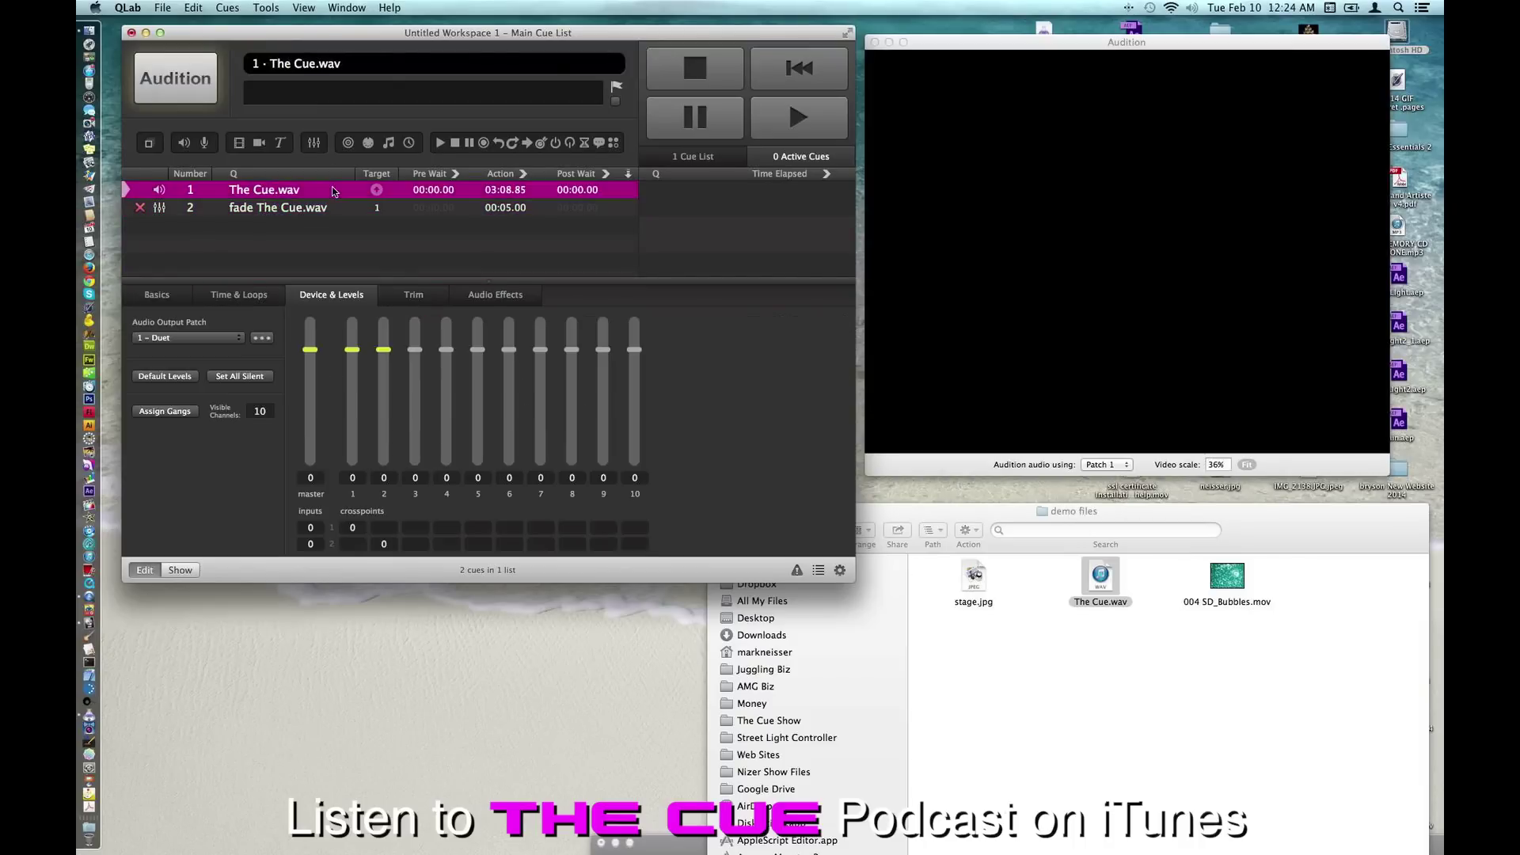
{"action": "left_click_drag", "start_coordinate": [352, 350], "coordinate": [353, 494]}
{"action": "left_click_drag", "start_coordinate": [384, 350], "coordinate": [384, 503]}
{"action": "left_click", "coordinate": [176, 88]}
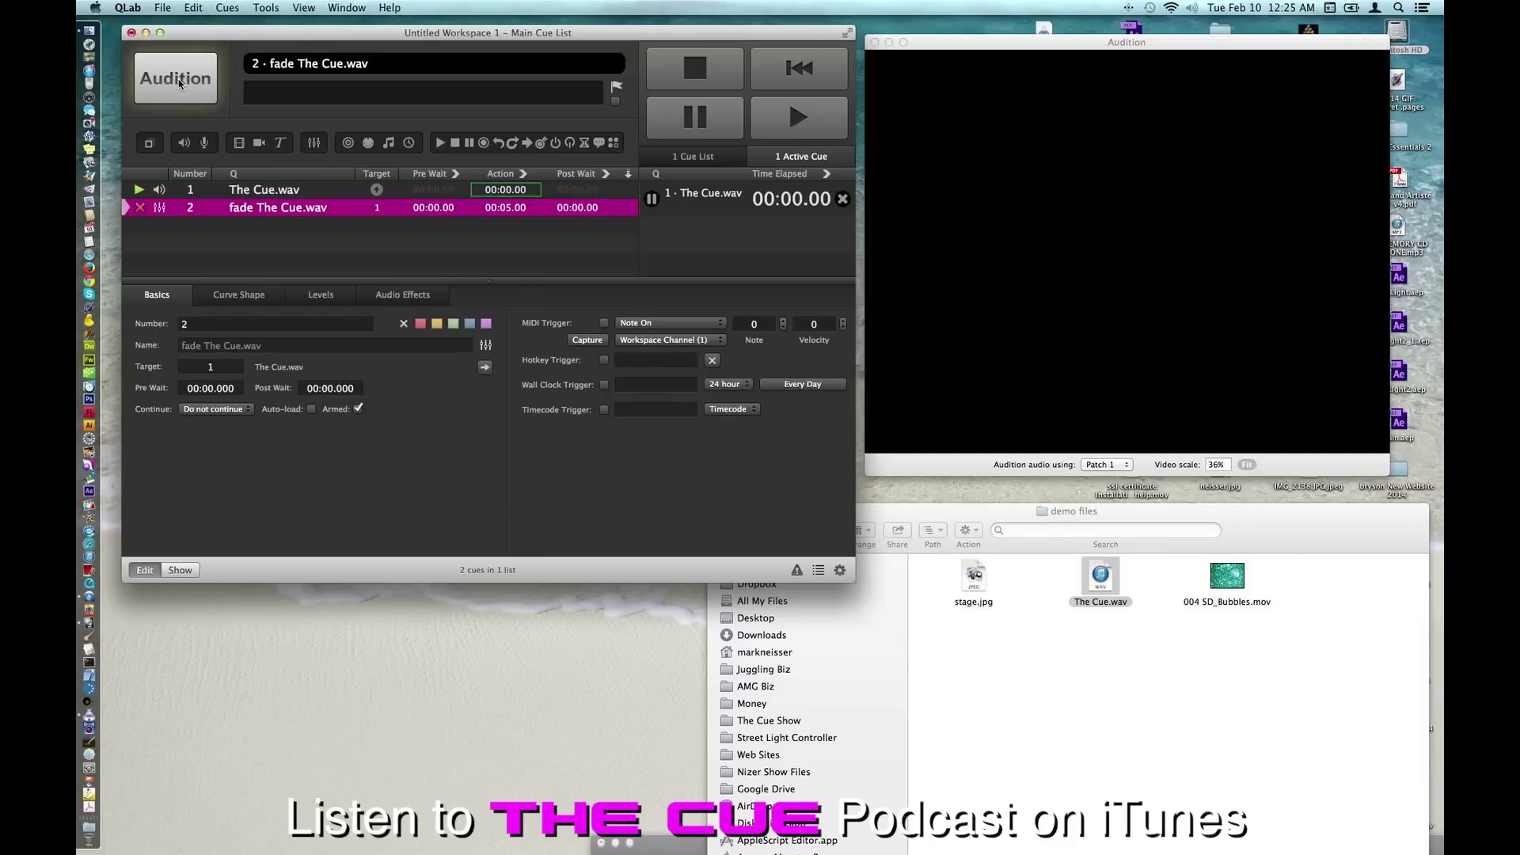
{"action": "left_click", "coordinate": [705, 63]}
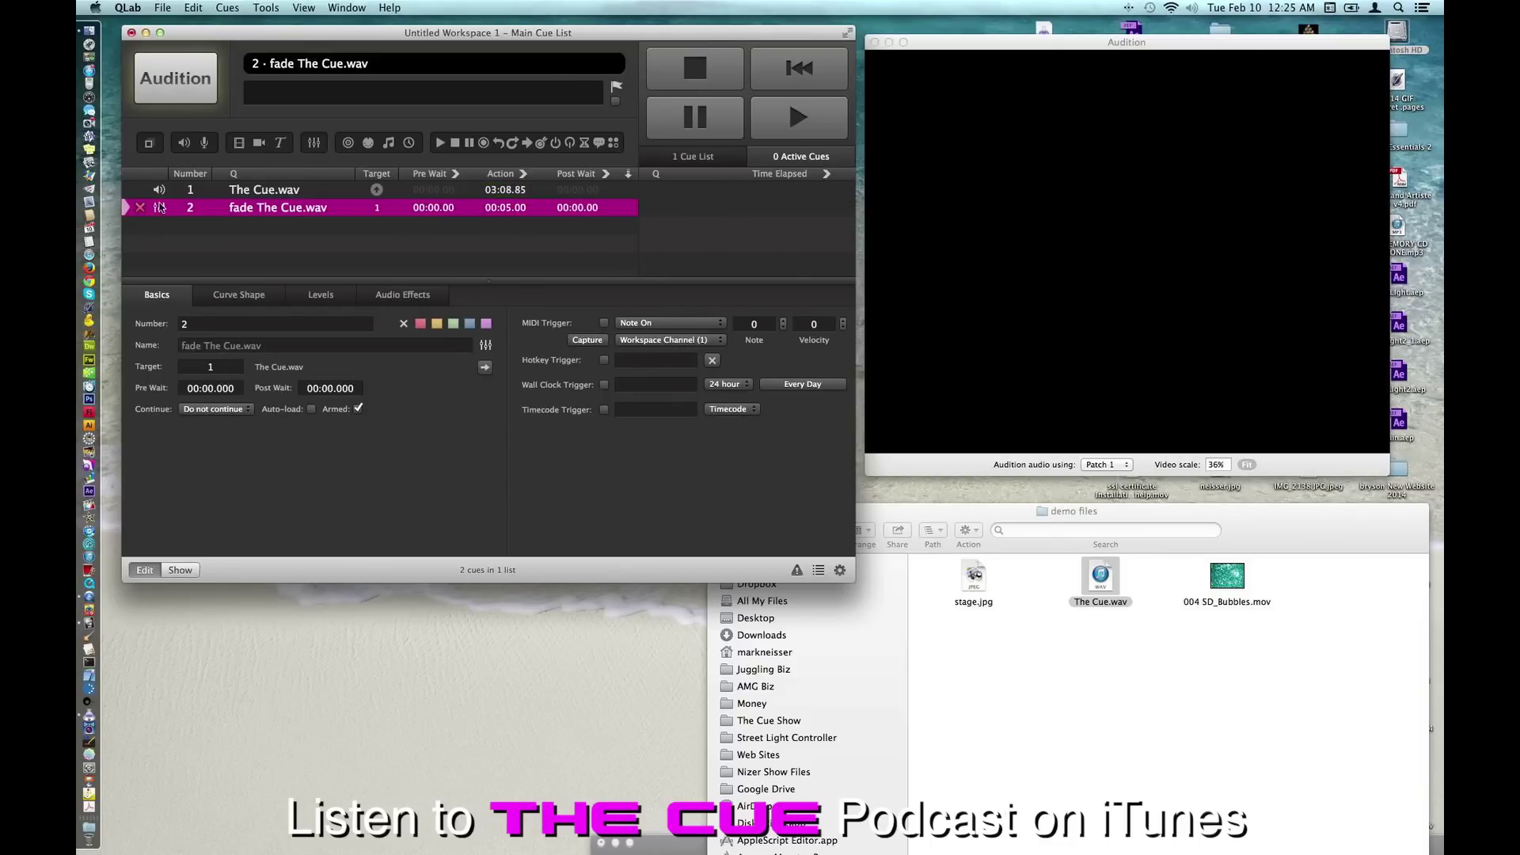
Set the master, channel 1 and channel 2 levels of the fade The Cue.wav cue to 0
{"action": "mouse_move", "coordinate": [143, 210]}
{"action": "left_click", "coordinate": [317, 295]}
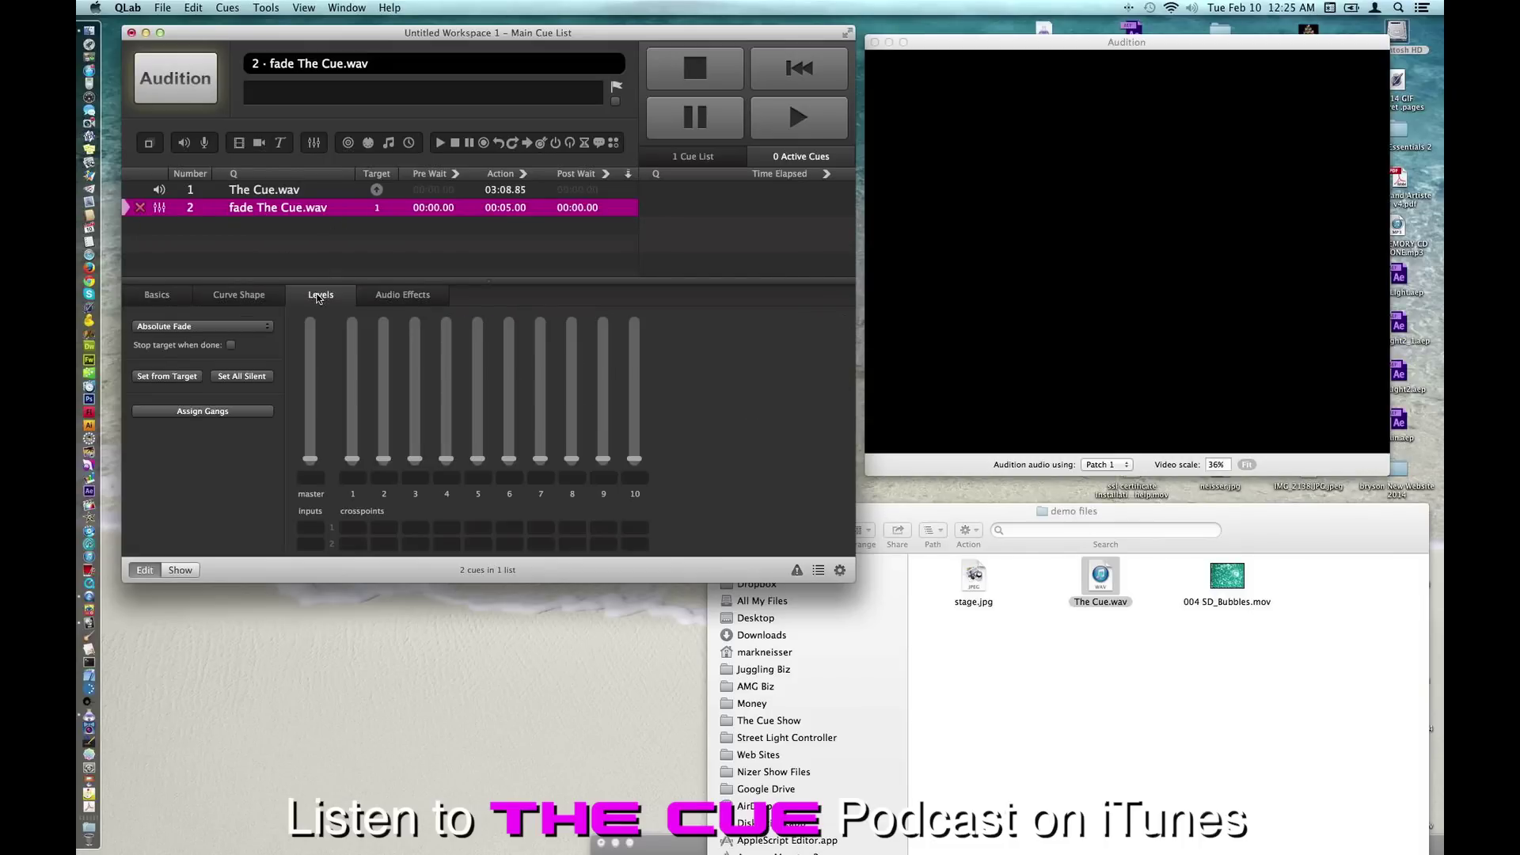
{"action": "left_click_drag", "start_coordinate": [353, 460], "coordinate": [353, 373]}
{"action": "left_click_drag", "start_coordinate": [391, 462], "coordinate": [384, 356]}
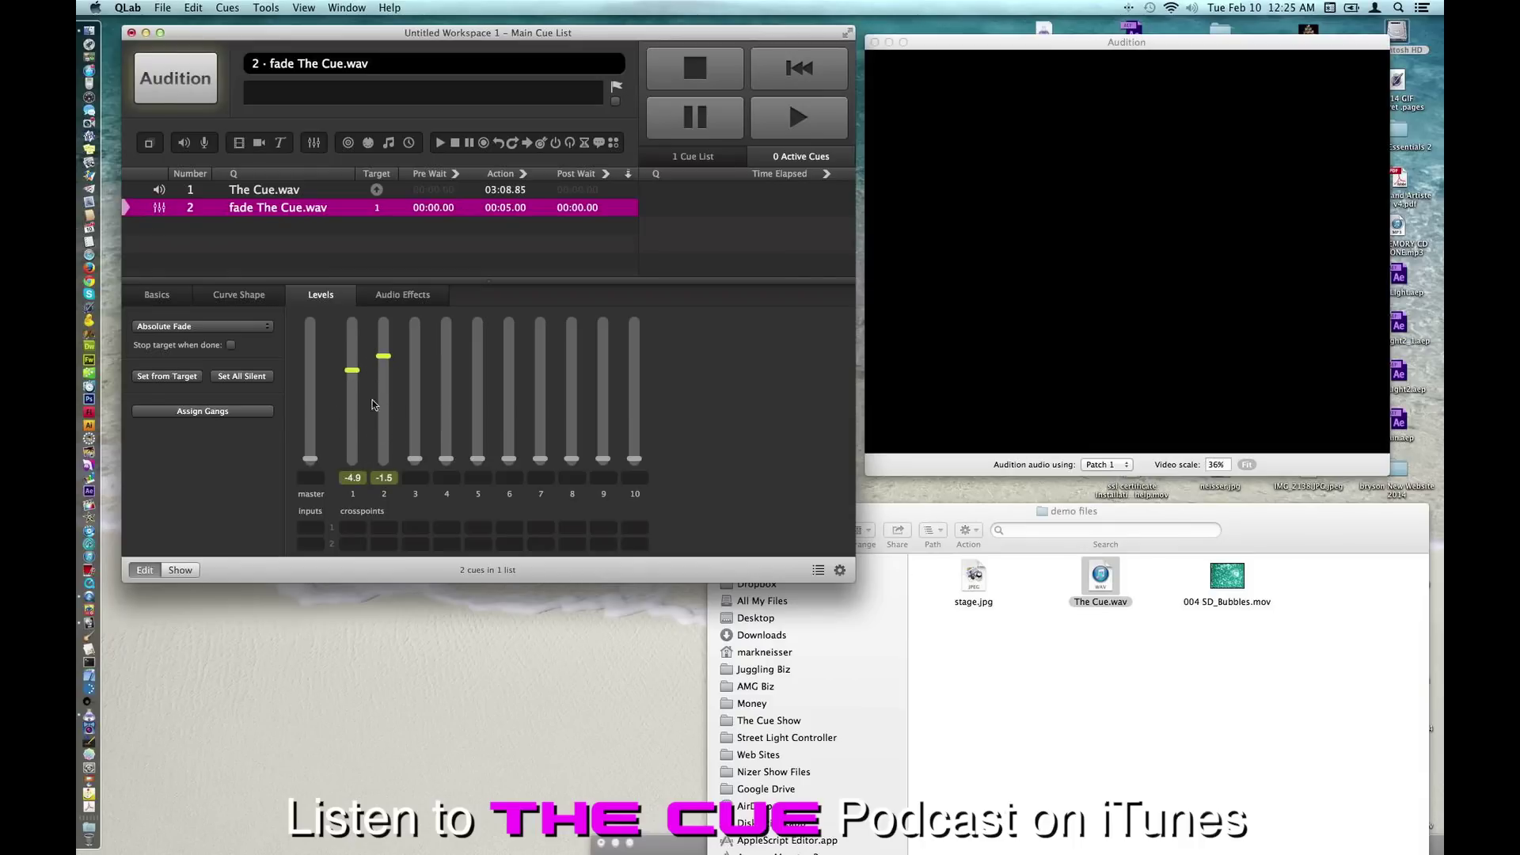
{"action": "left_click", "coordinate": [384, 415], "text": "alt"}
{"action": "left_click", "coordinate": [384, 412], "text": "alt"}
{"action": "left_click", "coordinate": [353, 426], "text": "alt"}
{"action": "left_click", "coordinate": [307, 425], "text": "alt"}
Make The Cue.wav auto-continue into its fade cue, audition the fade-in and stop playback
{"action": "left_click", "coordinate": [138, 191]}
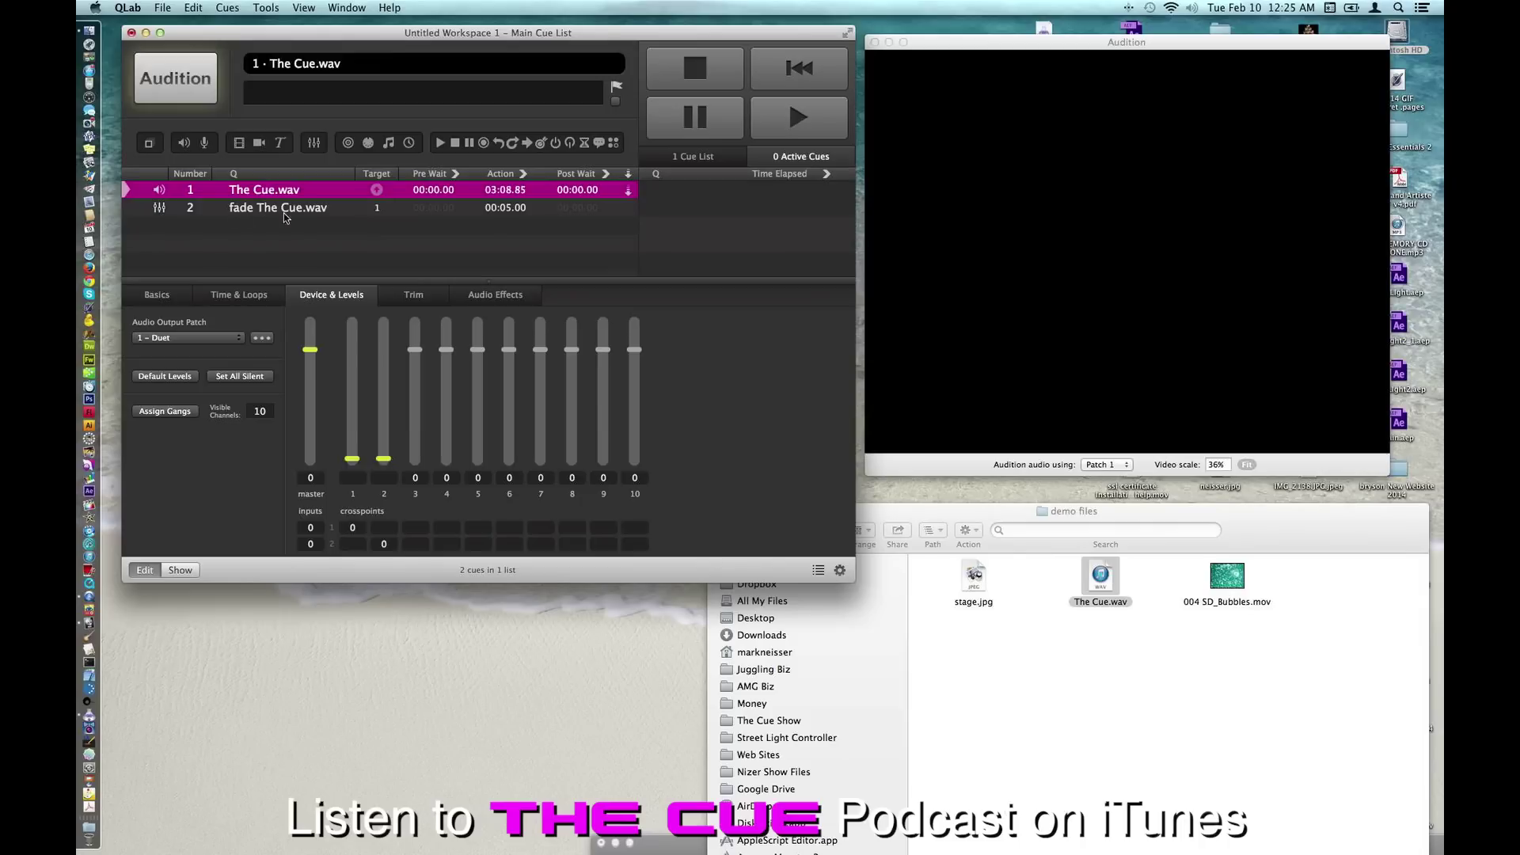
{"action": "left_click", "coordinate": [180, 86]}
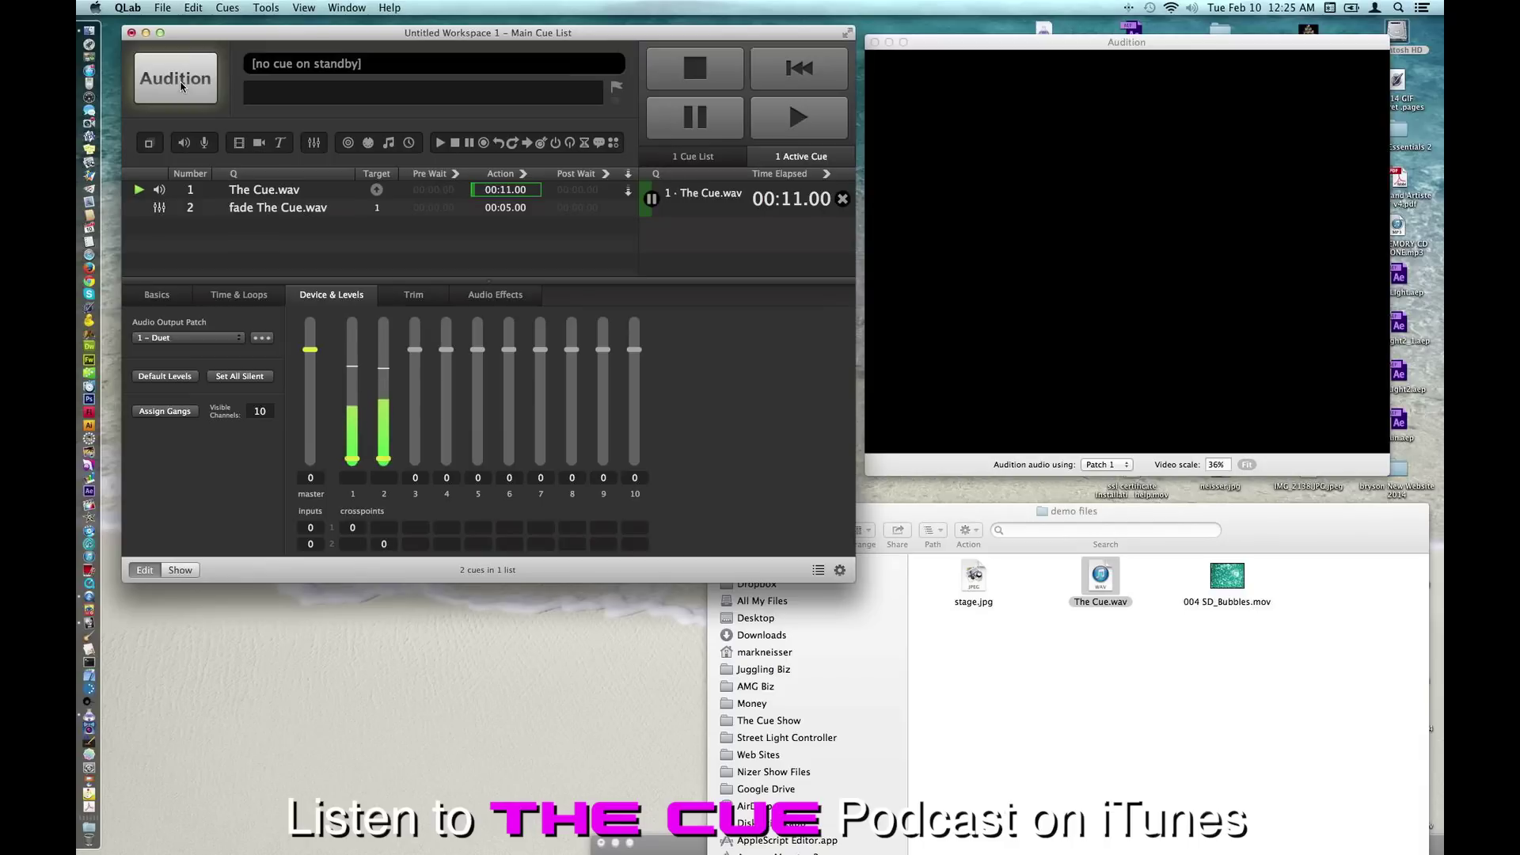
{"action": "left_click", "coordinate": [683, 65]}
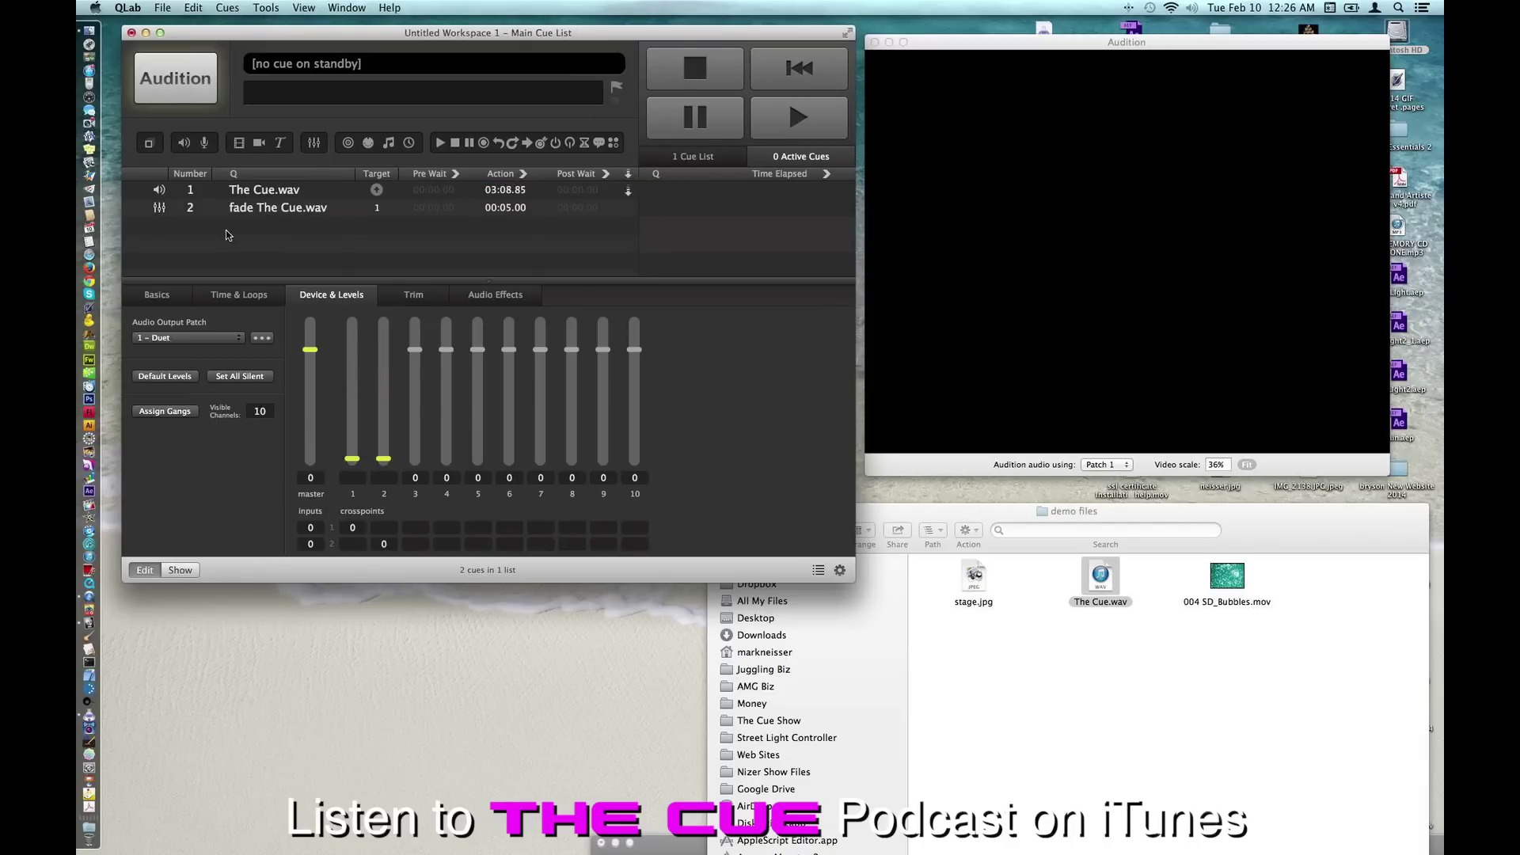
Add a second fade cue as cue 3, widen the cue list, and target the new fade at The Cue.wav
{"action": "left_click", "coordinate": [273, 209]}
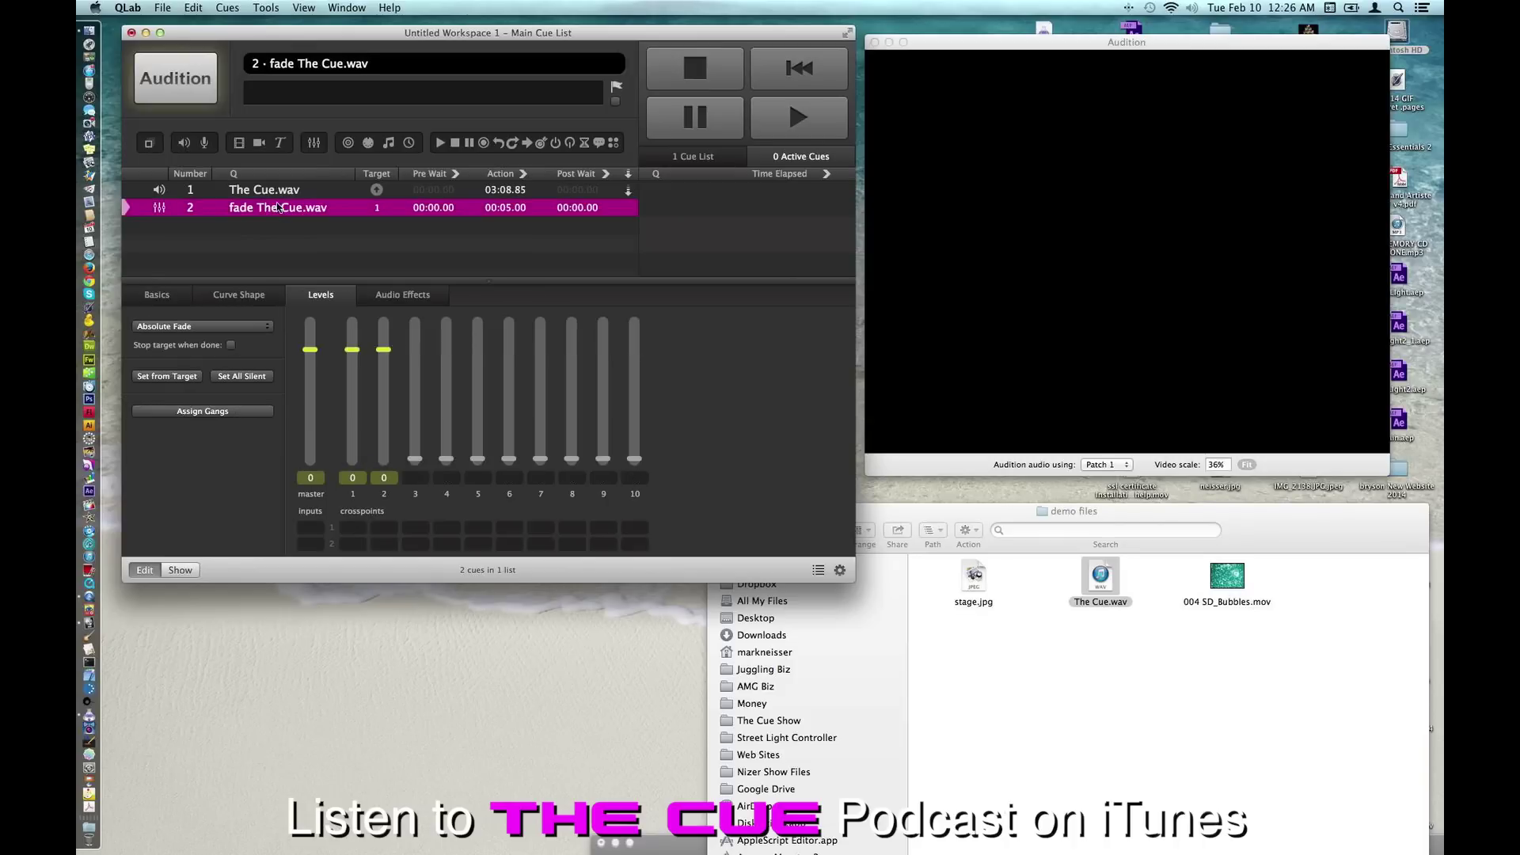
{"action": "left_click", "coordinate": [314, 143]}
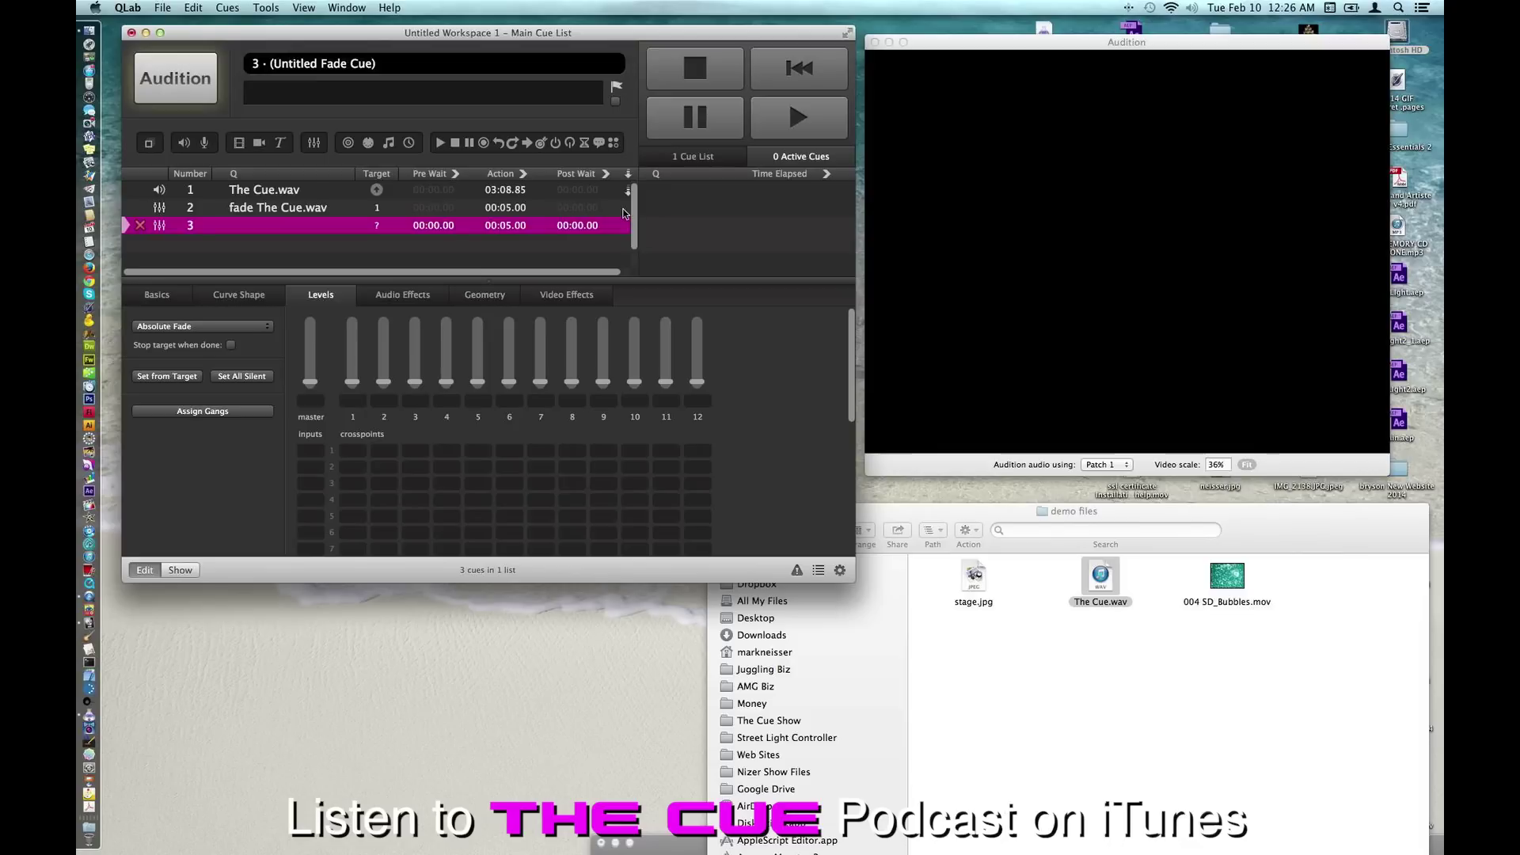
{"action": "left_click_drag", "start_coordinate": [644, 230], "coordinate": [675, 231]}
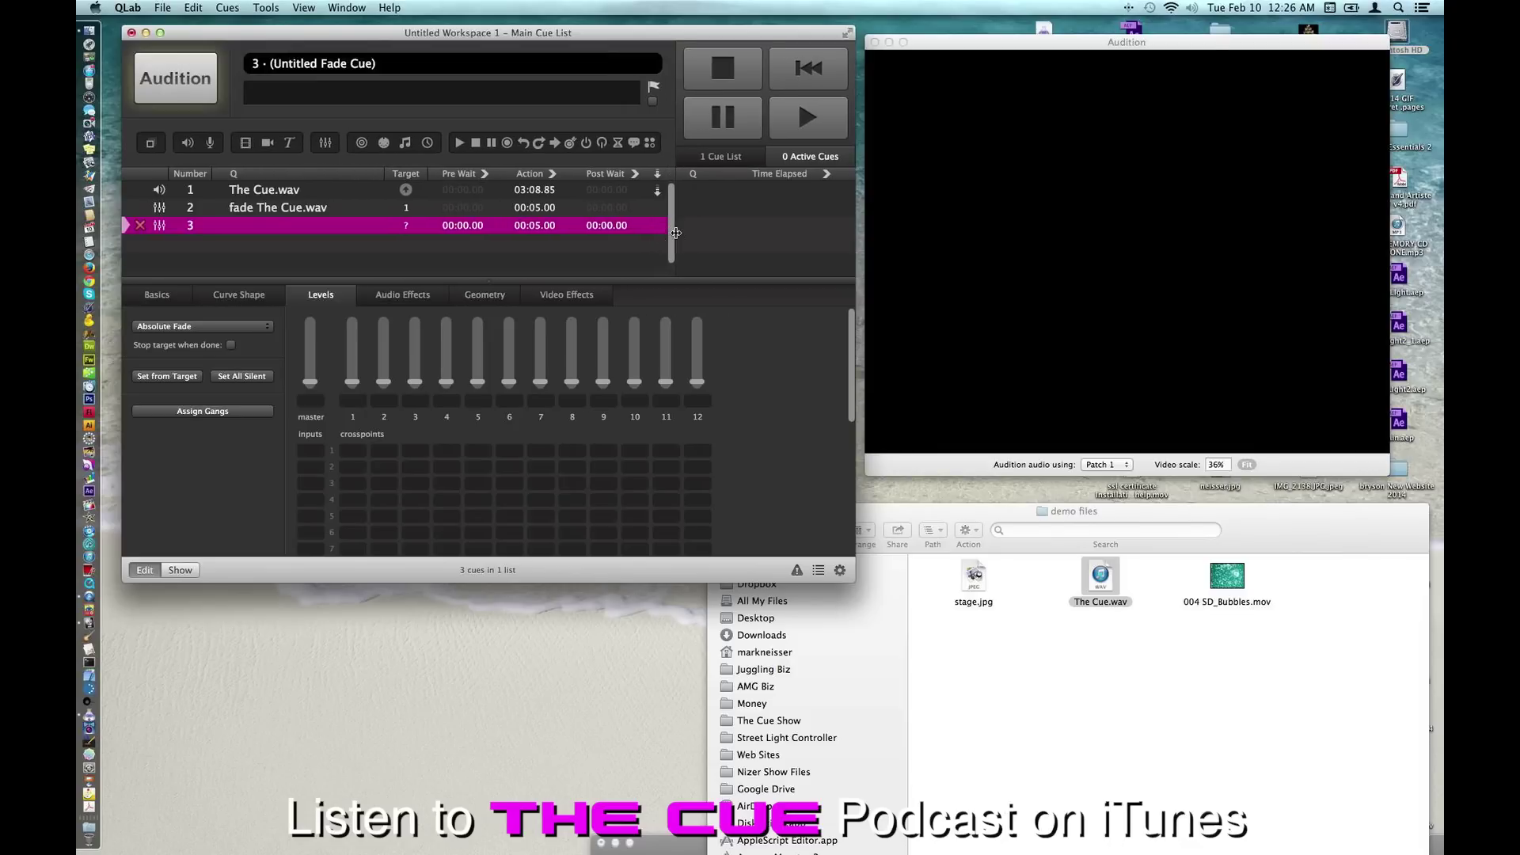
{"action": "left_click", "coordinate": [215, 196]}
{"action": "left_click_drag", "start_coordinate": [215, 196], "coordinate": [220, 229]}
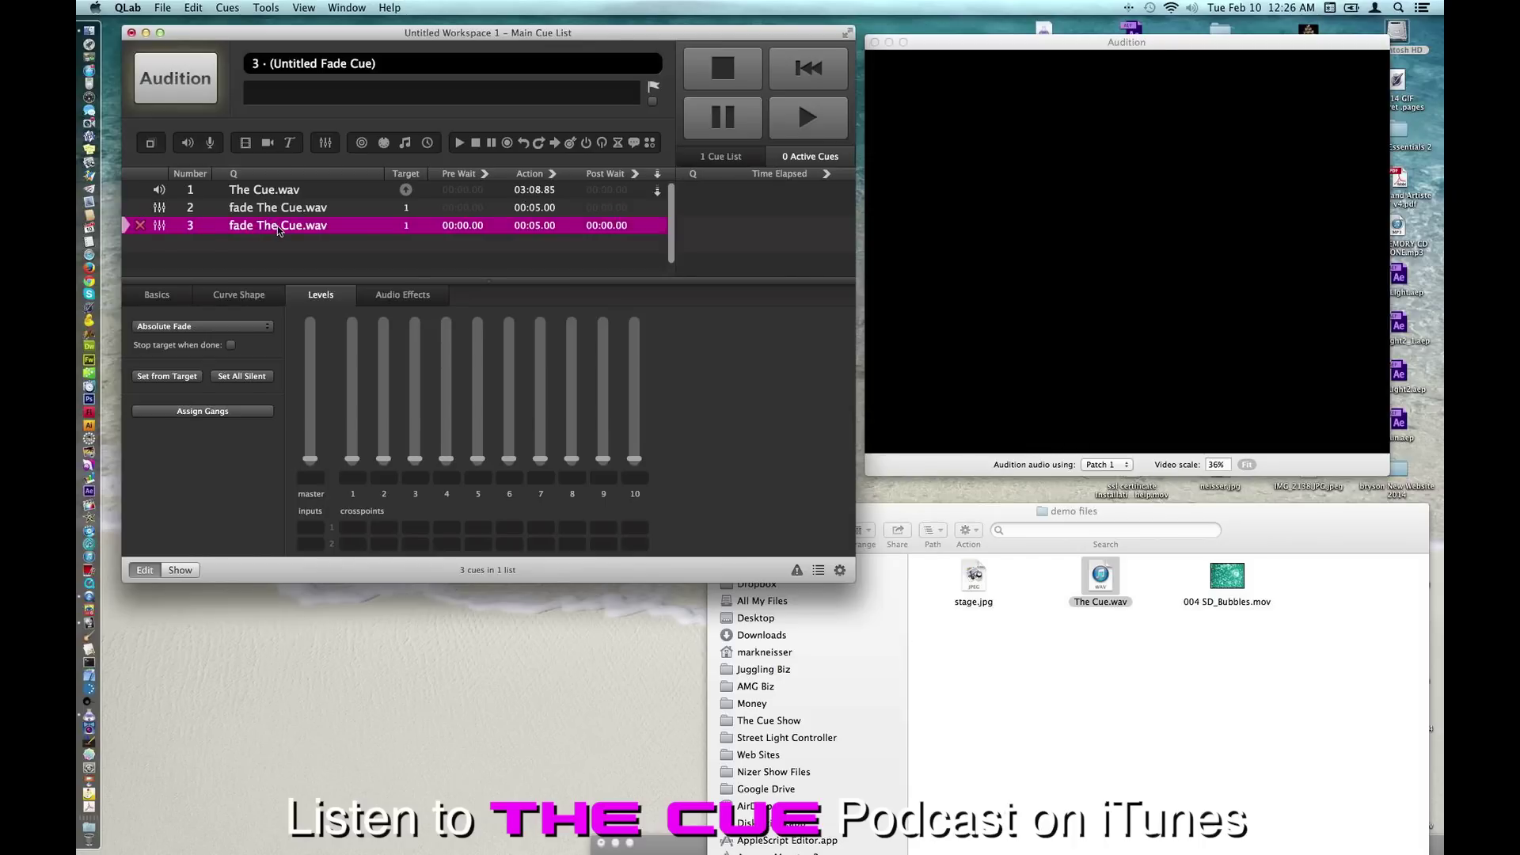
Set cue 3's master, channel 1 and channel 2 levels to -INF and make it stop its target when done
{"action": "left_click_drag", "start_coordinate": [351, 426], "coordinate": [383, 459]}
{"action": "left_click", "coordinate": [309, 468]}
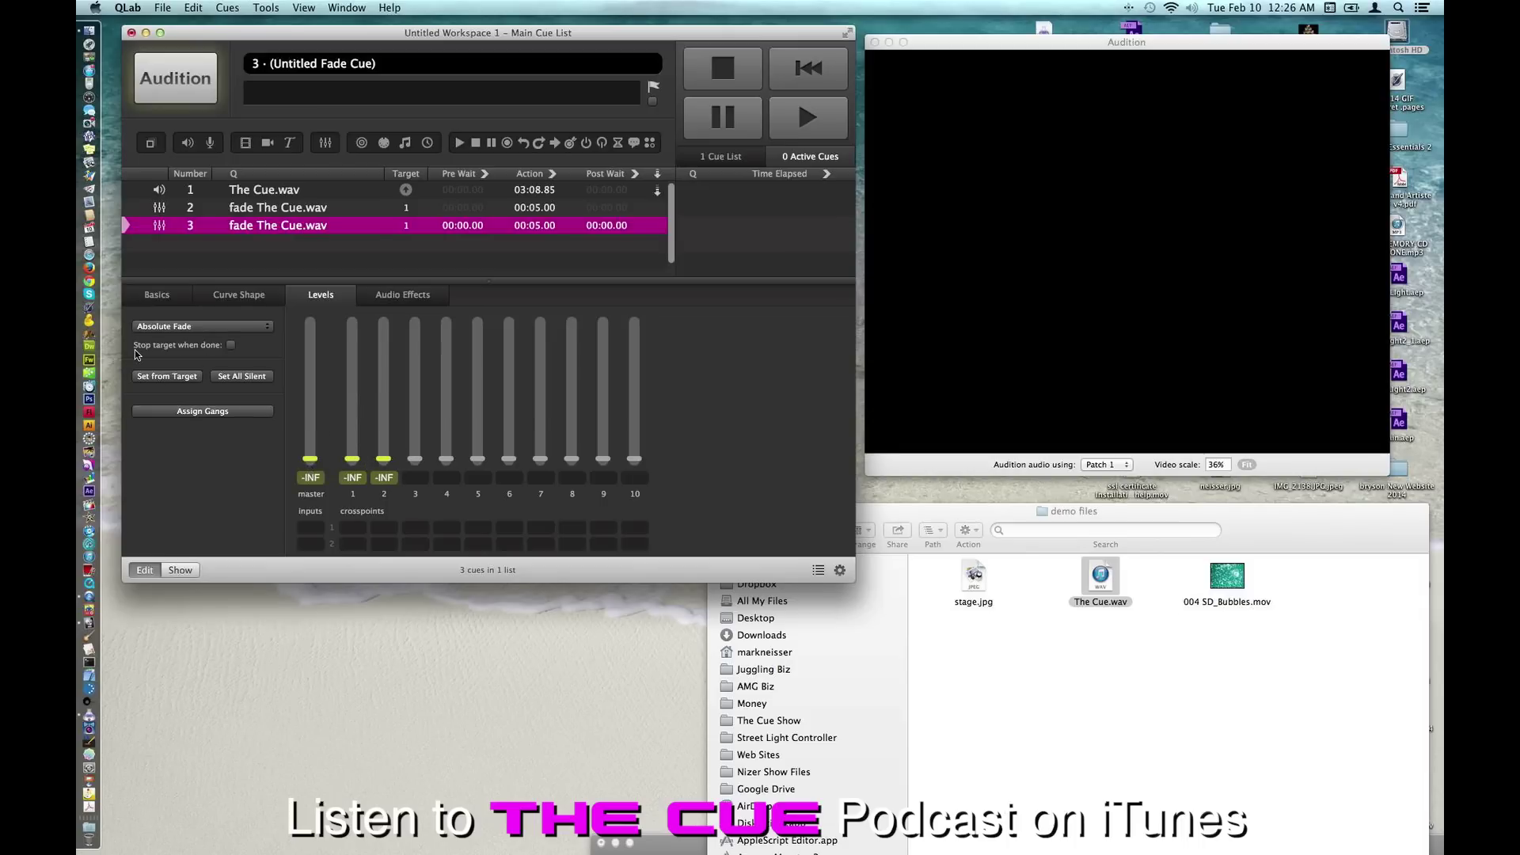
{"action": "left_click", "coordinate": [231, 345]}
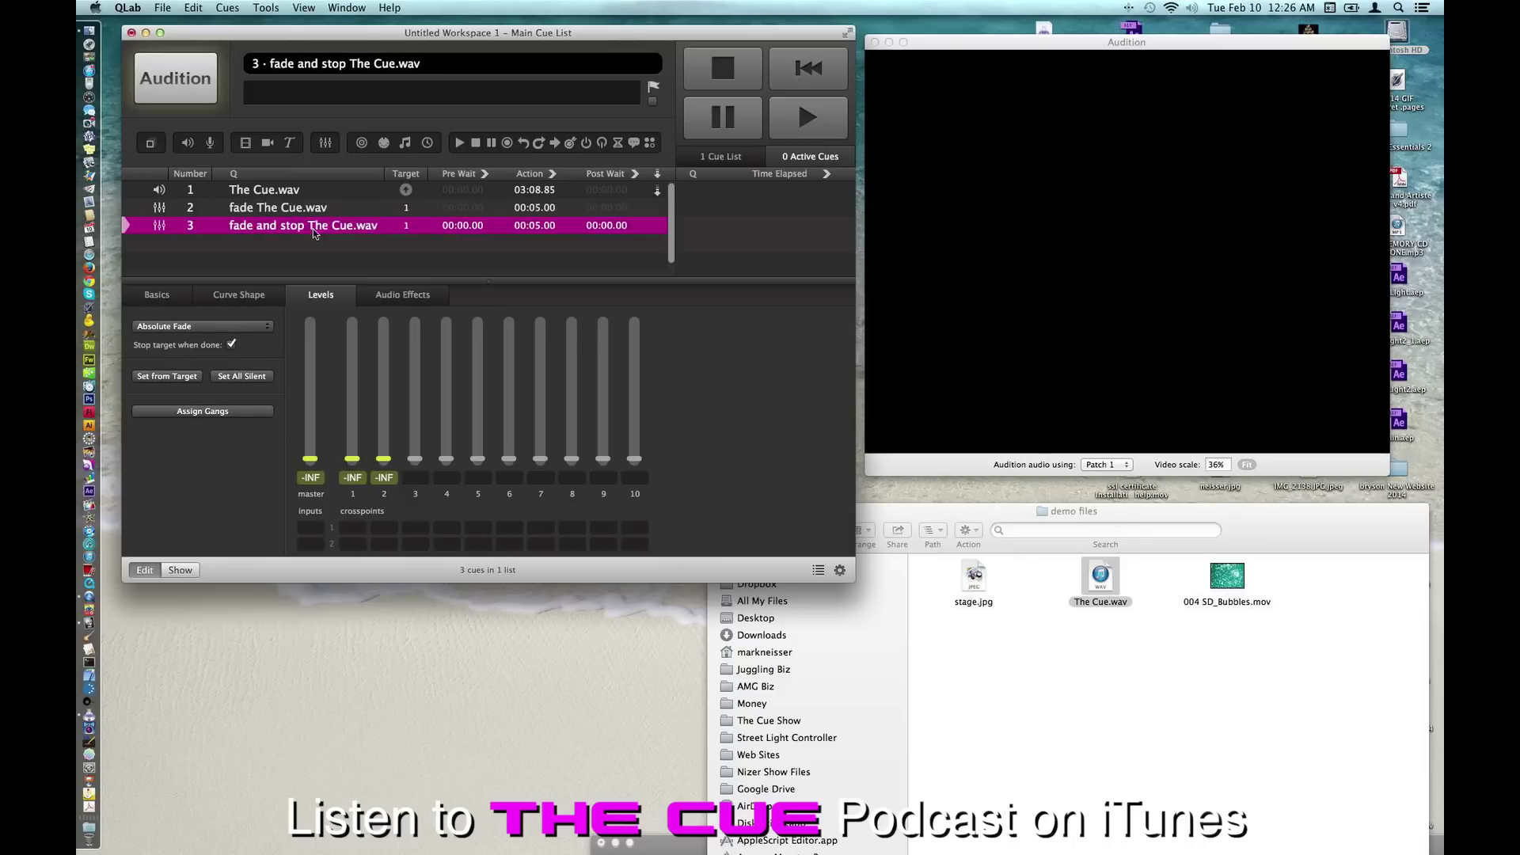
Audition the sequence from The Cue.wav through its fade-in and trigger the fade-out cue
{"action": "left_click", "coordinate": [333, 191]}
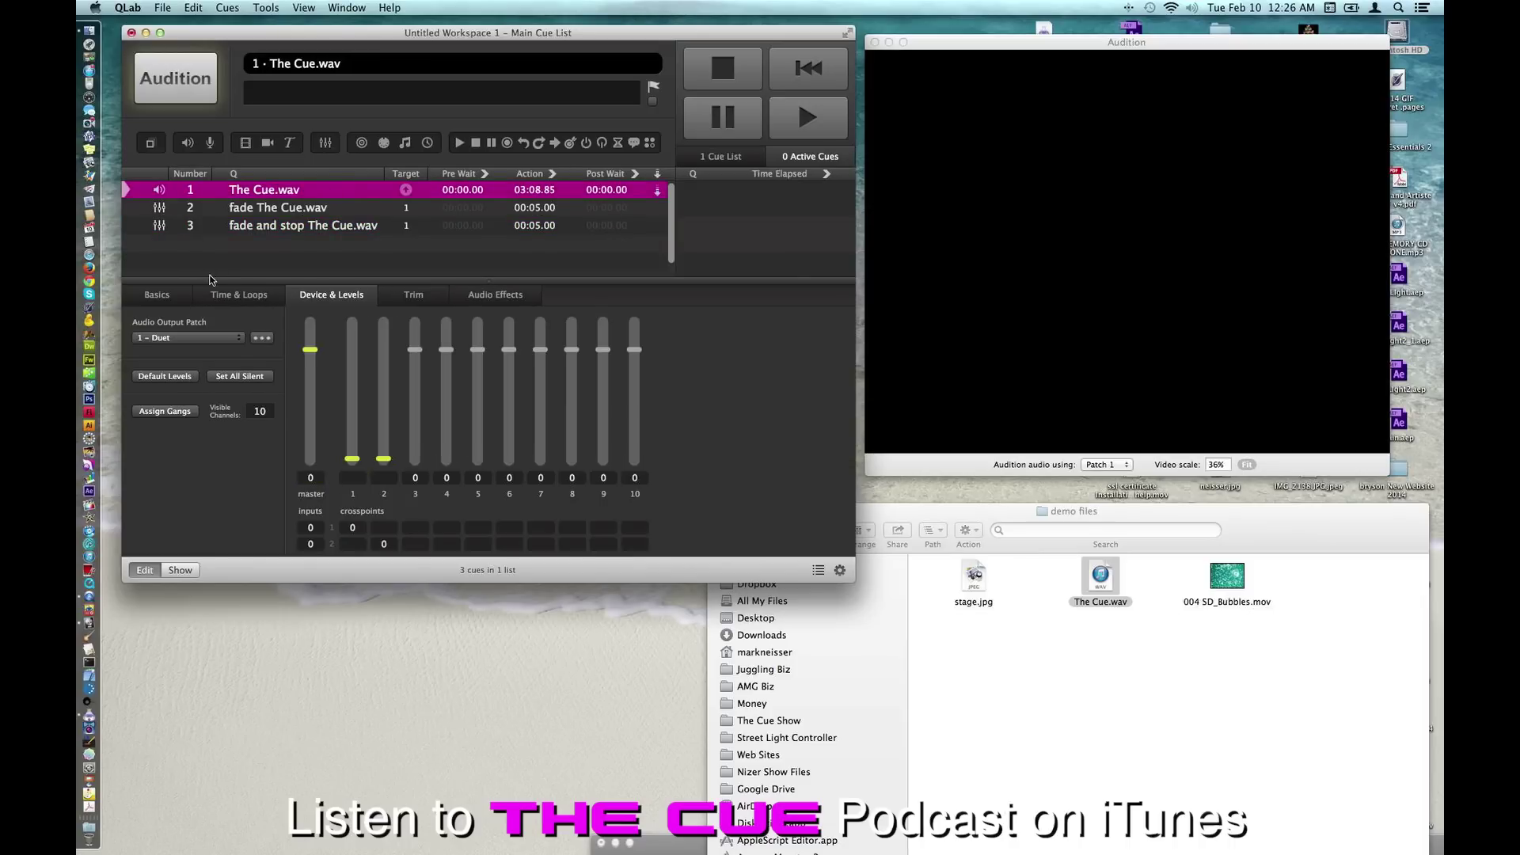
{"action": "left_click", "coordinate": [170, 78]}
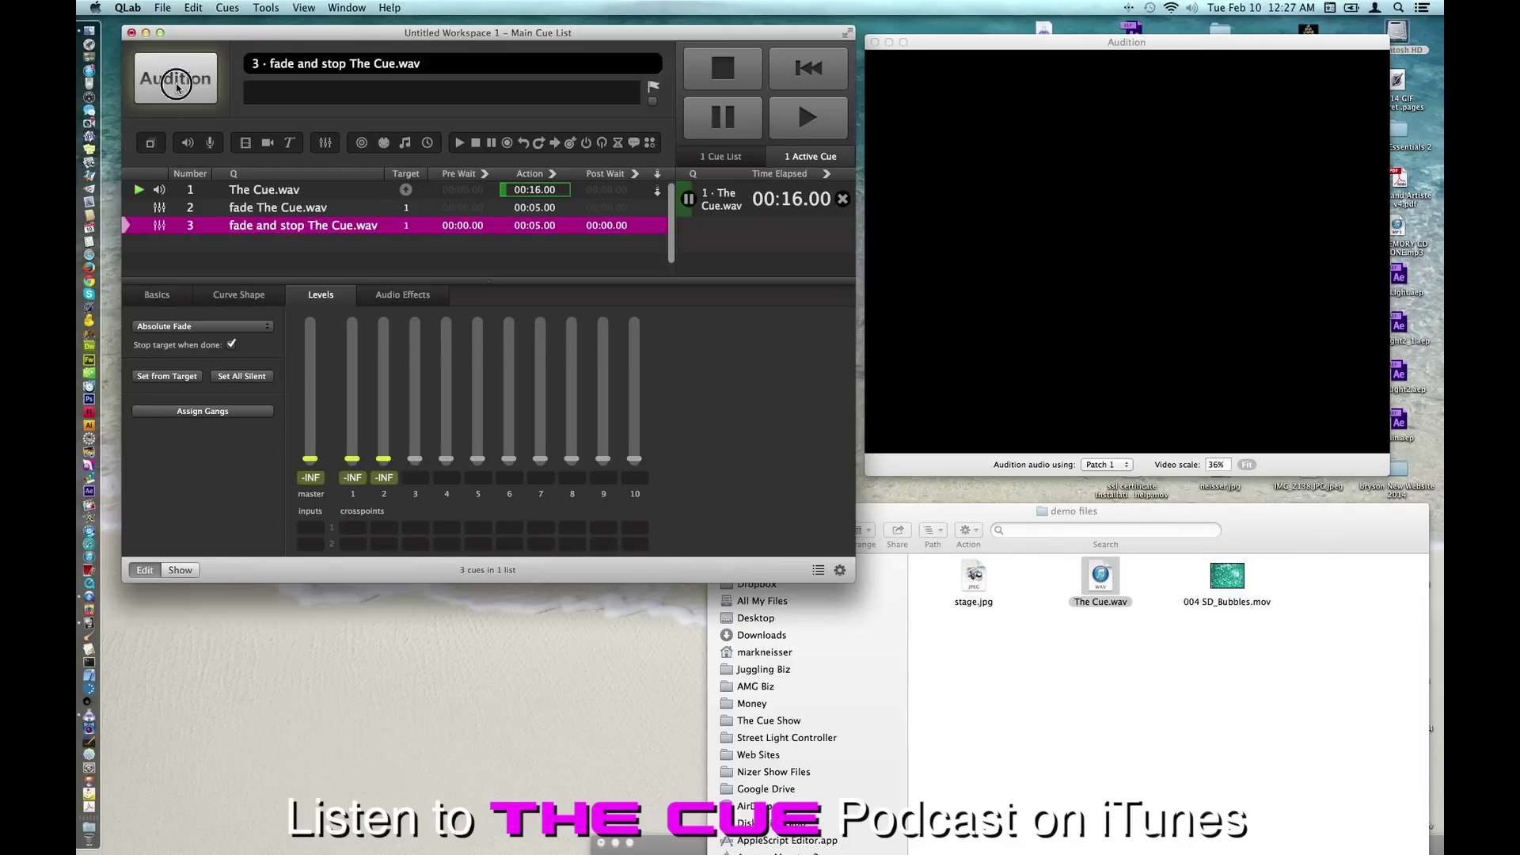
{"action": "key", "text": "space"}
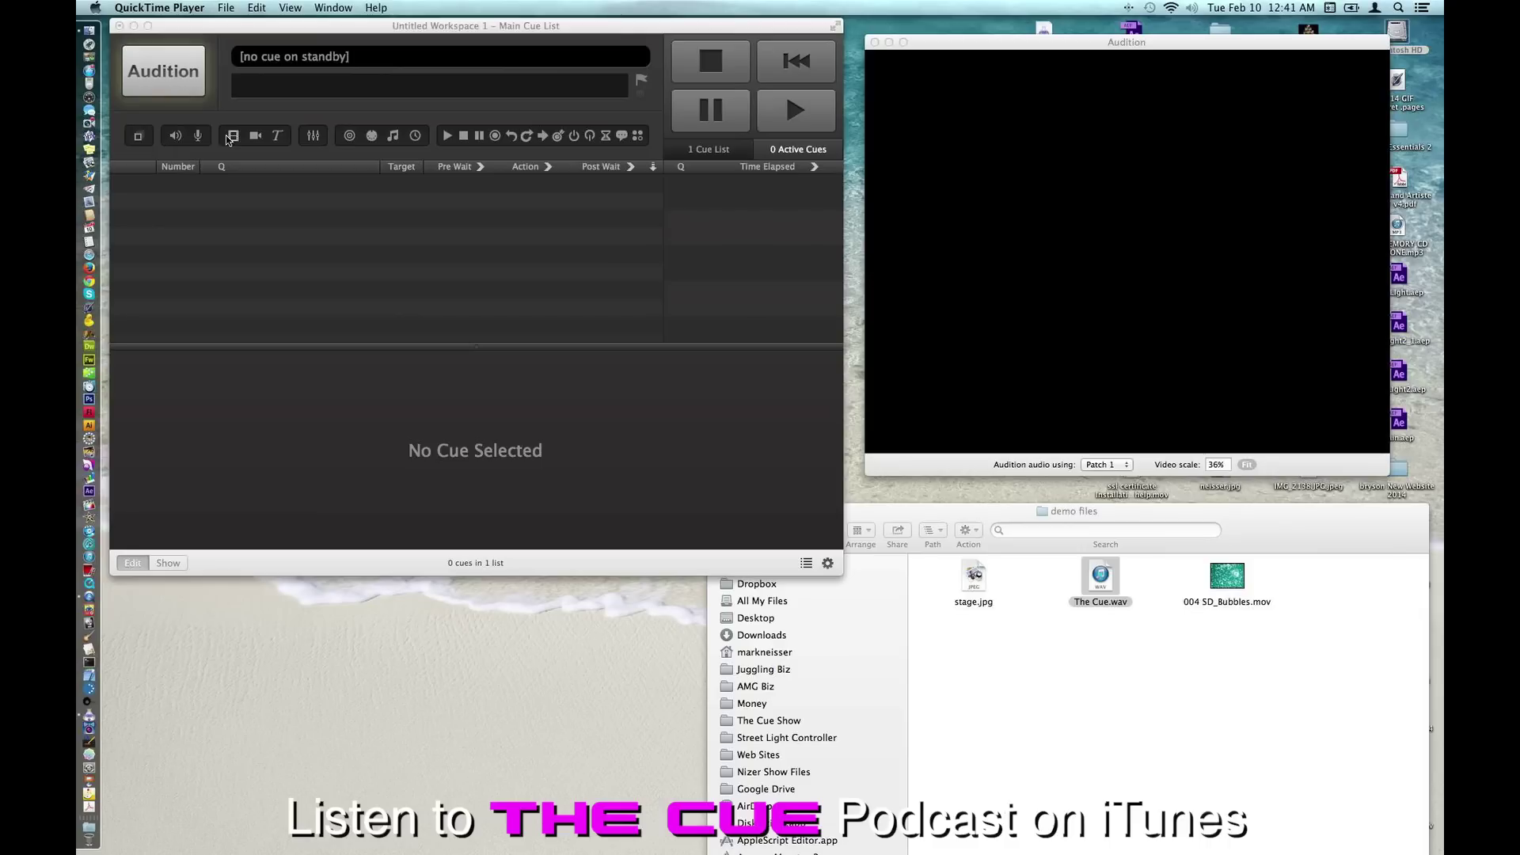
Add a Titles cue to the empty cue list and replace its text with "The Cue"
{"action": "left_click", "coordinate": [277, 137]}
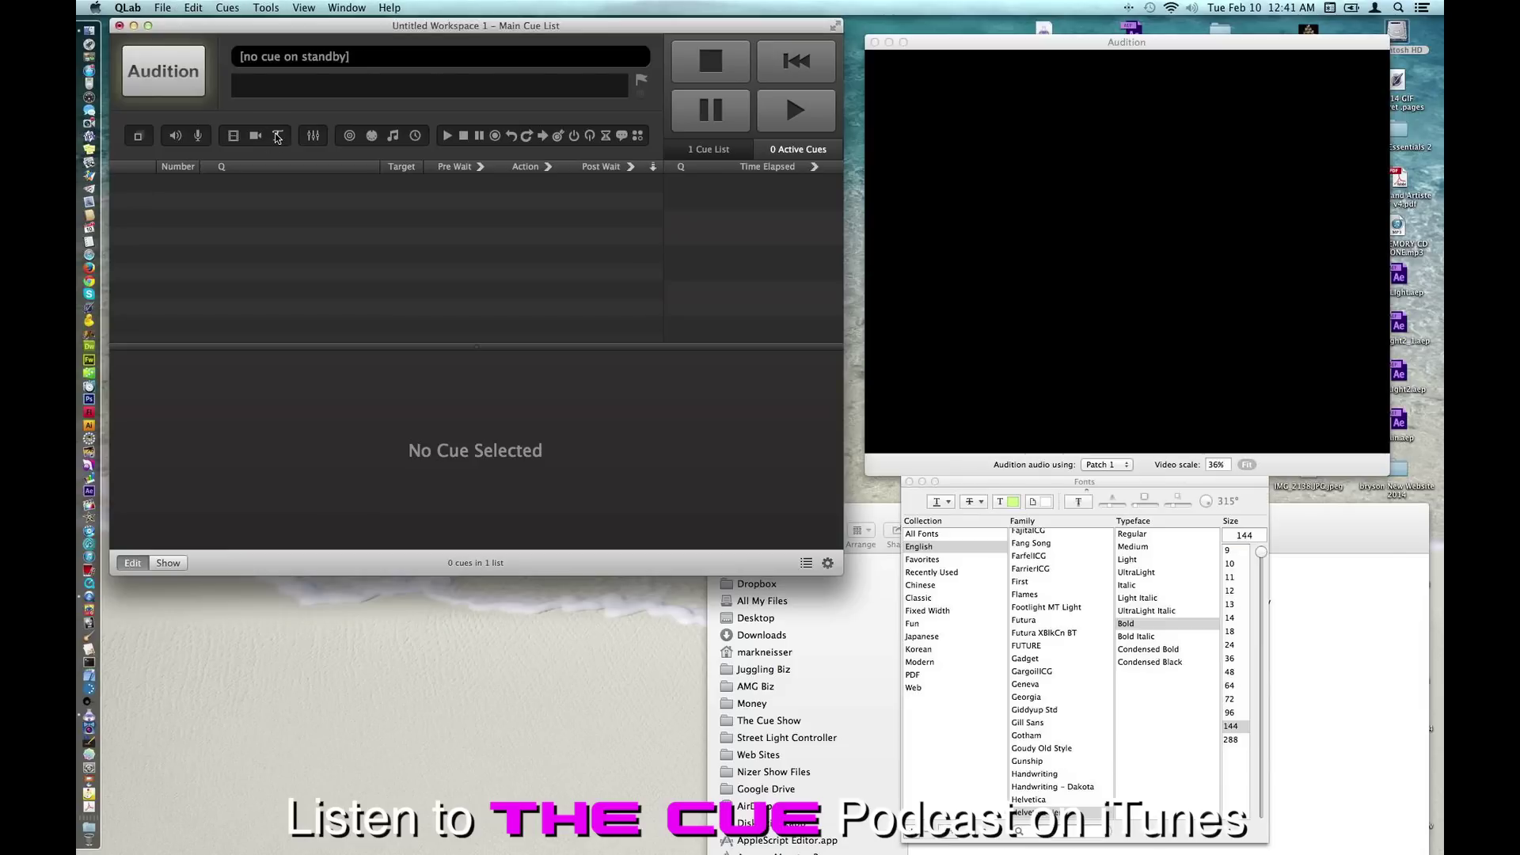
{"action": "left_click_drag", "start_coordinate": [279, 136], "coordinate": [250, 217]}
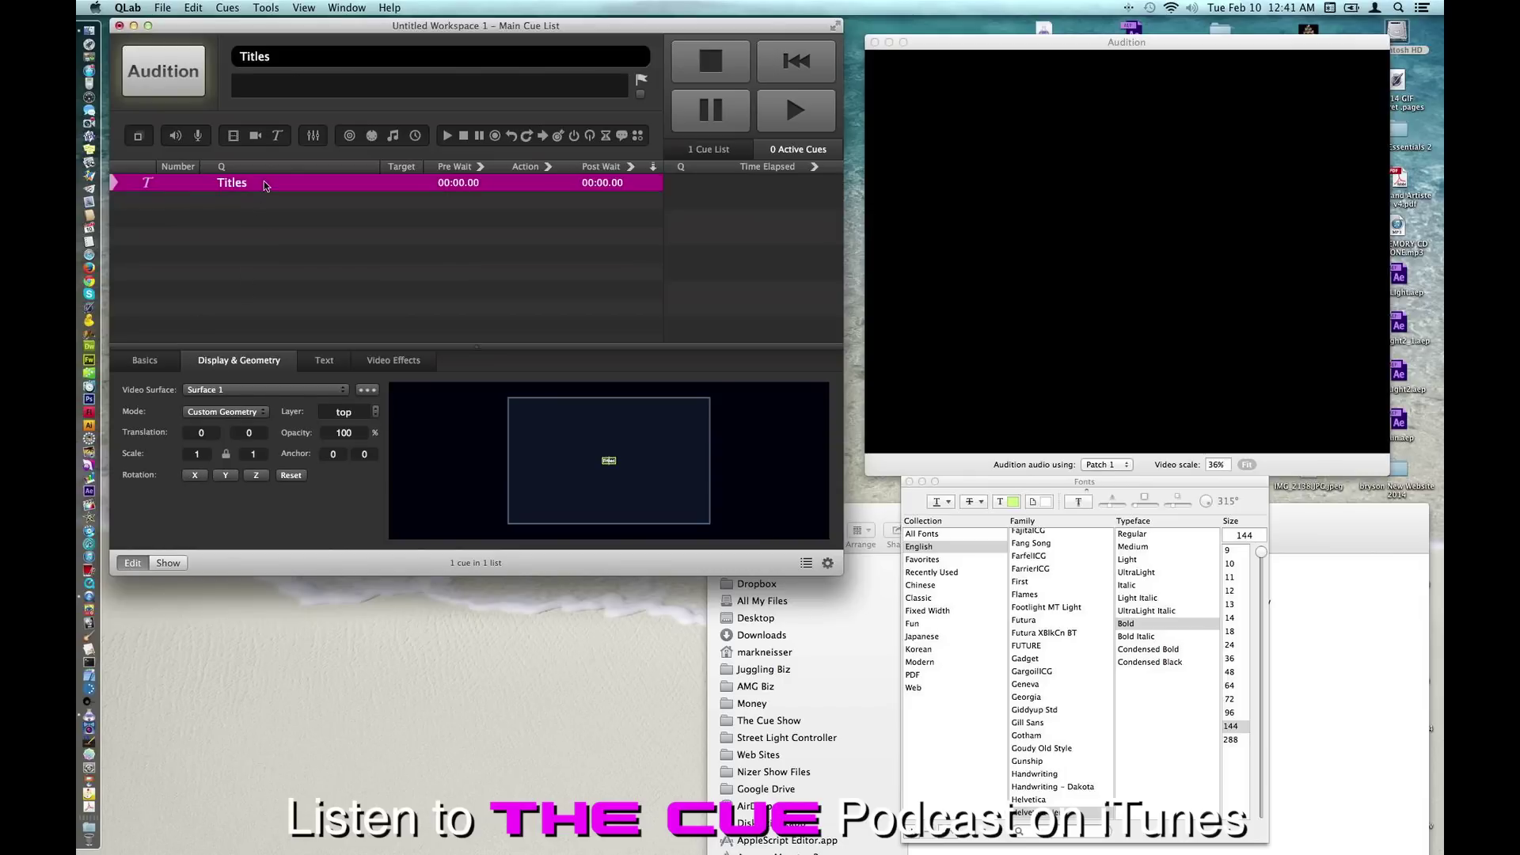
{"action": "left_click", "coordinate": [328, 357]}
{"action": "left_click_drag", "start_coordinate": [553, 411], "coordinate": [413, 411]}
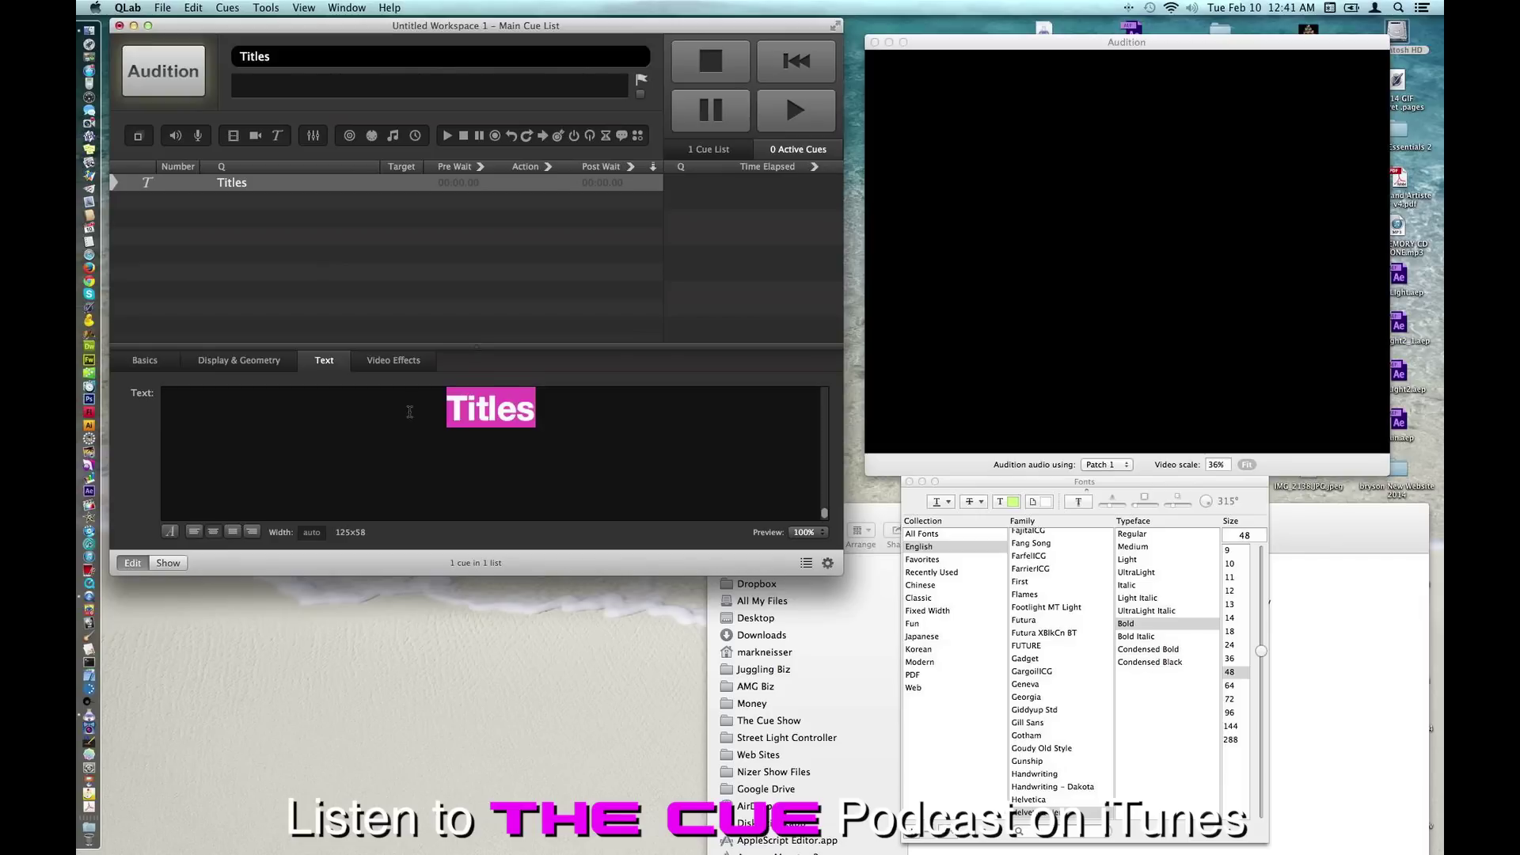
{"action": "type", "text": "The Cue"}
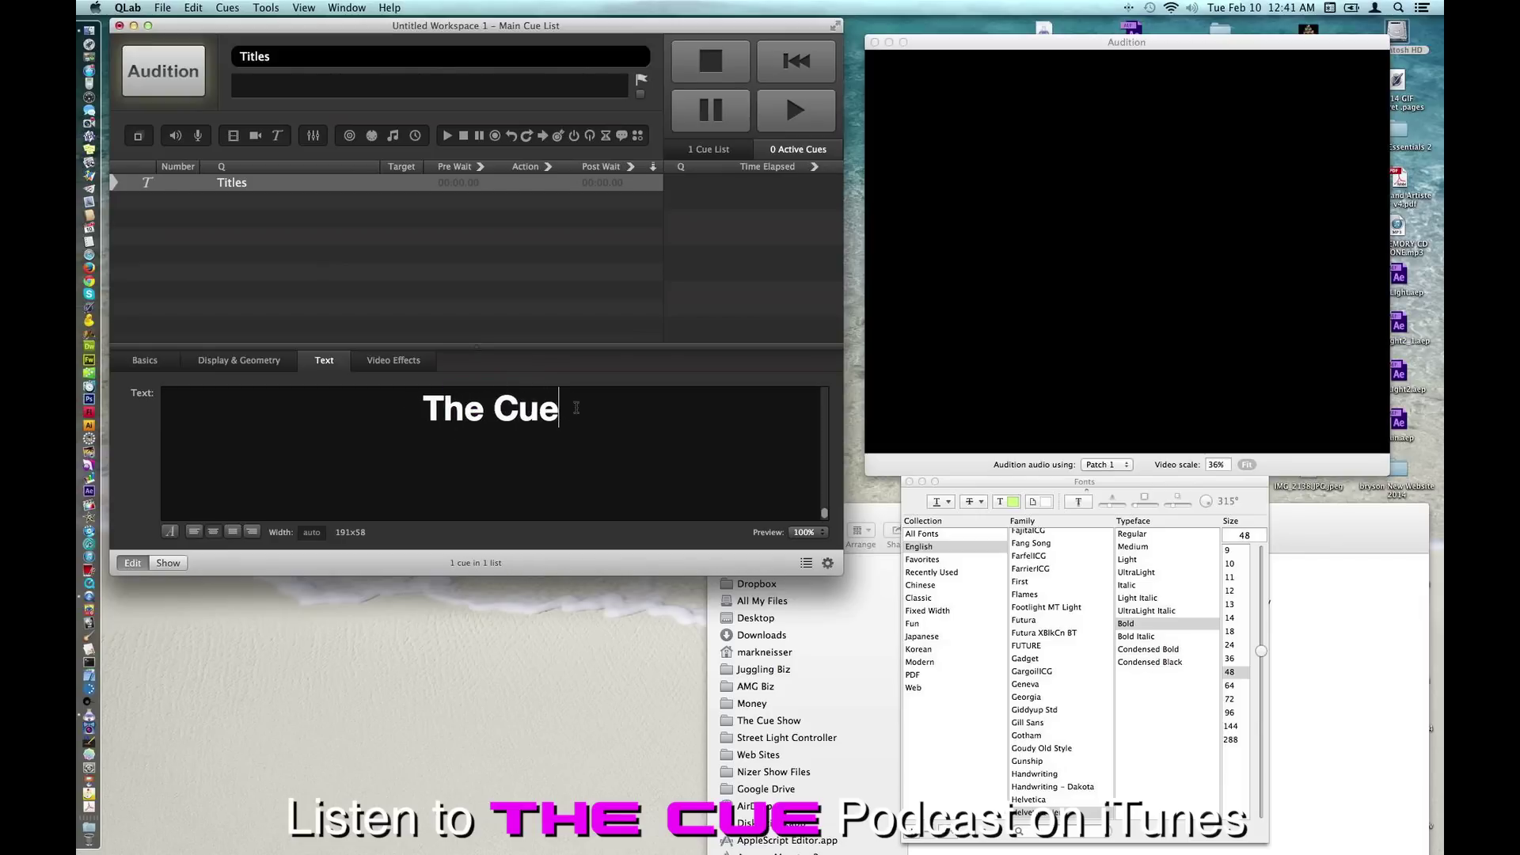
Set the title text "The Cue" in the Gadget Regular font at size 144
{"action": "left_click_drag", "start_coordinate": [575, 408], "coordinate": [336, 407]}
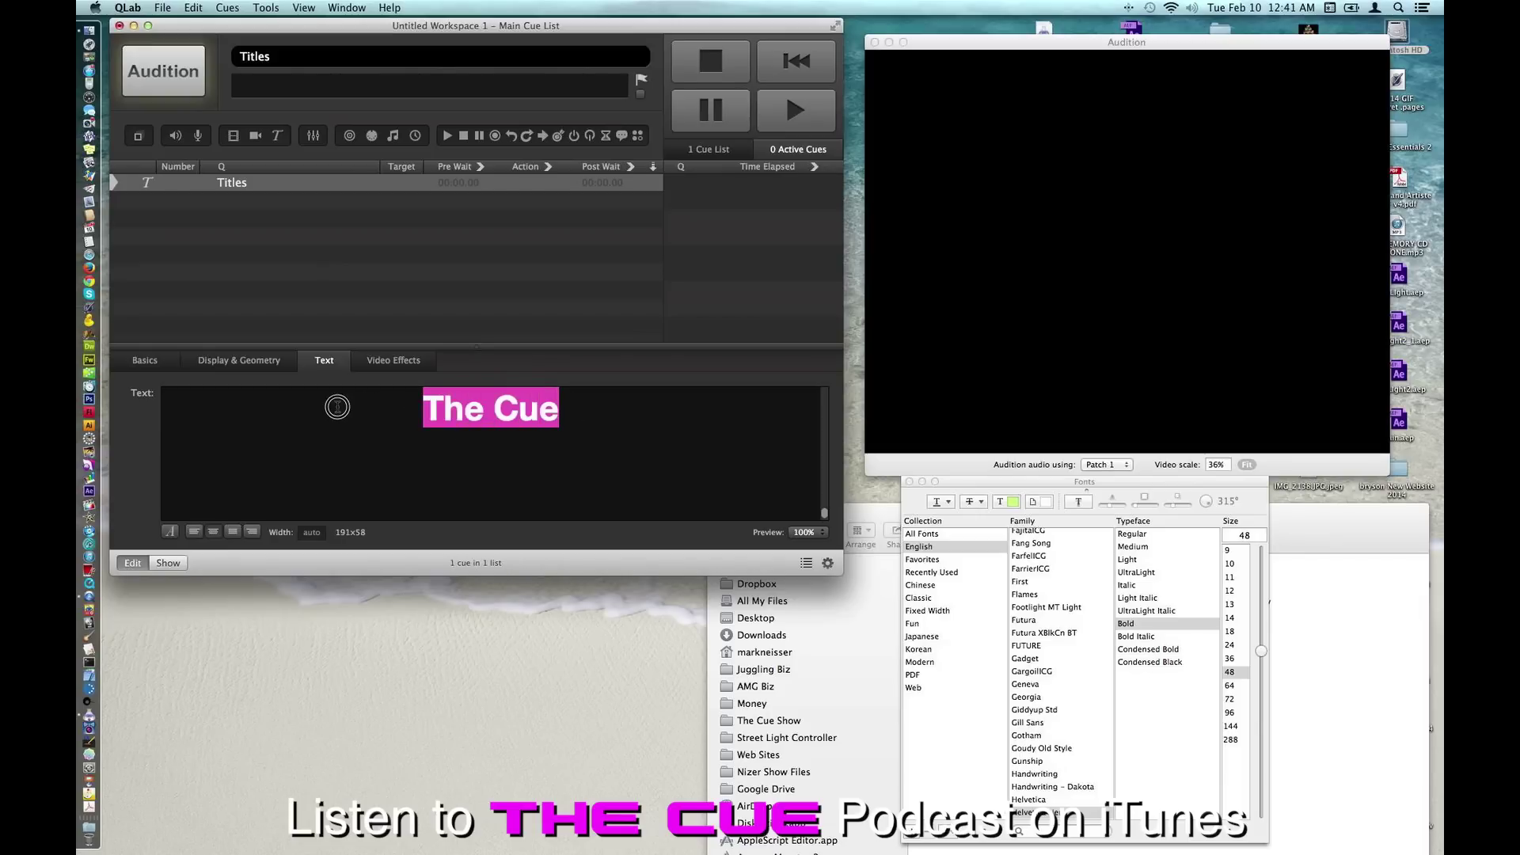
{"action": "left_click", "coordinate": [170, 531]}
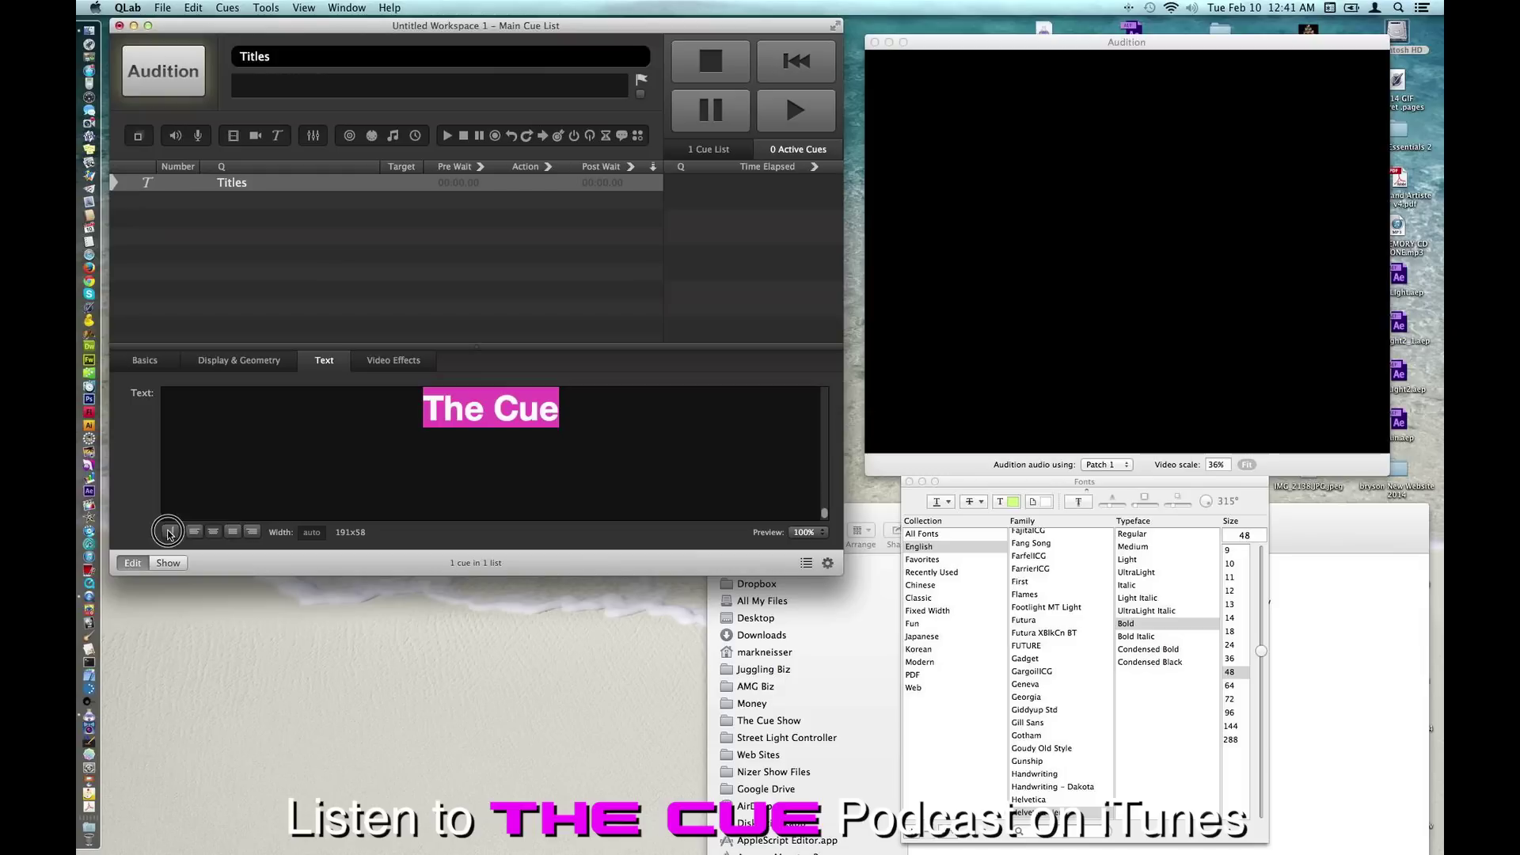
{"action": "left_click", "coordinate": [169, 532]}
{"action": "left_click", "coordinate": [1045, 660]}
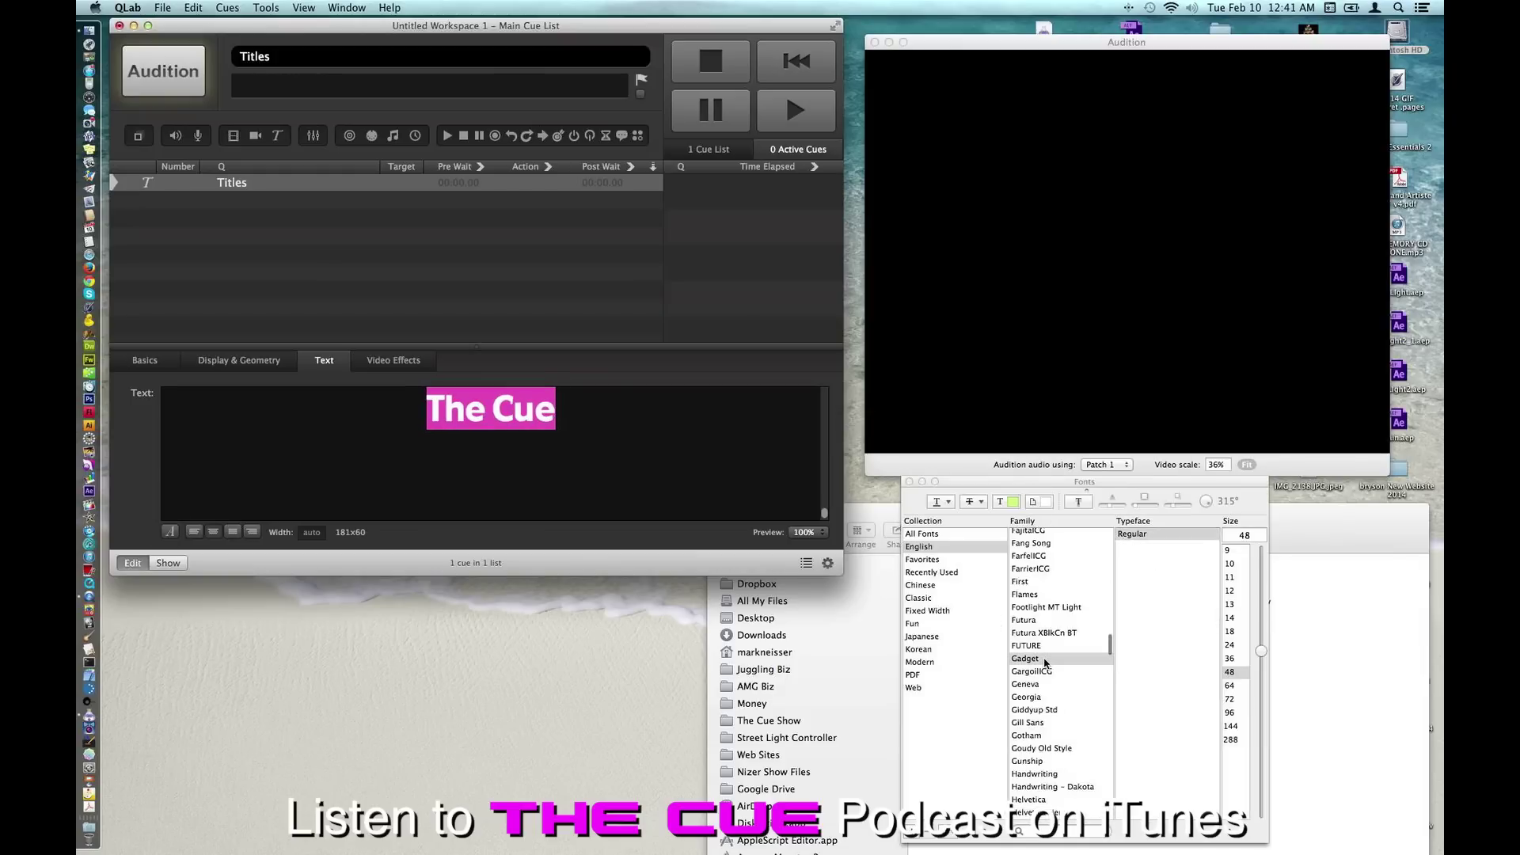
{"action": "left_click", "coordinate": [1238, 713]}
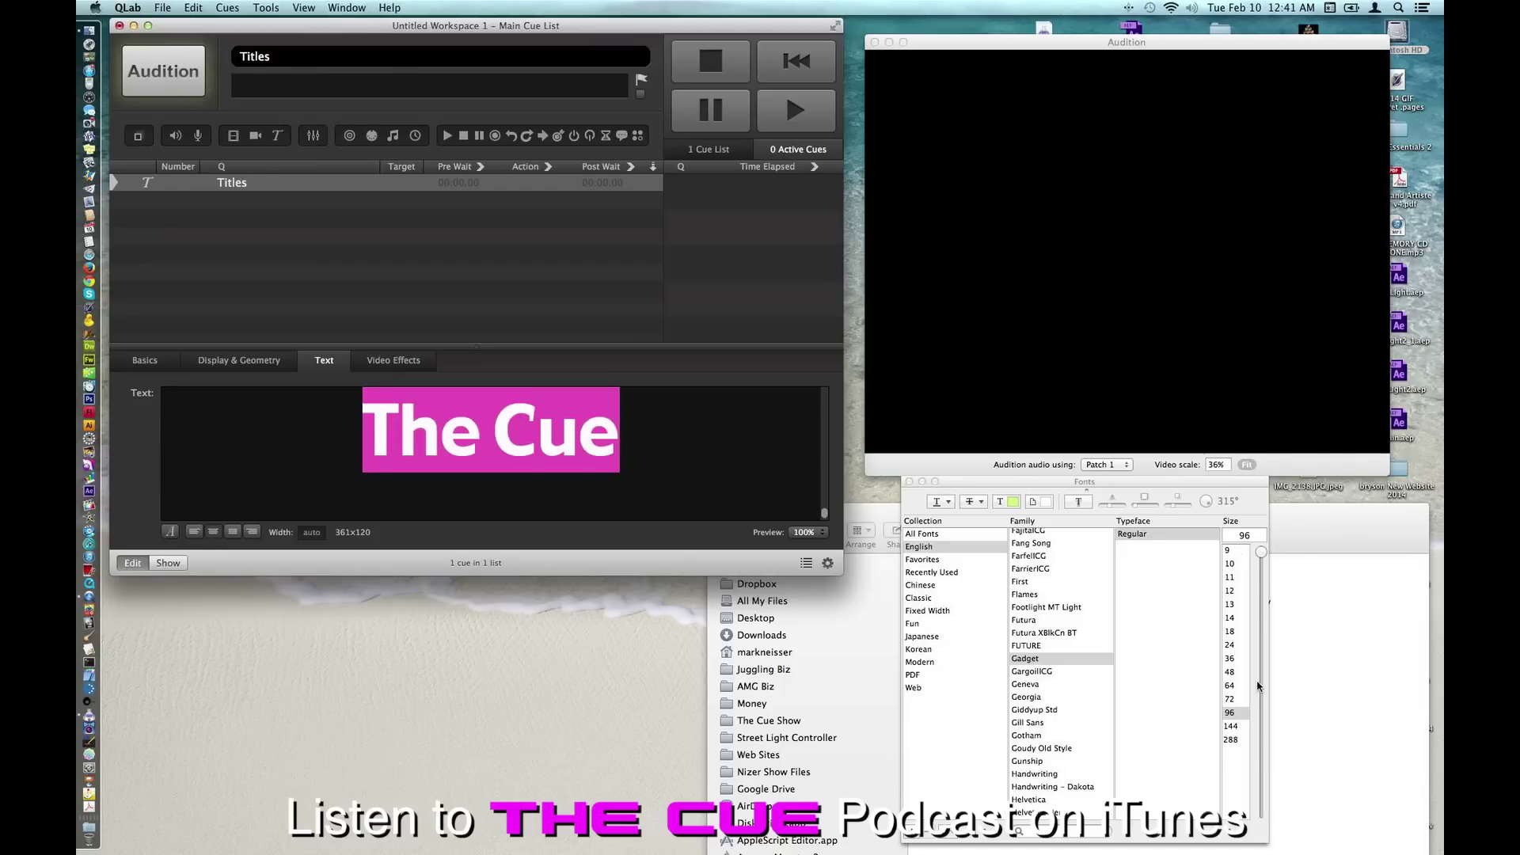
{"action": "left_click", "coordinate": [1236, 726]}
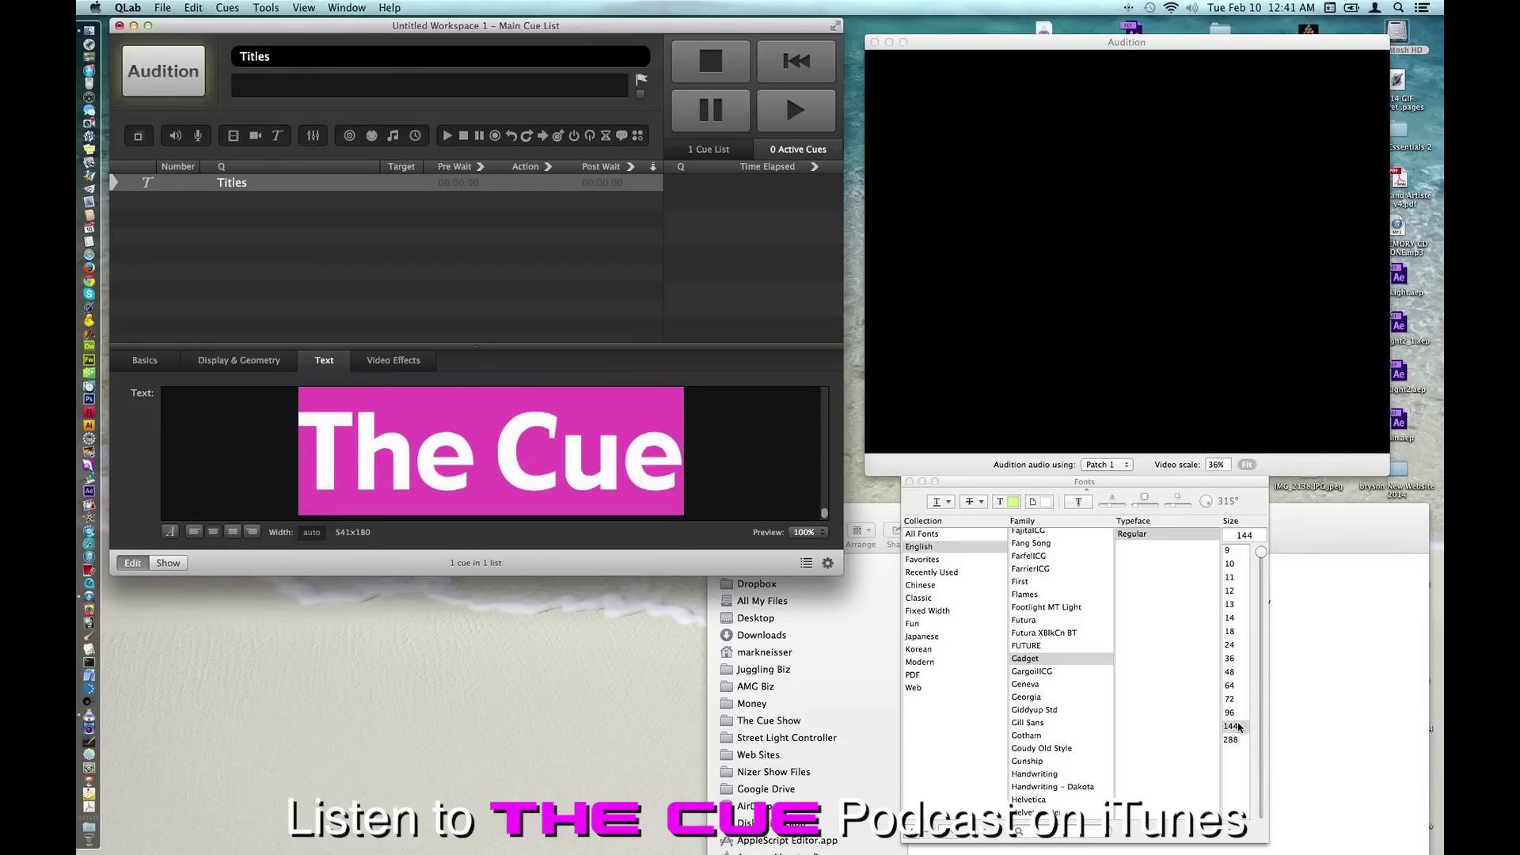
Color the title text magenta and apply the formatting to the titles cue
{"action": "left_click", "coordinate": [1007, 501]}
{"action": "left_click", "coordinate": [665, 428]}
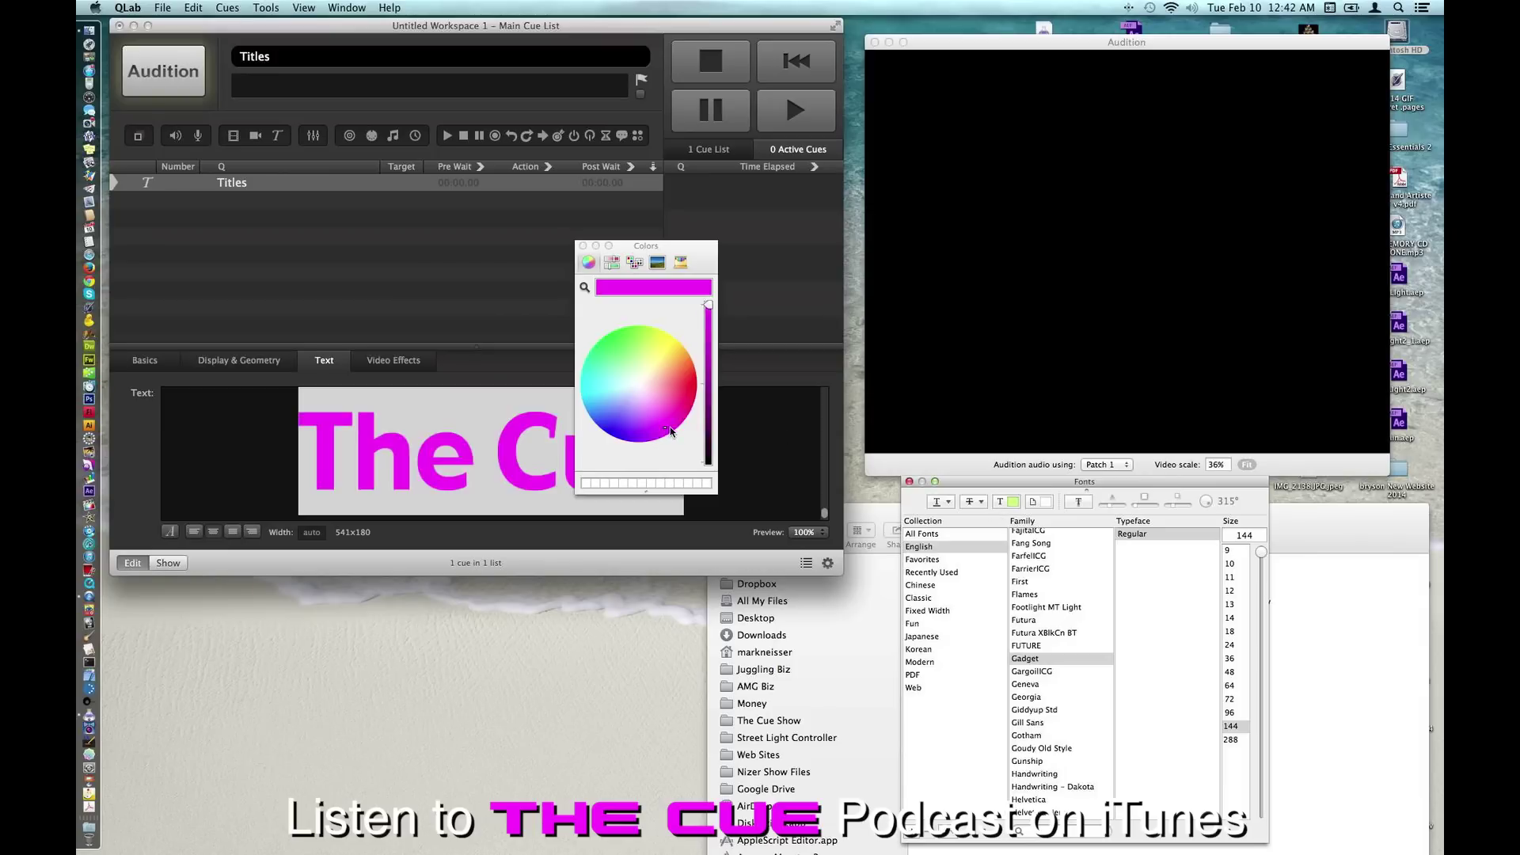
{"action": "left_click", "coordinate": [583, 246]}
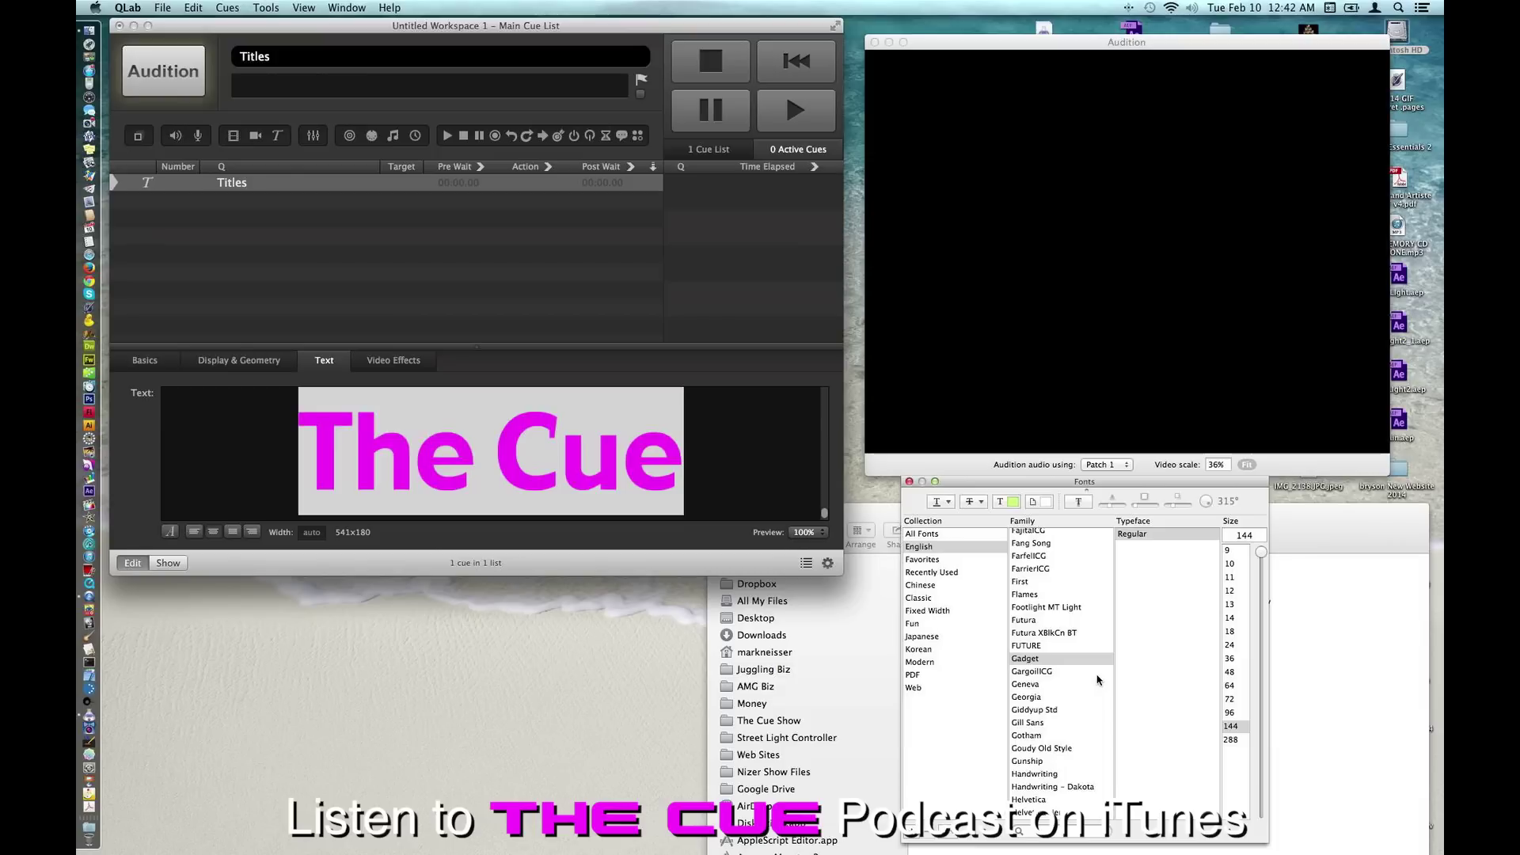
{"action": "left_click", "coordinate": [741, 456]}
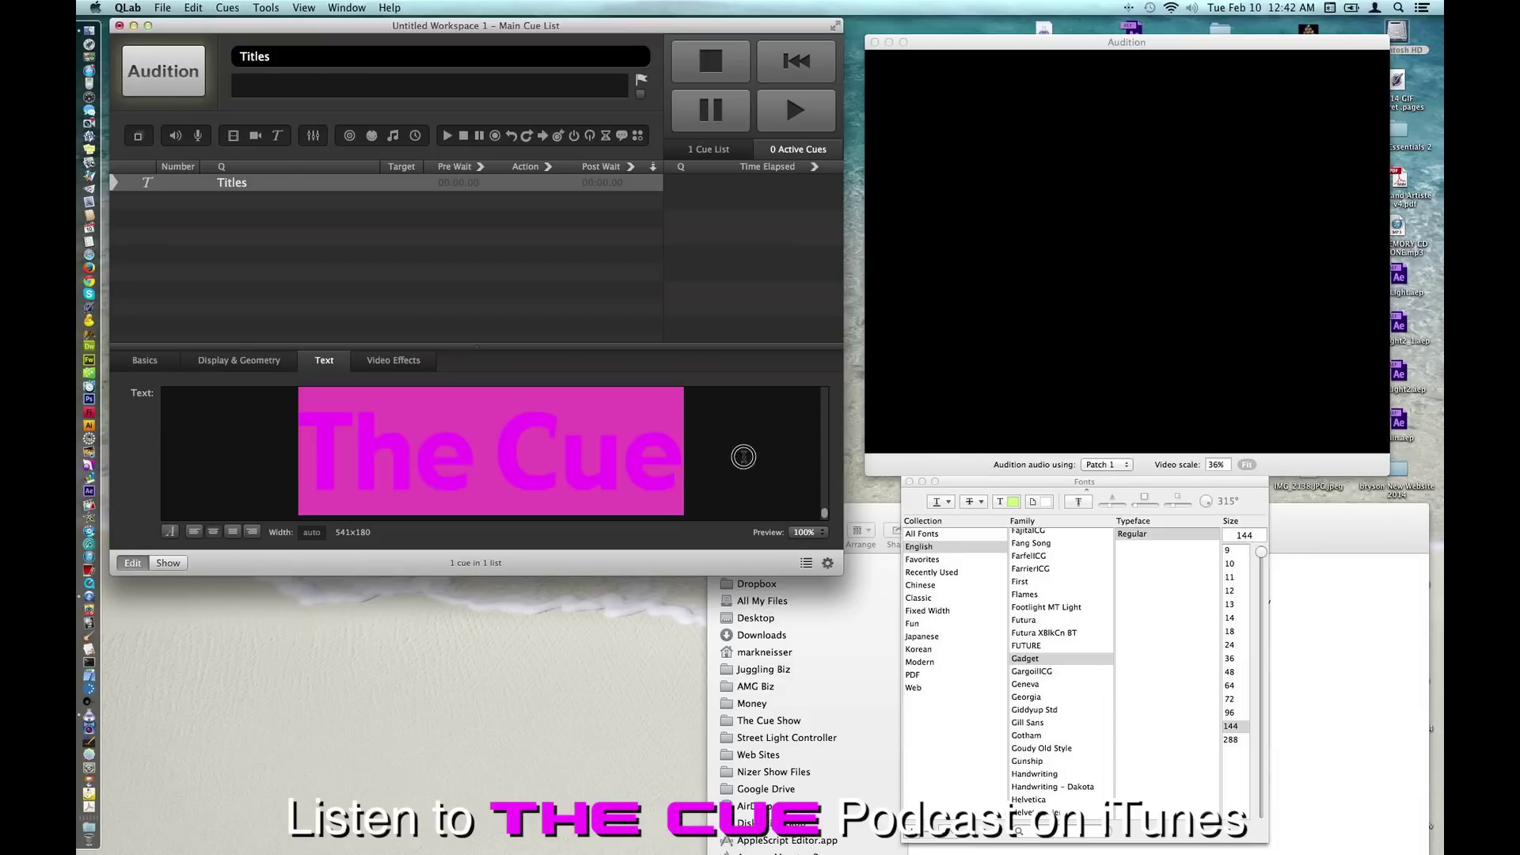
{"action": "left_click", "coordinate": [743, 457]}
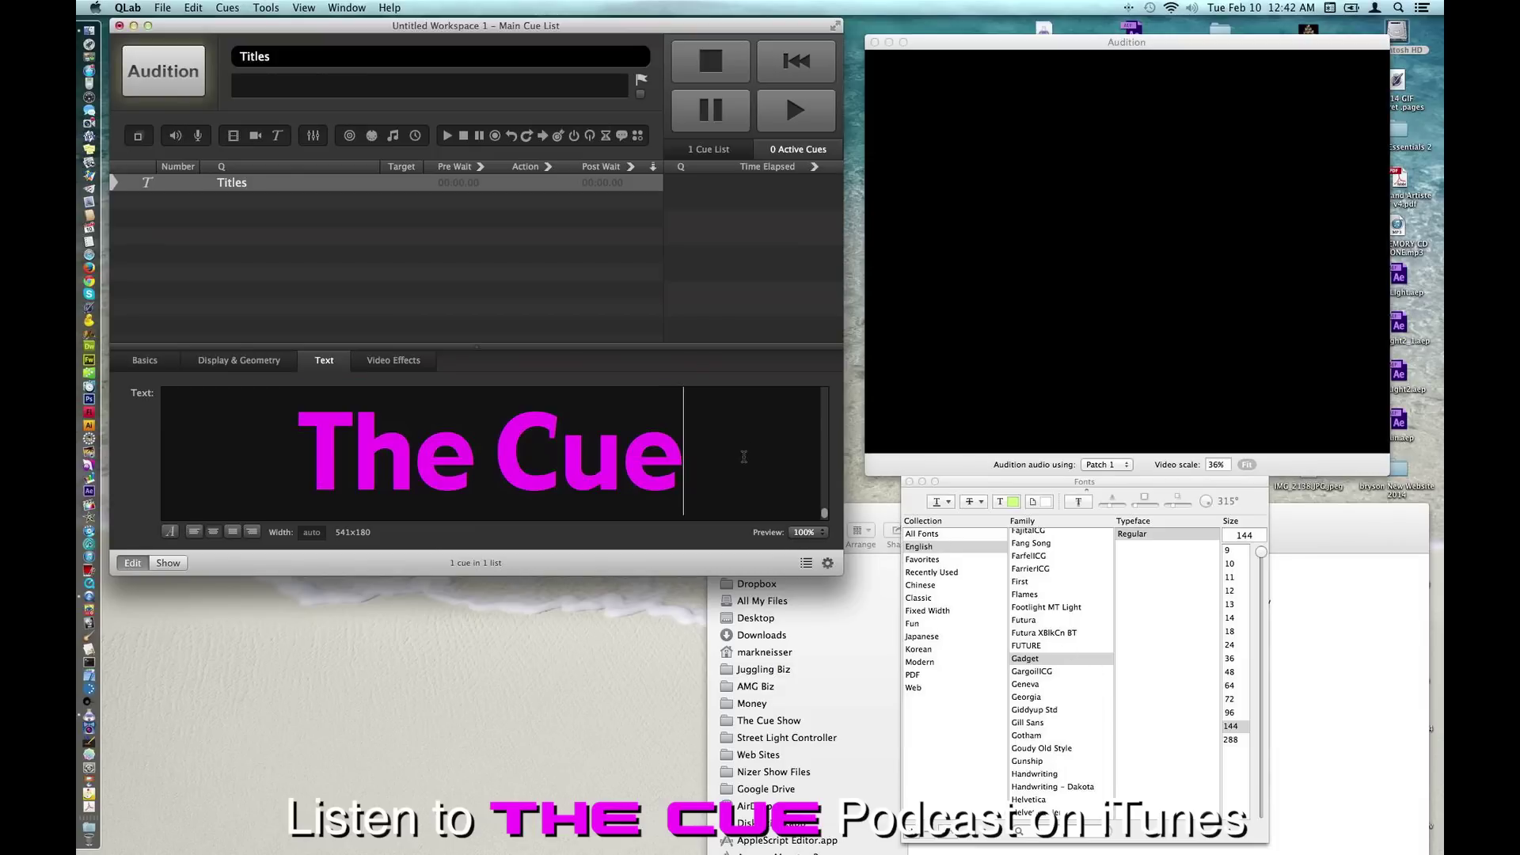
{"action": "left_click", "coordinate": [266, 234]}
{"action": "left_click", "coordinate": [283, 182]}
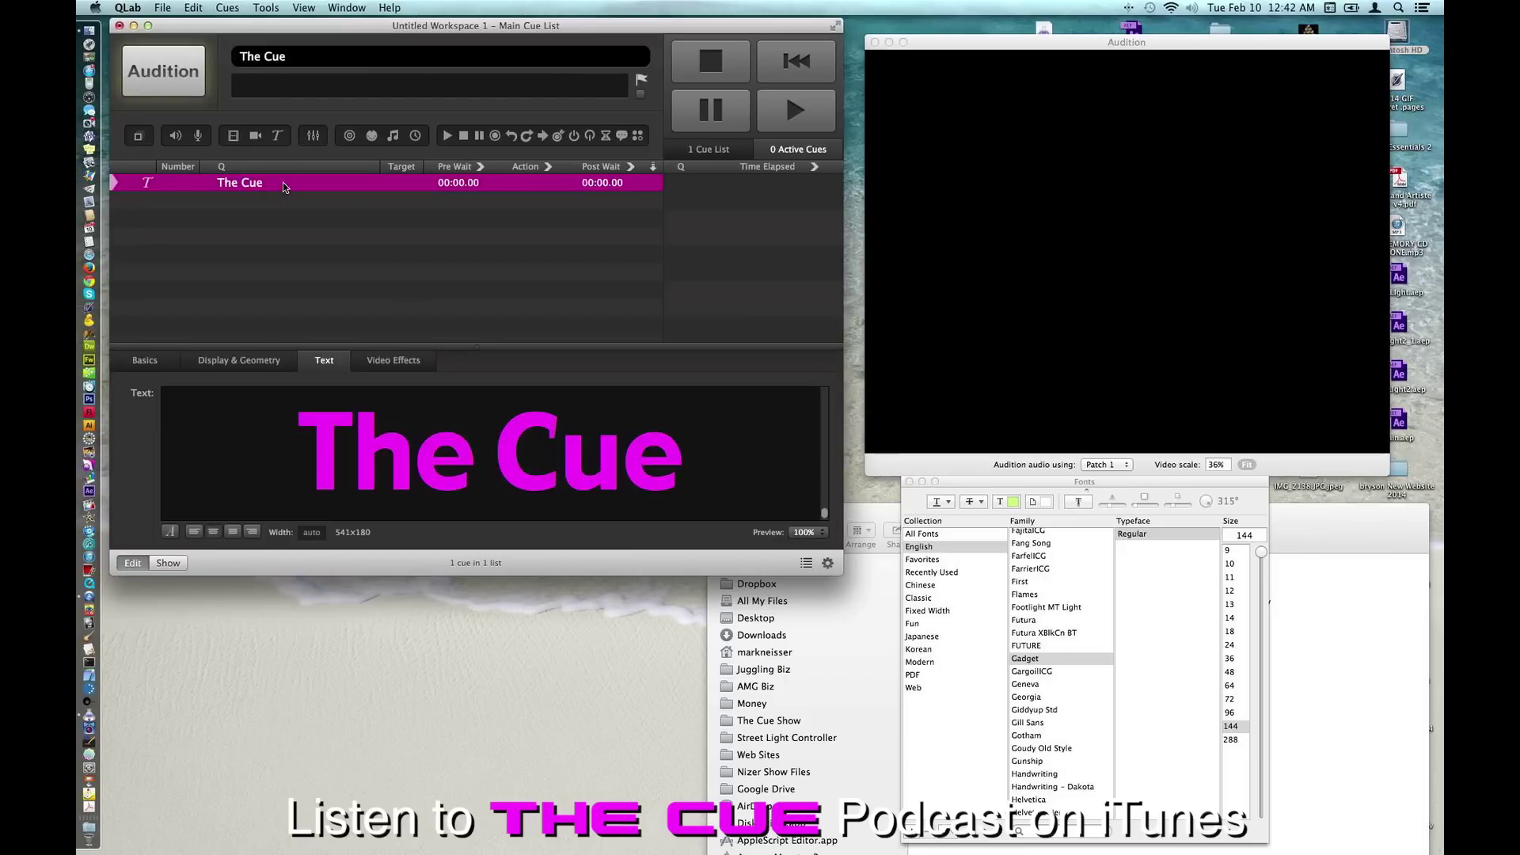
Add a fade cue targeting the title The Cue and open the title's display and geometry settings
{"action": "left_click", "coordinate": [314, 136]}
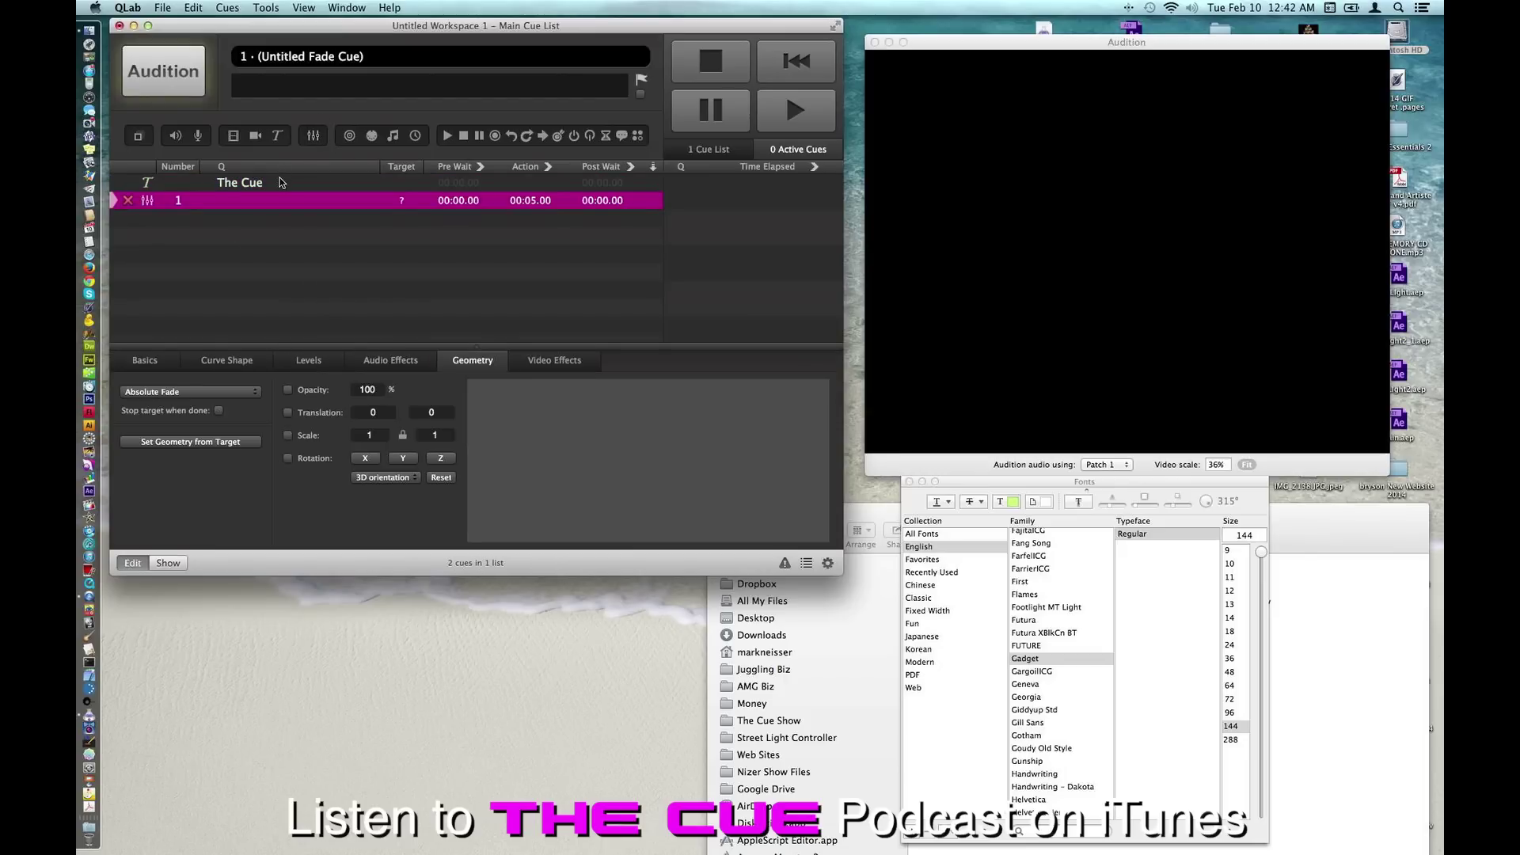
{"action": "left_click_drag", "start_coordinate": [278, 182], "coordinate": [221, 197]}
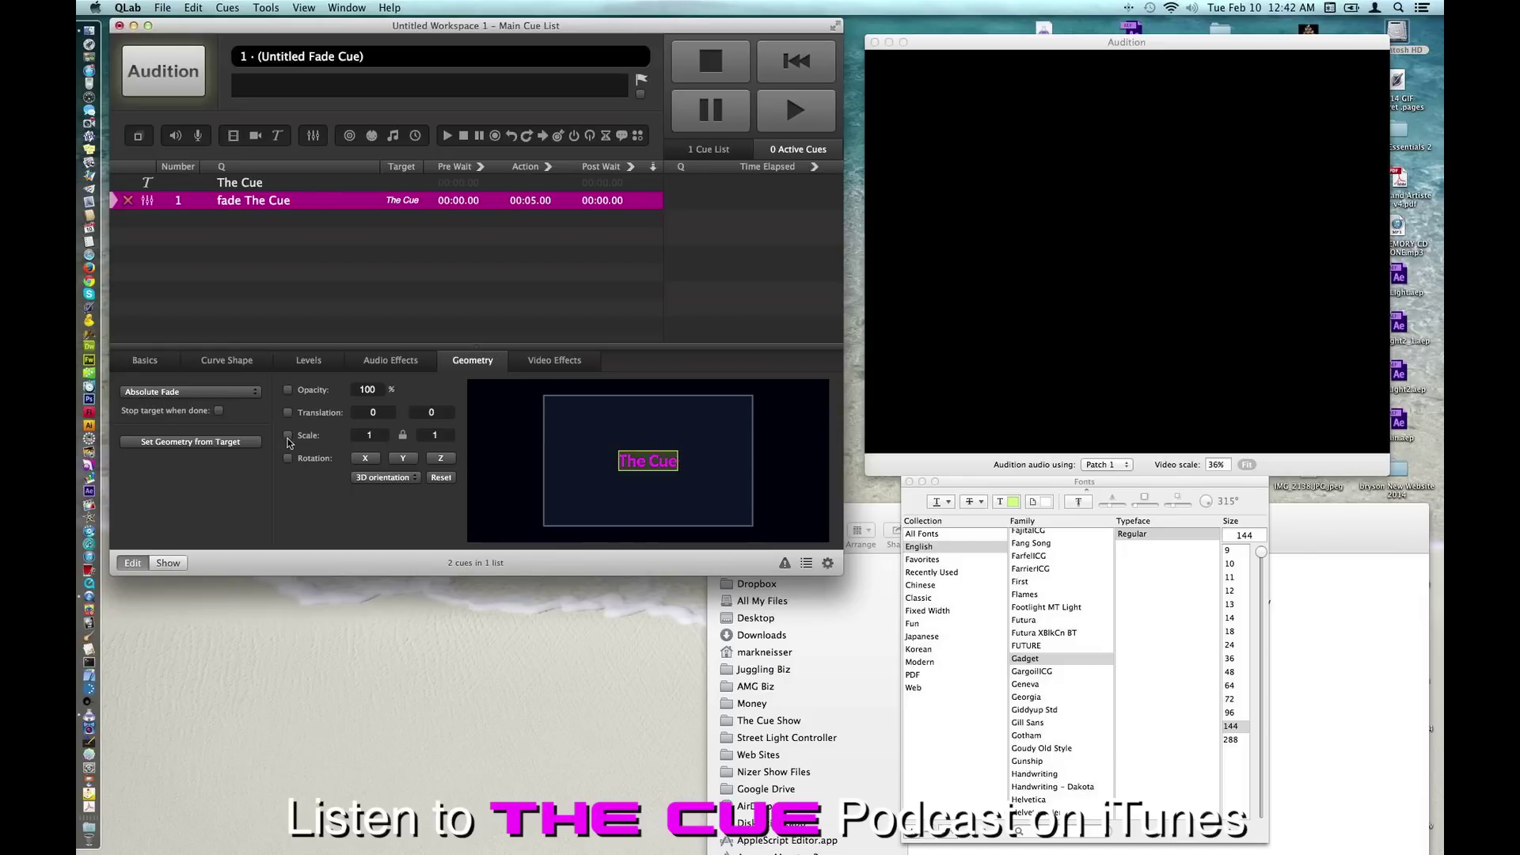
{"action": "left_click", "coordinate": [277, 183]}
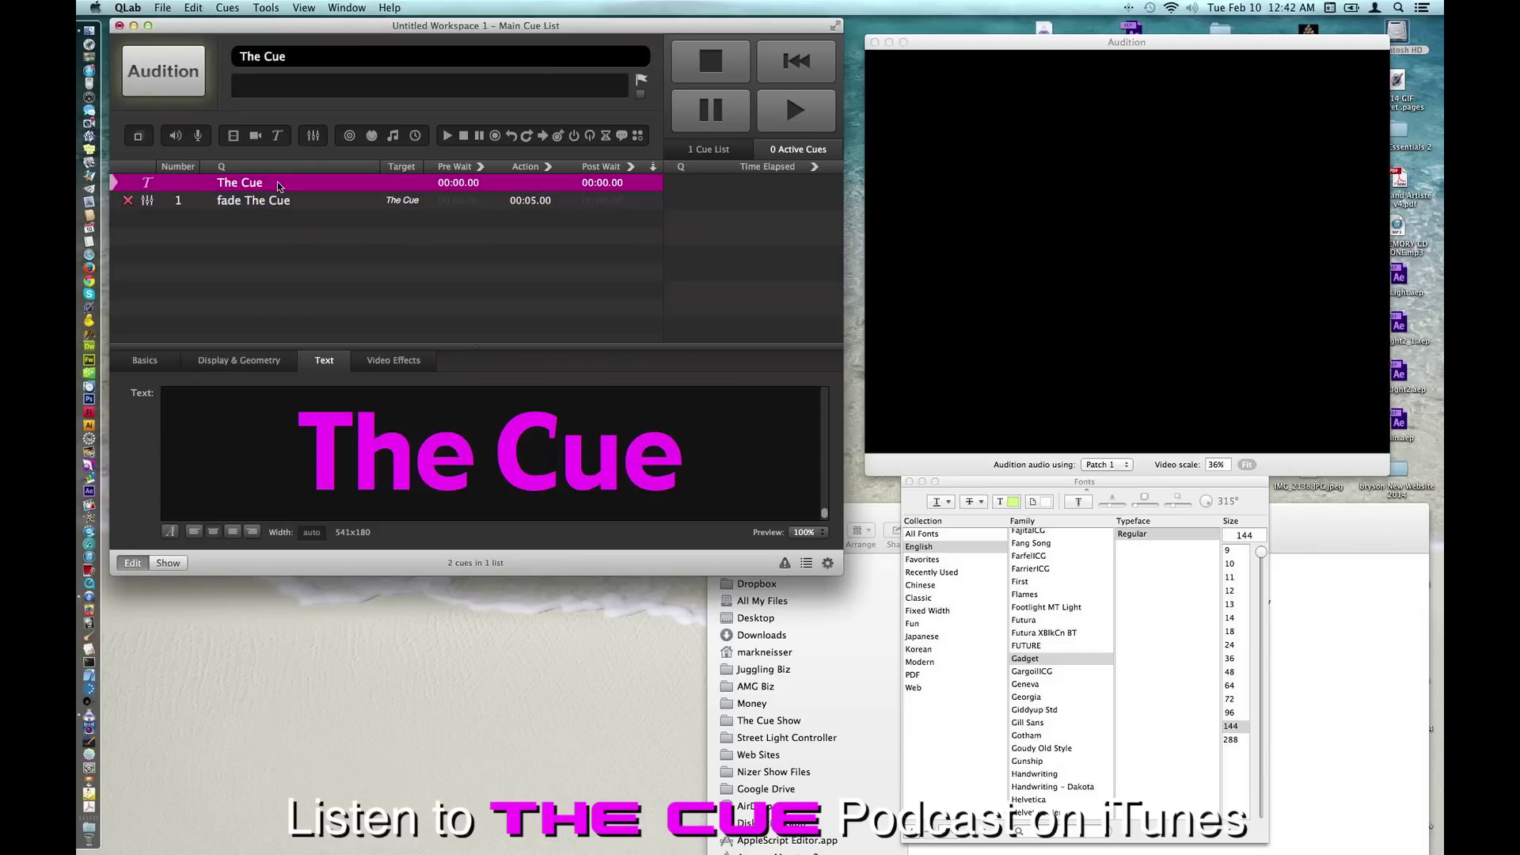
{"action": "left_click", "coordinate": [254, 361]}
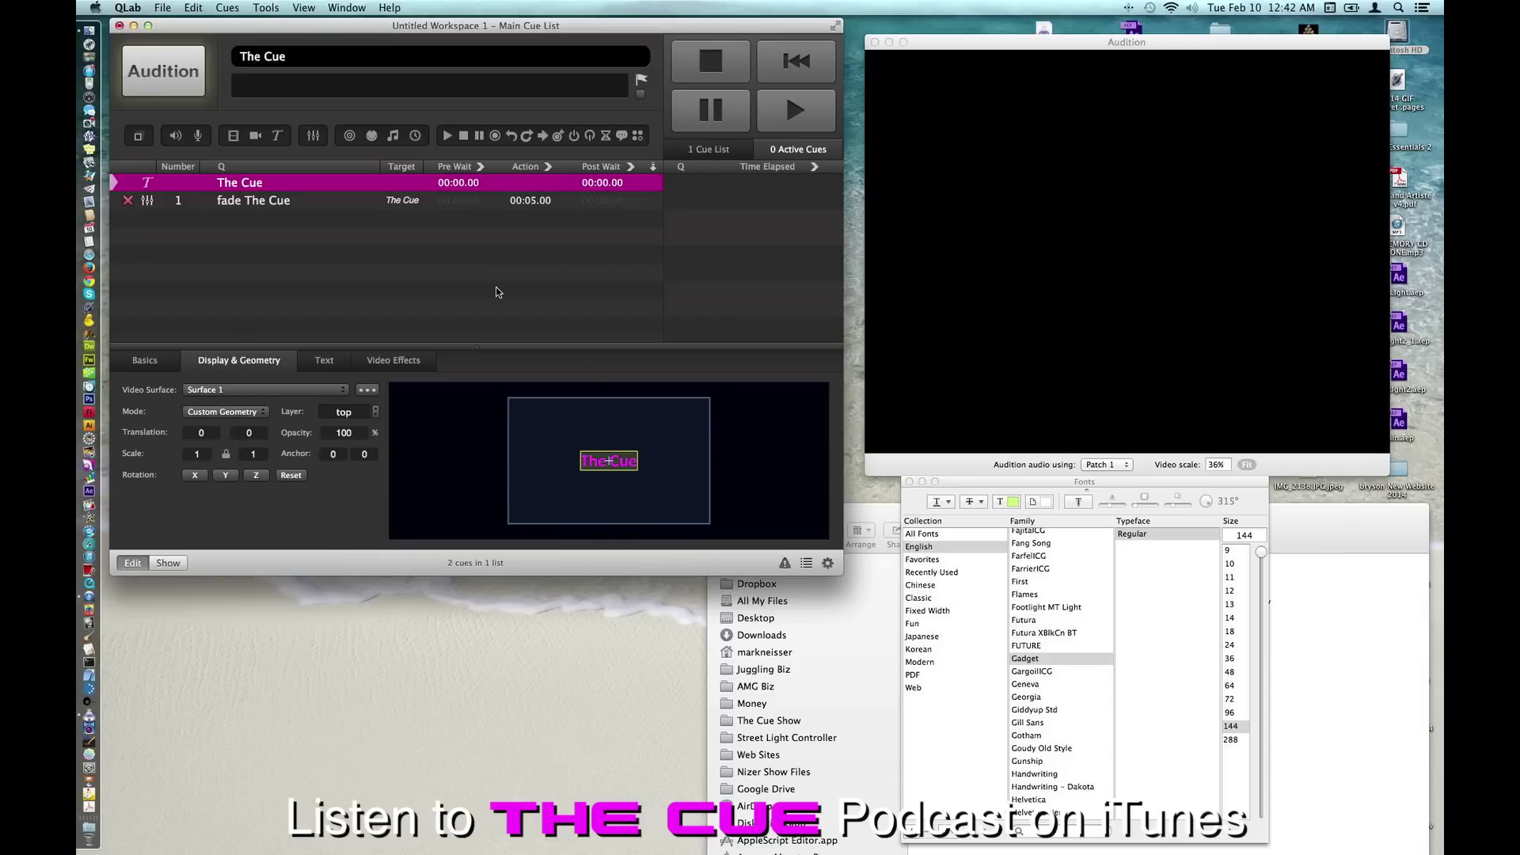
Set the fade cue's horizontal and vertical scale to 3.23
{"action": "left_click", "coordinate": [304, 202]}
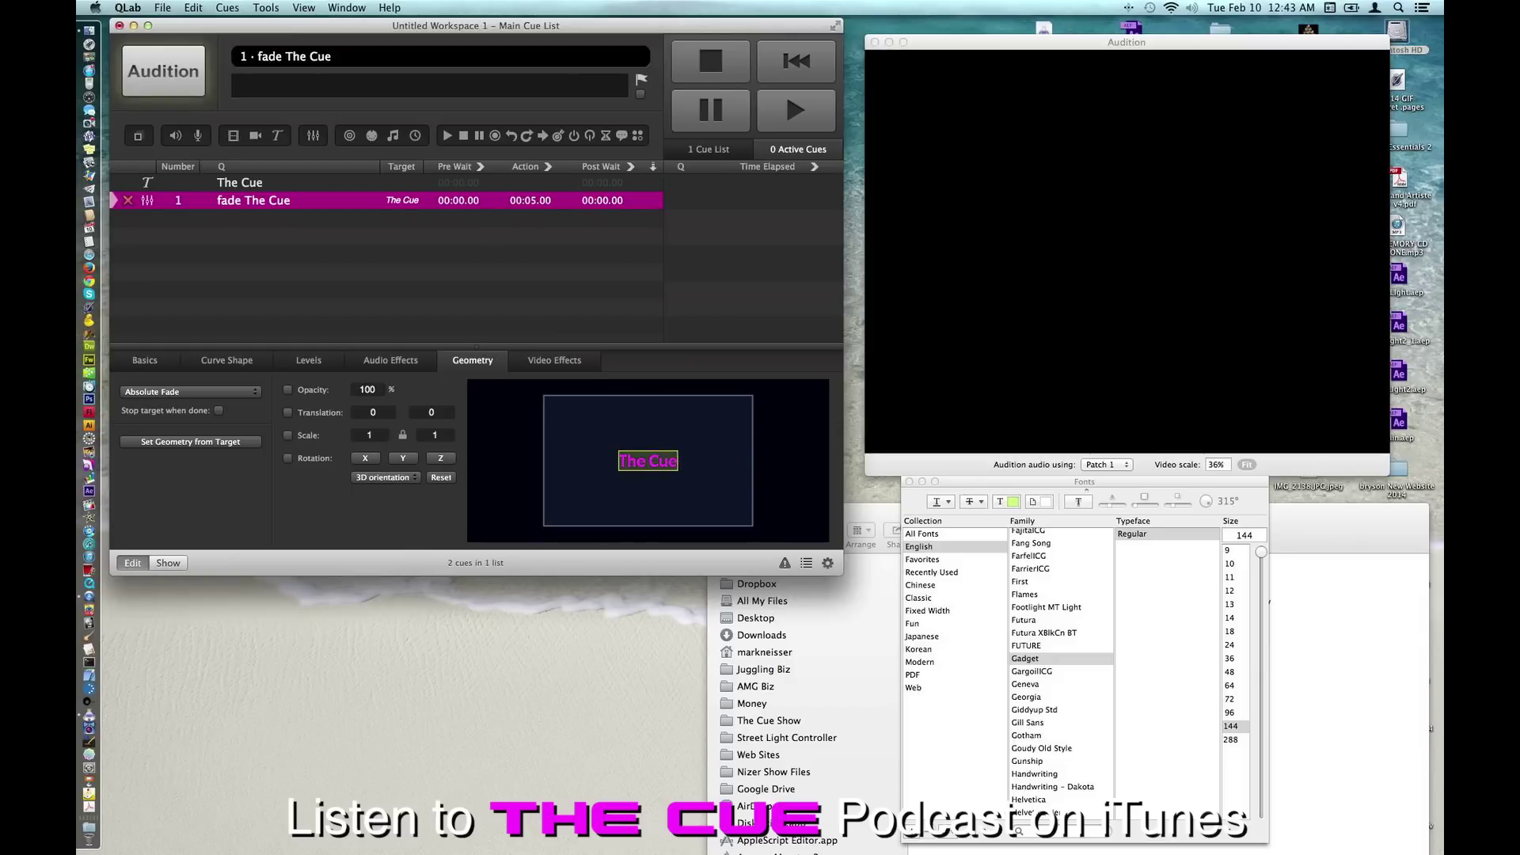
{"action": "left_click", "coordinate": [369, 435]}
{"action": "type", "text": "1.55"}
{"action": "key", "text": "Return"}
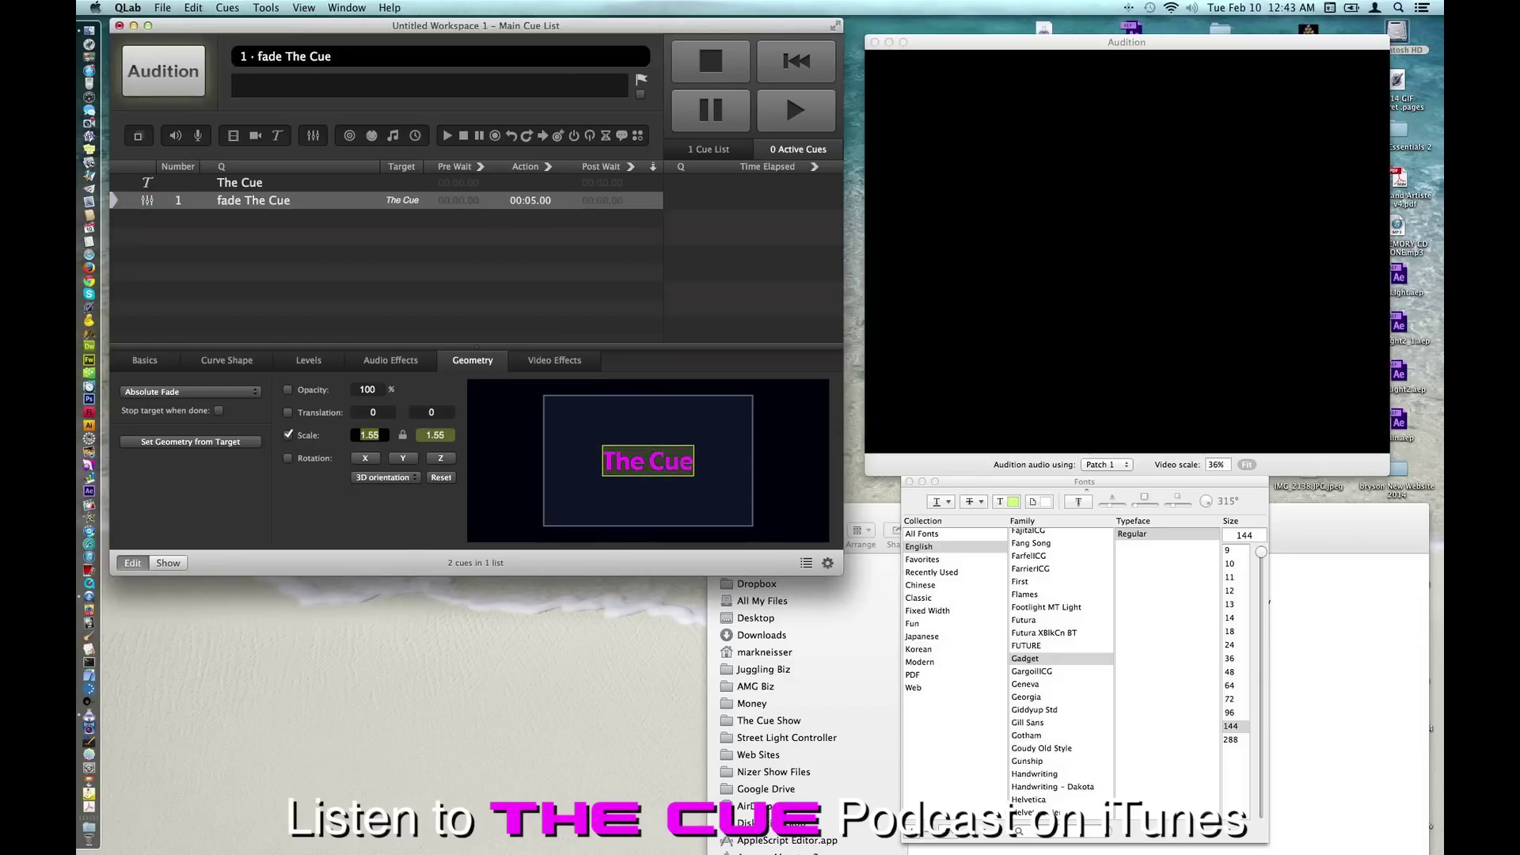
{"action": "type", "text": "3.23"}
{"action": "key", "text": "Return"}
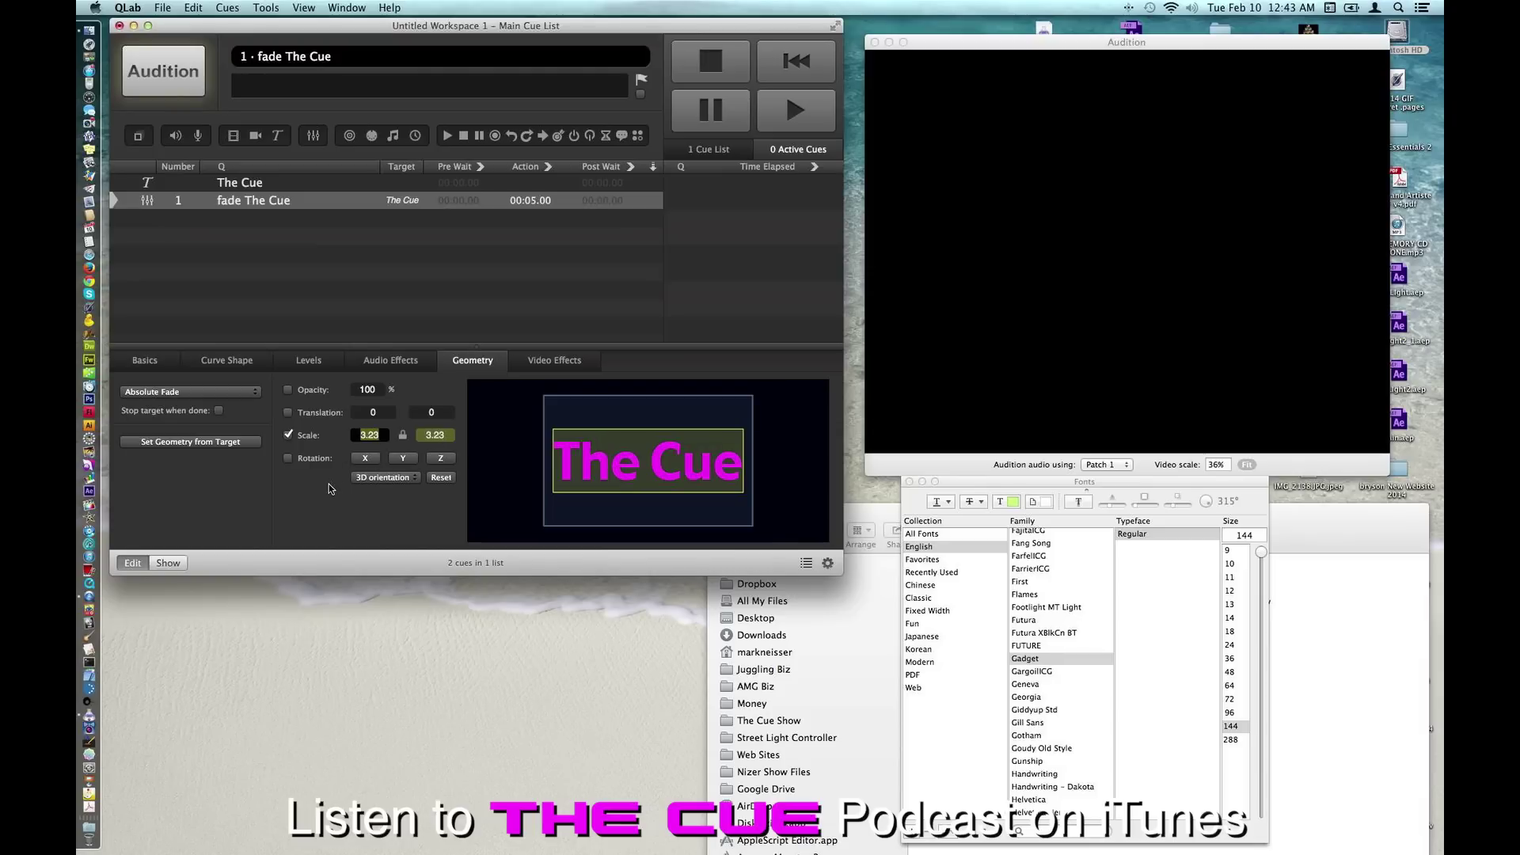
Rotate the title cue 180 degrees around the Z axis, then around the Y axis and 270.2 degrees around the X axis
{"action": "left_click", "coordinate": [264, 228]}
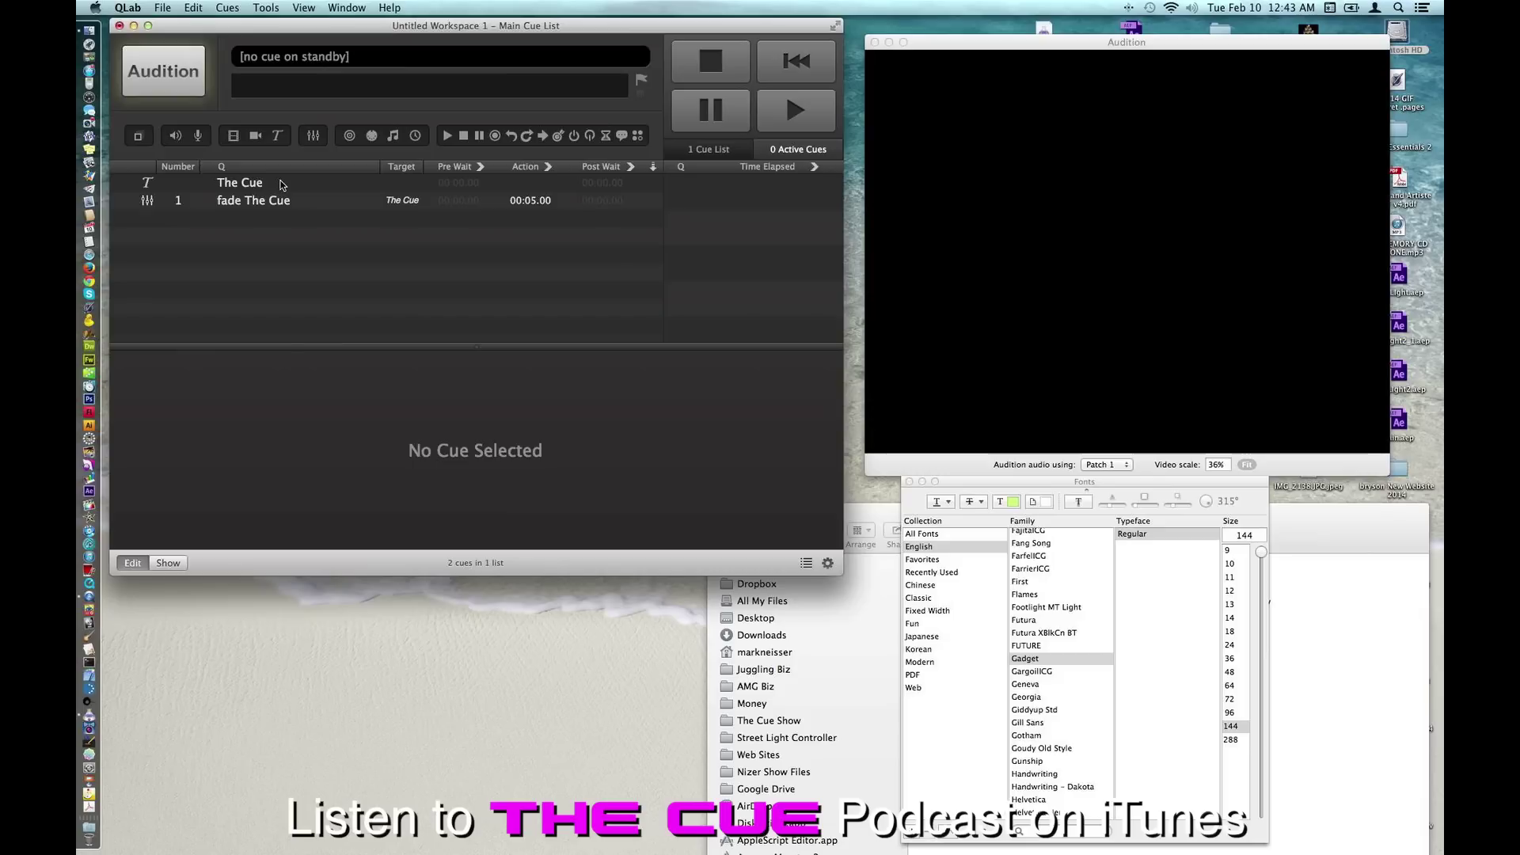
{"action": "left_click", "coordinate": [282, 184]}
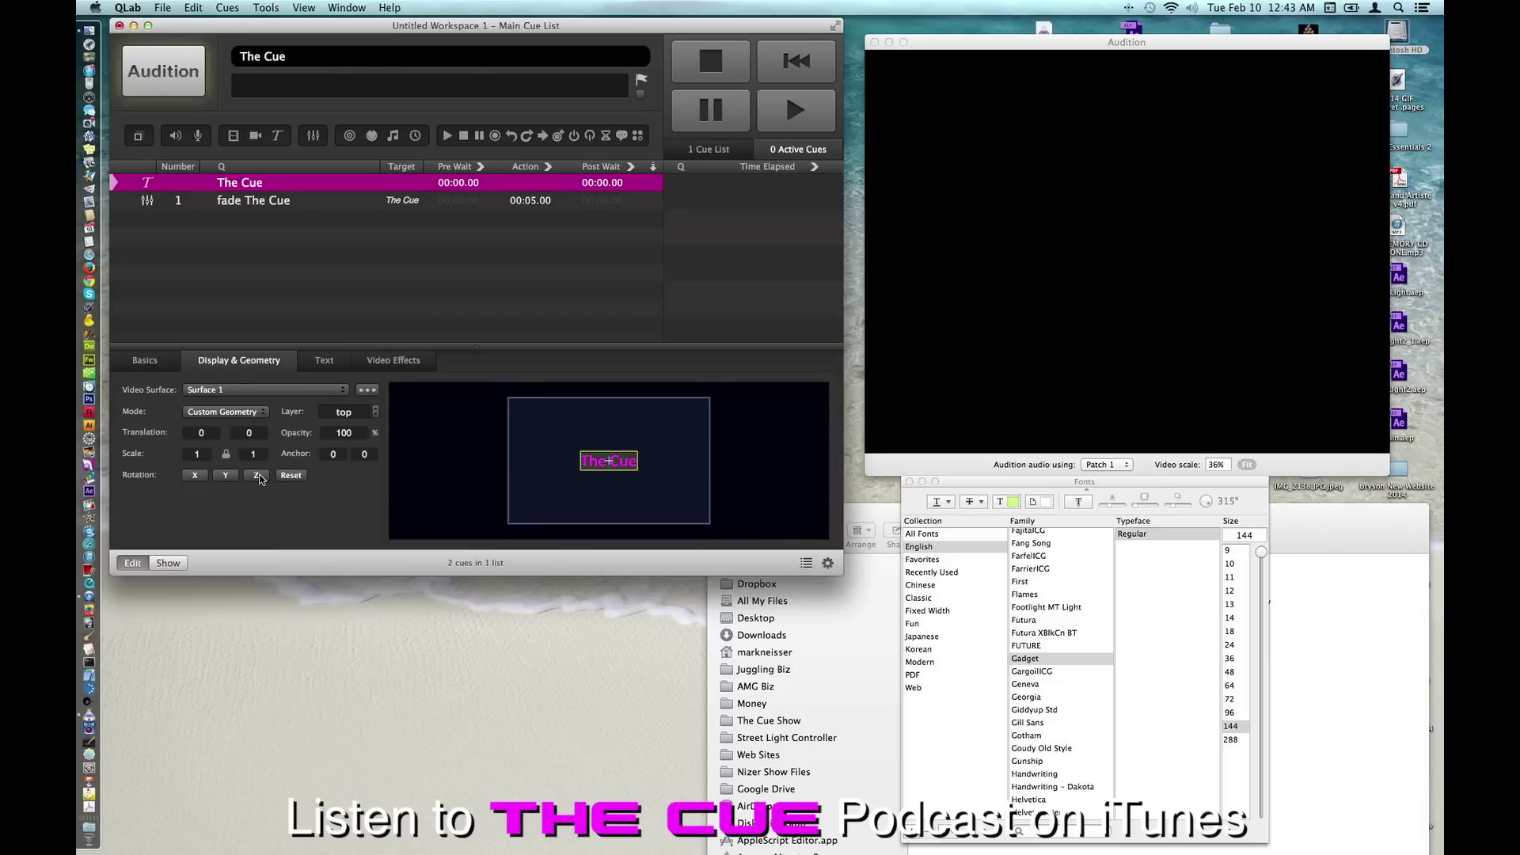
{"action": "left_click_drag", "start_coordinate": [260, 479], "coordinate": [325, 464]}
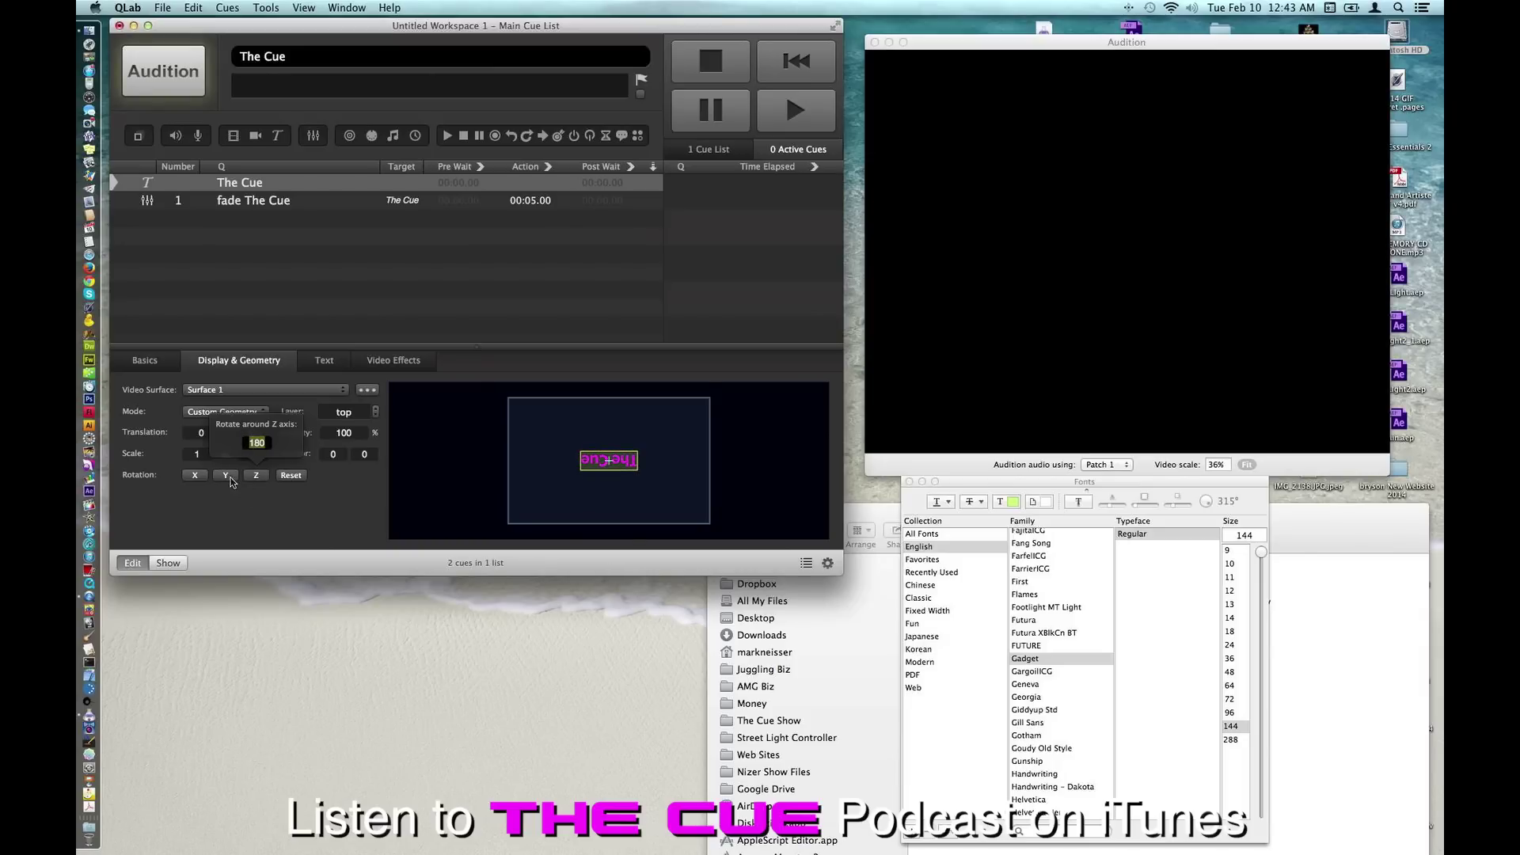
{"action": "left_click_drag", "start_coordinate": [226, 479], "coordinate": [225, 479]}
{"action": "left_click", "coordinate": [194, 479]}
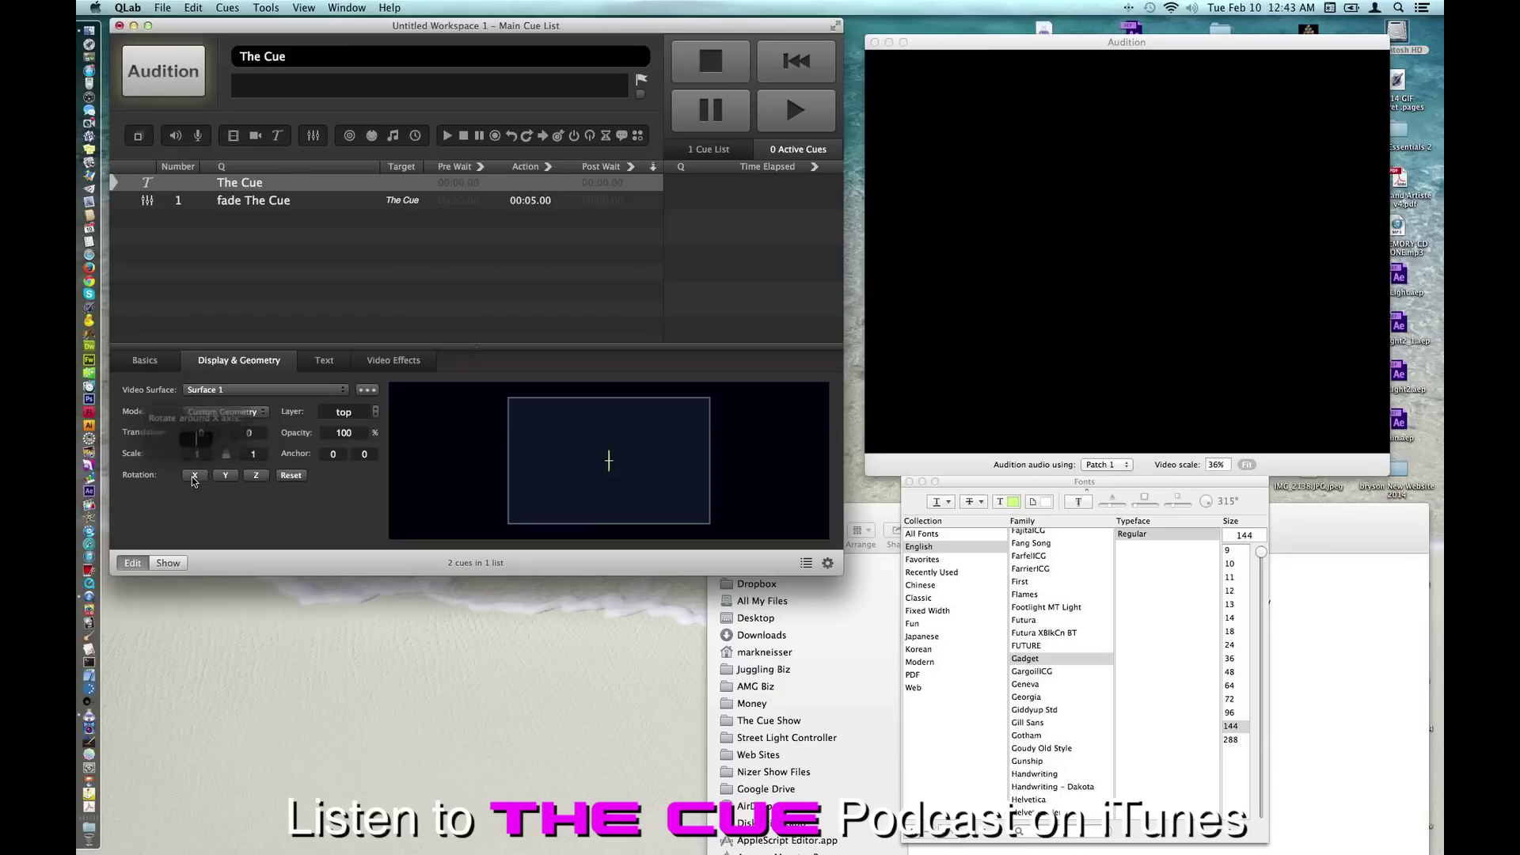
{"action": "left_click_drag", "start_coordinate": [195, 479], "coordinate": [194, 479]}
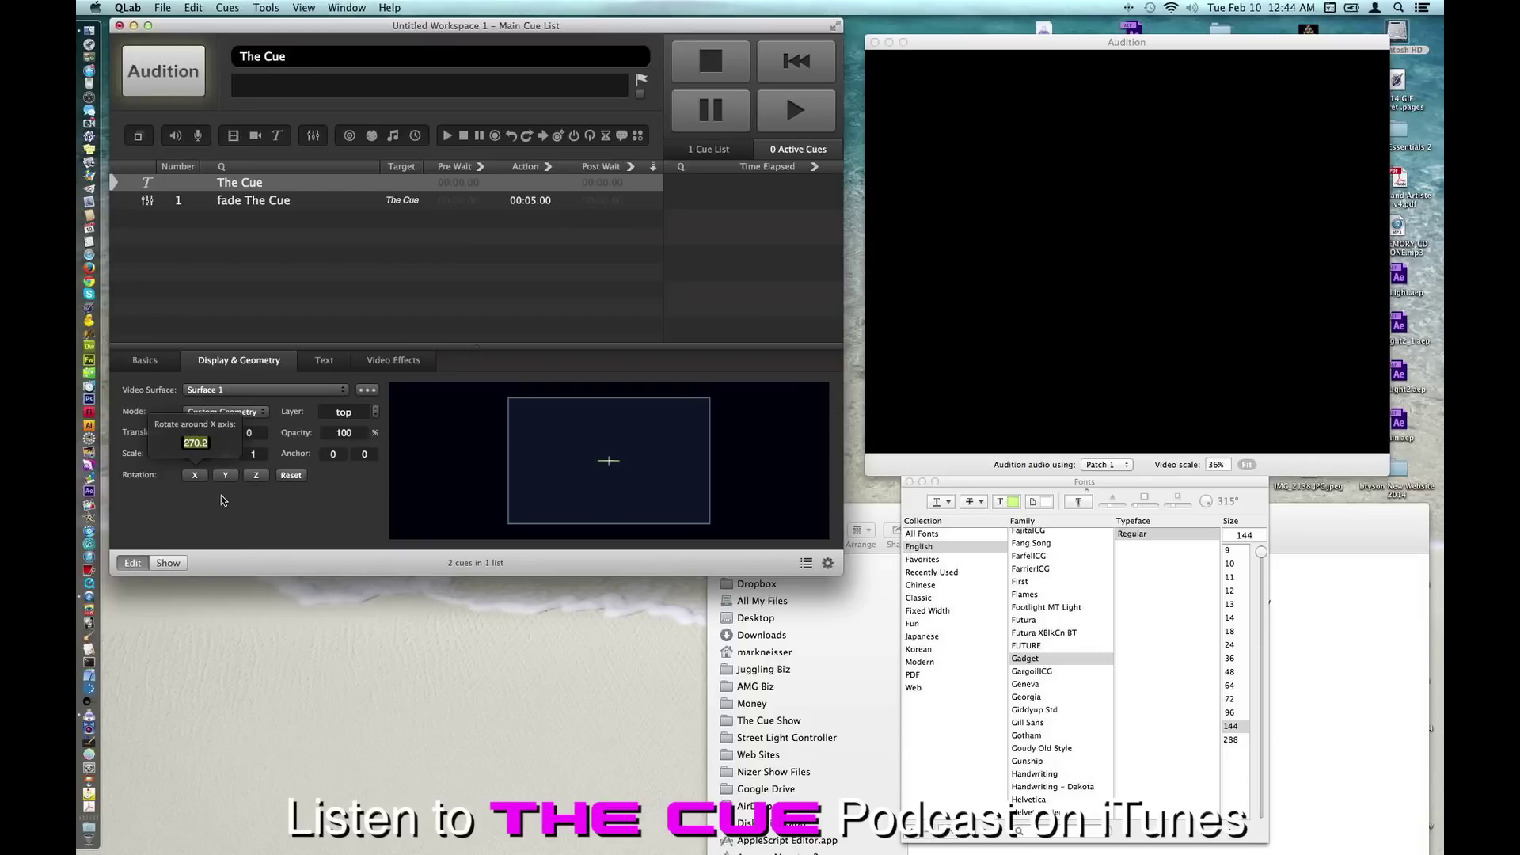
Set the title cue's starting scale to 0 and make it auto-continue into the fade cue
{"action": "left_click", "coordinate": [200, 453]}
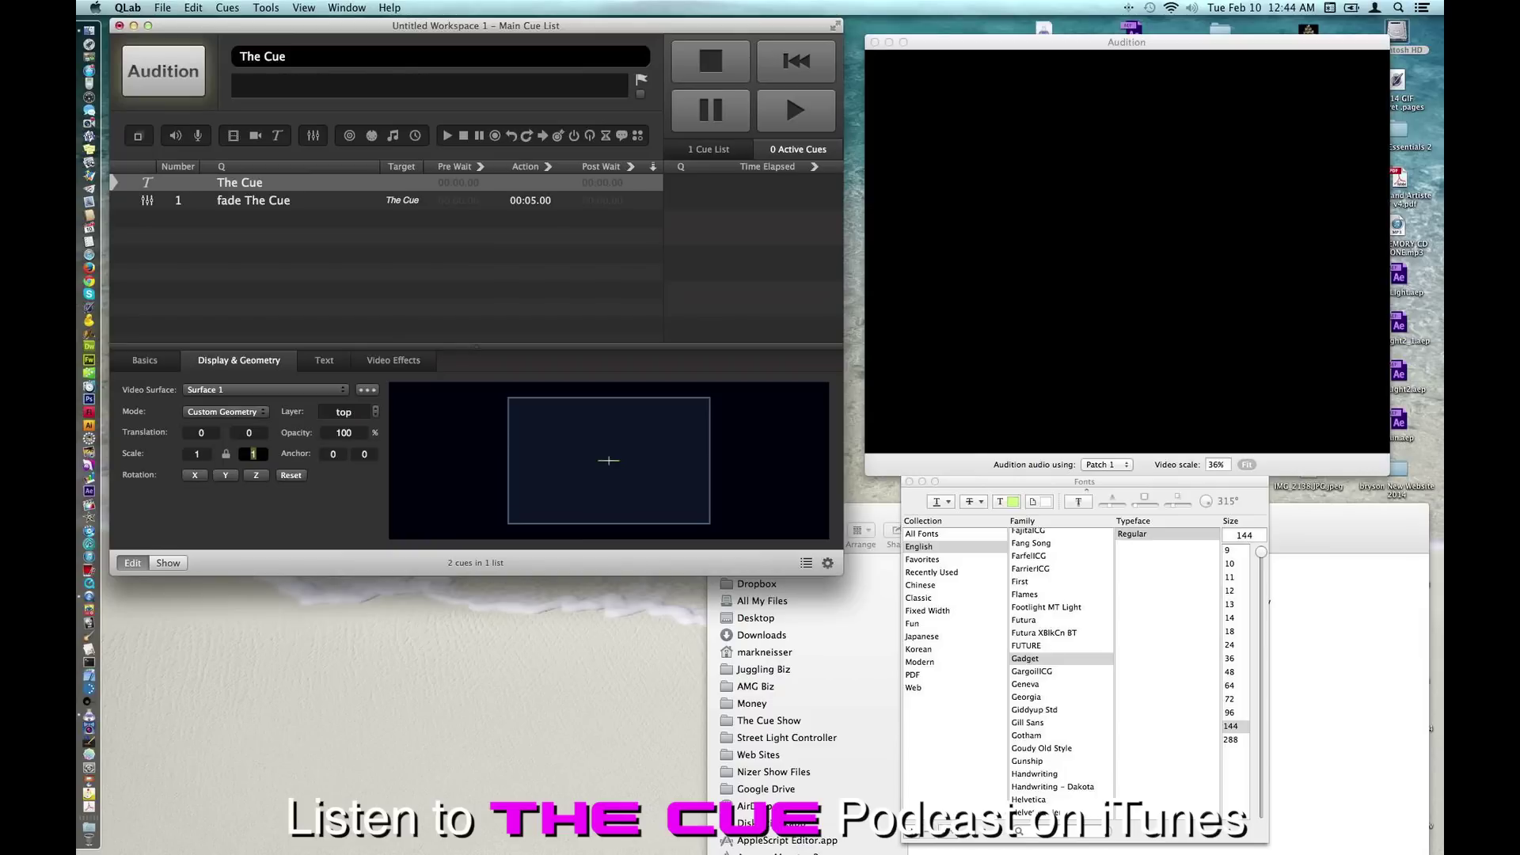
{"action": "left_click", "coordinate": [194, 453]}
{"action": "type", "text": "0.018"}
{"action": "key", "text": "Return"}
{"action": "type", "text": "0.003"}
{"action": "key", "text": "Return"}
{"action": "type", "text": "0"}
{"action": "key", "text": "Return"}
{"action": "left_click", "coordinate": [654, 186]}
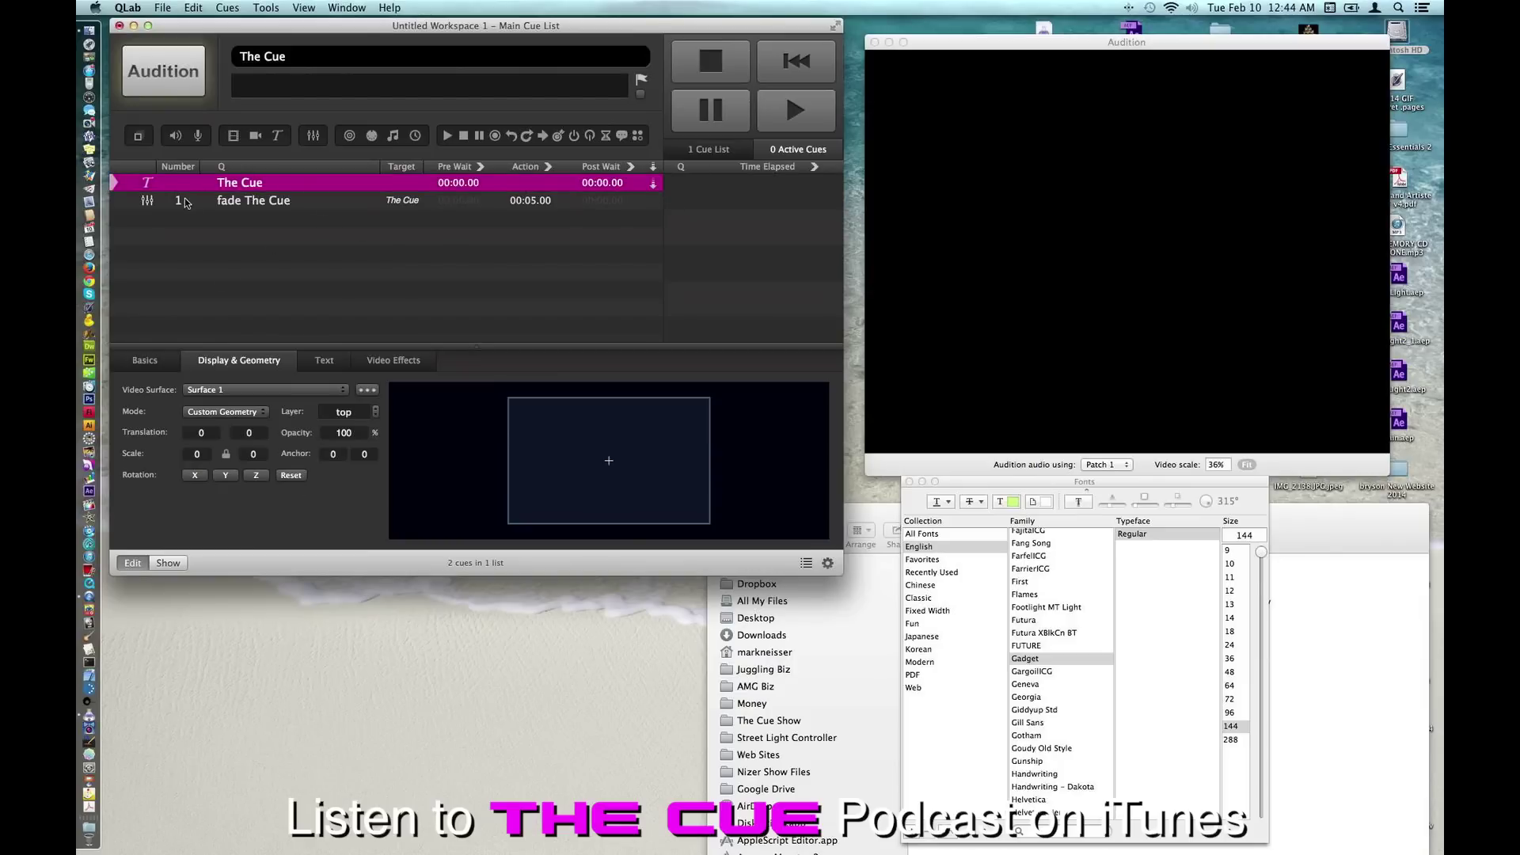
Audition the title sequence briefly and enable rotation in the fade cue's geometry
{"action": "left_click", "coordinate": [163, 71]}
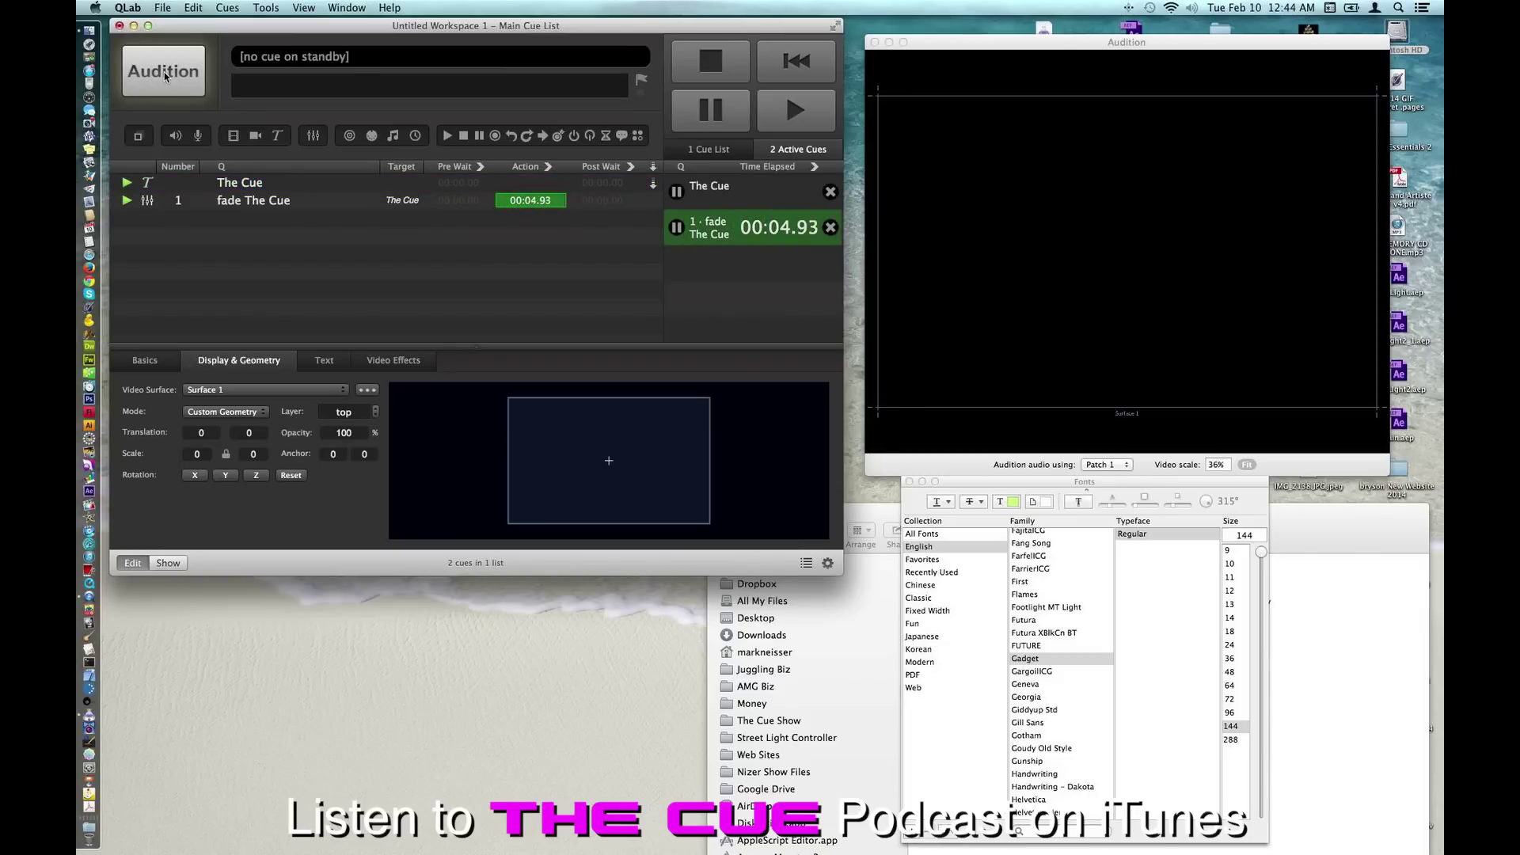
{"action": "left_click", "coordinate": [707, 79]}
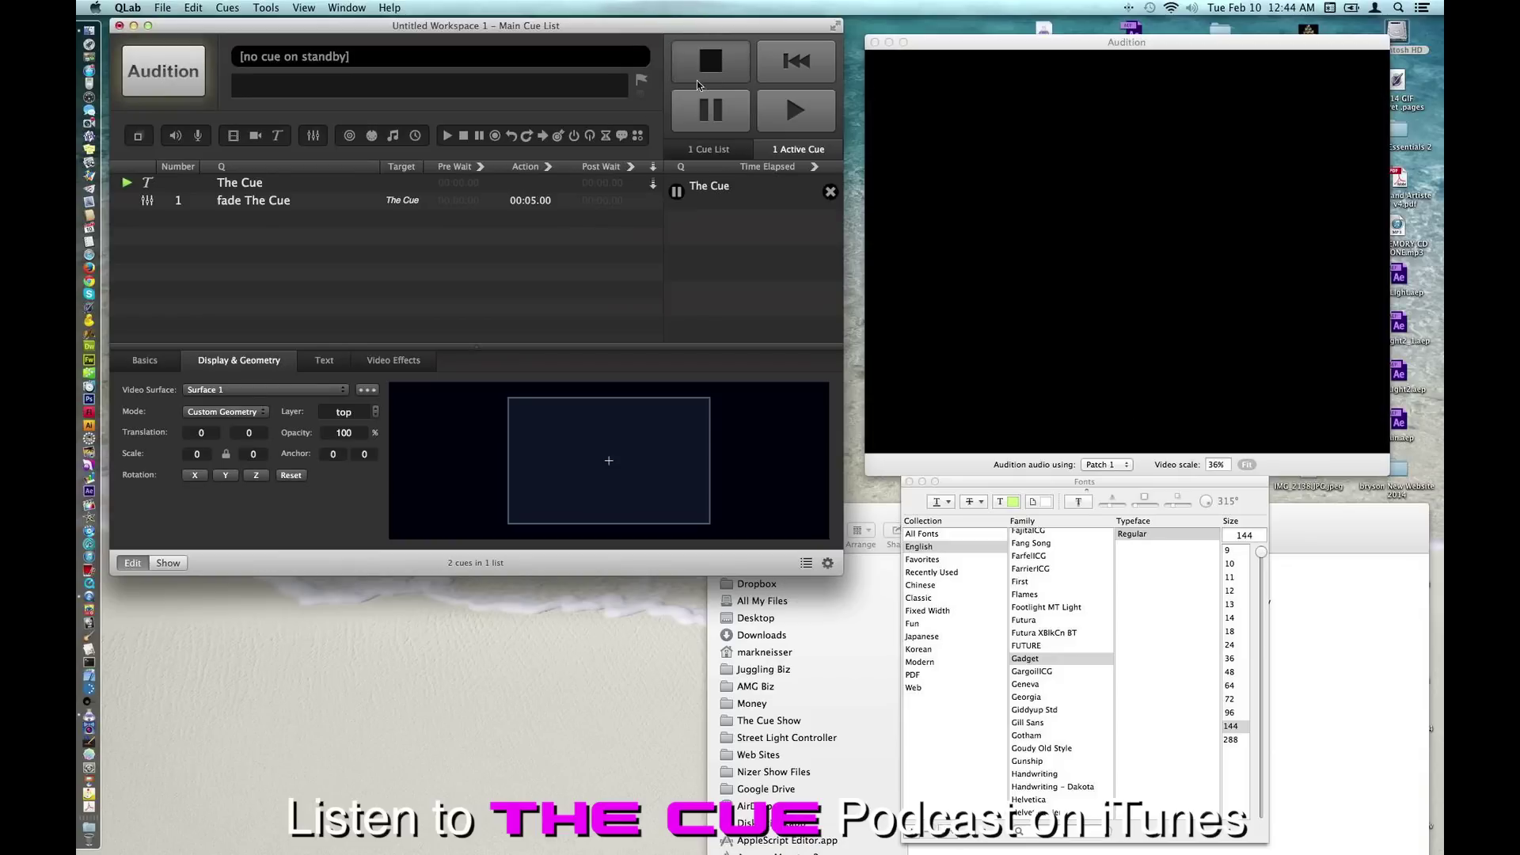
{"action": "left_click", "coordinate": [261, 200]}
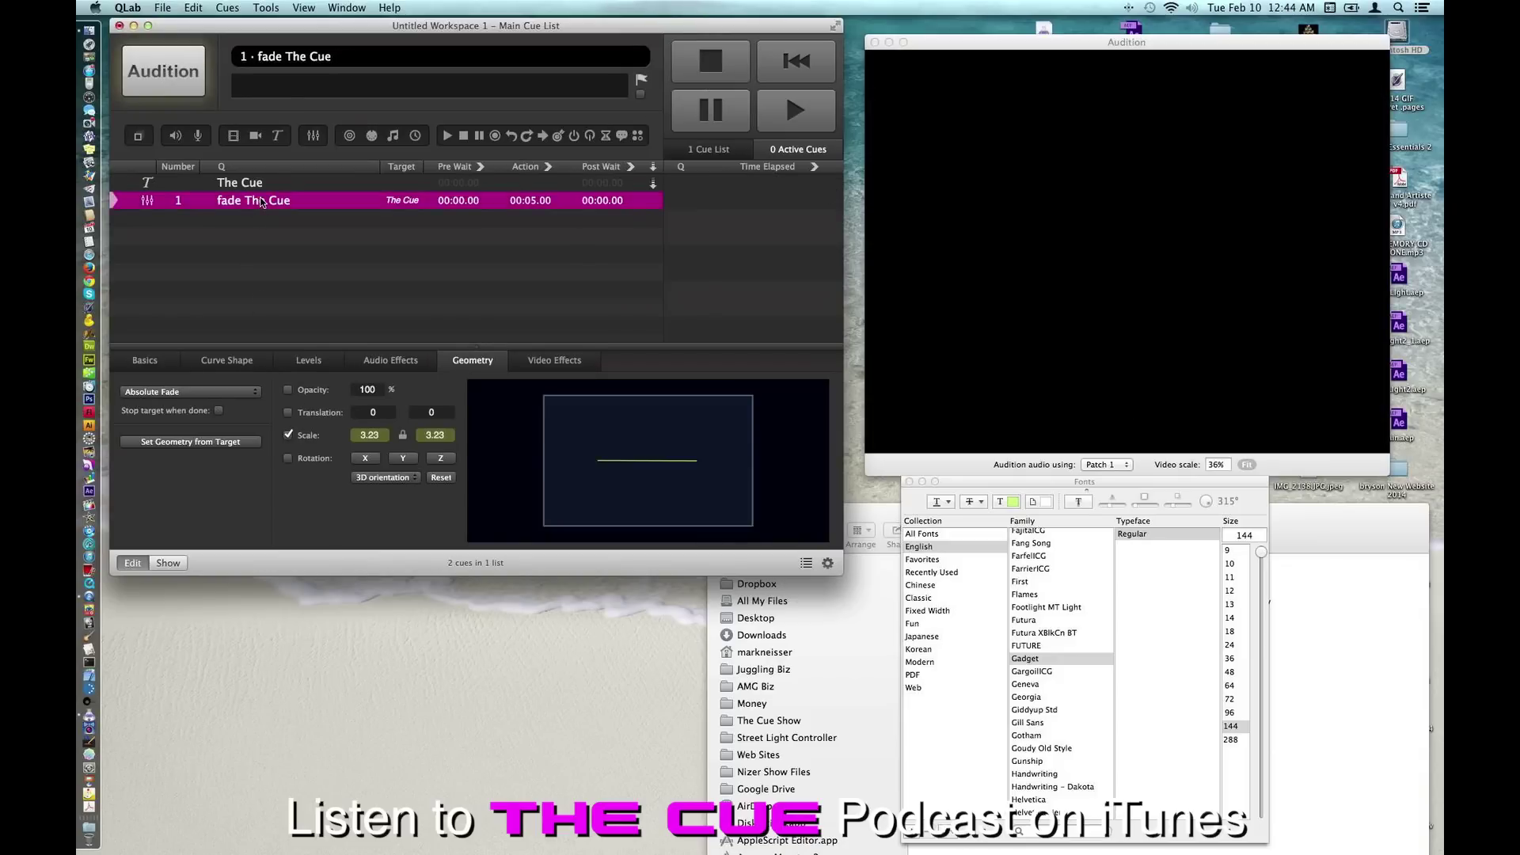
{"action": "left_click", "coordinate": [289, 458]}
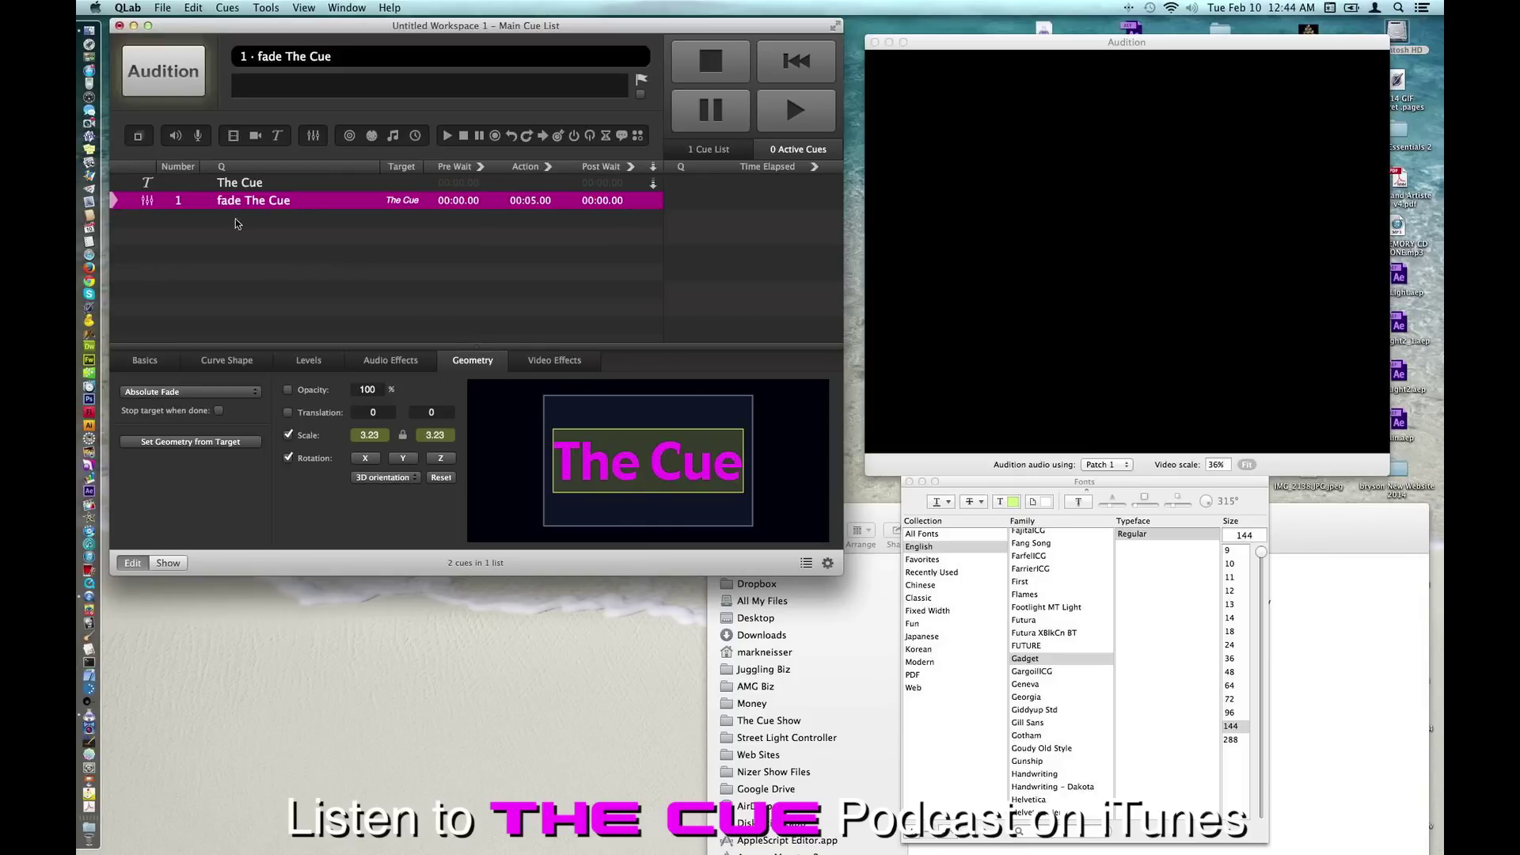
Review the title and fade cues, audition the whole sequence from the title cue, and stop playback
{"action": "left_click", "coordinate": [179, 181]}
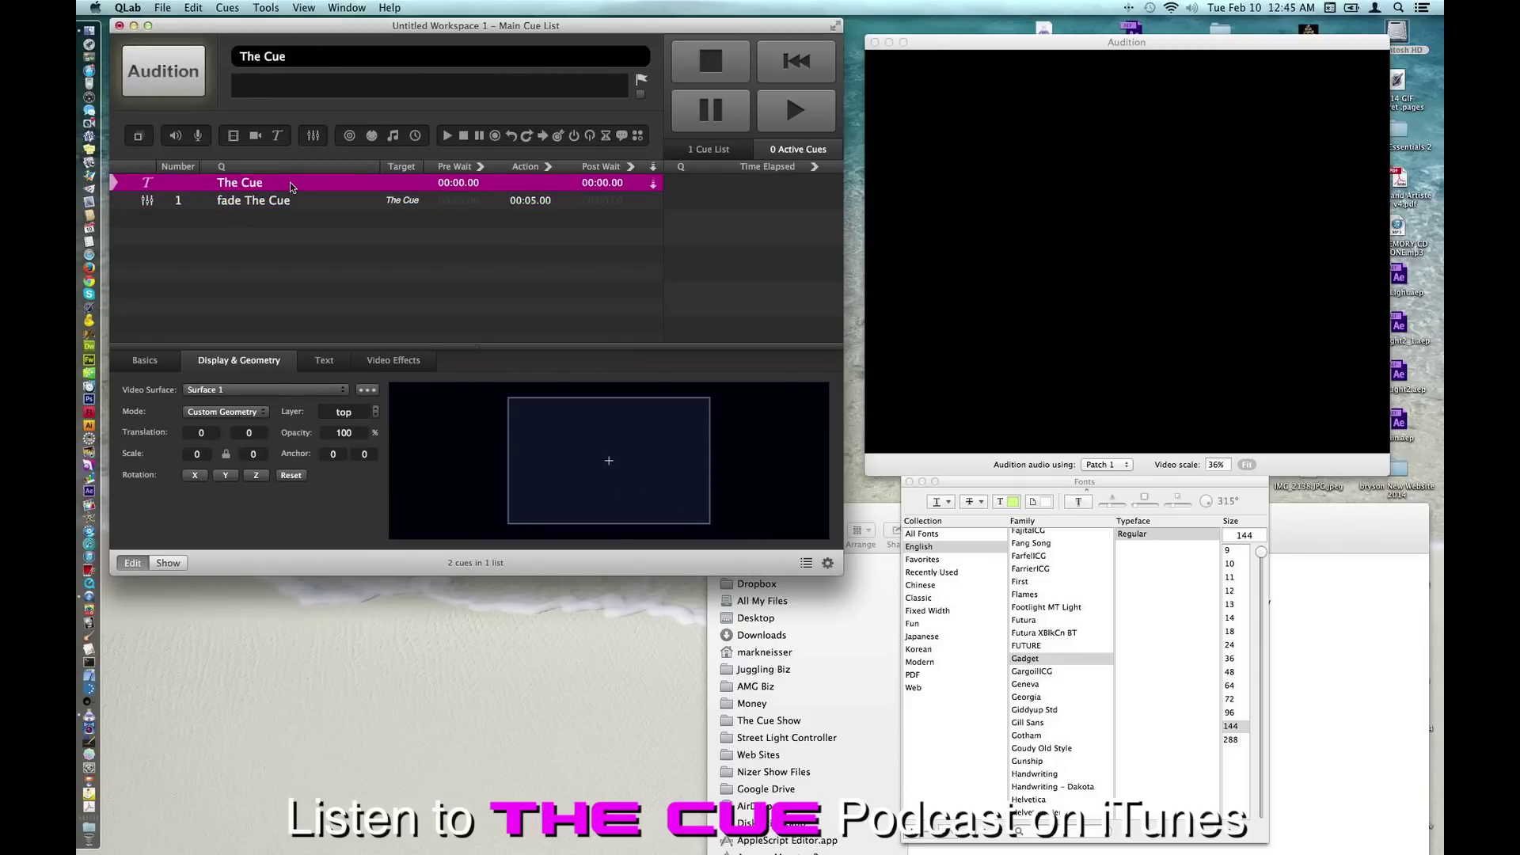
{"action": "left_click", "coordinate": [305, 199]}
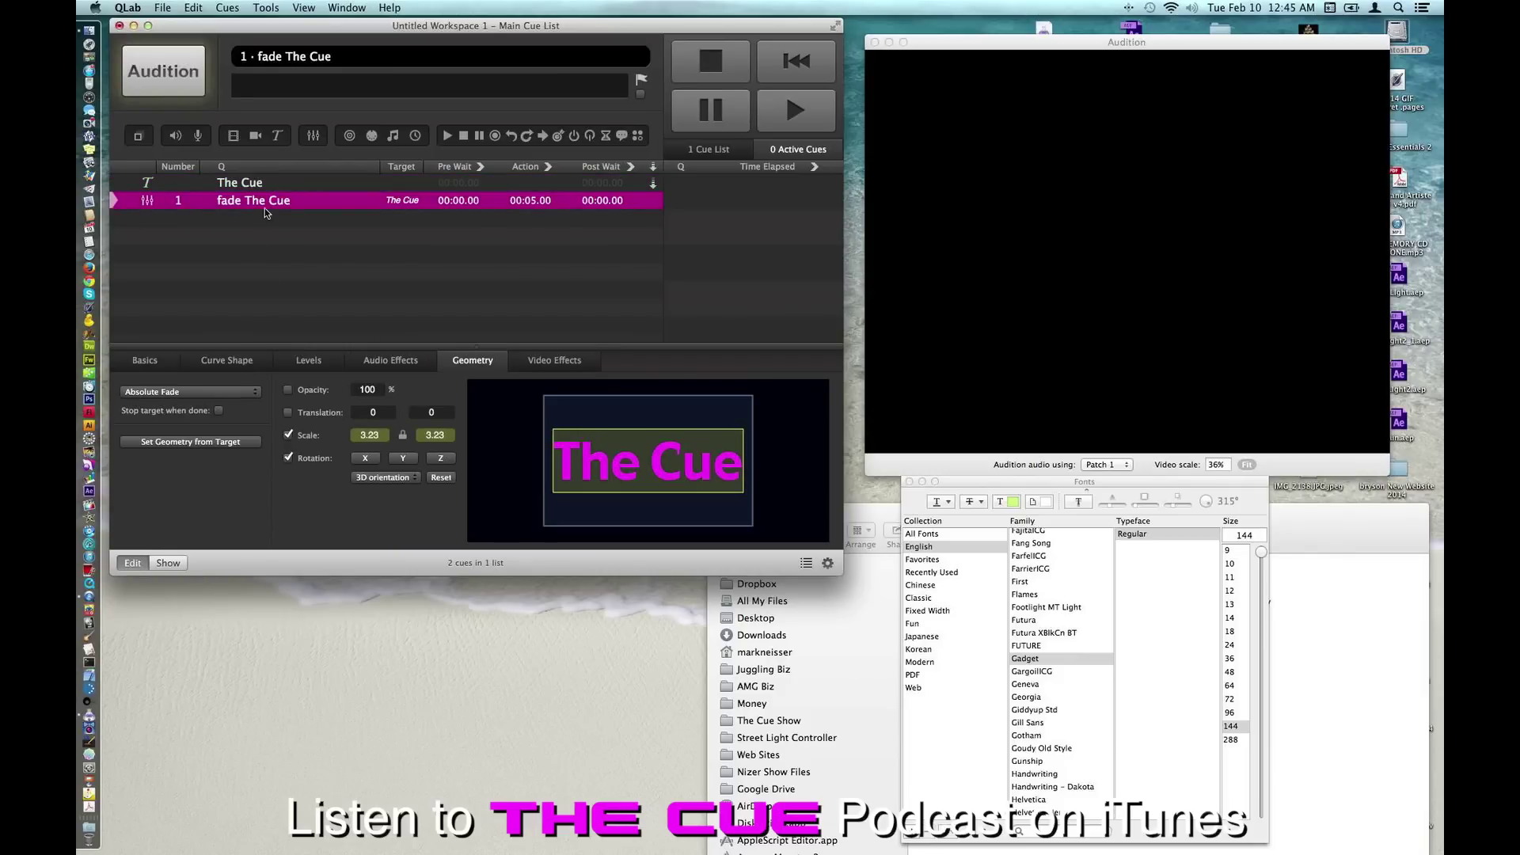
{"action": "left_click", "coordinate": [143, 188]}
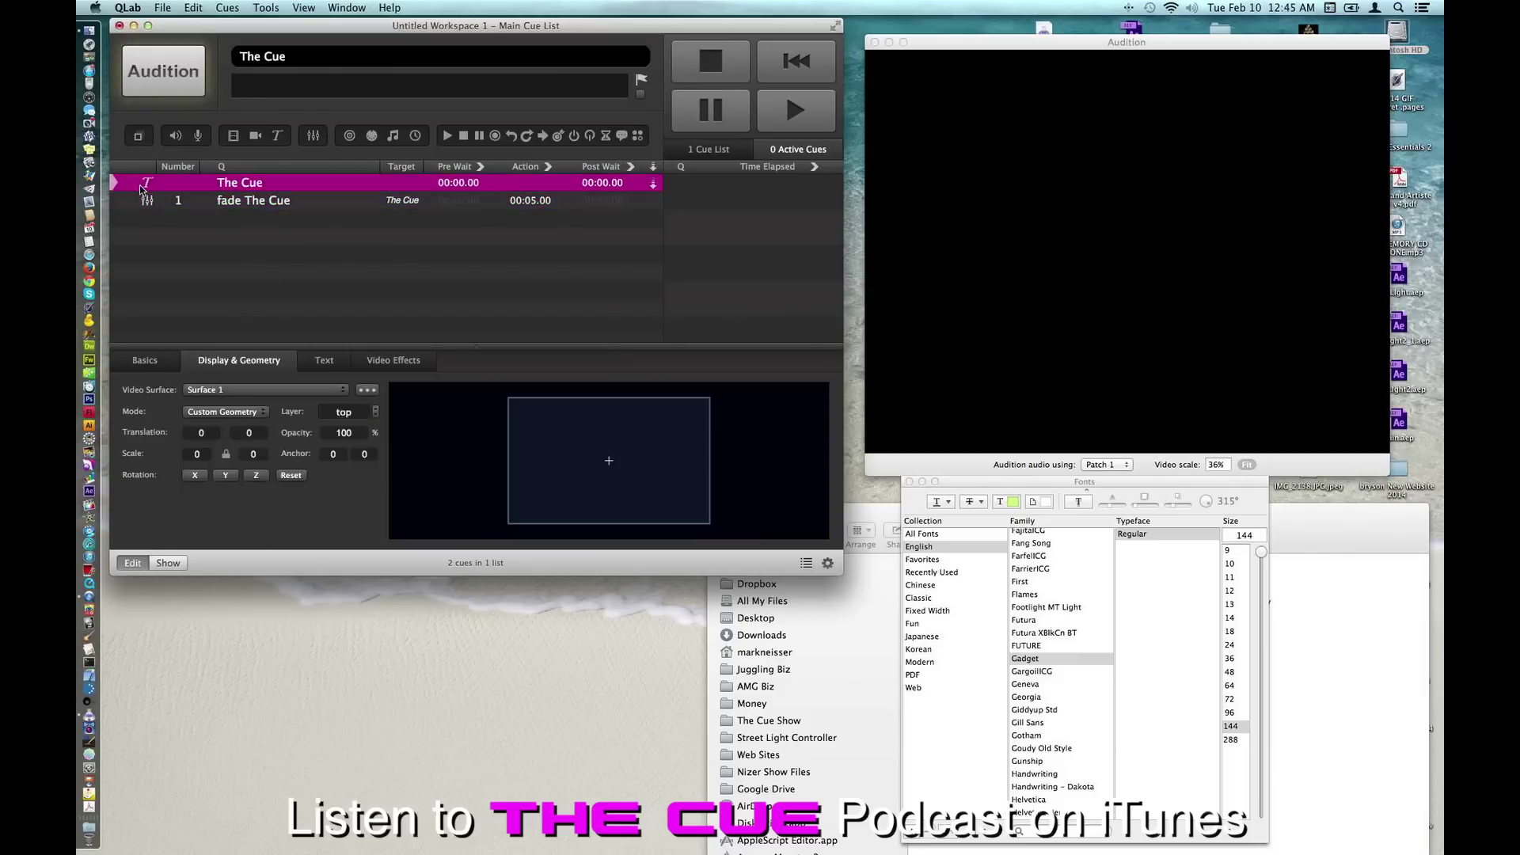
{"action": "left_click", "coordinate": [164, 74]}
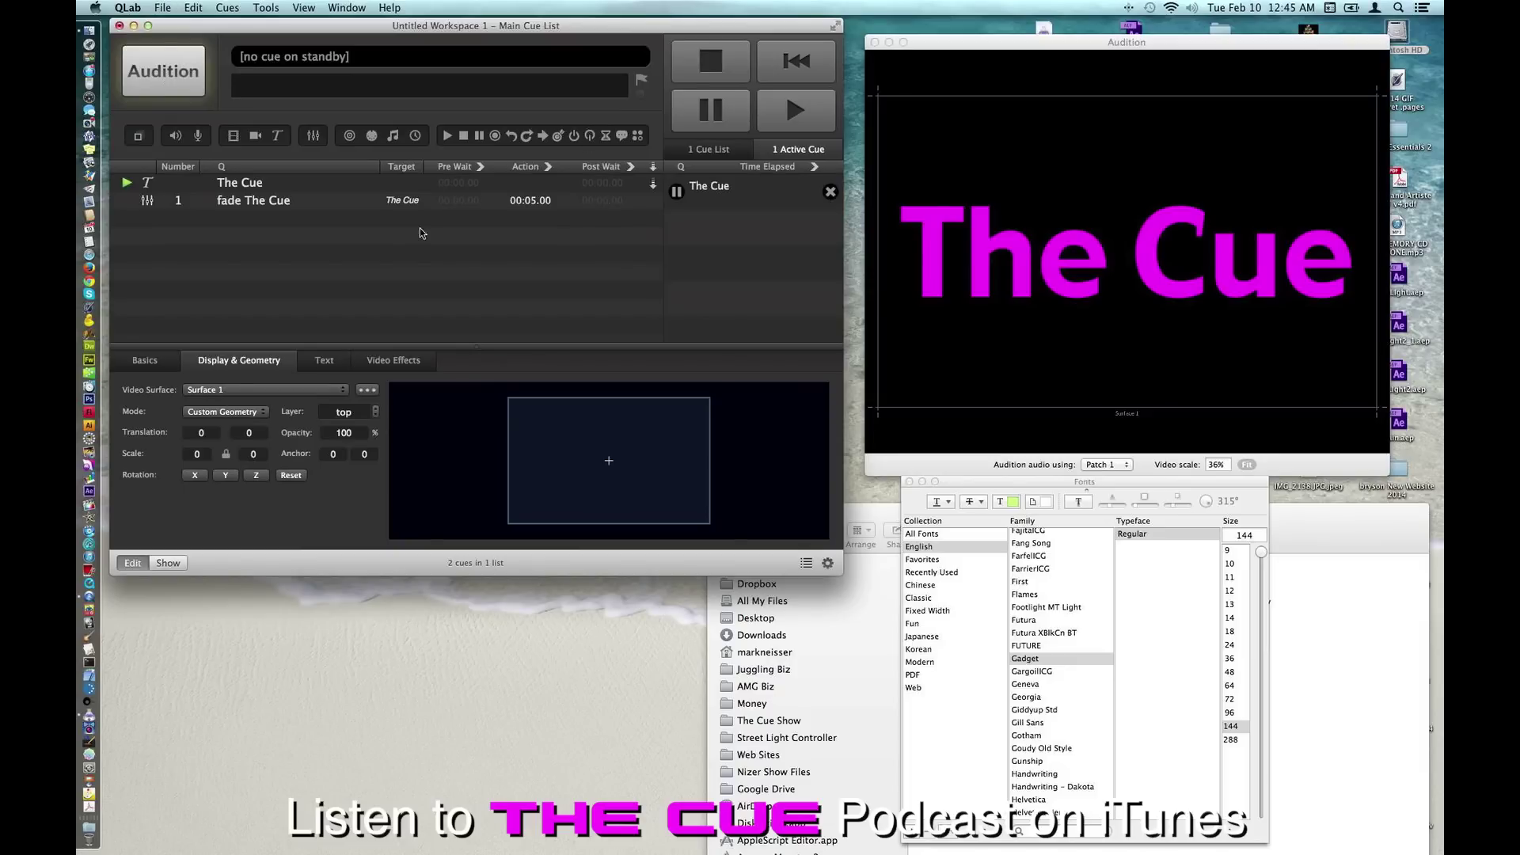
{"action": "left_click", "coordinate": [710, 70]}
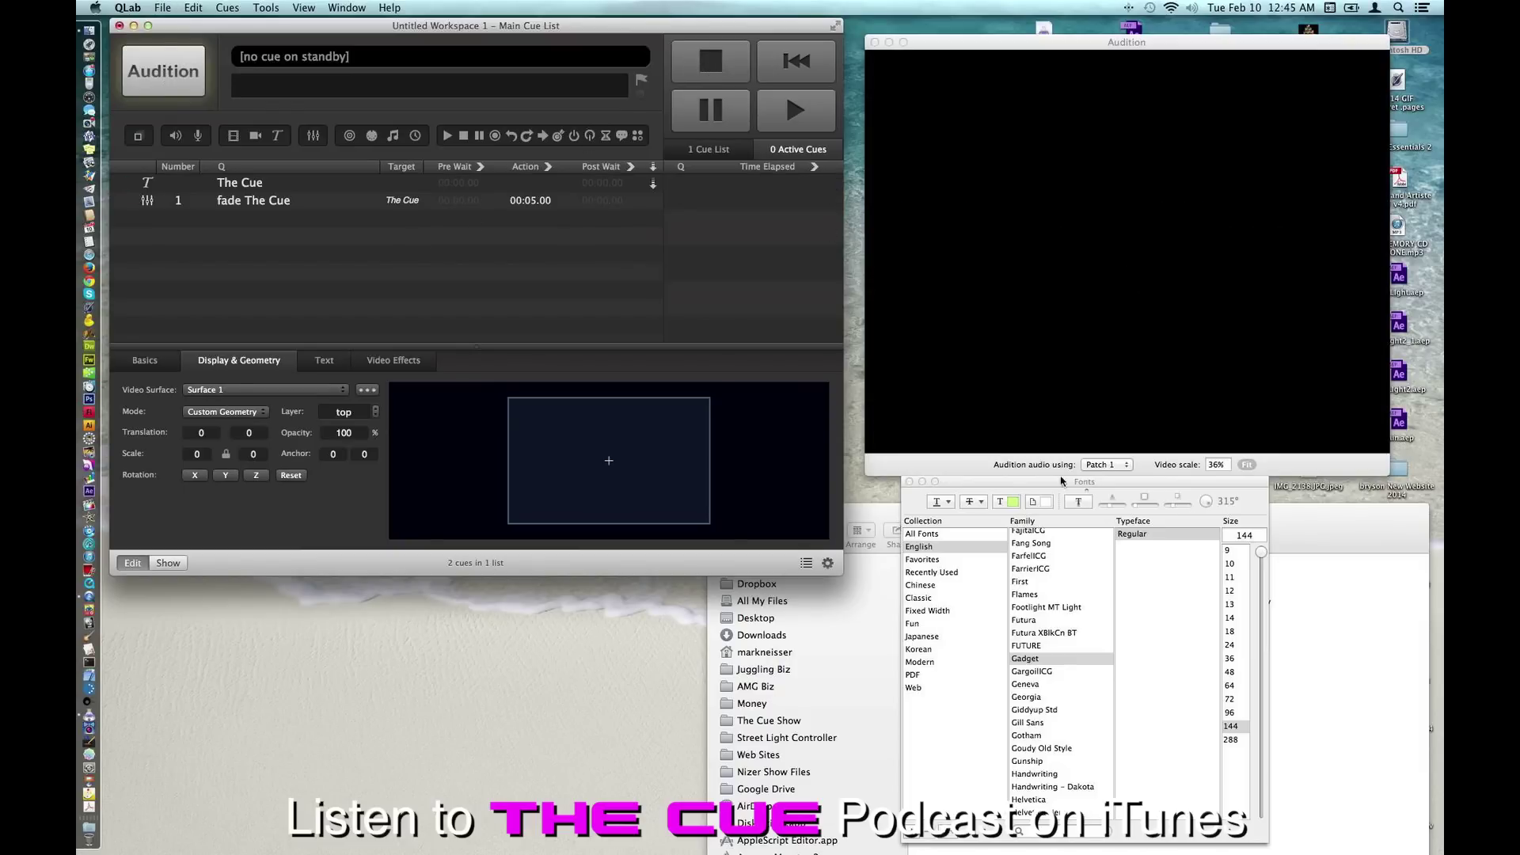
Add 004 SD_Bubbles.mov from the demo files folder to the cue list above the title cue
{"action": "left_click", "coordinate": [1325, 529]}
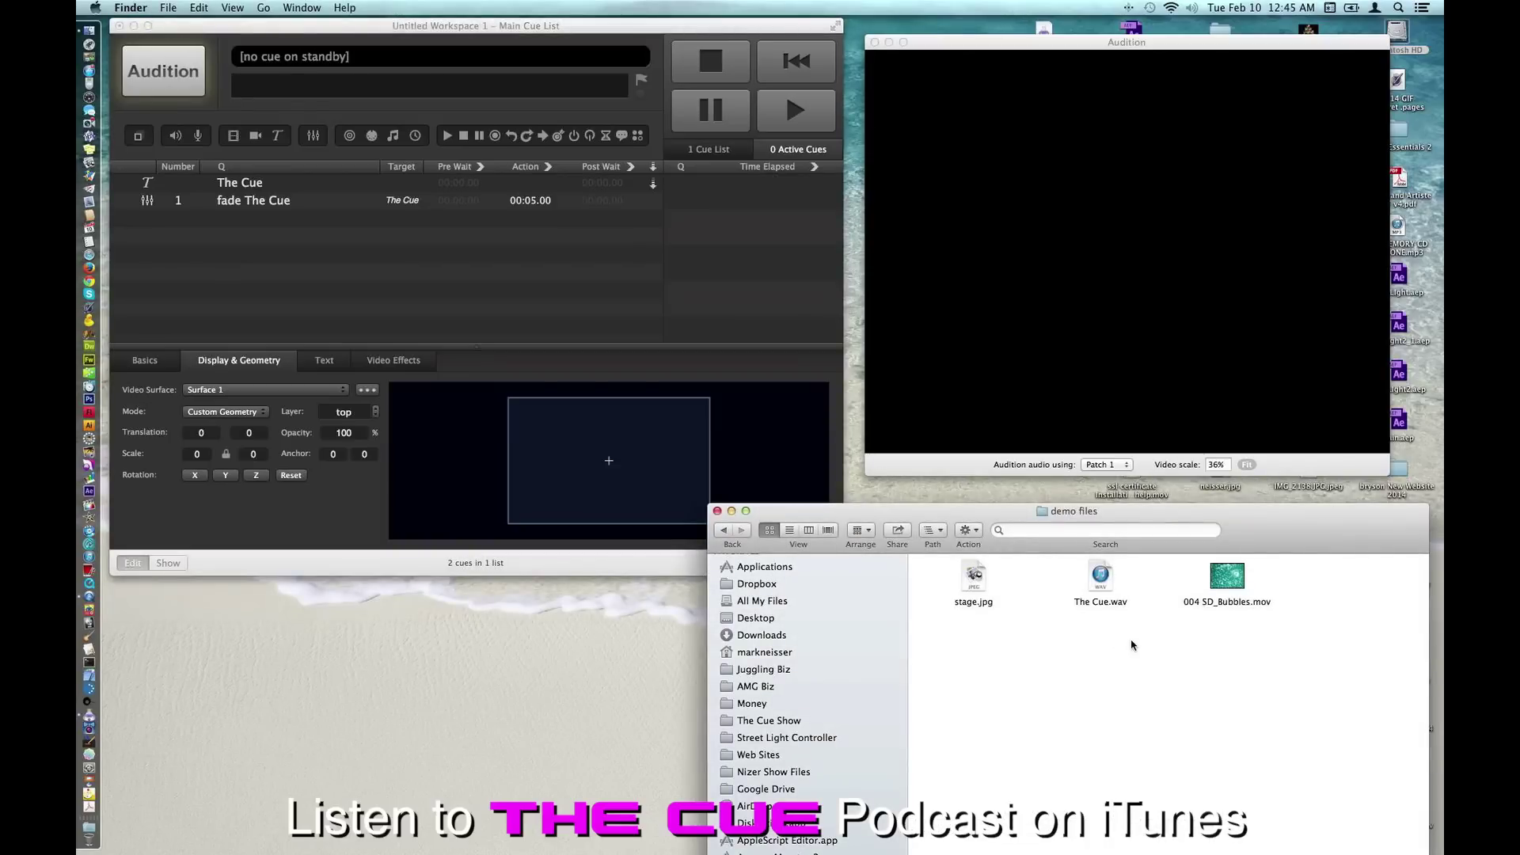
{"action": "left_click_drag", "start_coordinate": [1229, 580], "coordinate": [331, 176]}
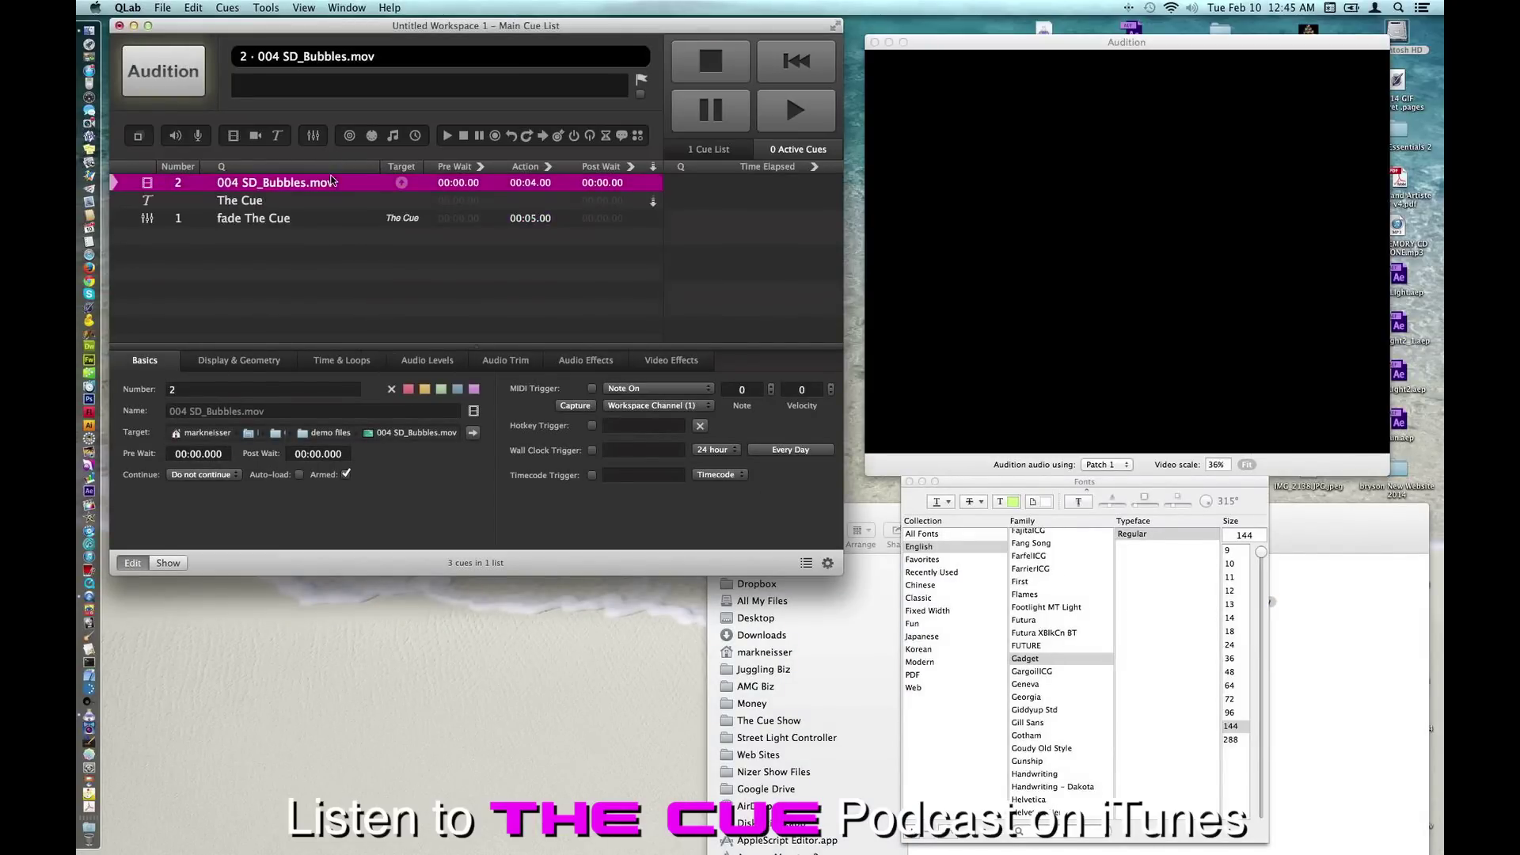
Place the bubbles video cue on the bottom layer, turn off its aspect ratio preservation, and make it auto-continue
{"action": "left_click", "coordinate": [253, 363]}
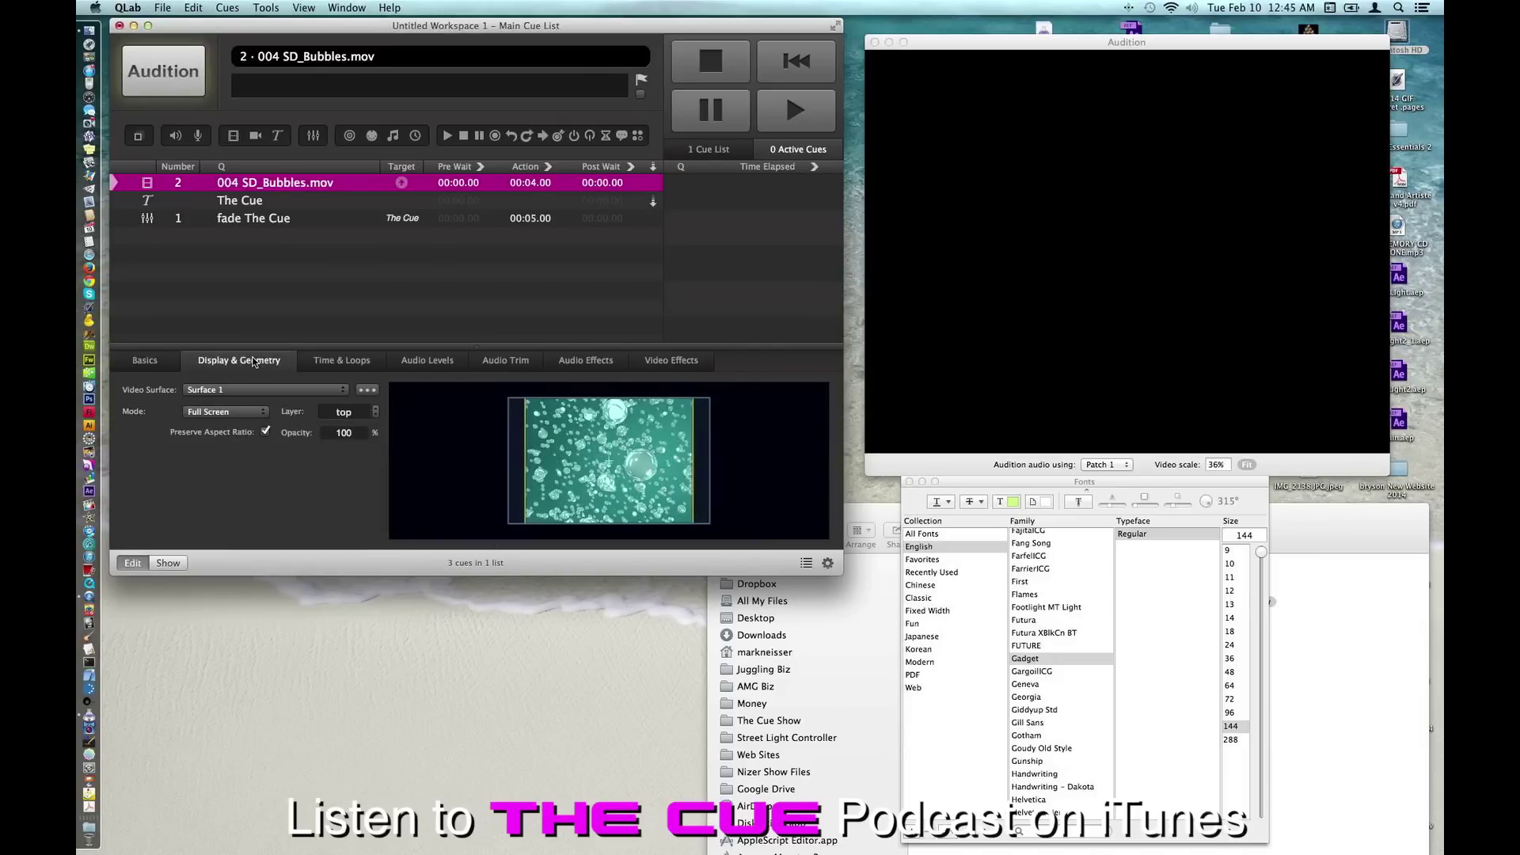
{"action": "left_click", "coordinate": [376, 414]}
{"action": "left_click", "coordinate": [376, 412]}
{"action": "left_click", "coordinate": [266, 431]}
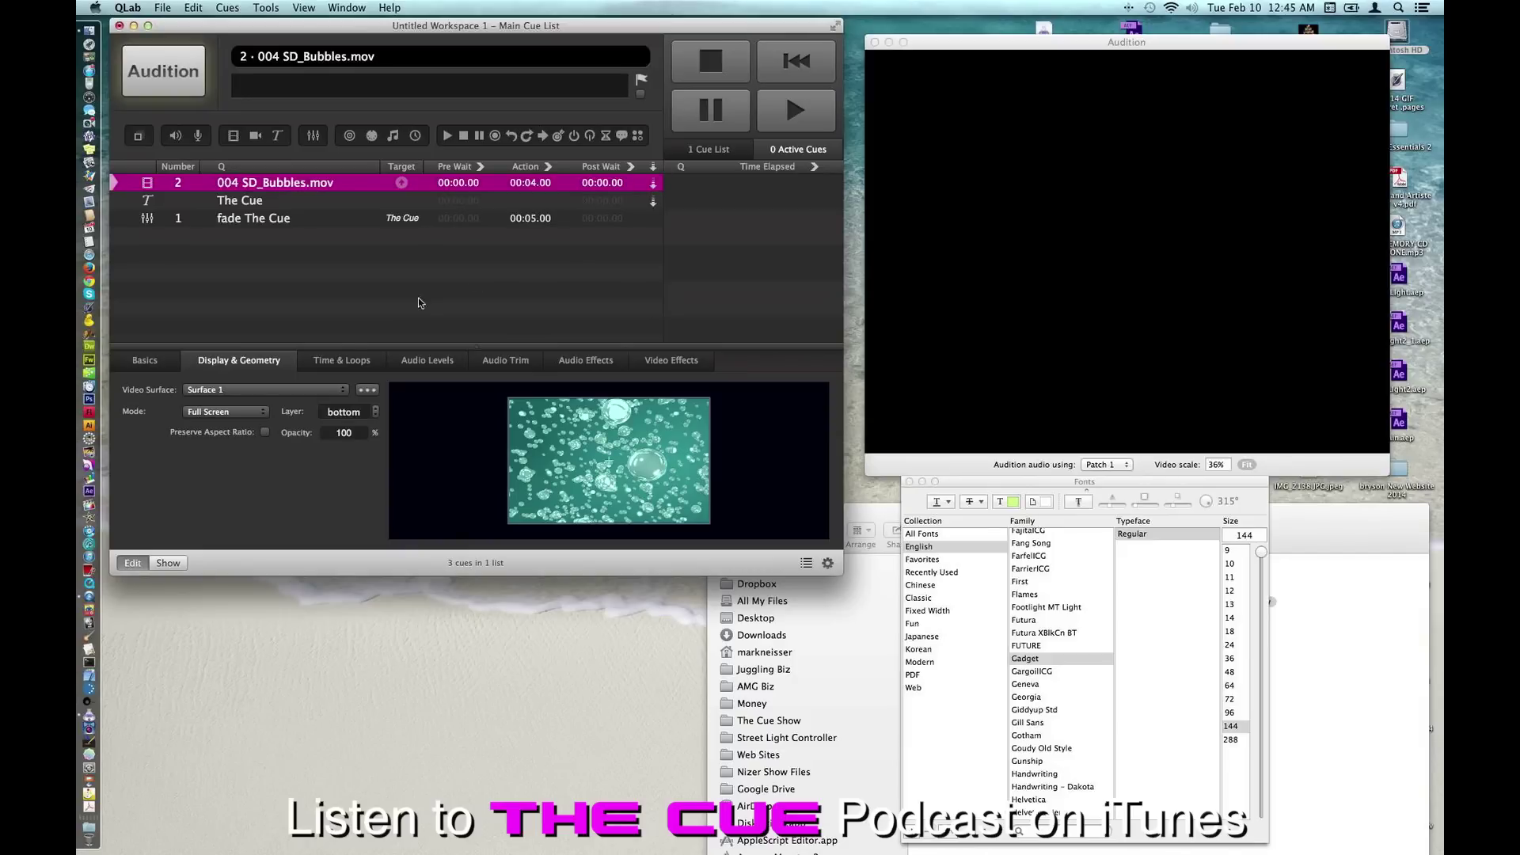
Set the bubbles video to loop infinitely, then audition the sequence from that cue and stop playback
{"action": "left_click", "coordinate": [343, 361]}
{"action": "left_click", "coordinate": [130, 456]}
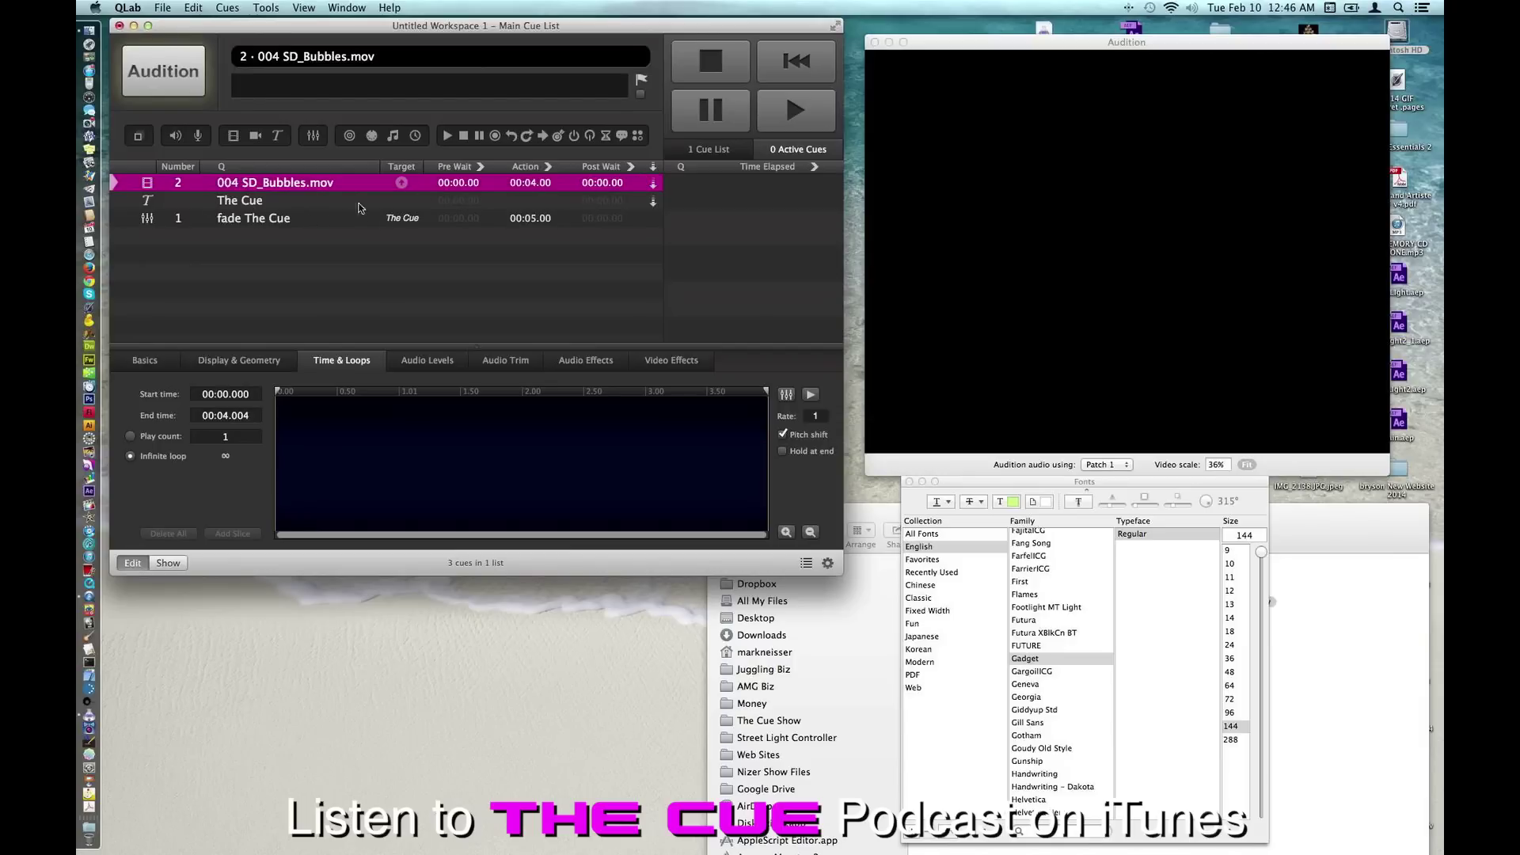
{"action": "left_click", "coordinate": [171, 70]}
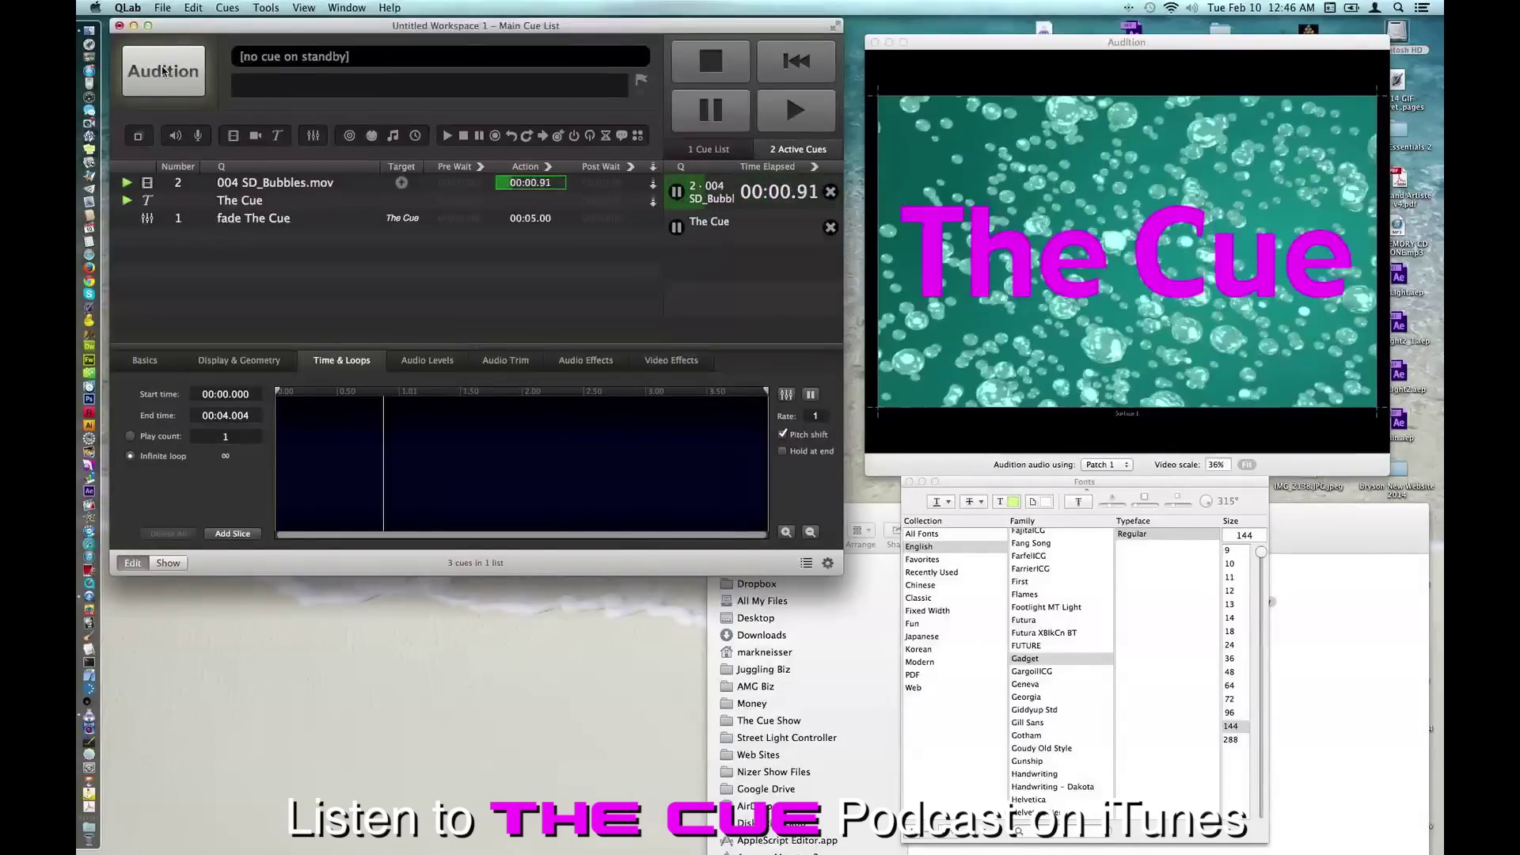
{"action": "left_click", "coordinate": [715, 63]}
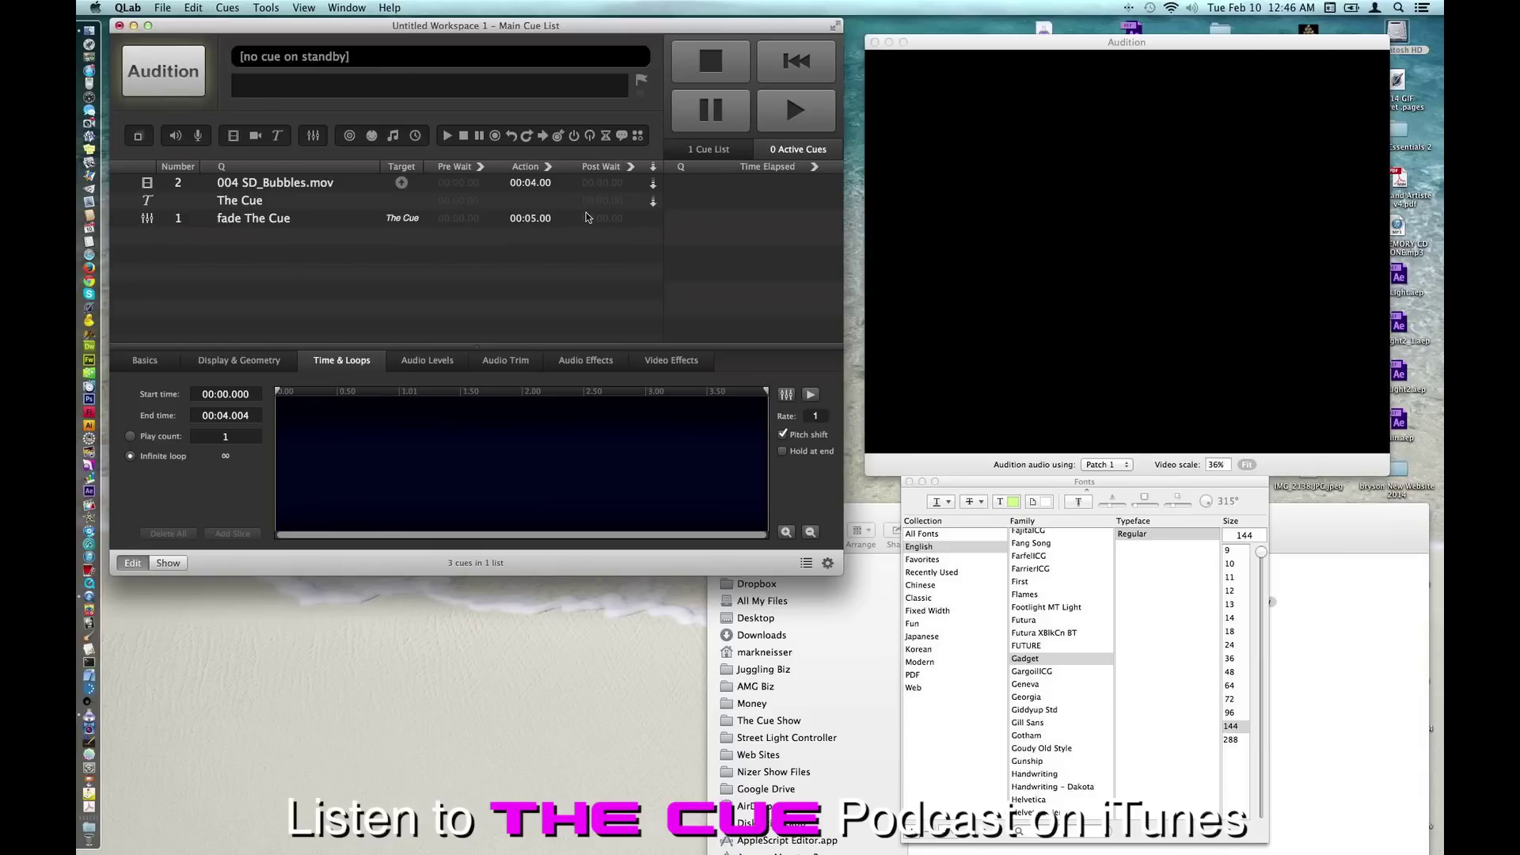
Add a second cue list to the workspace and name it My Fades
{"action": "left_click", "coordinate": [714, 149]}
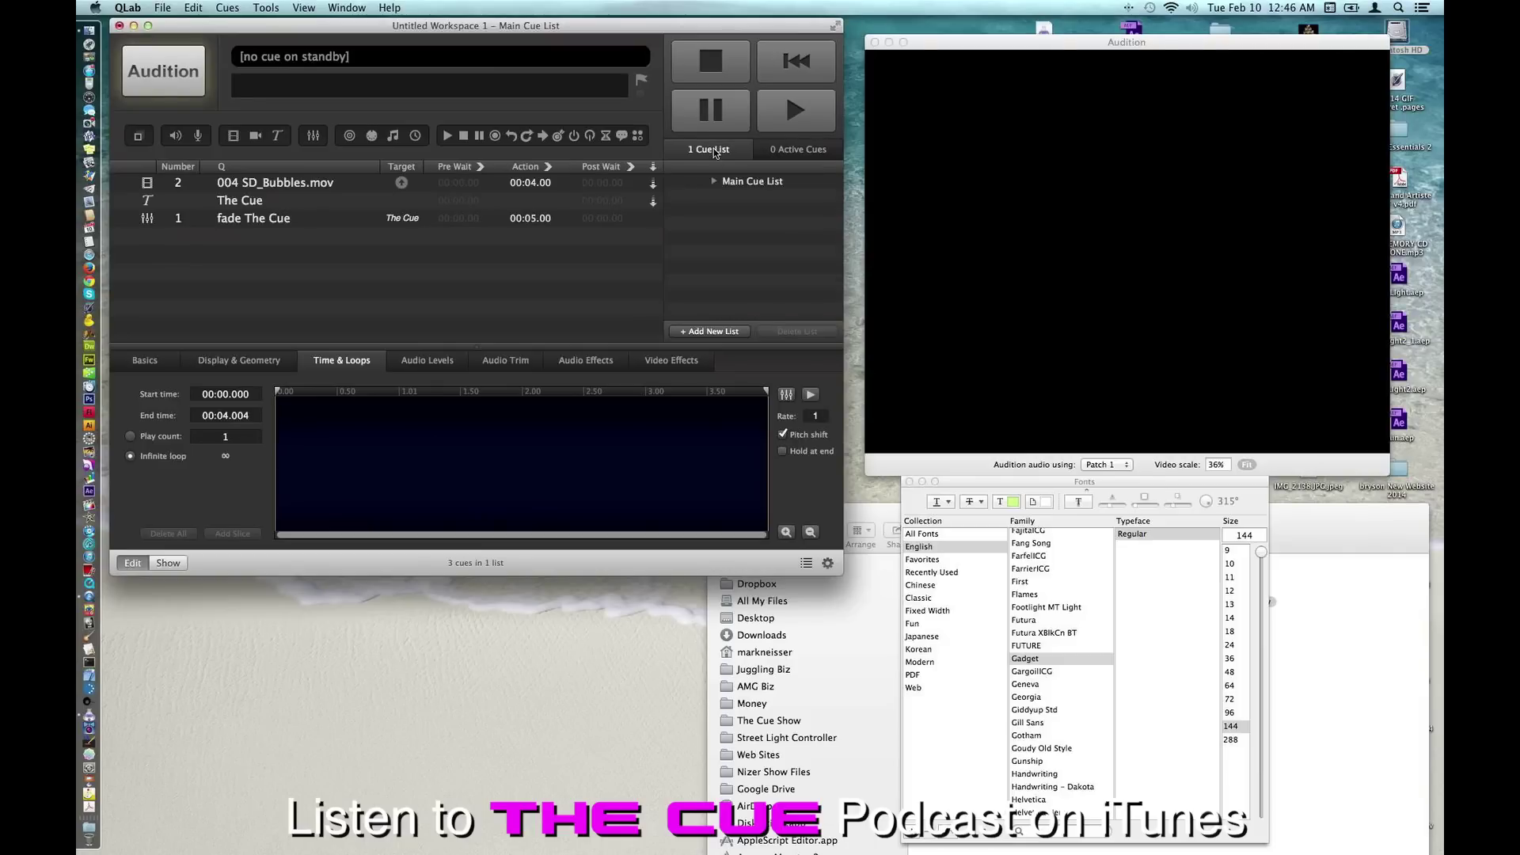
{"action": "left_click", "coordinate": [711, 331]}
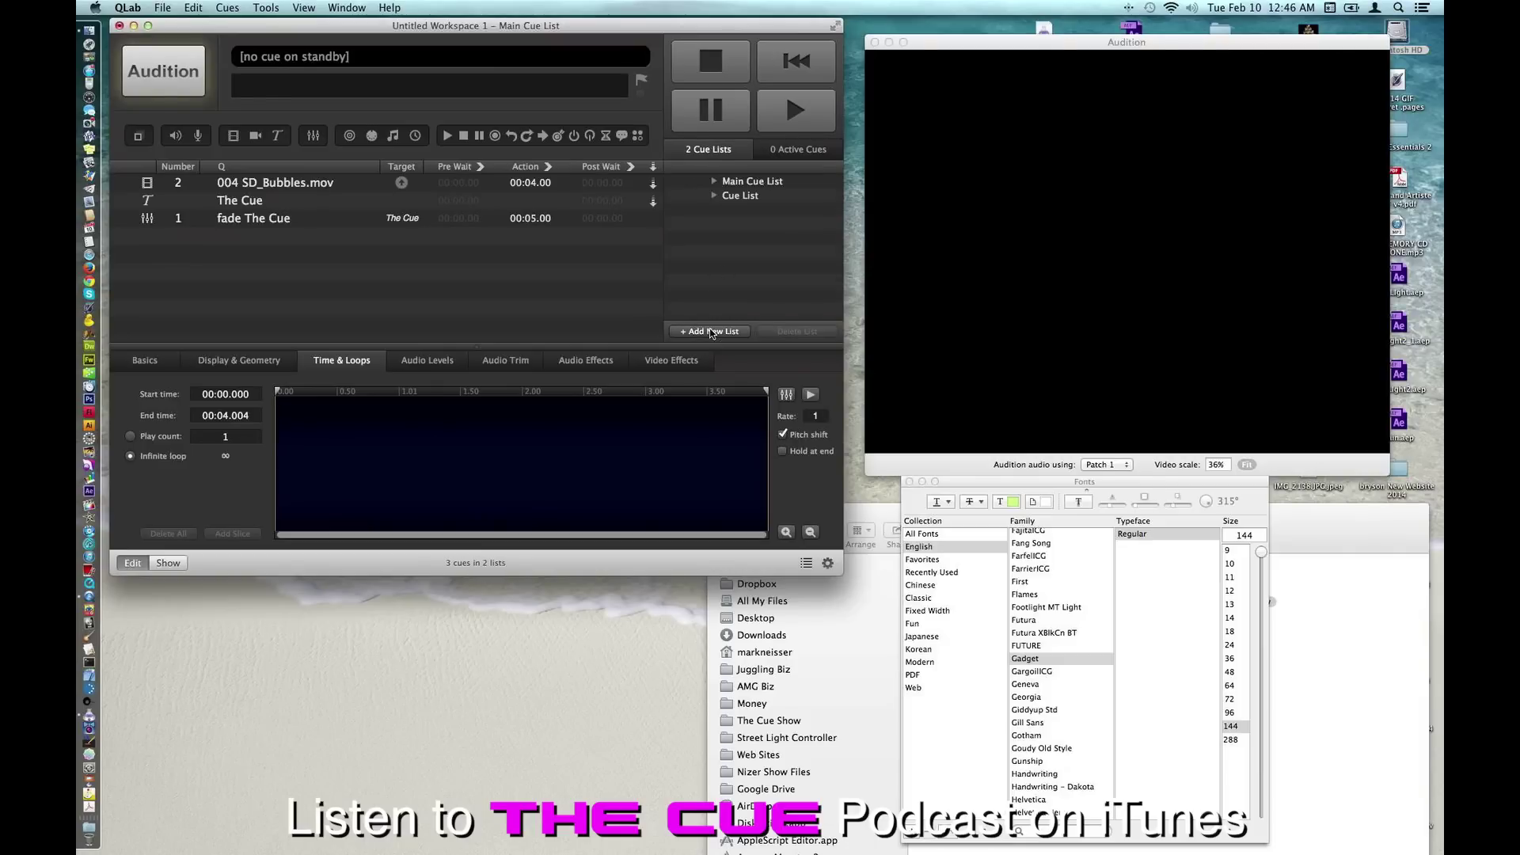
{"action": "left_click", "coordinate": [740, 195]}
{"action": "double_click", "coordinate": [741, 196]}
{"action": "type", "text": "My Fades"}
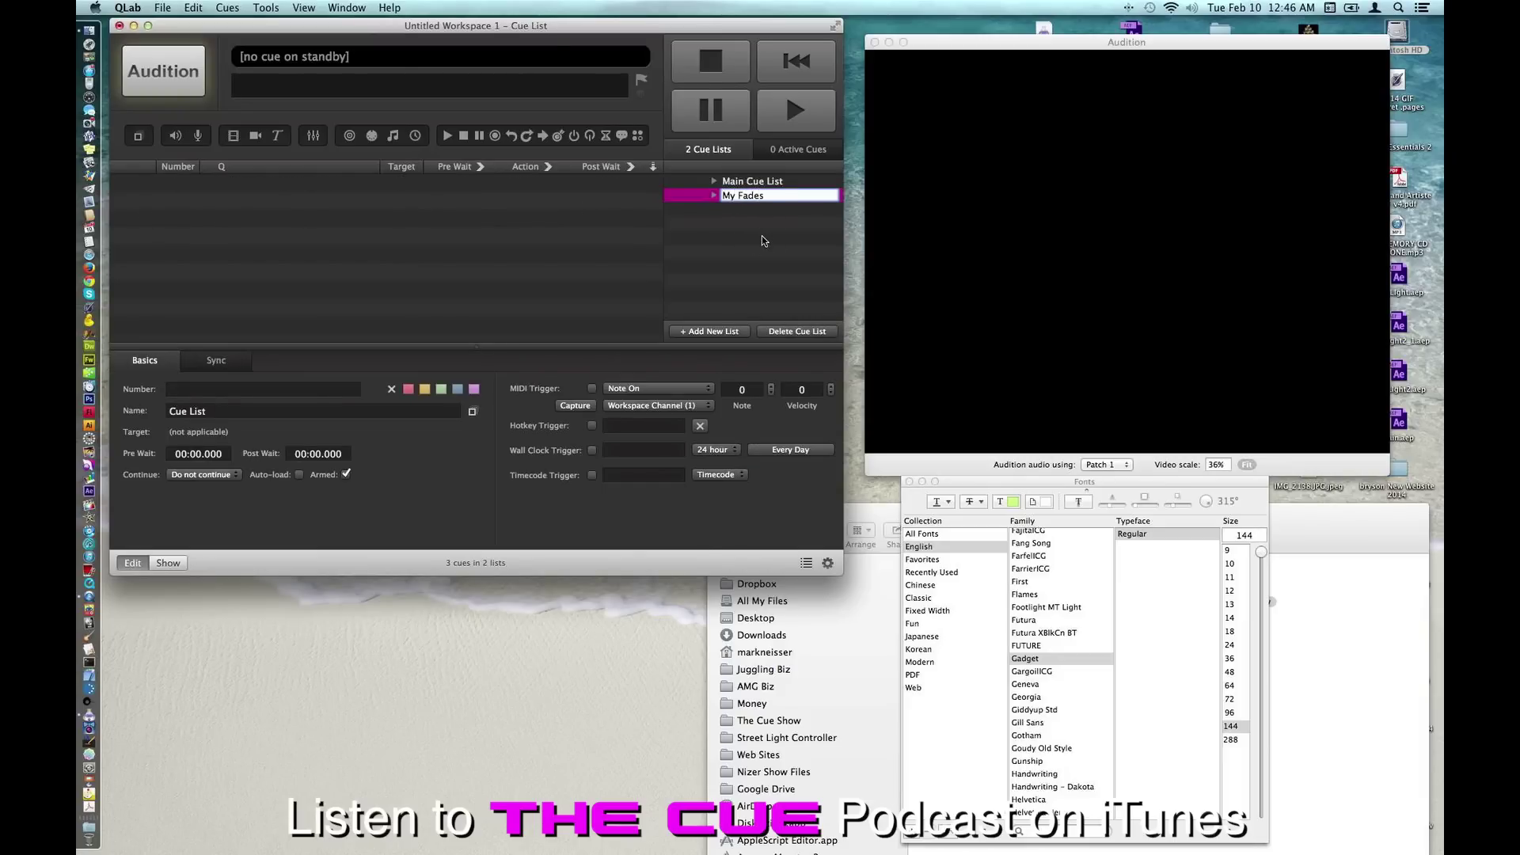
{"action": "left_click", "coordinate": [763, 239]}
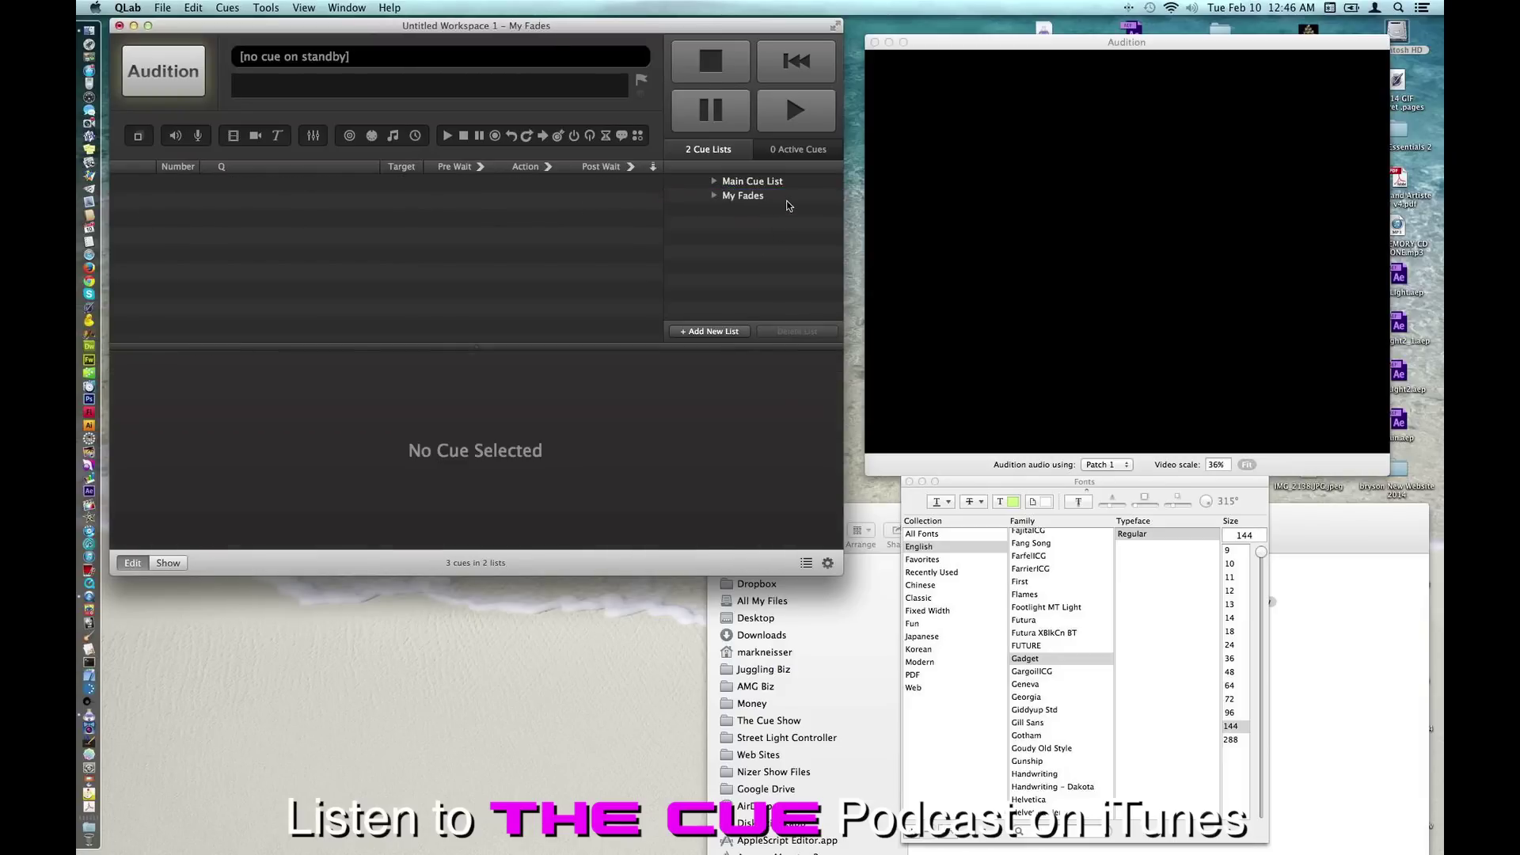
Add a fade cue to the My Fades list and target it at the Main Cue List
{"action": "left_click", "coordinate": [782, 198]}
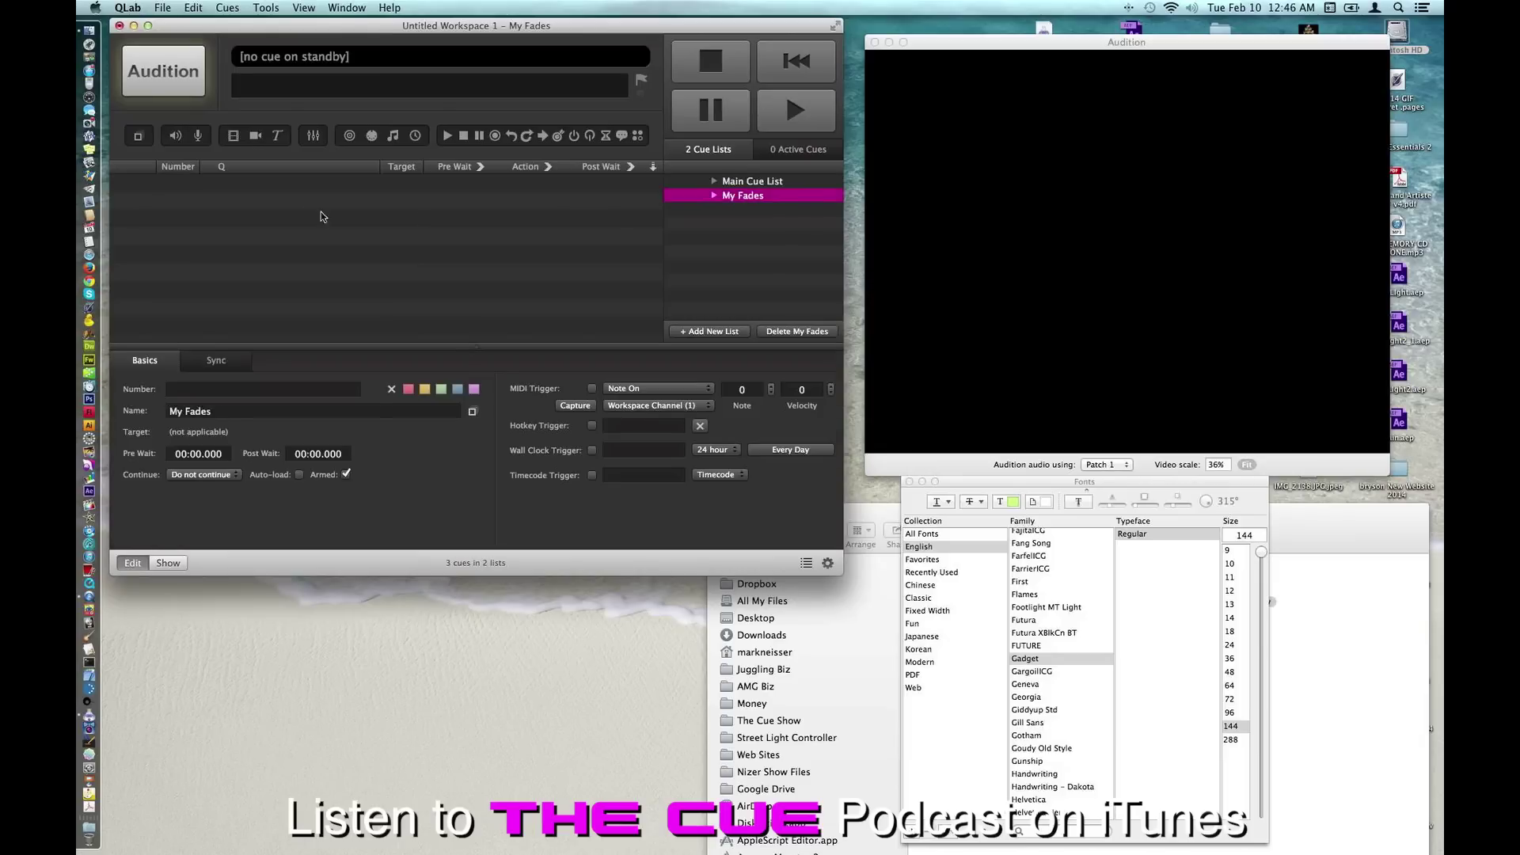
{"action": "left_click", "coordinate": [315, 138]}
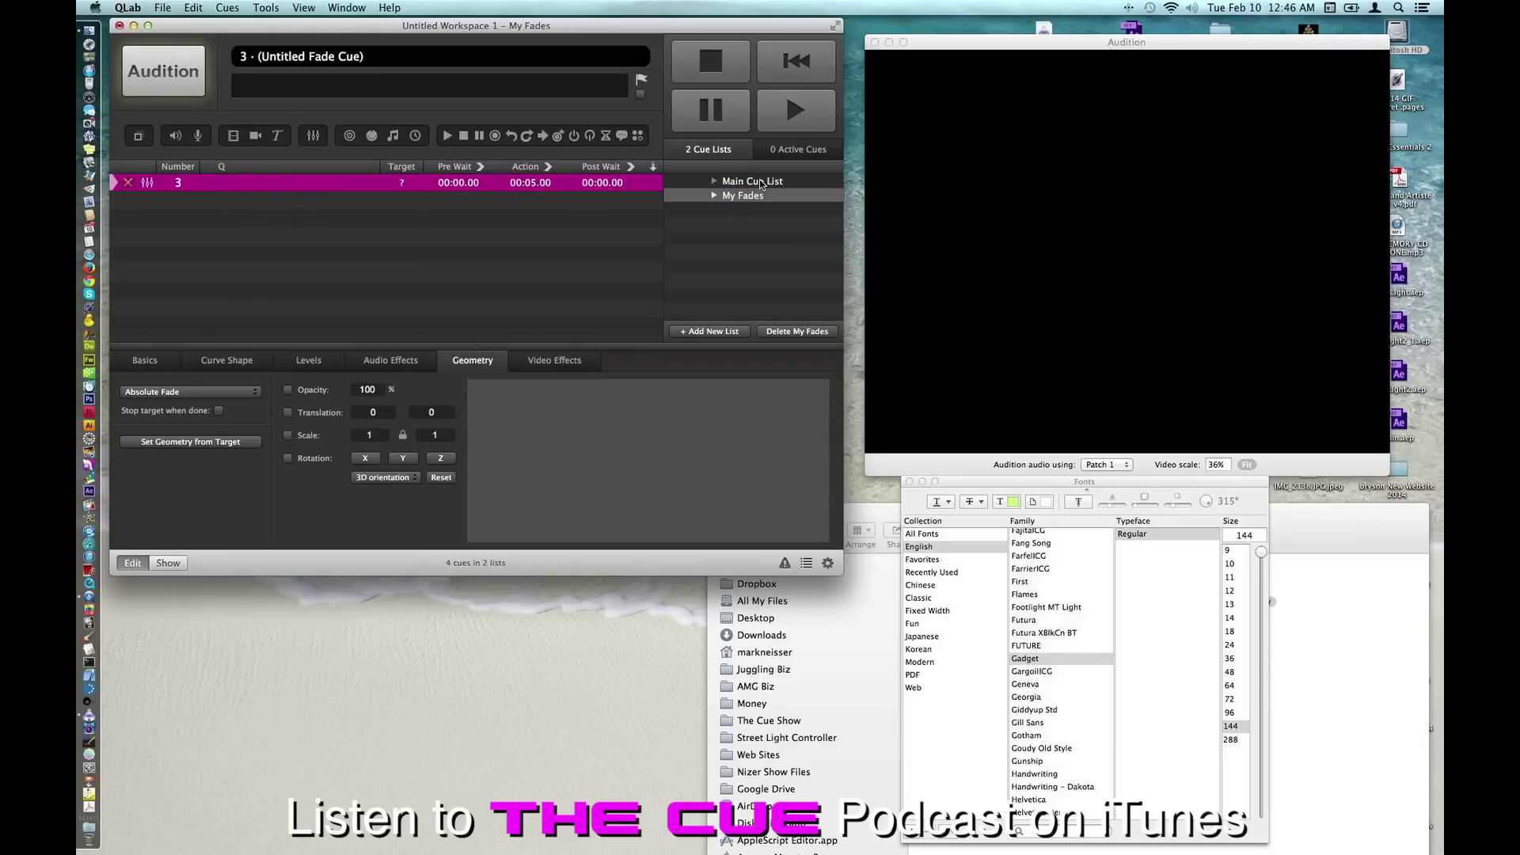
{"action": "left_click_drag", "start_coordinate": [762, 184], "coordinate": [290, 184]}
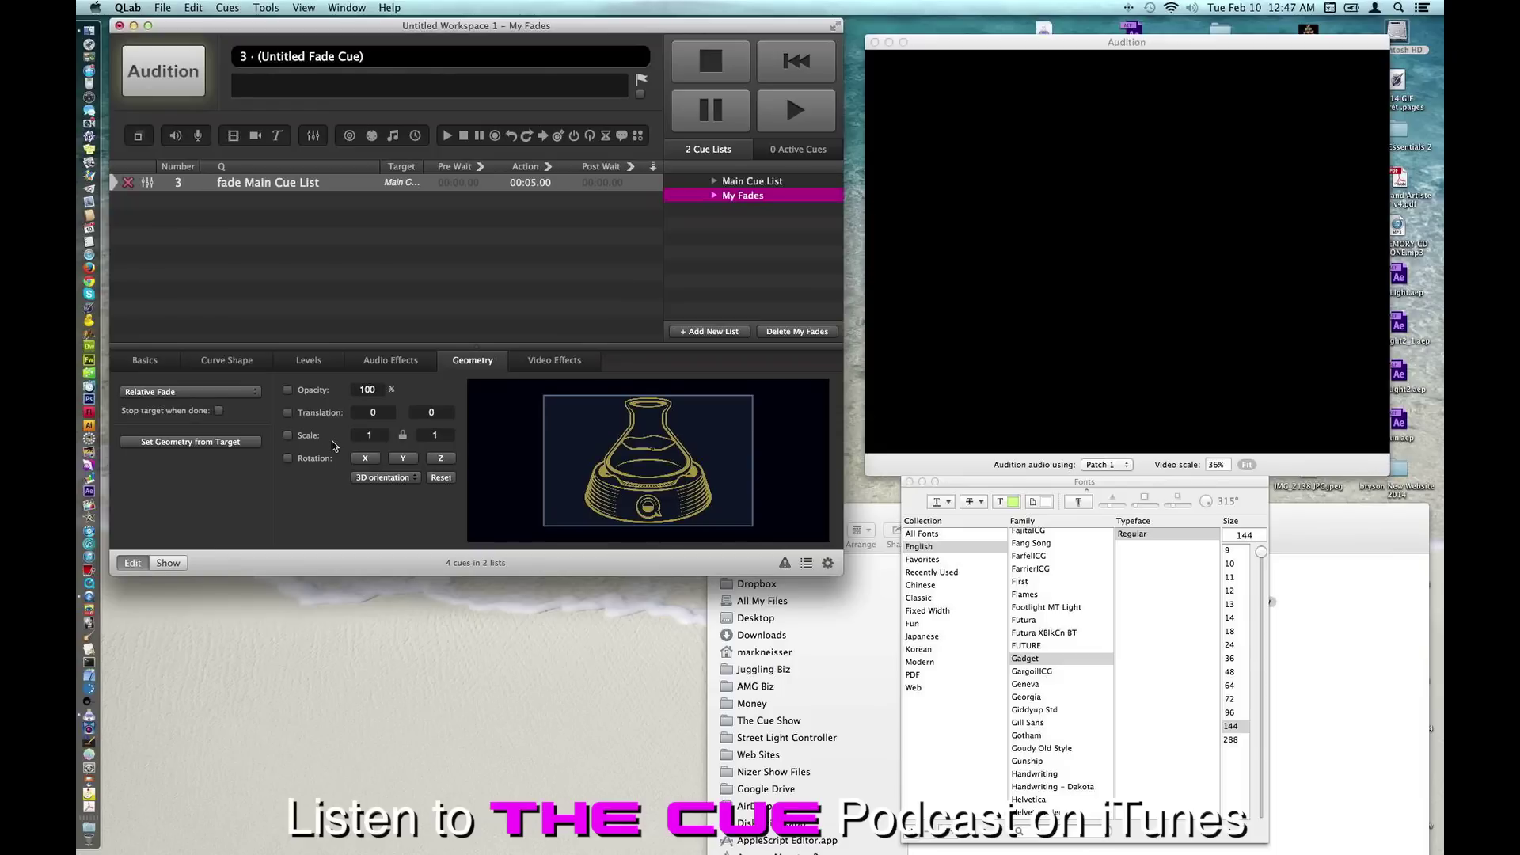
Set the fade cue to fade opacity to 0% and stop its target when done
{"action": "left_click", "coordinate": [288, 390]}
{"action": "left_click", "coordinate": [367, 388]}
{"action": "type", "text": "0"}
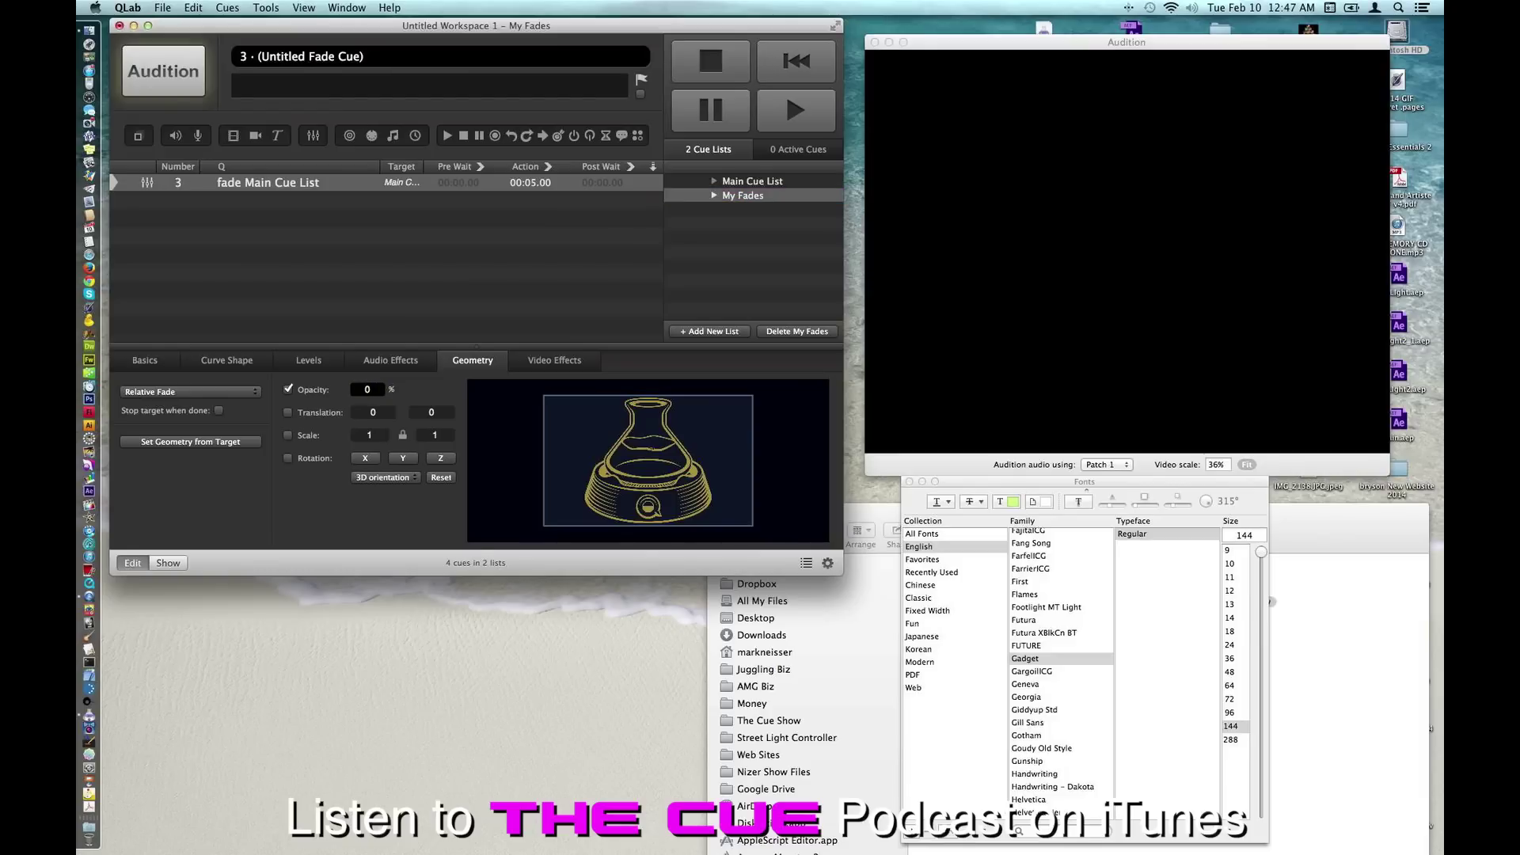
{"action": "key", "text": "Tab"}
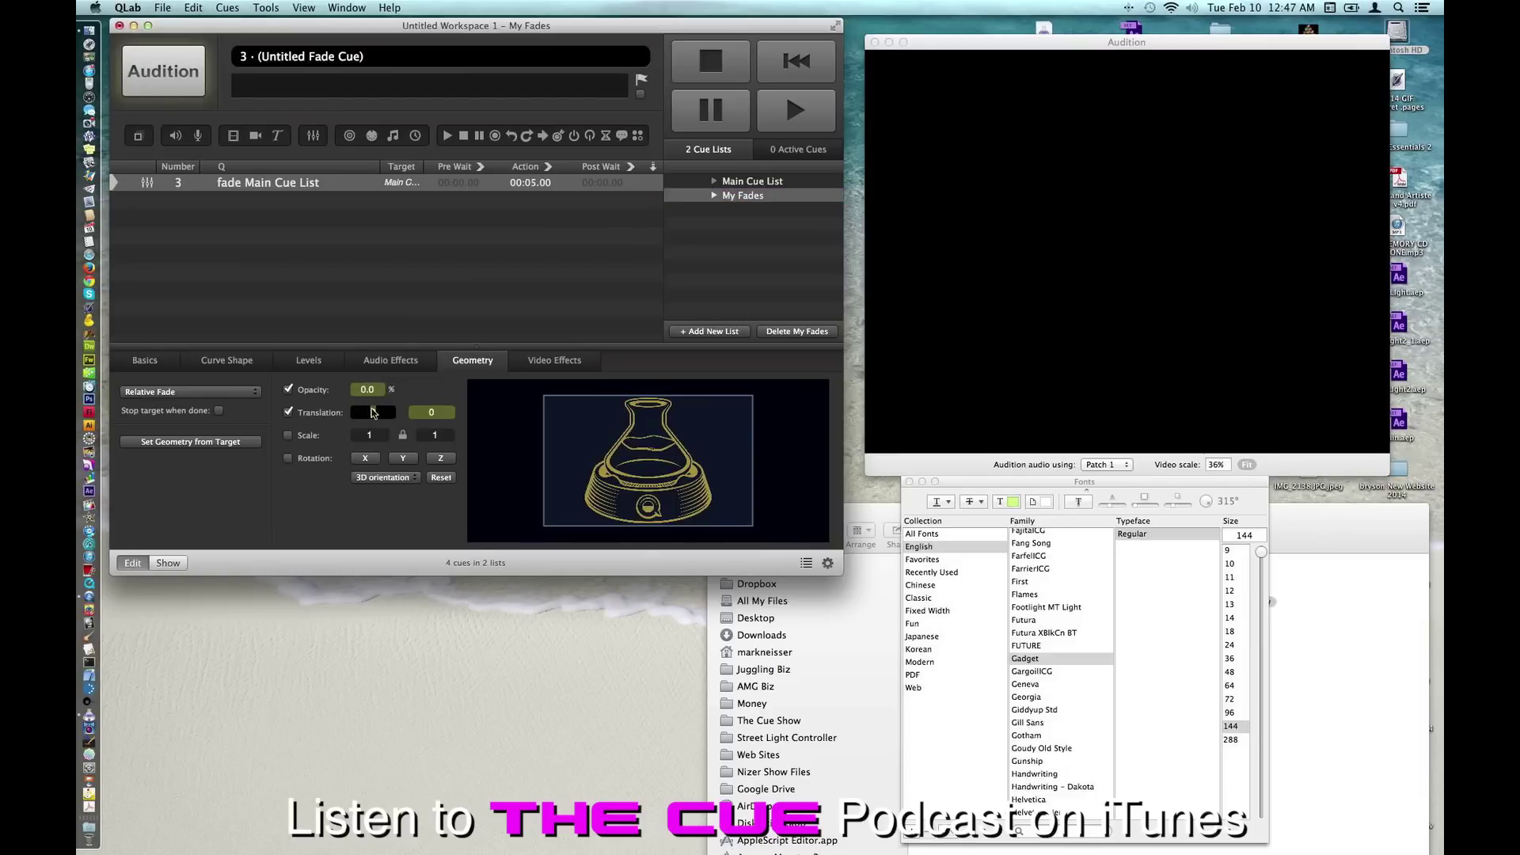
{"action": "left_click", "coordinate": [220, 412]}
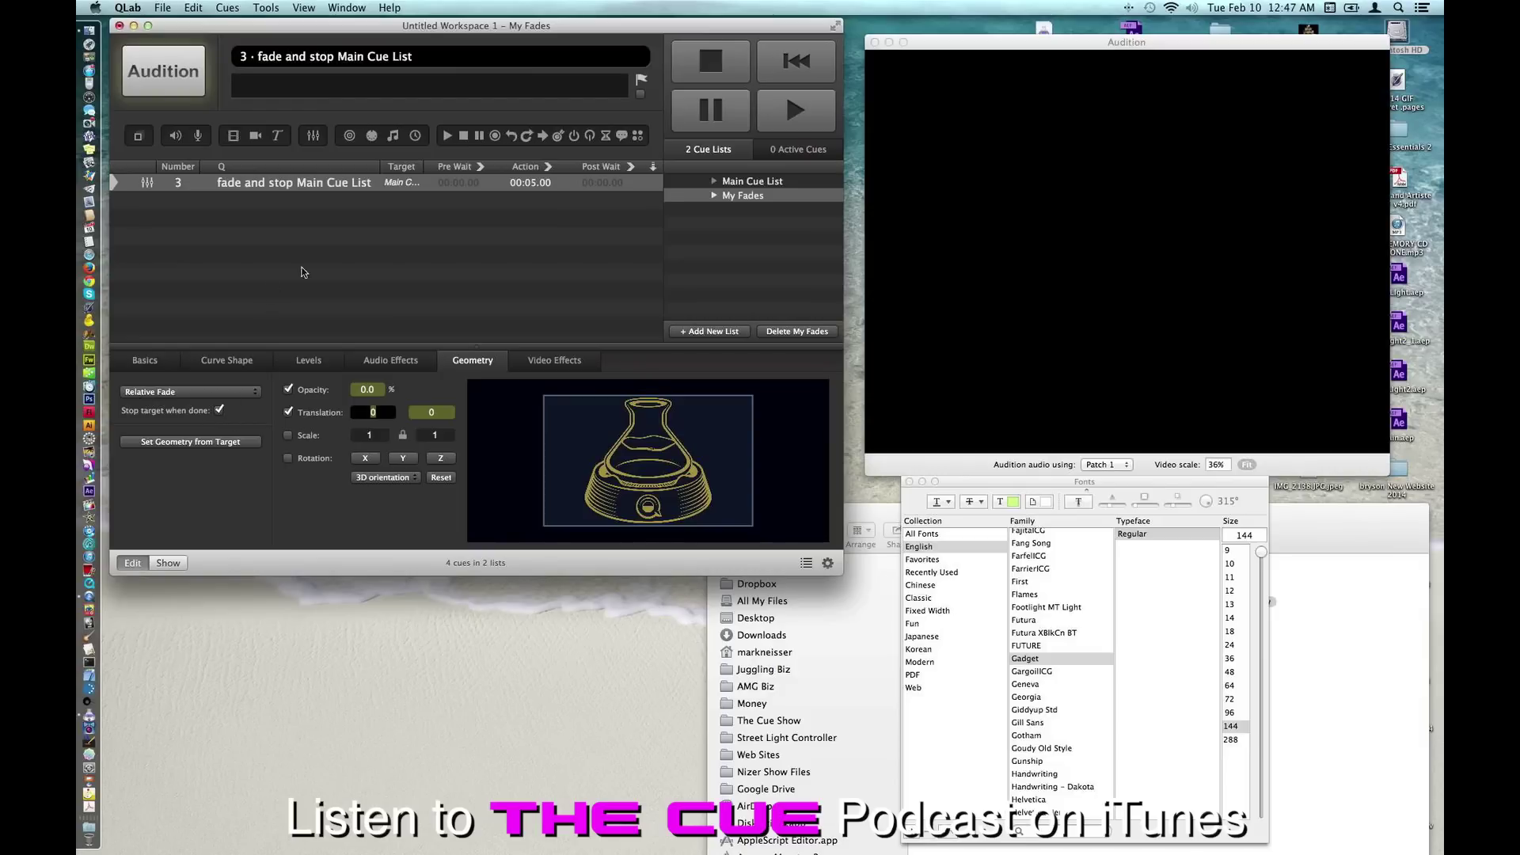
{"action": "left_click", "coordinate": [395, 256]}
Return to the Main Cue List and audition the sequence from the bubbles video cue
{"action": "left_click", "coordinate": [760, 196]}
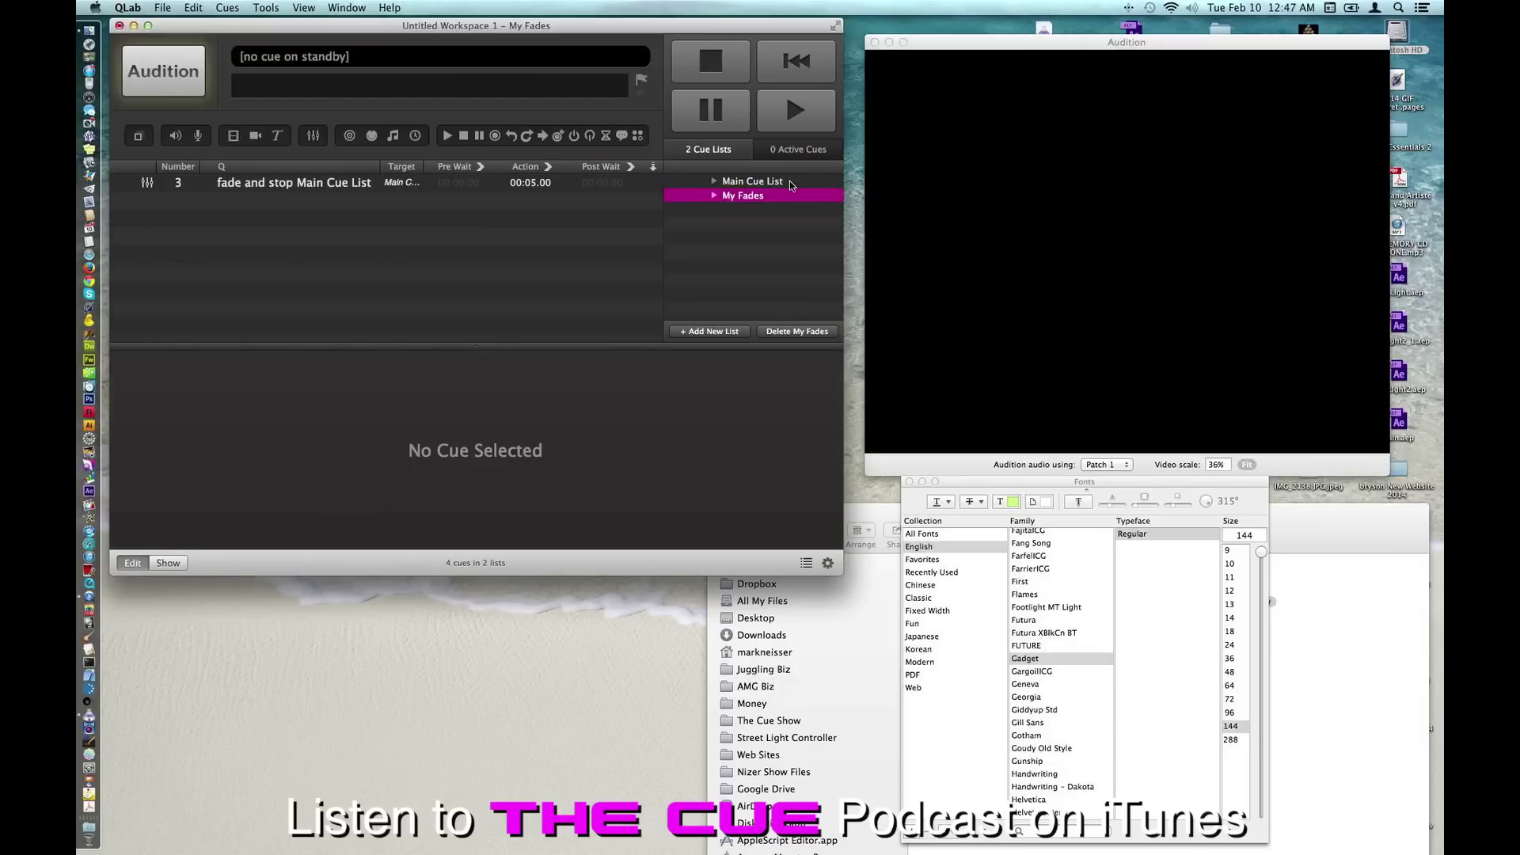
{"action": "left_click", "coordinate": [790, 184]}
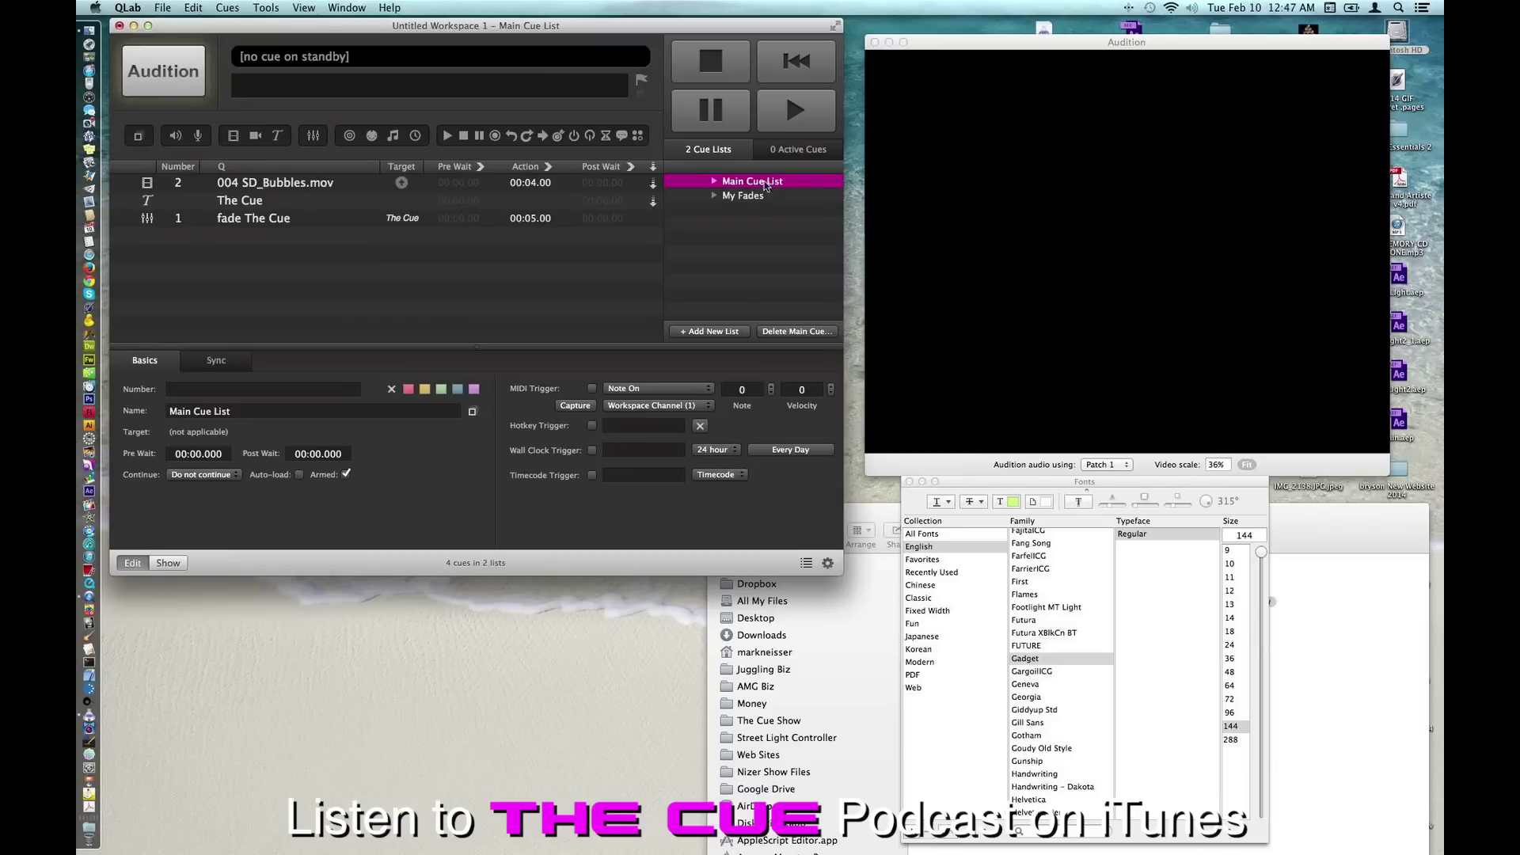
{"action": "left_click", "coordinate": [133, 185]}
{"action": "left_click", "coordinate": [157, 83]}
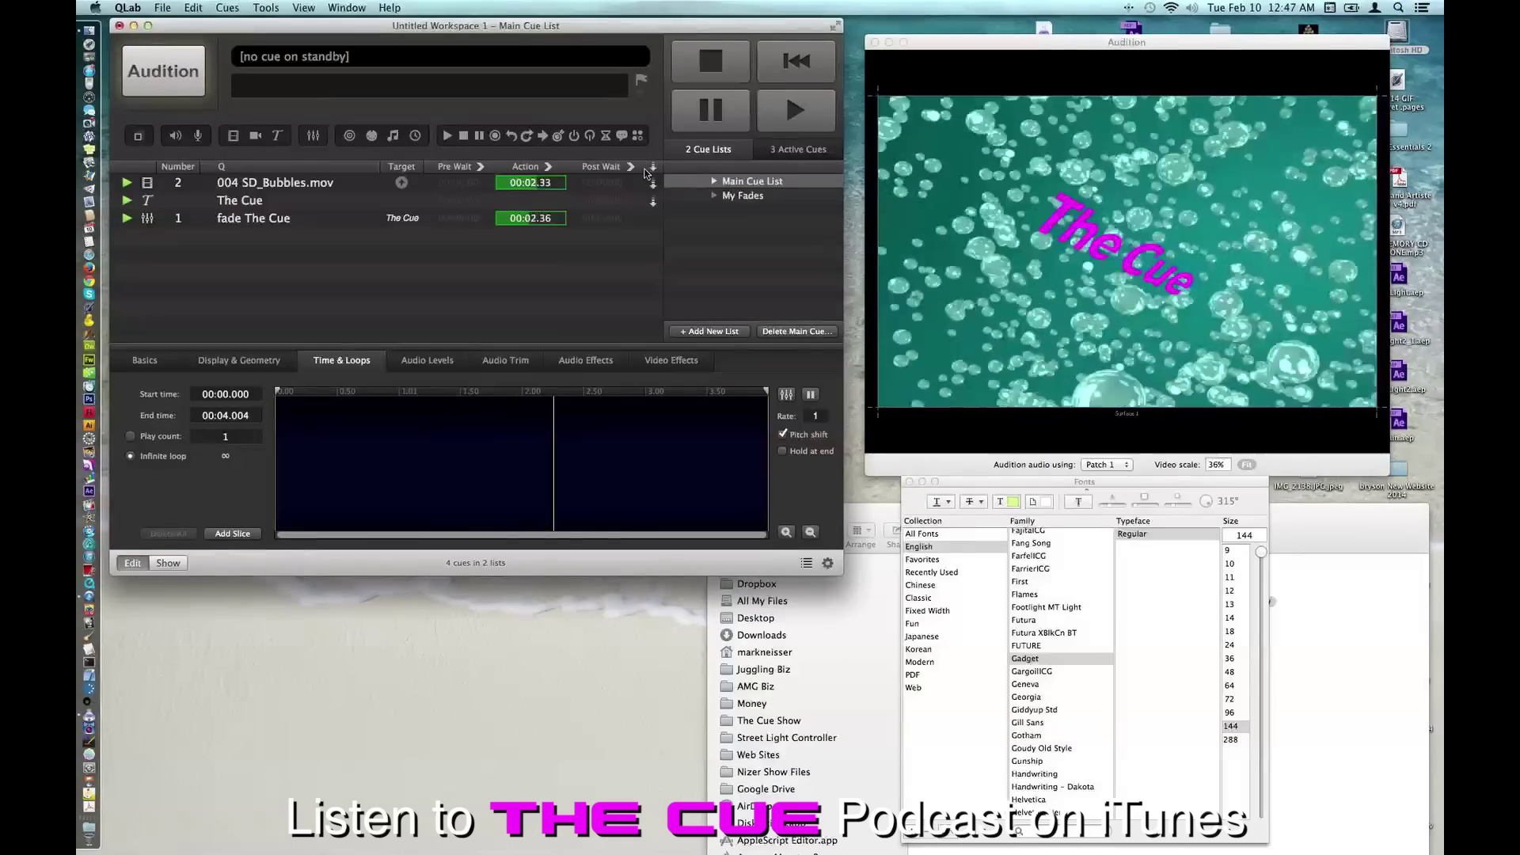
Audition the fade and stop cue in My Fades while the main sequence is playing
{"action": "left_click", "coordinate": [791, 196]}
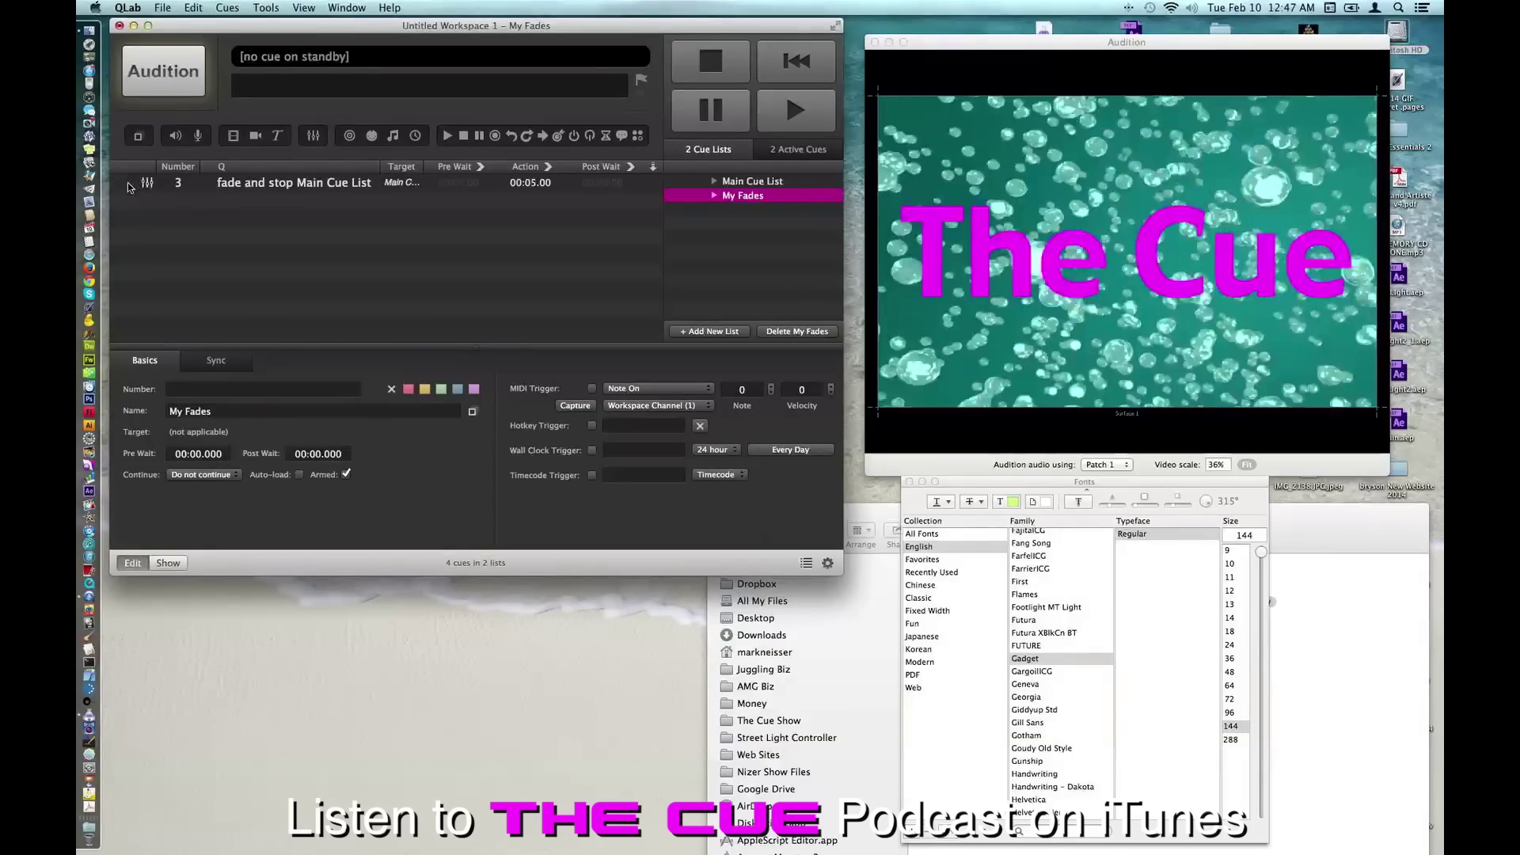
{"action": "left_click", "coordinate": [132, 184]}
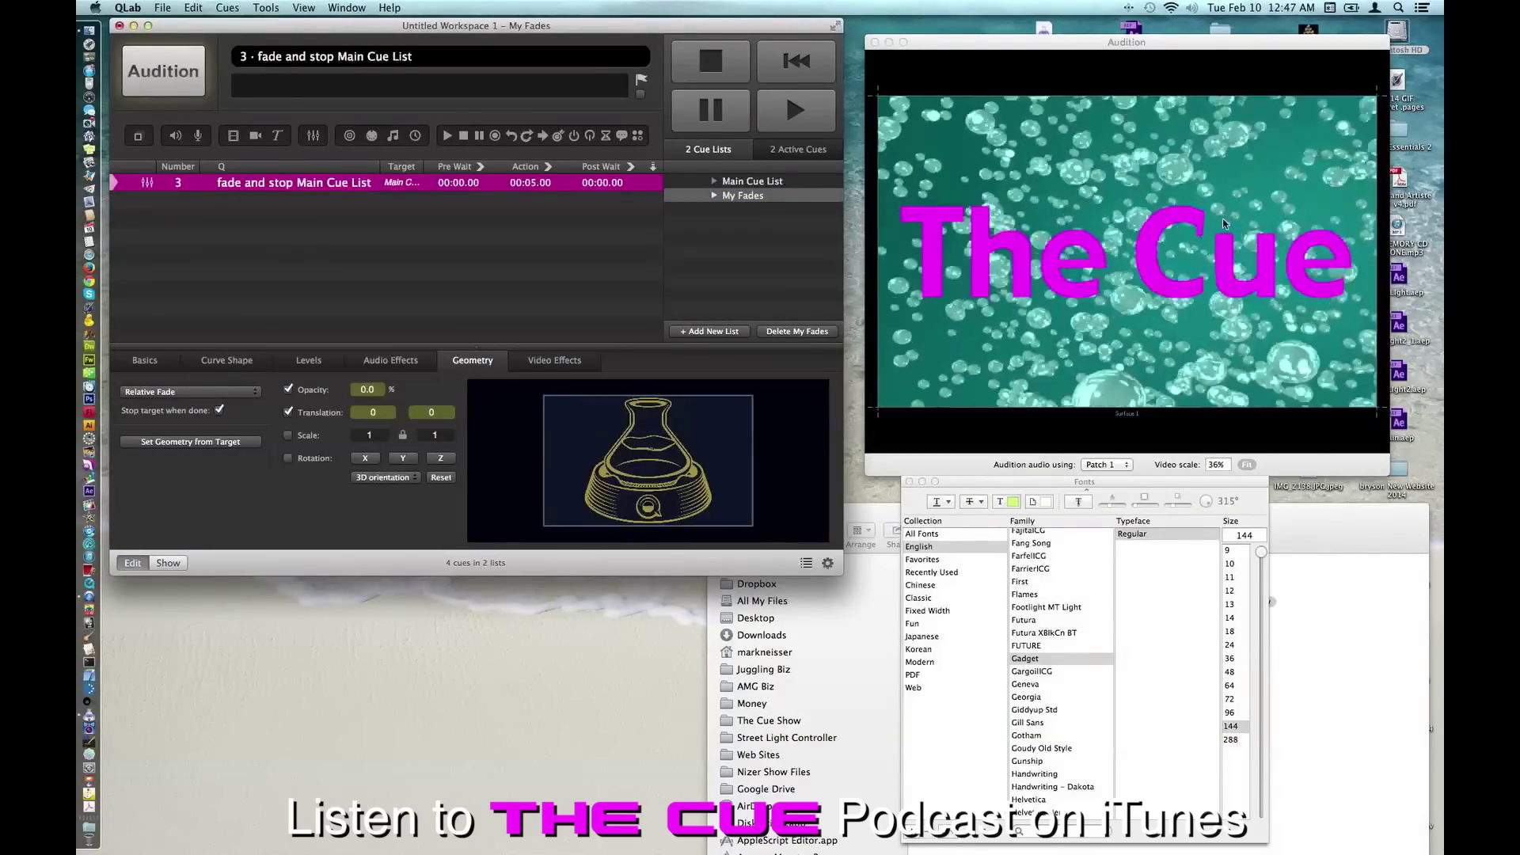
{"action": "left_click", "coordinate": [156, 65]}
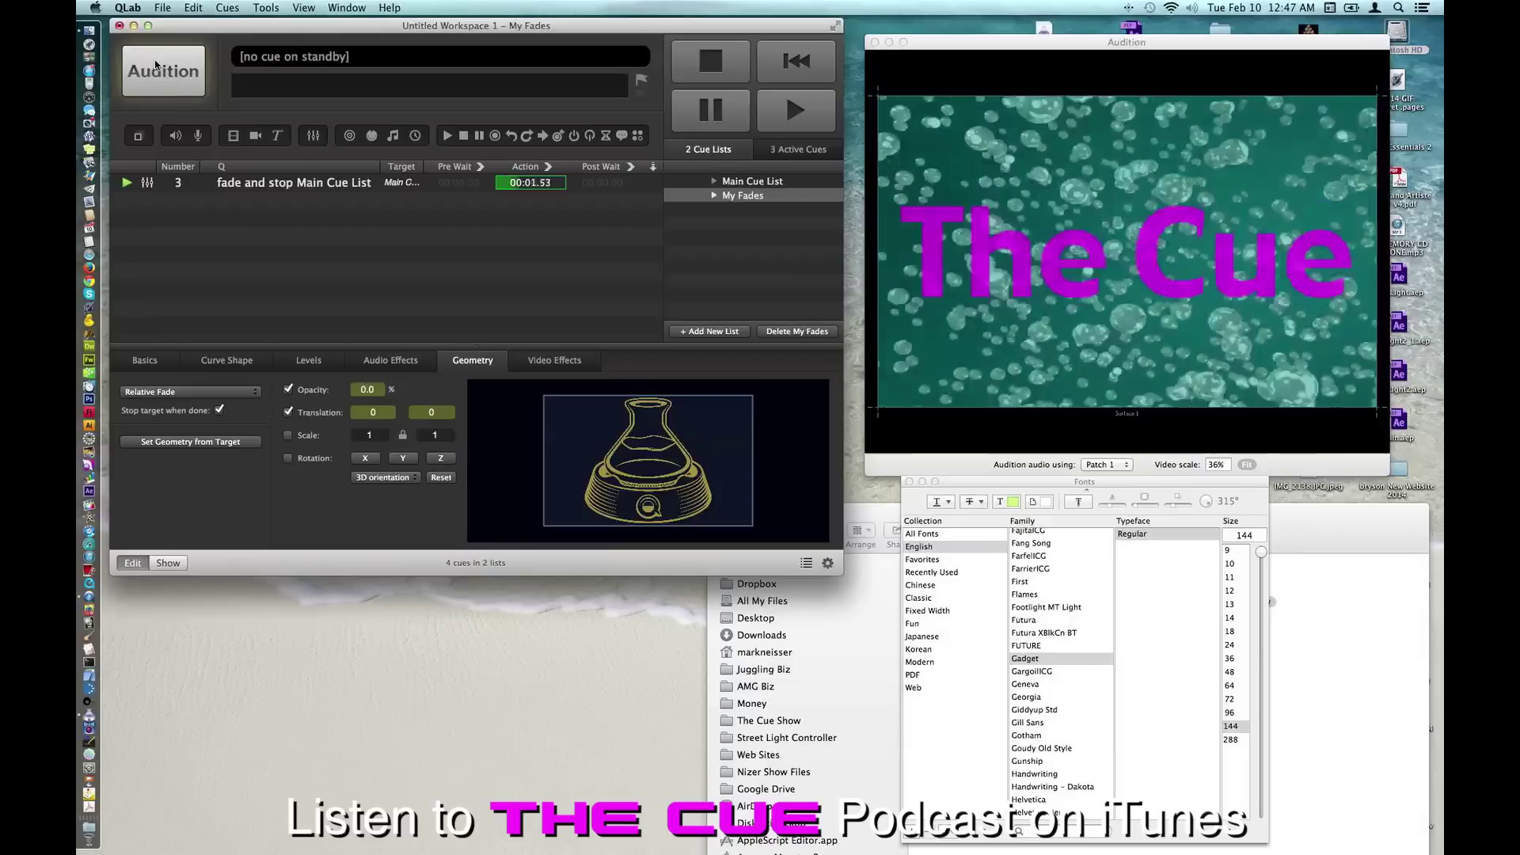